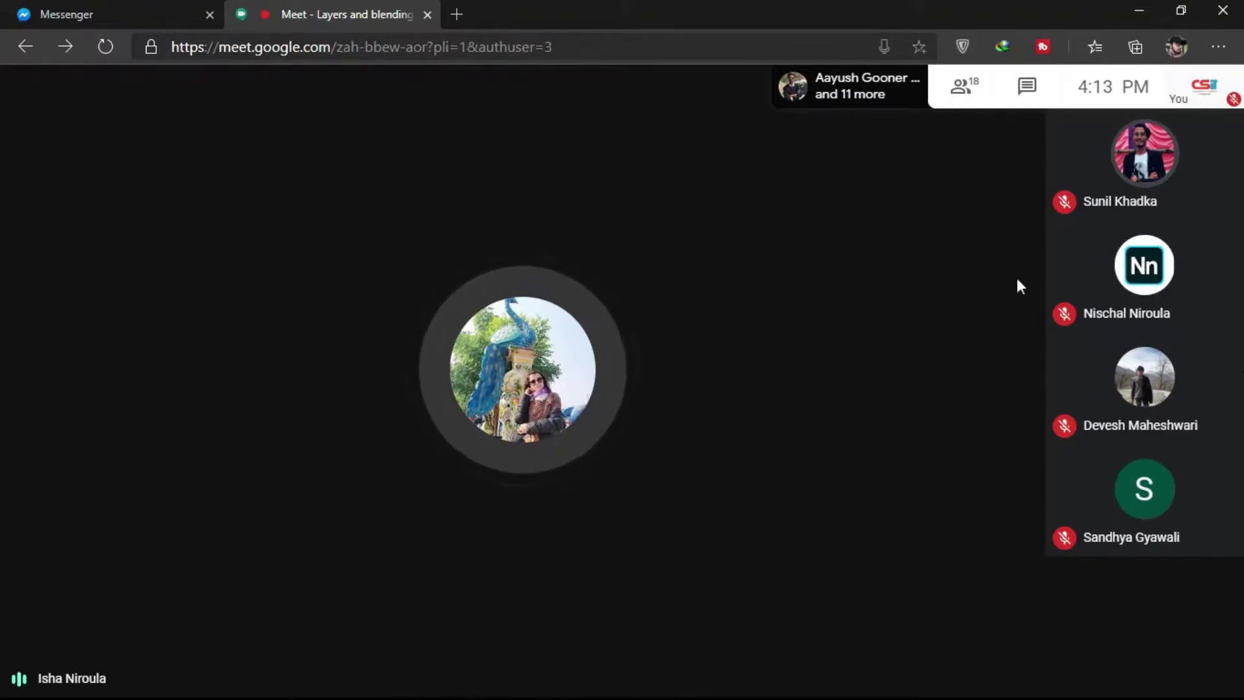
Step: Close the Messenger tab so only the 'Layers and blending' Meet call tab remains
left_click(209, 15)
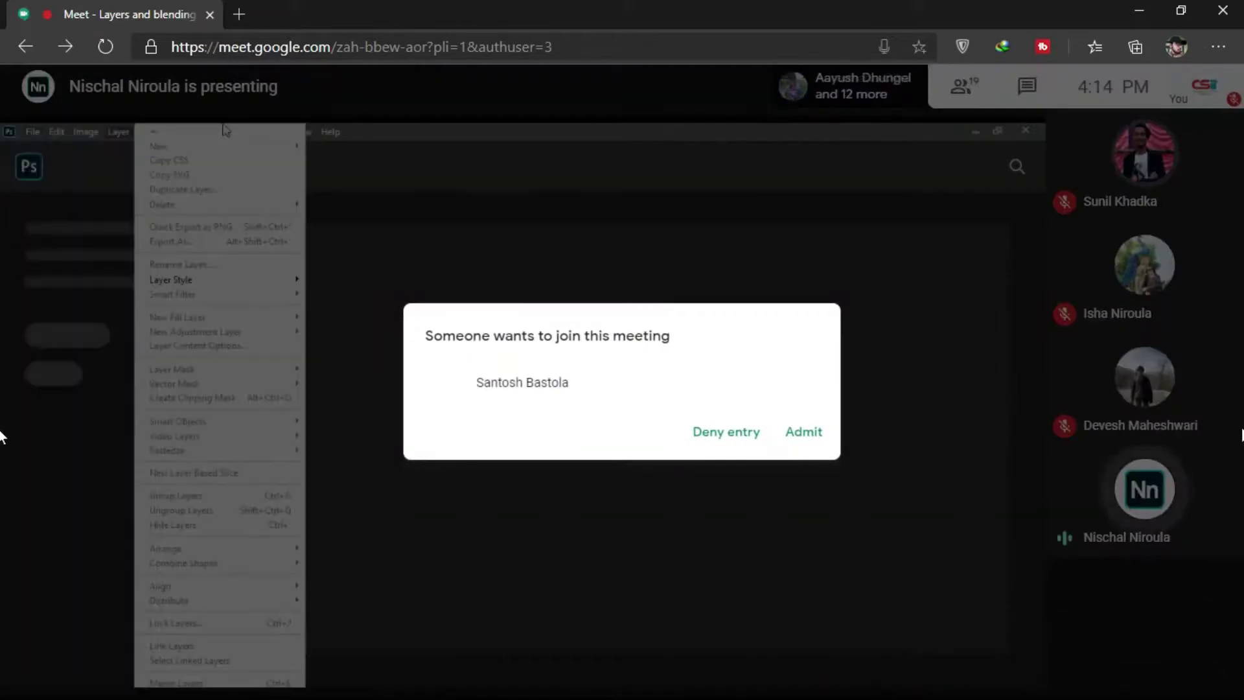
Step: Admit the two waiting people into the meeting
left_click(816, 435)
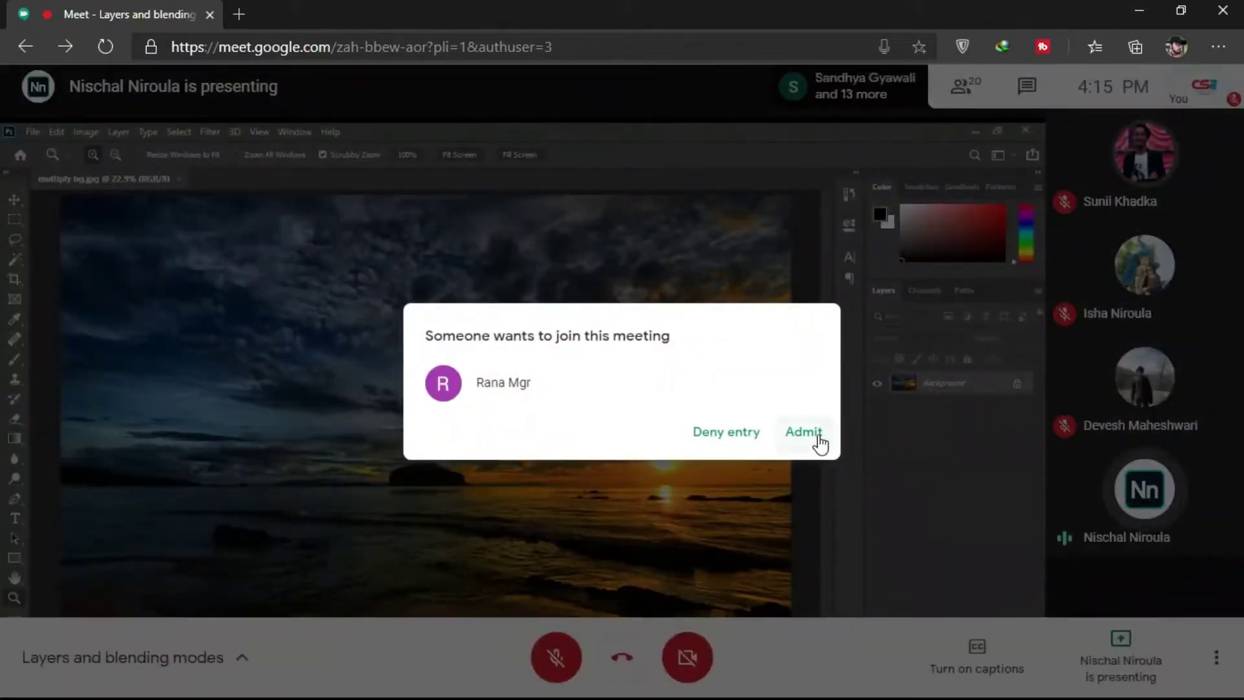
left_click(816, 435)
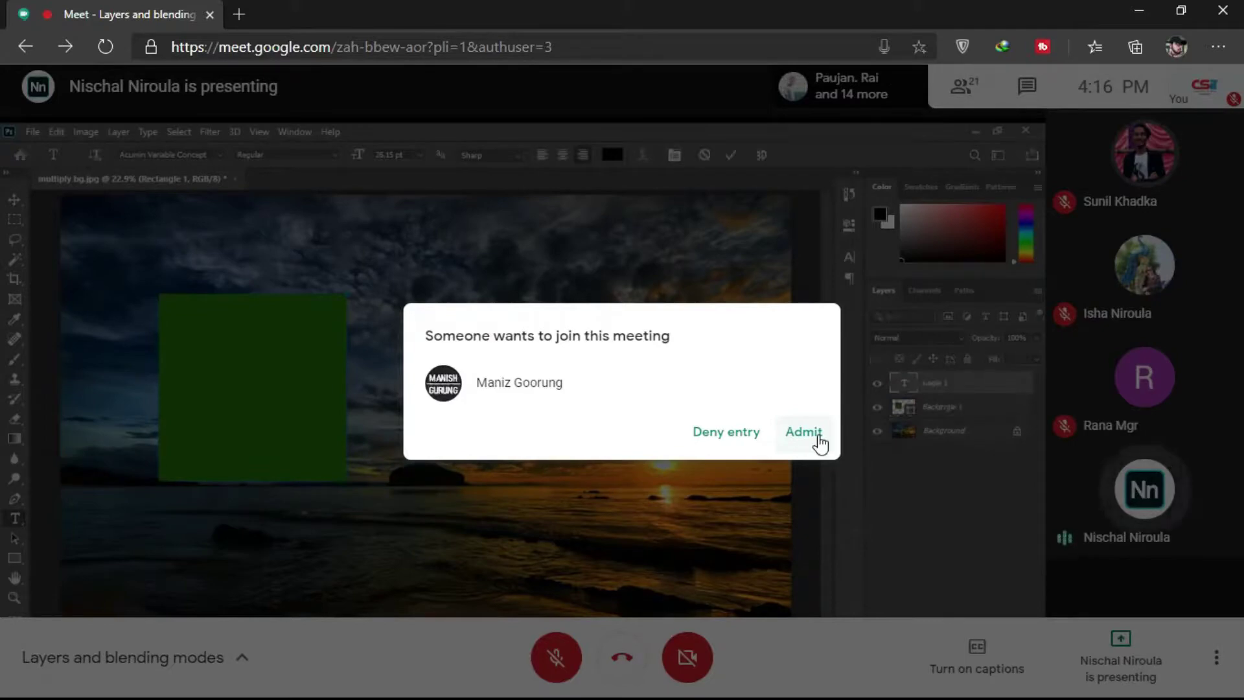
Step: Admit three more people asking to join the meeting
left_click(803, 432)
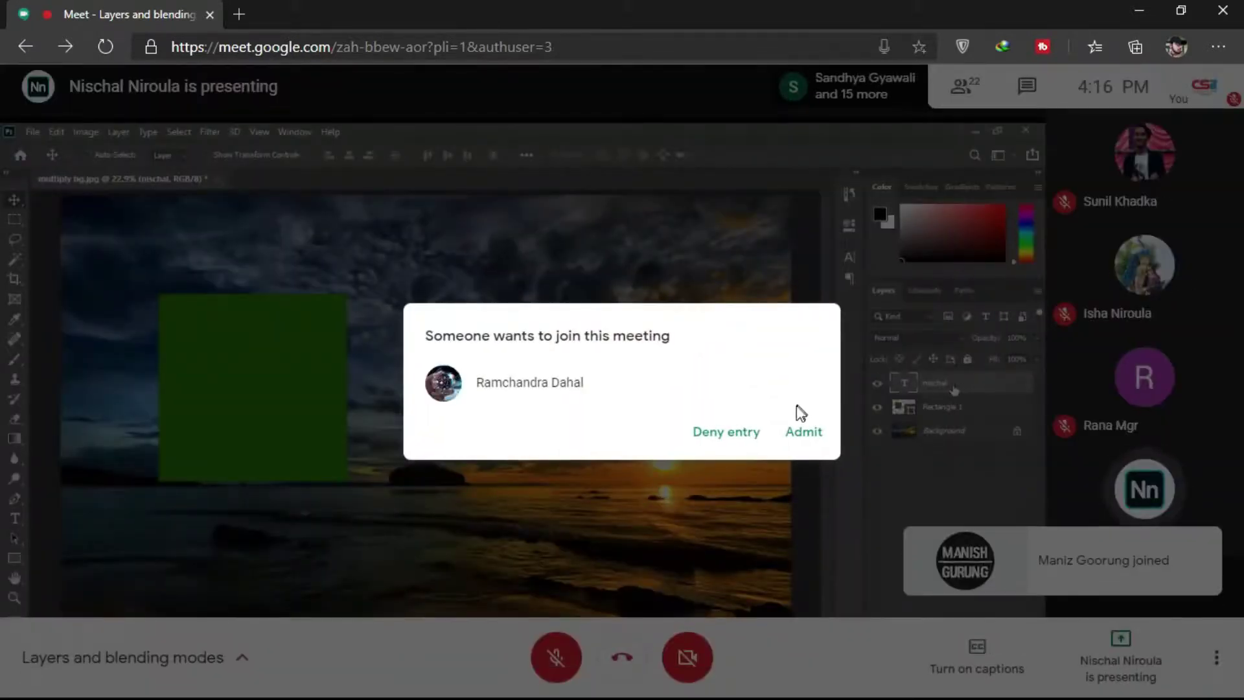
left_click(802, 432)
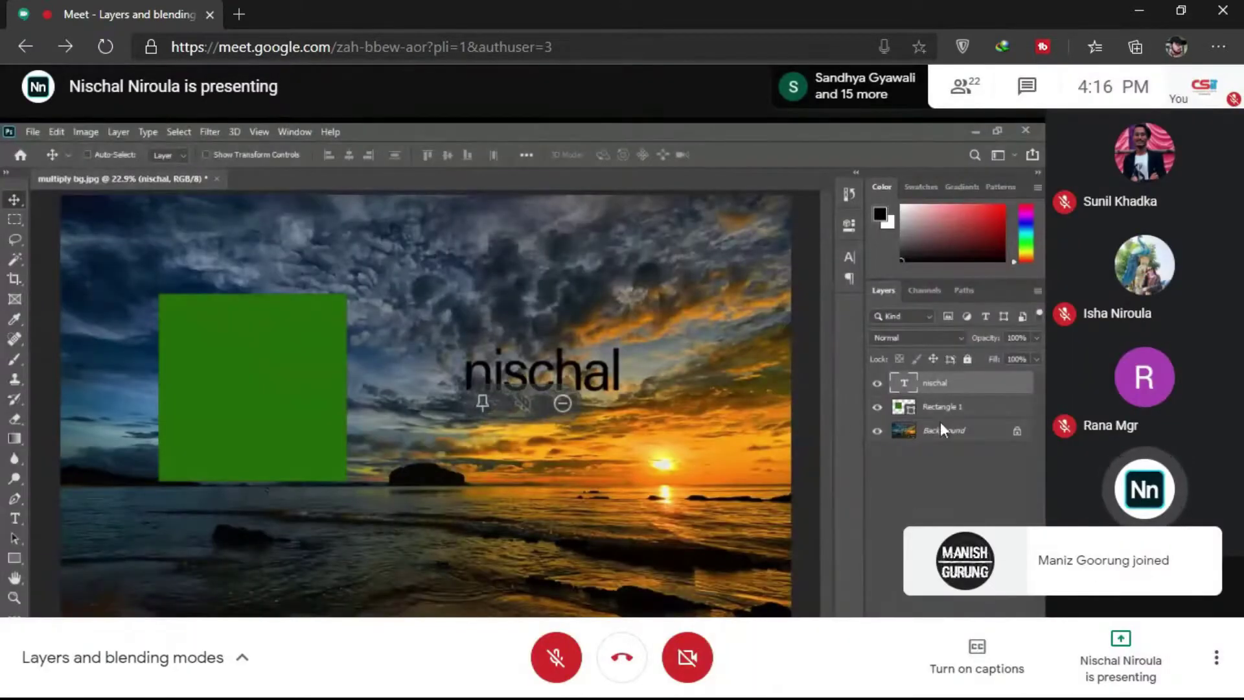
mouse_move(1144, 387)
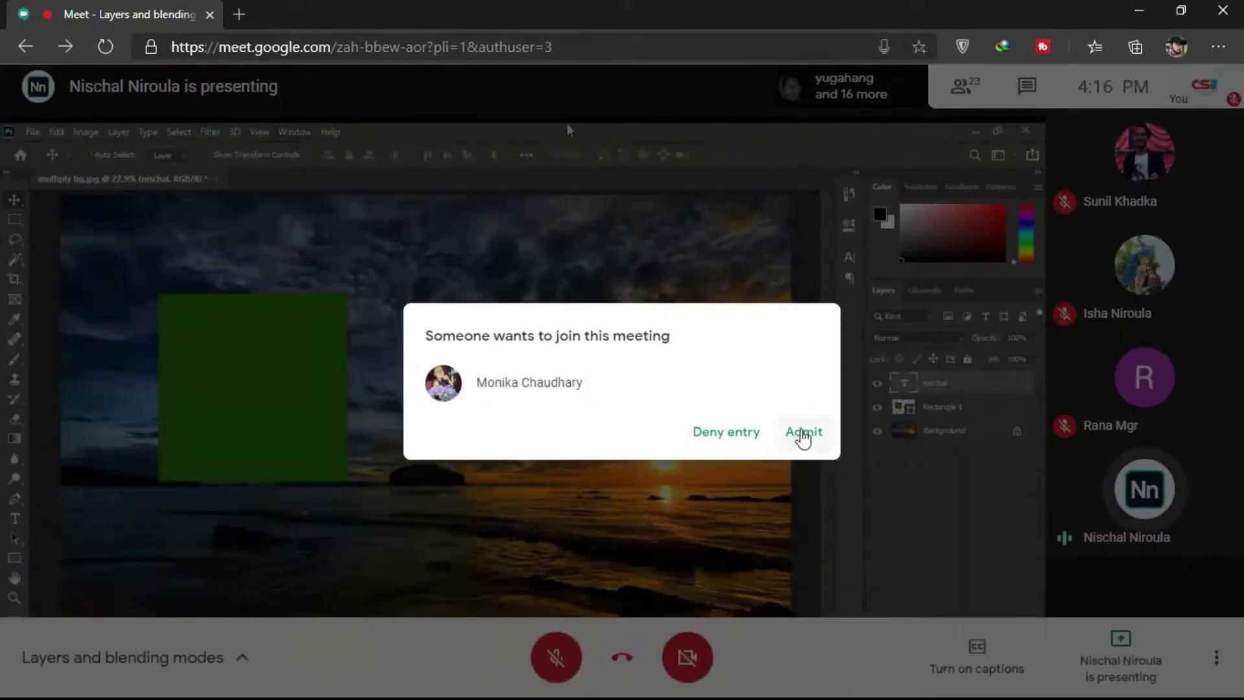
left_click(804, 432)
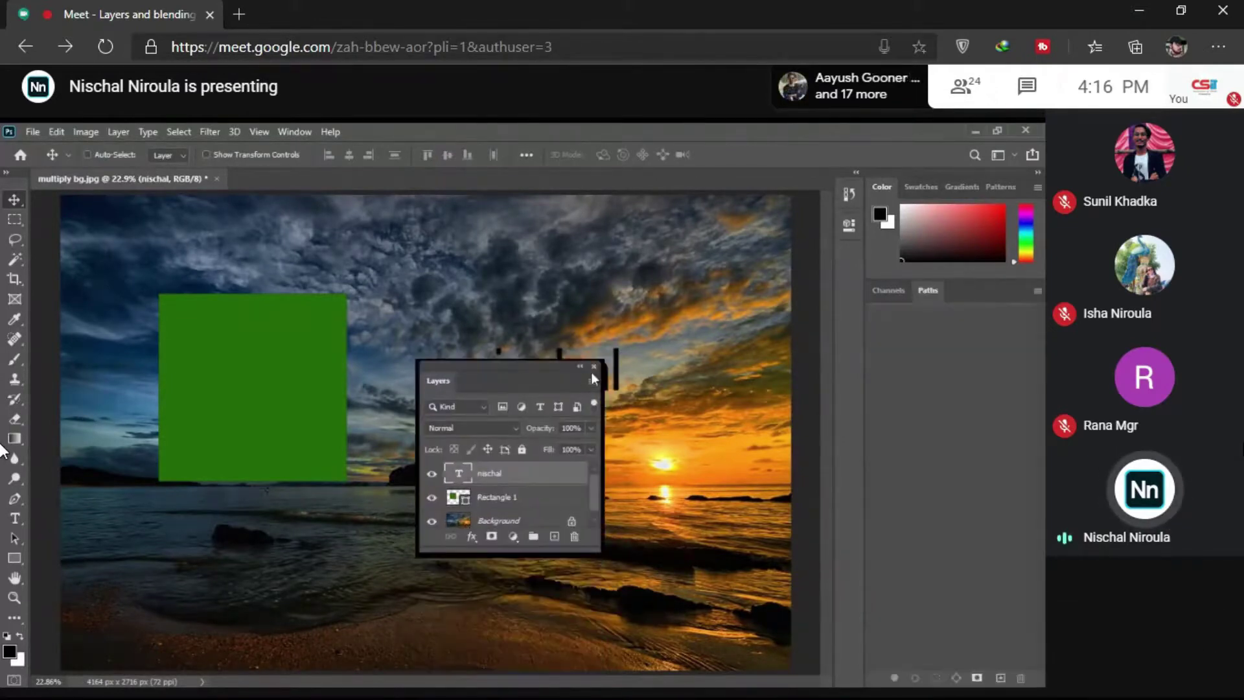
Step: Close the floating Layers panel, then tear out and close the Channels and Paths panels
left_click(596, 368)
left_click_drag(887, 290, 557, 353)
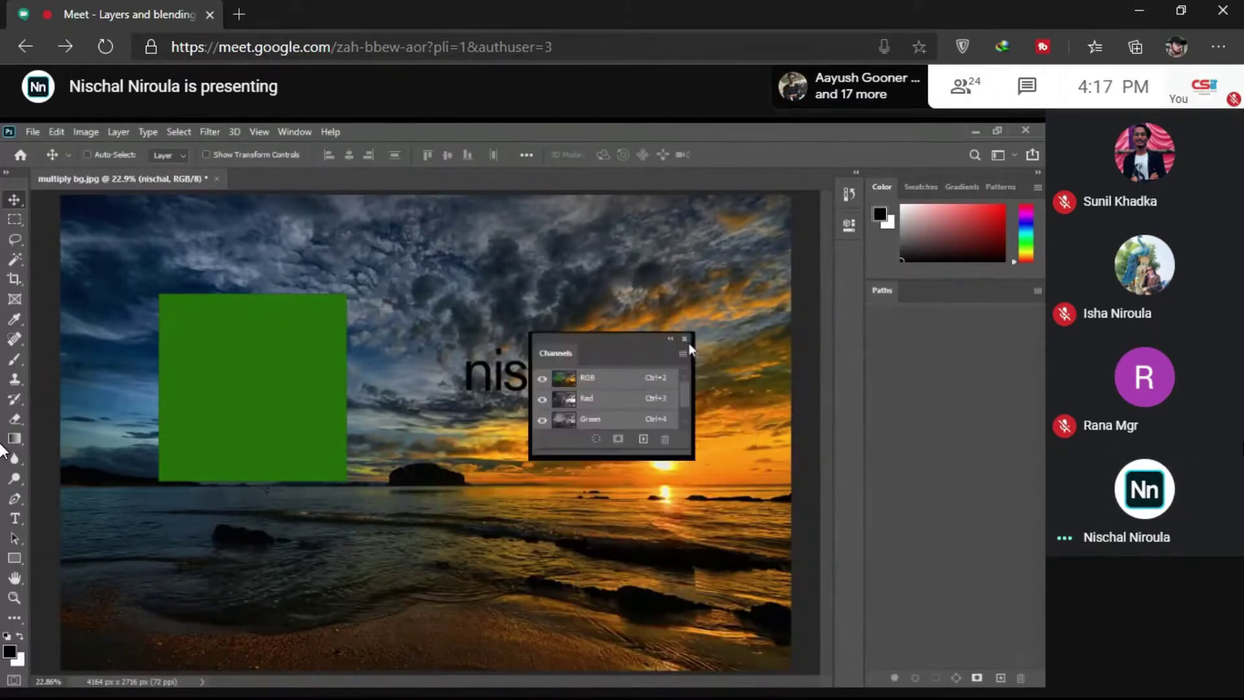
left_click_drag(882, 290, 513, 377)
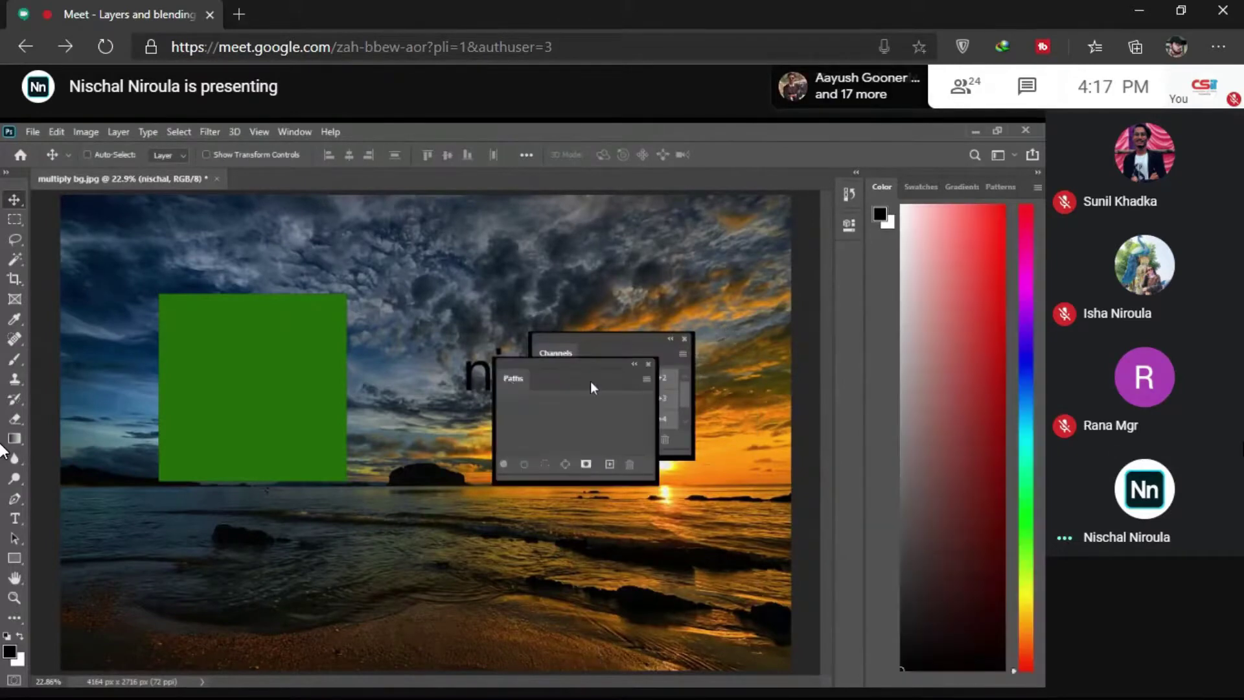
left_click(648, 365)
left_click(684, 338)
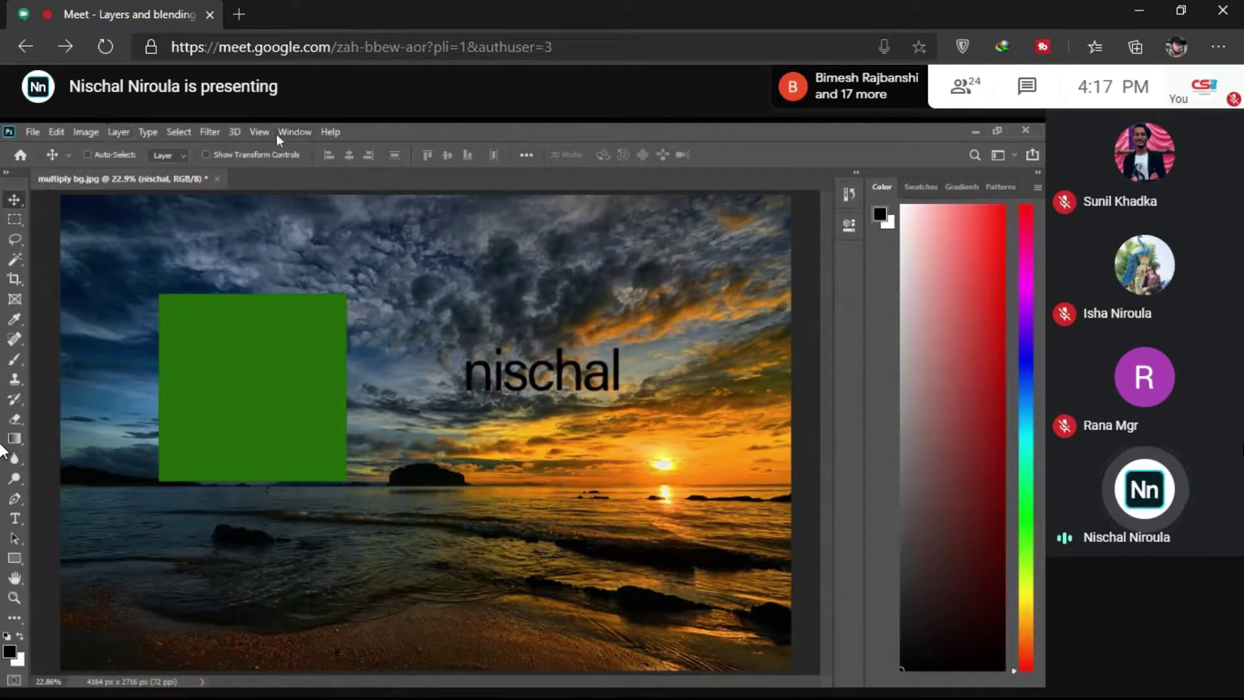
Step: Reopen Layers from the Window menu and dock it beneath the Color panel, expanded
left_click(304, 134)
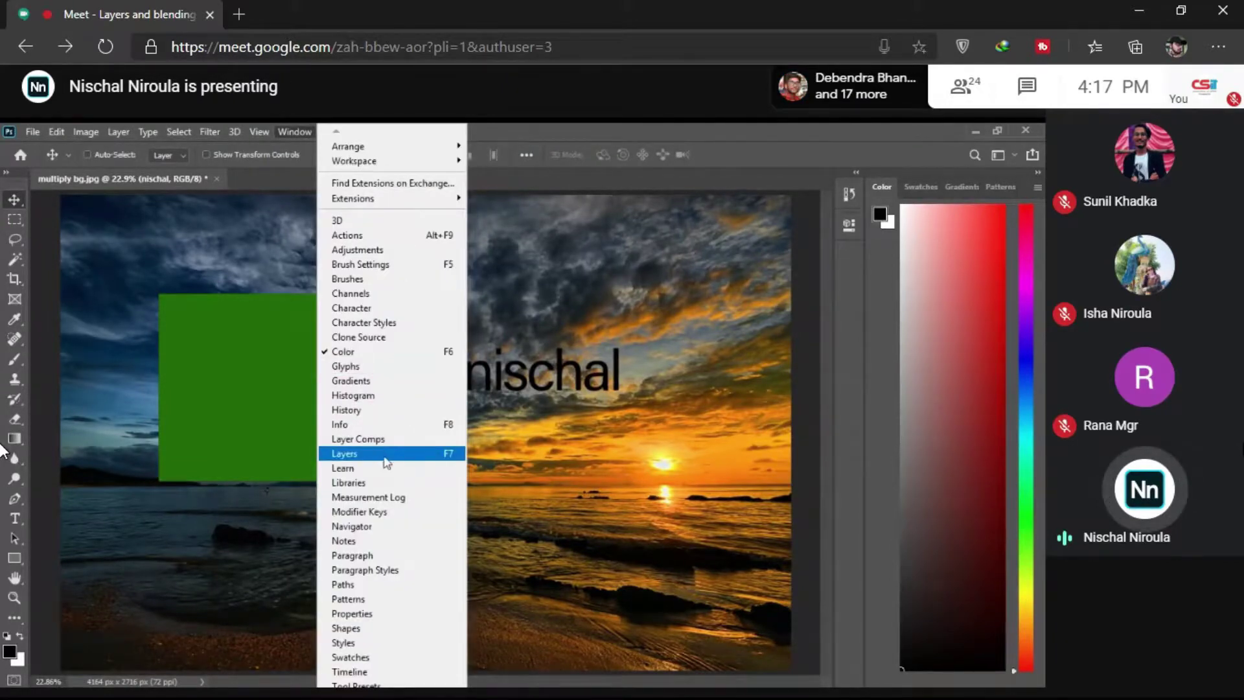
left_click(386, 460)
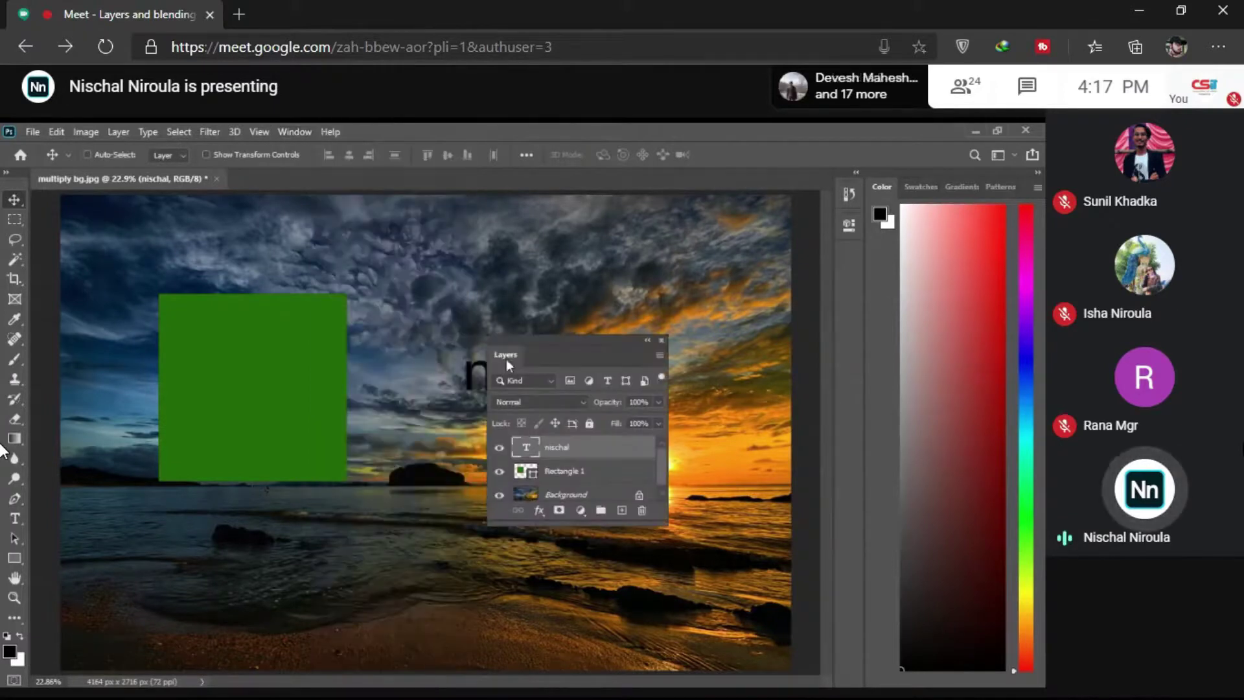
left_click_drag(506, 358, 974, 257)
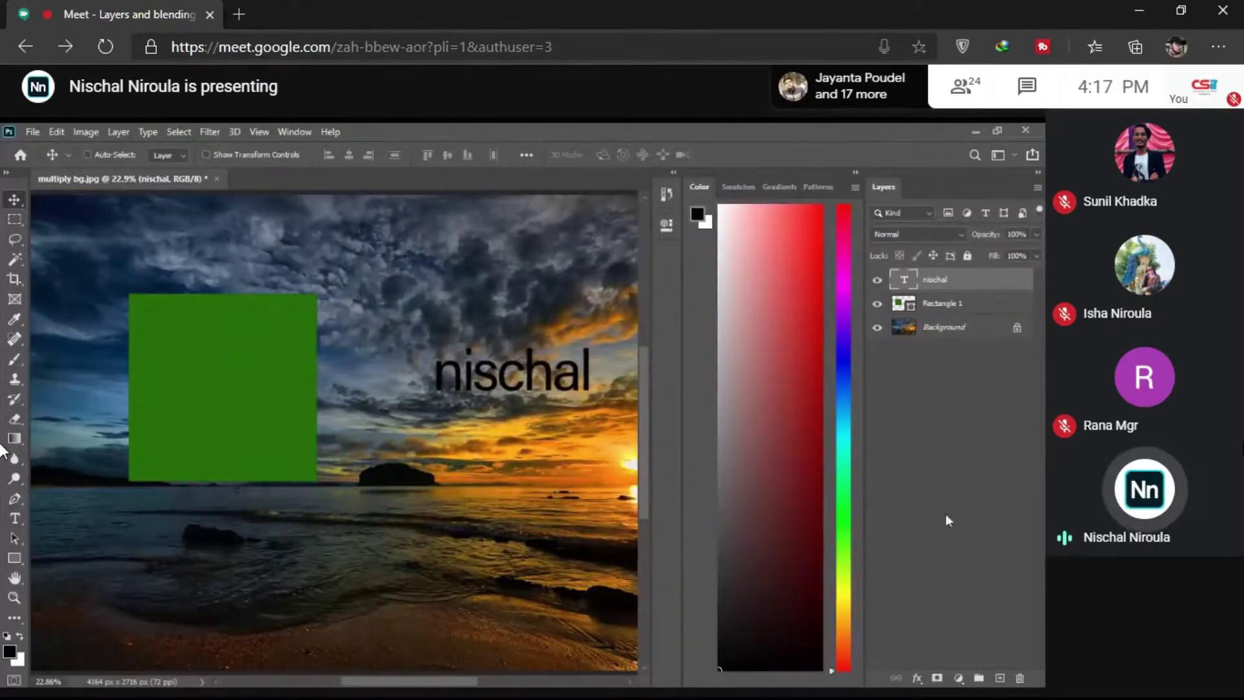
left_click(856, 173)
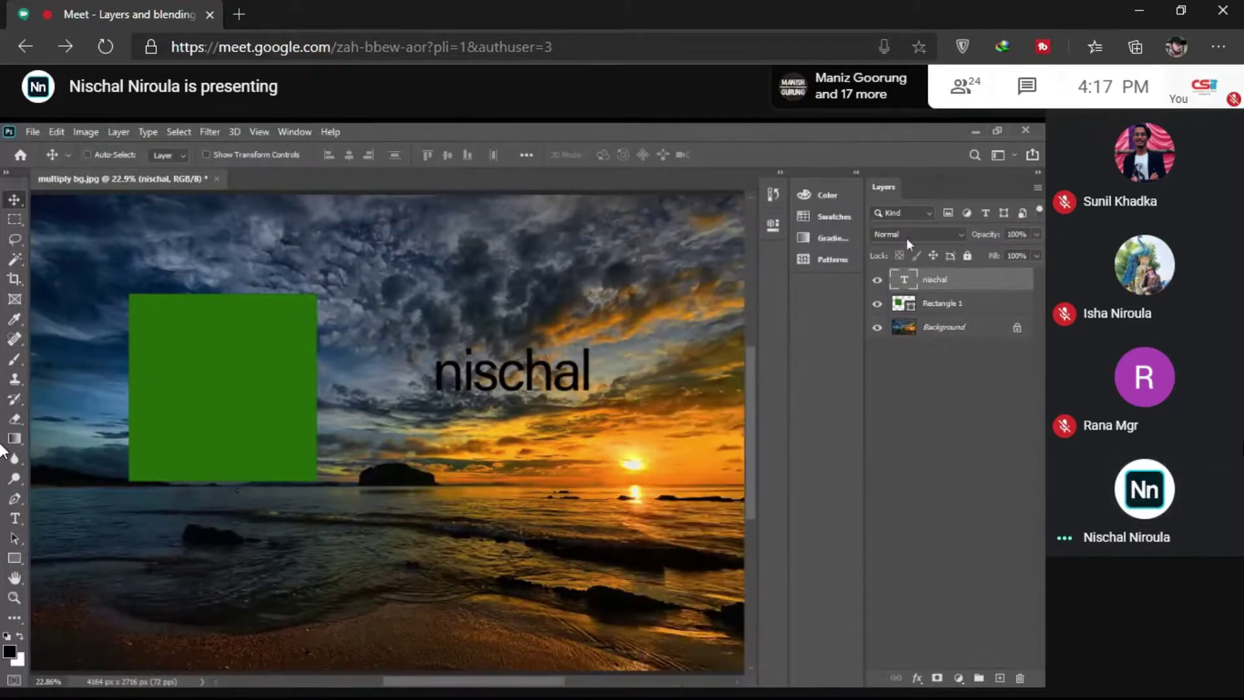
left_click_drag(893, 196, 1004, 285)
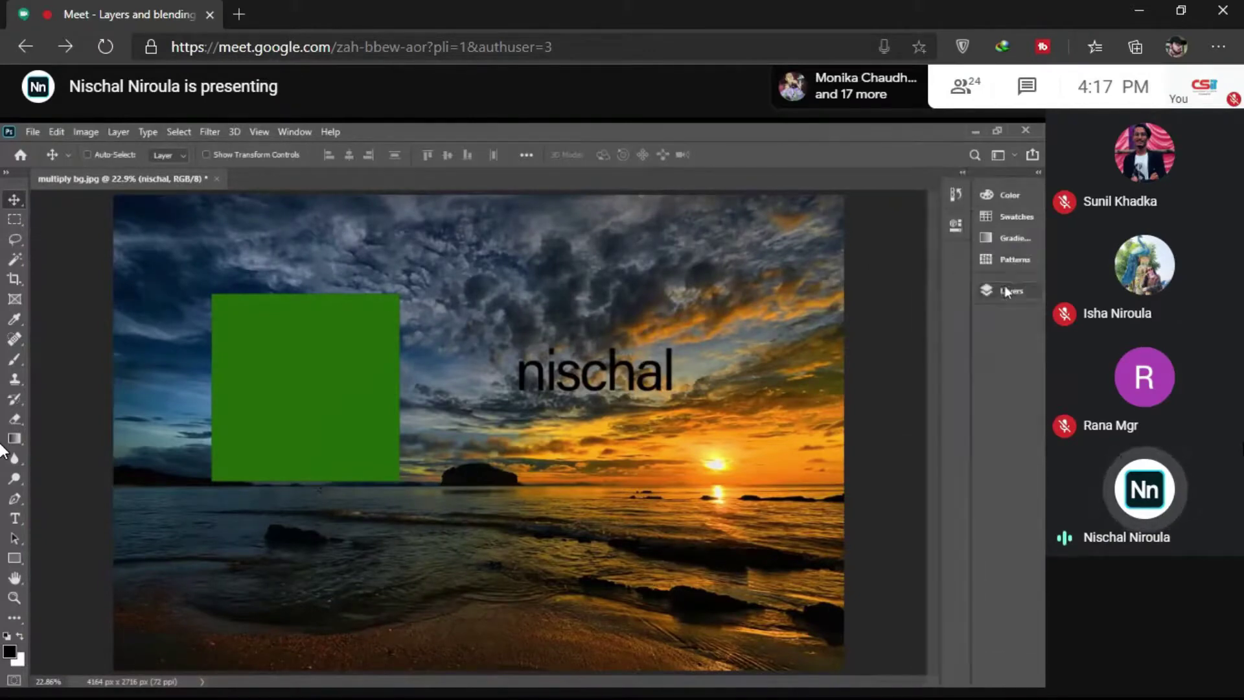
left_click(1008, 289)
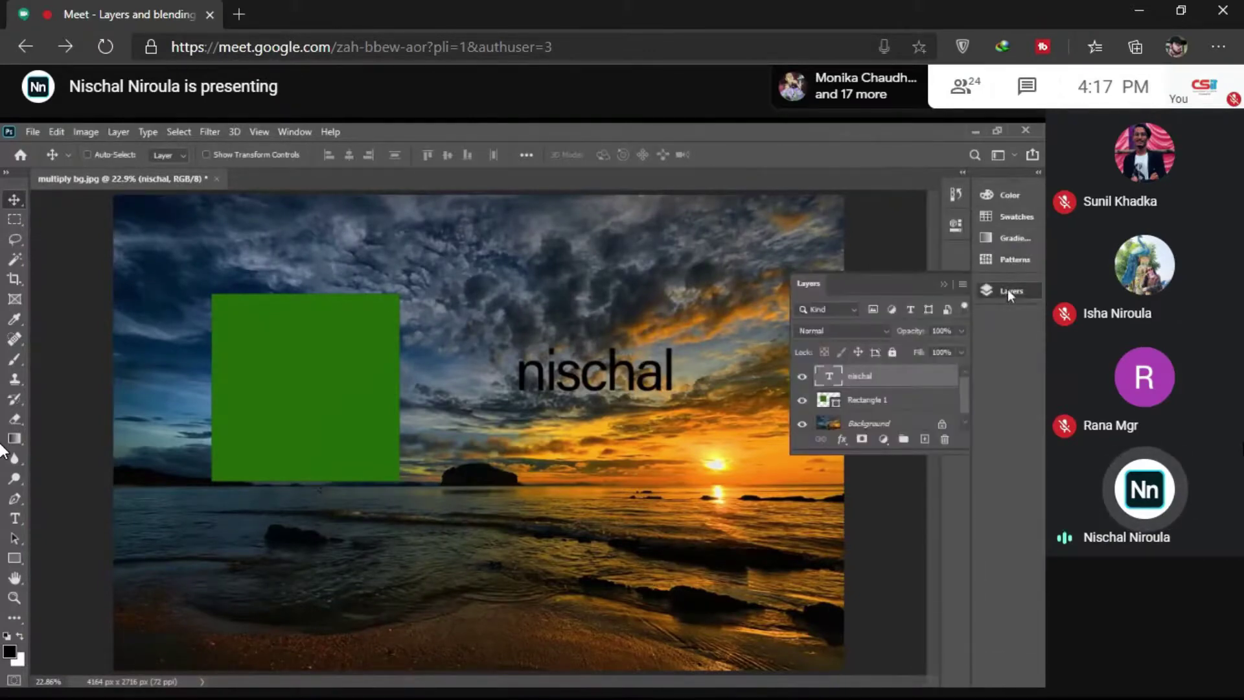
left_click(1038, 172)
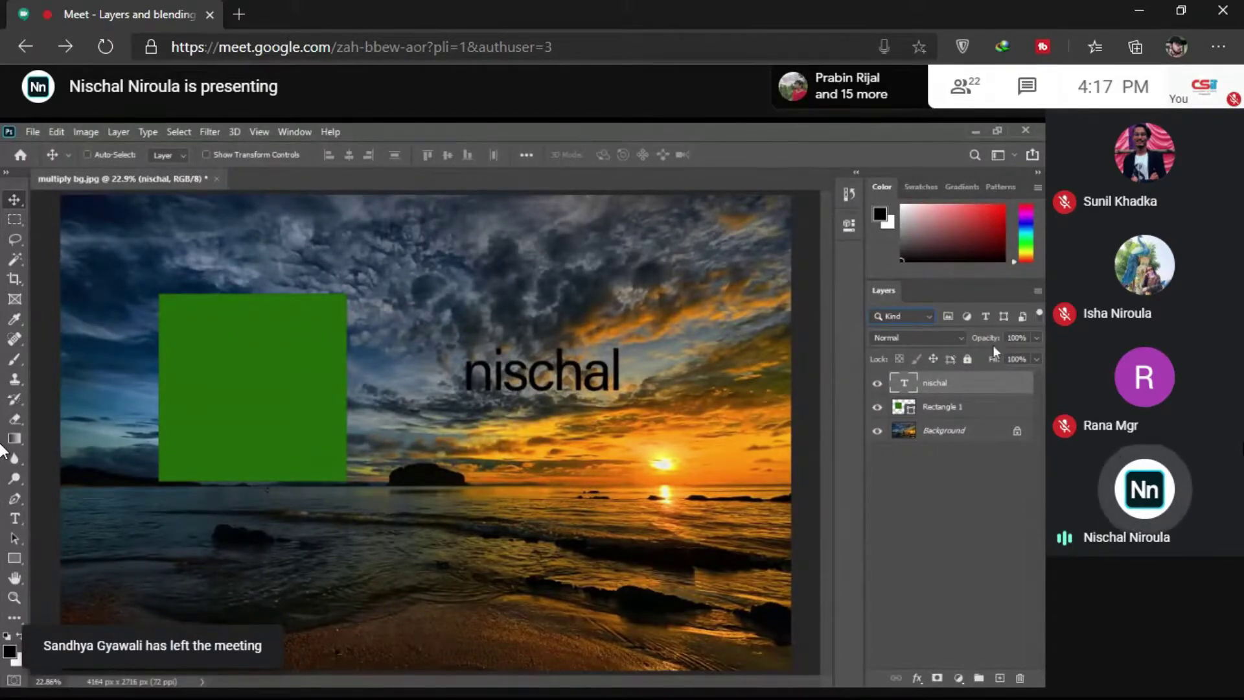
Step: Hide and delete the nischal text and Rectangle 1 layers
left_click(877, 383)
left_click(877, 407)
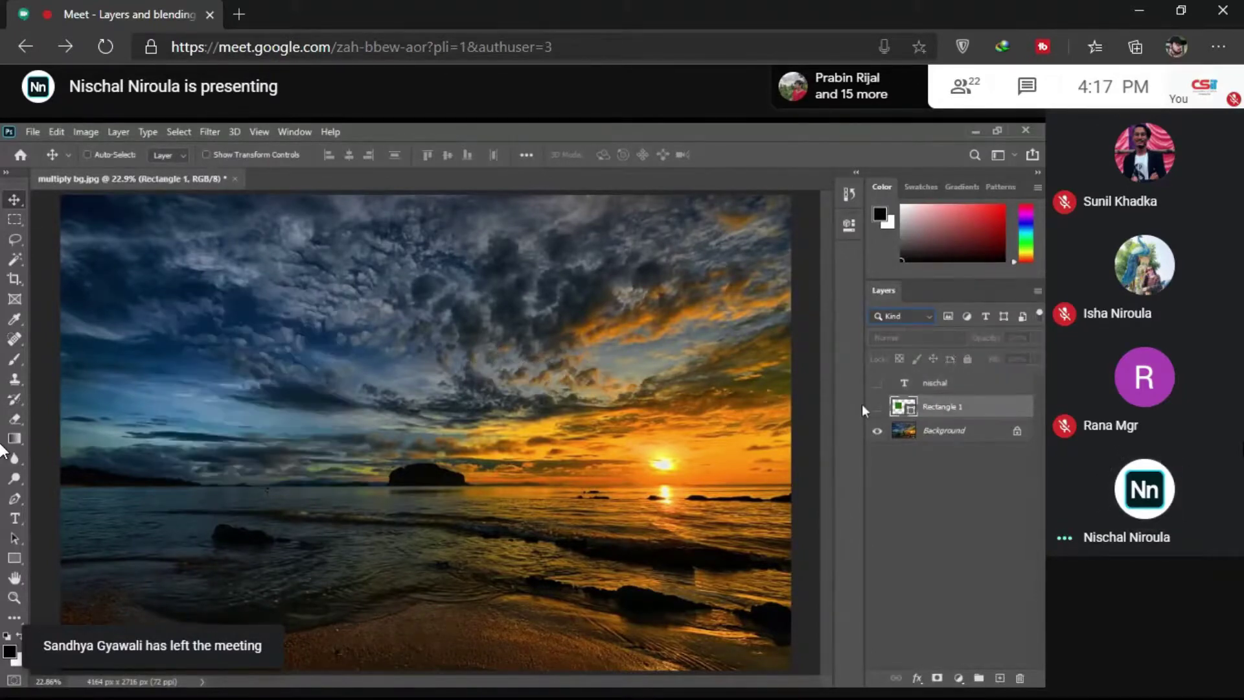
left_click(944, 413)
left_click_drag(944, 415, 1020, 677)
left_click_drag(959, 384, 1026, 679)
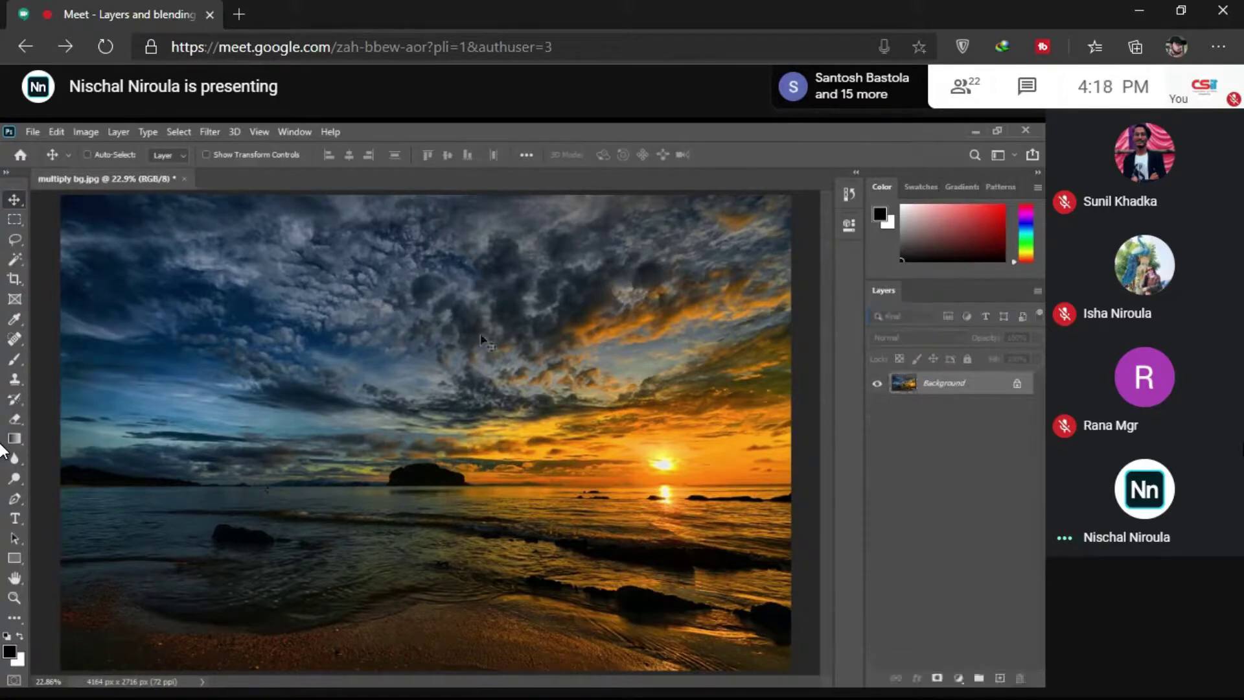
Step: Draw a new green rectangle across the middle of the sunset photo
key("z")
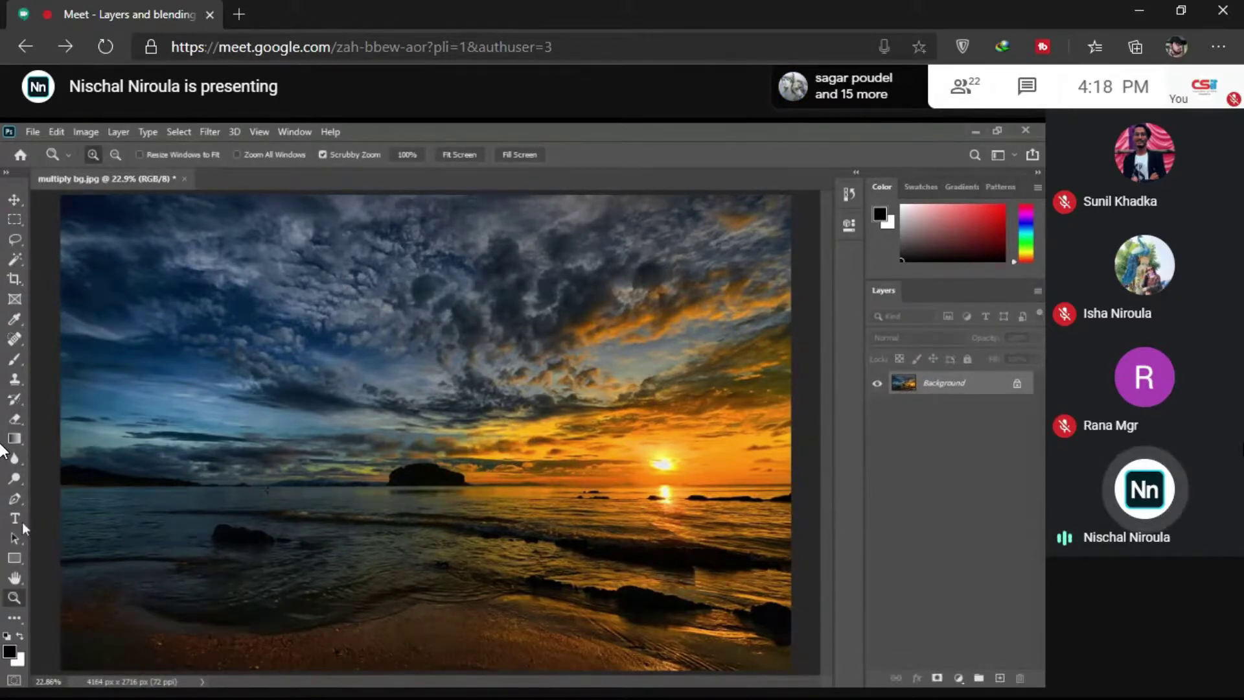
left_click(14, 558)
left_click_drag(289, 299, 735, 505)
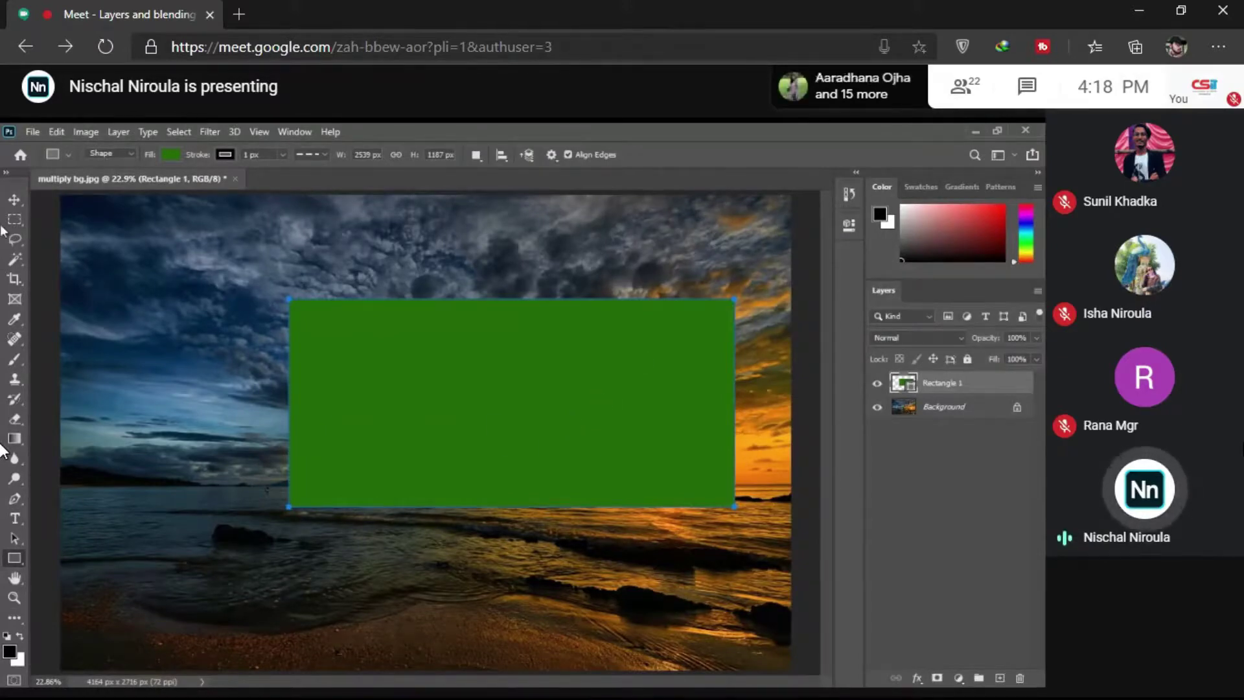
Step: Move the green rectangle left and slightly down, and admit another meeting participant
left_click(15, 200)
left_click_drag(355, 337, 269, 360)
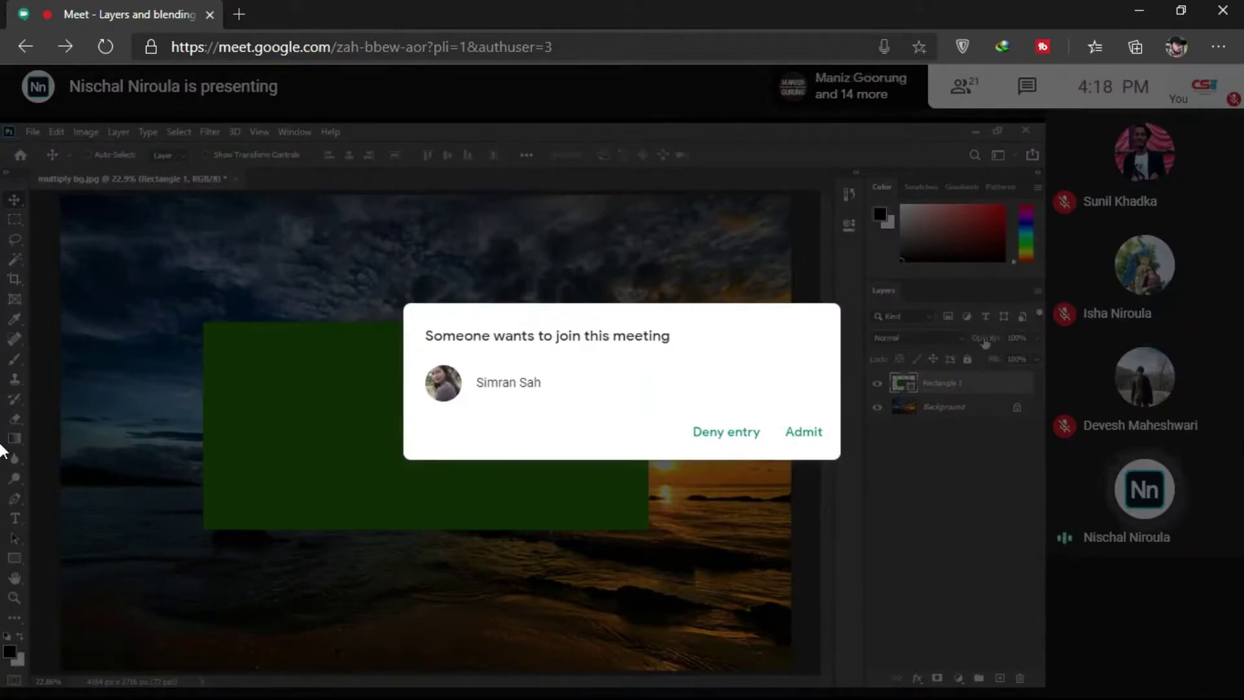
left_click(794, 439)
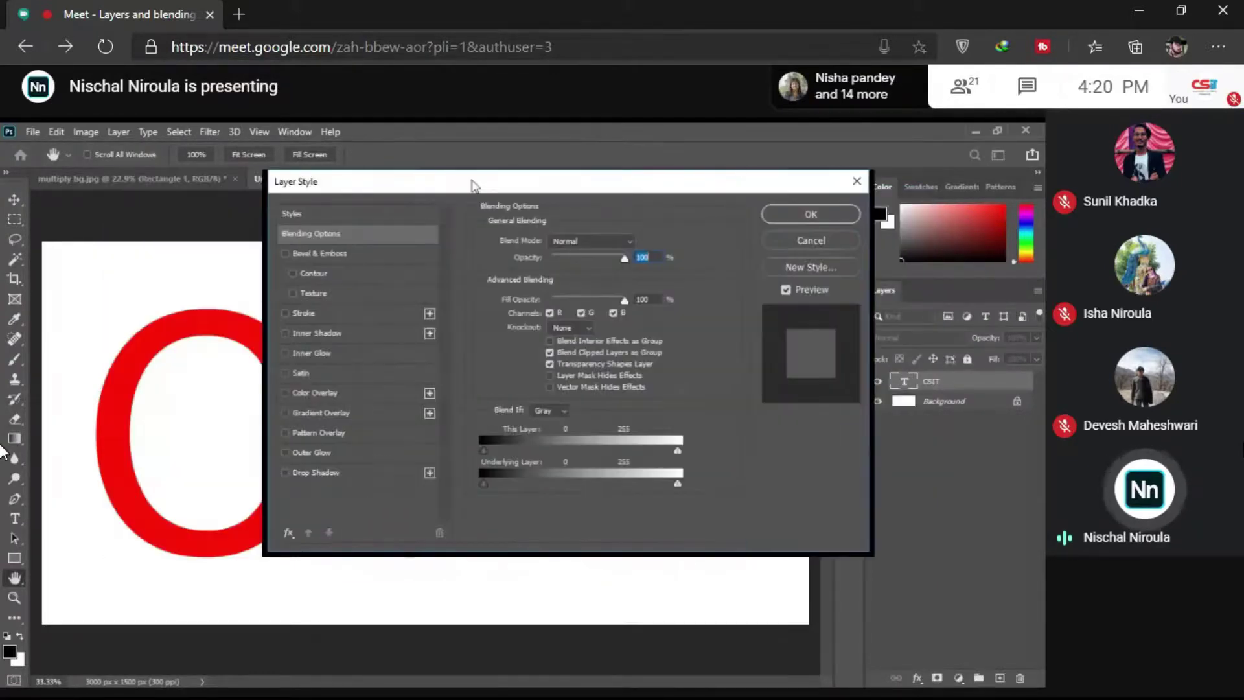
Step: Give CSIT a black Normal drop shadow: 100% opacity, 143° angle, 41 px distance, 0 px size
left_click_drag(650, 170, 651, 156)
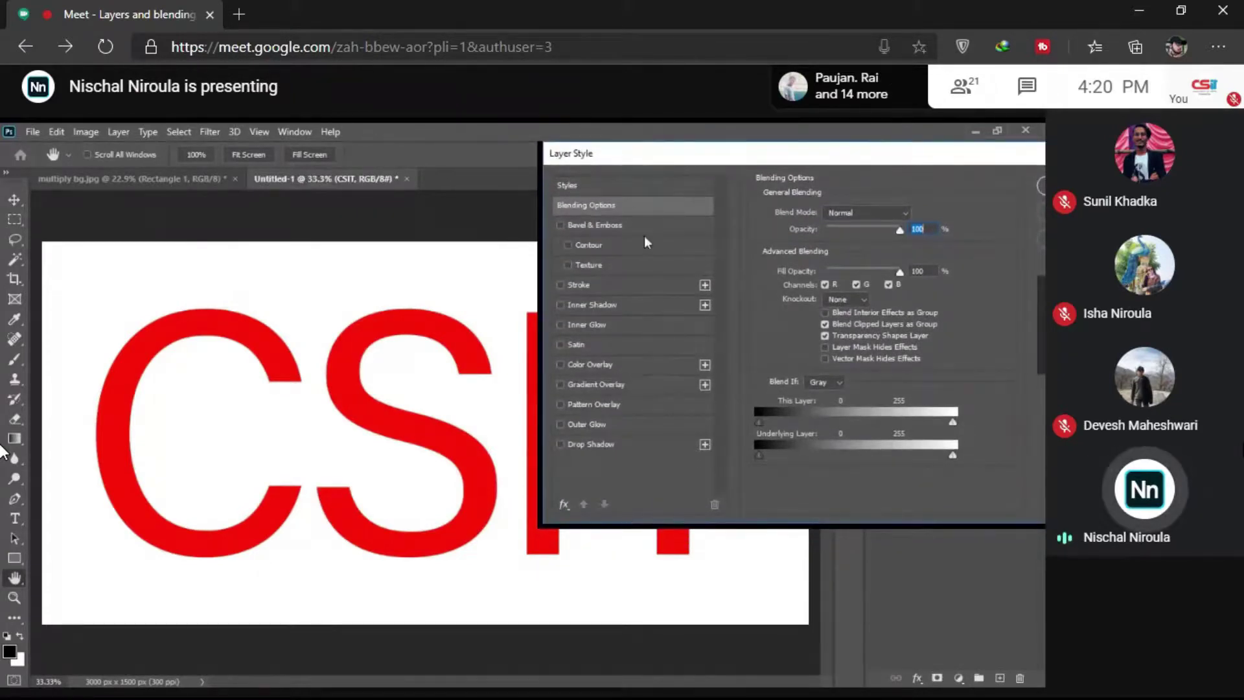
left_click(570, 443)
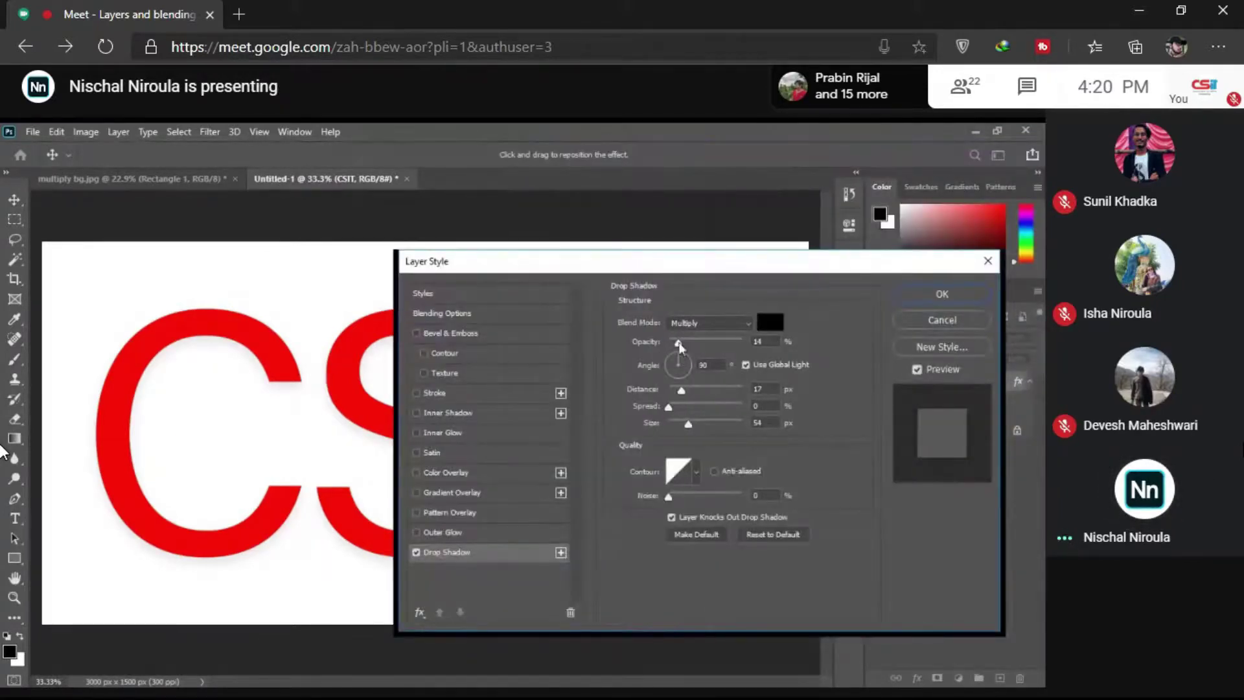
left_click_drag(678, 342, 742, 342)
key("n")
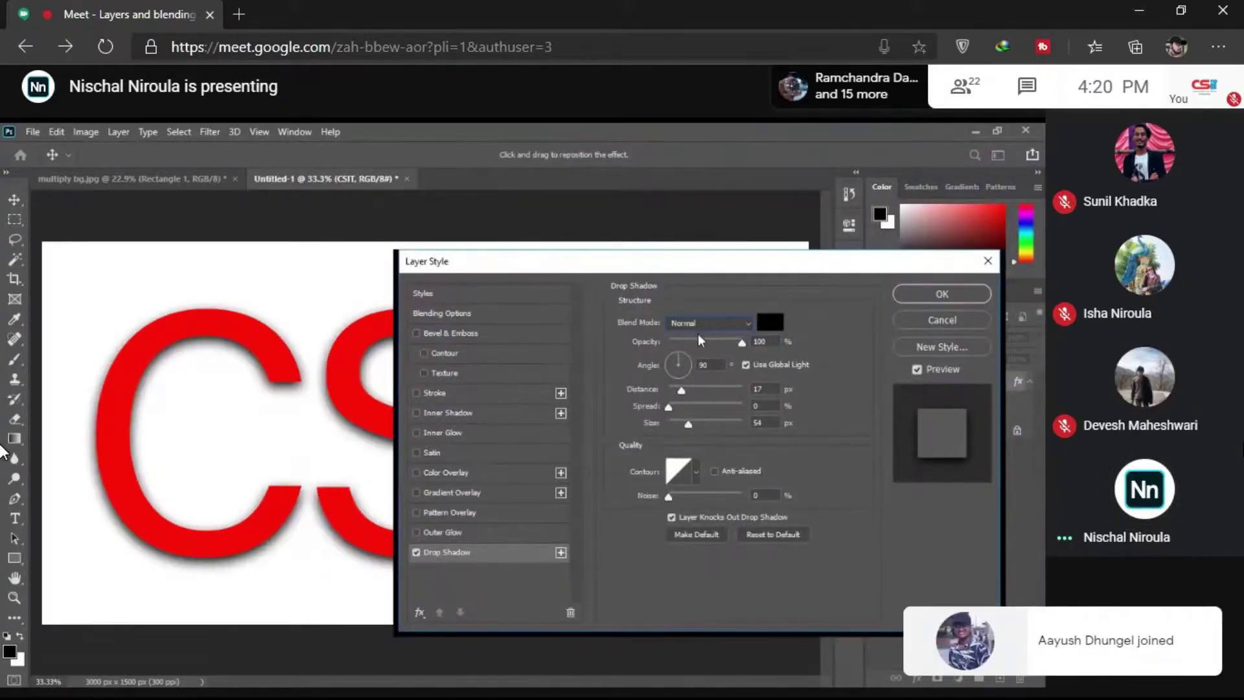
left_click_drag(696, 272, 926, 271)
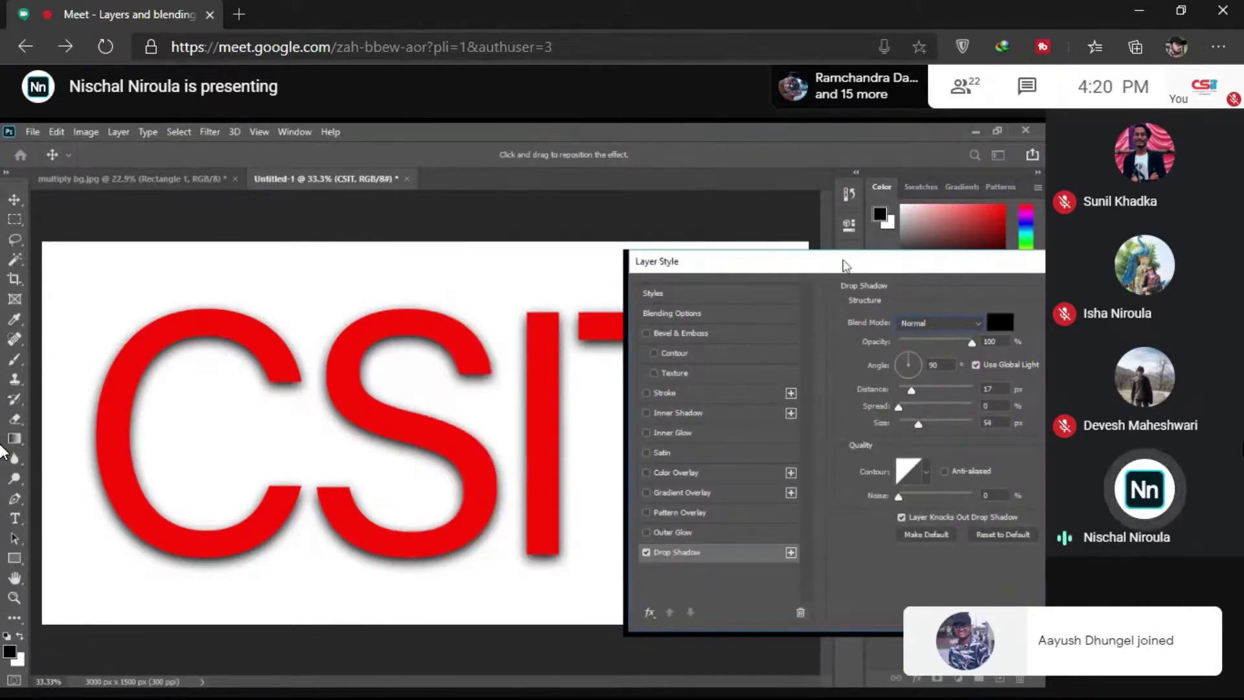
left_click_drag(845, 266, 755, 237)
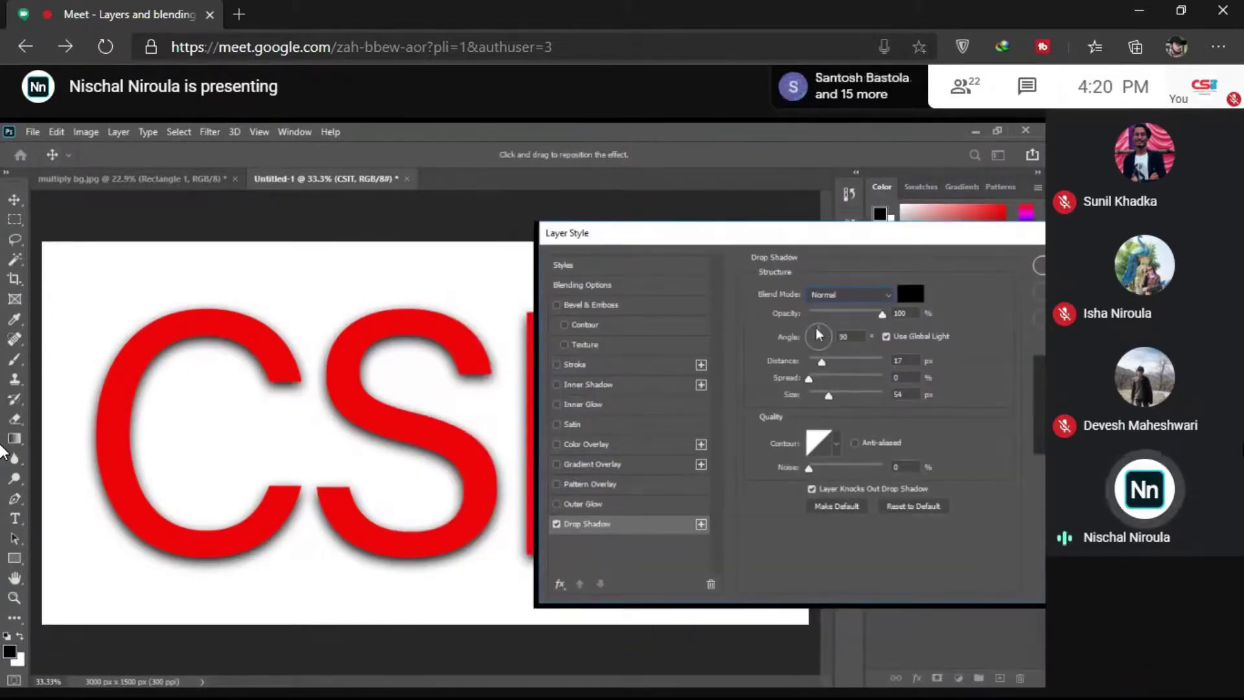
left_click_drag(761, 243, 704, 231)
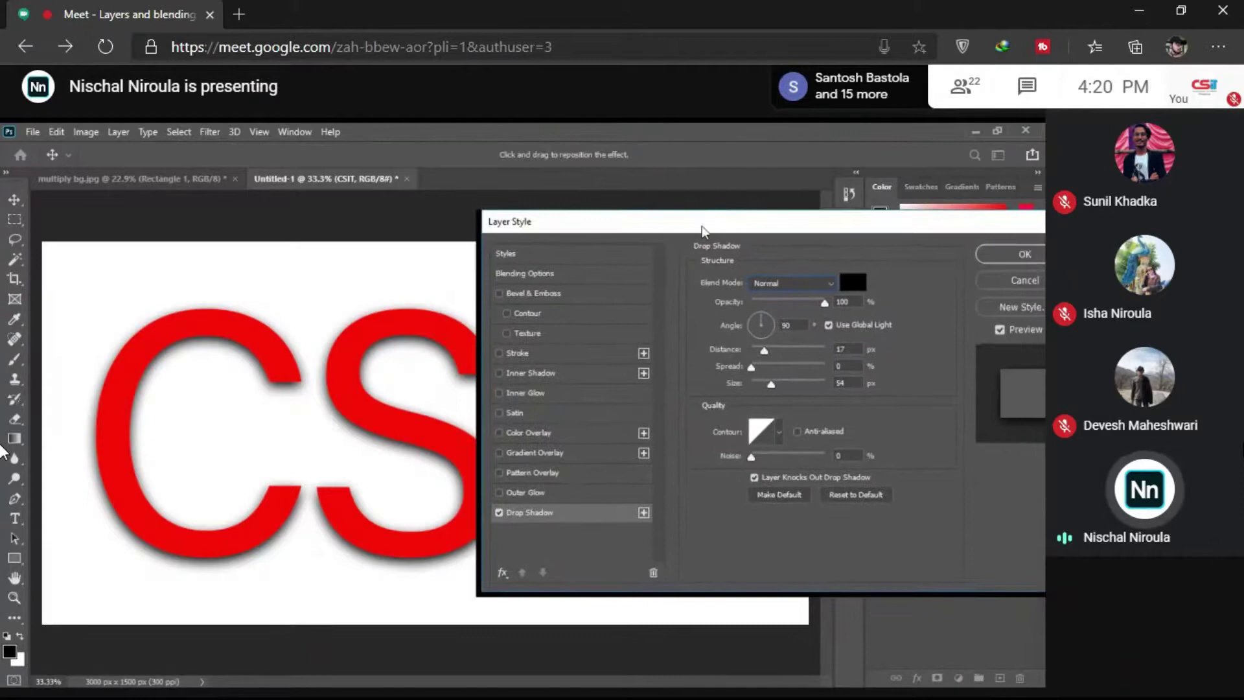
left_click(756, 320)
left_click_drag(767, 350, 752, 387)
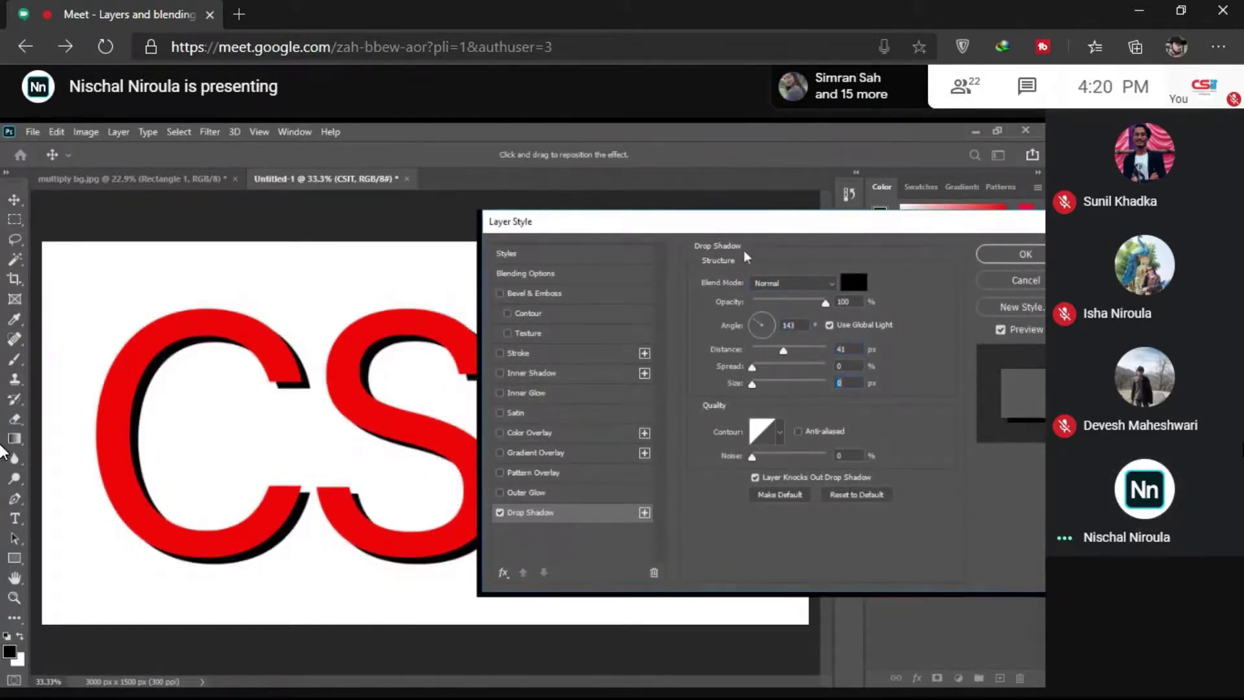
left_click_drag(867, 229, 584, 380)
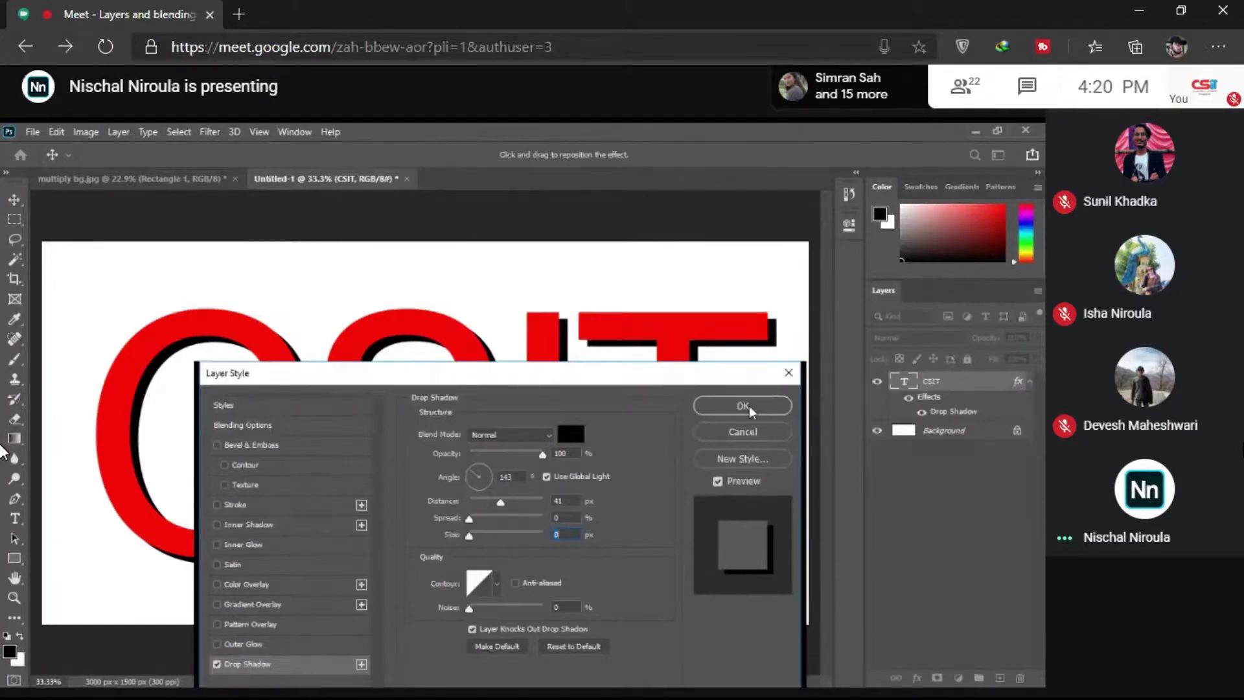
Step: Confirm the Layer Style with OK so the CSIT layer carries the drop shadow effect
left_click(748, 407)
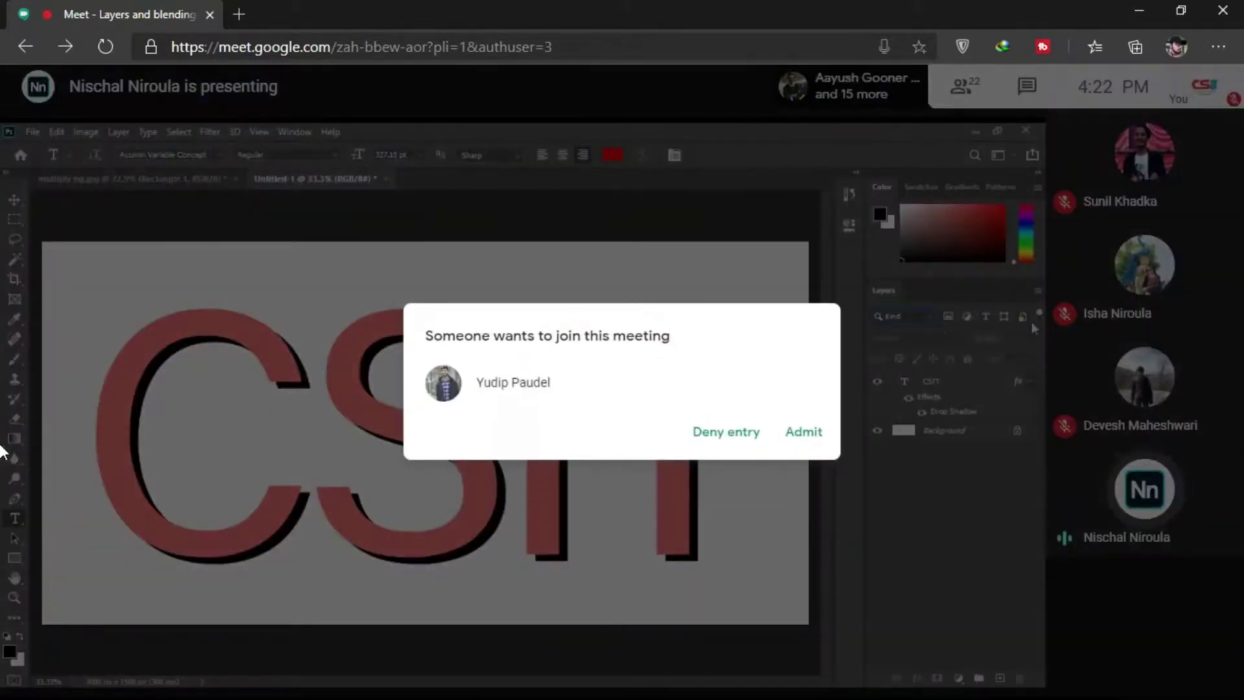
Step: Admit the waiting participant into the Meet call
left_click(810, 434)
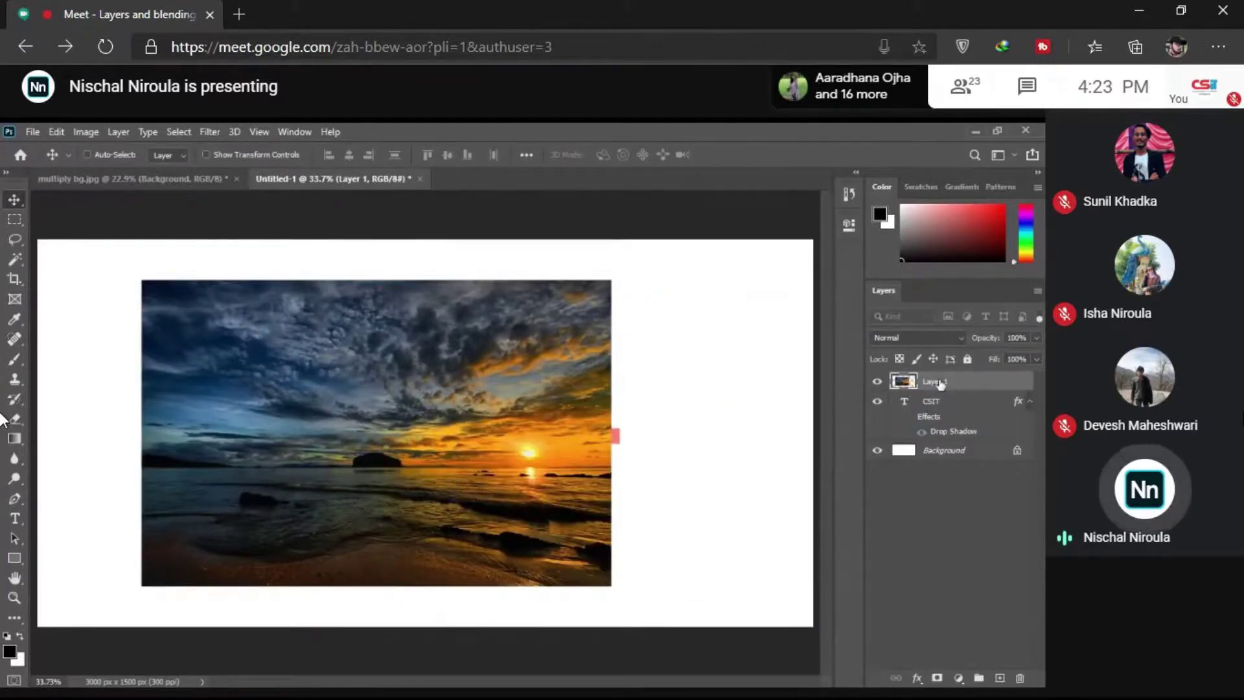
Step: Clip Layer 1 to the CSIT text and move the text down and right
right_click(940, 382)
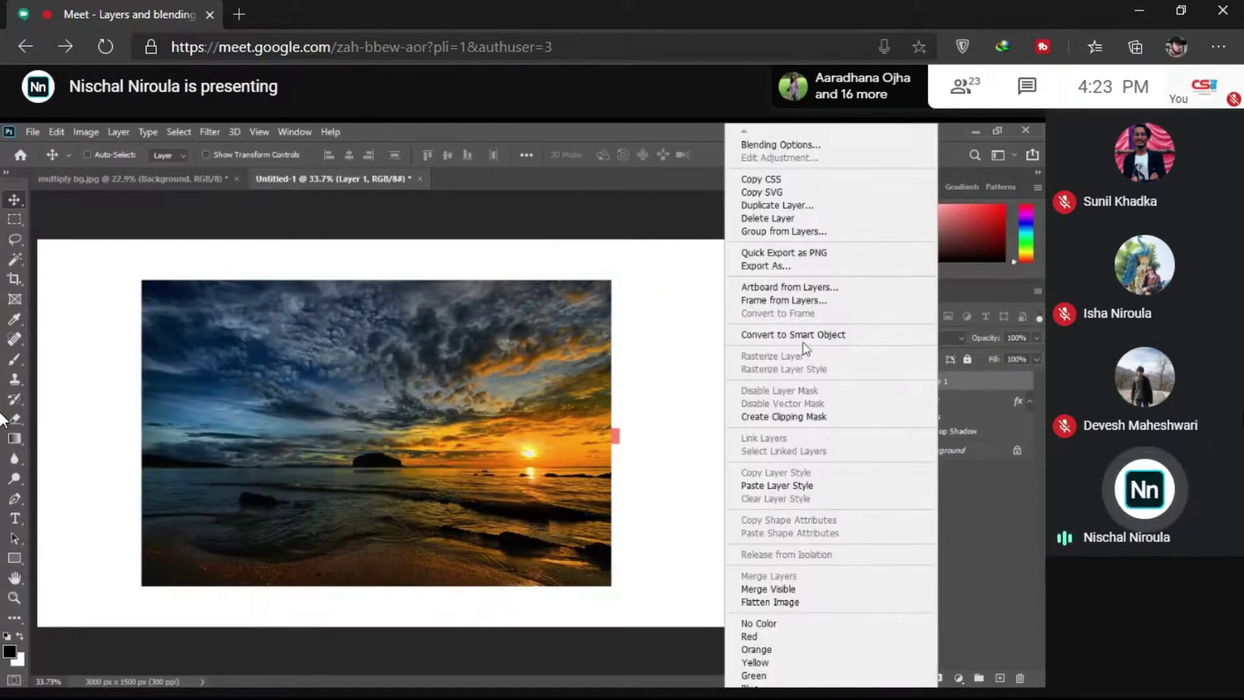
left_click(810, 417)
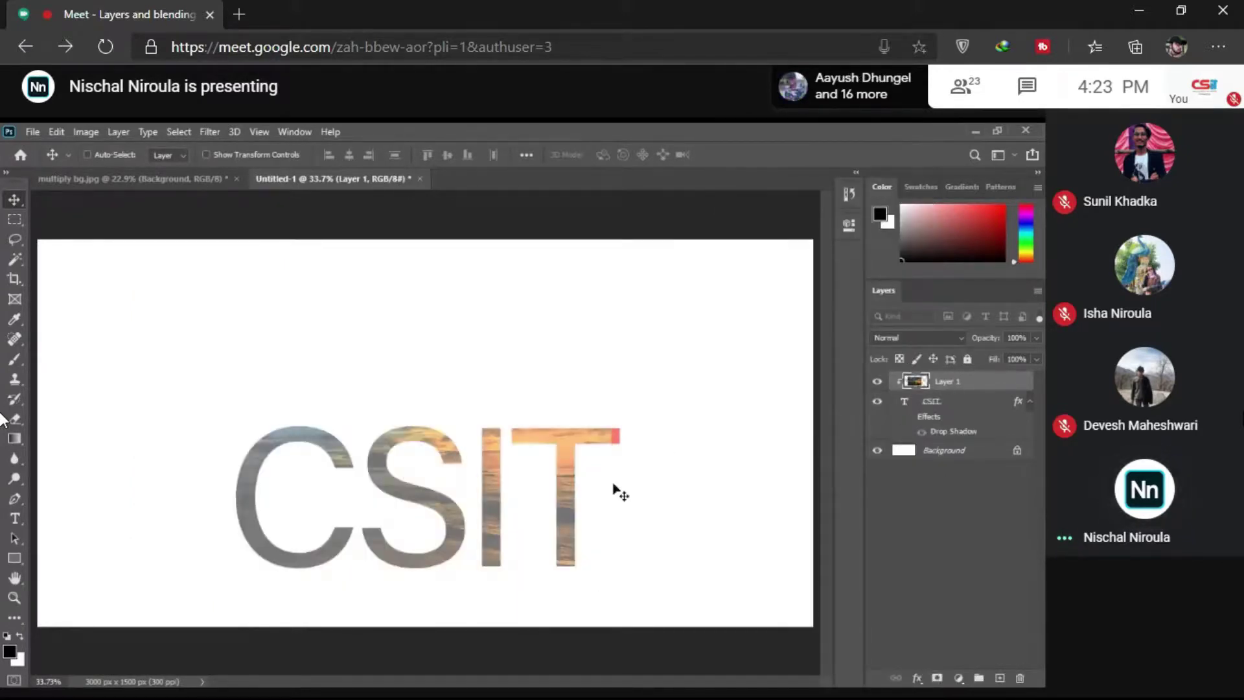
left_click(943, 406)
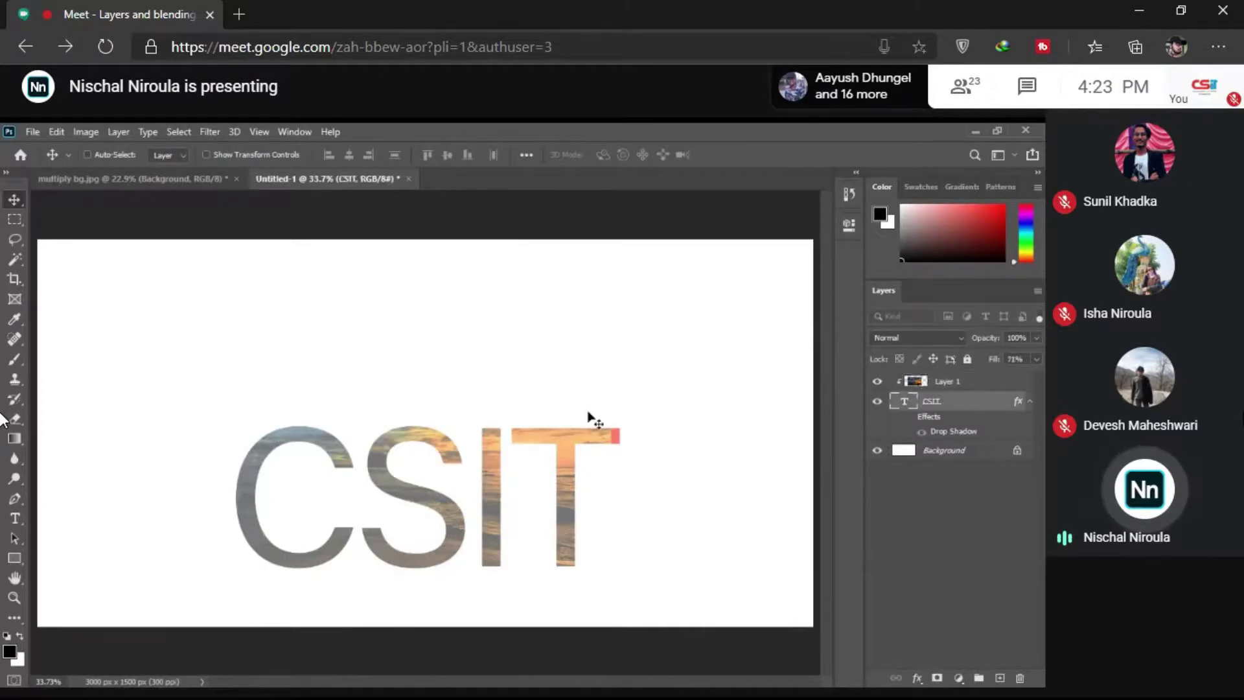
left_click_drag(522, 458, 499, 376)
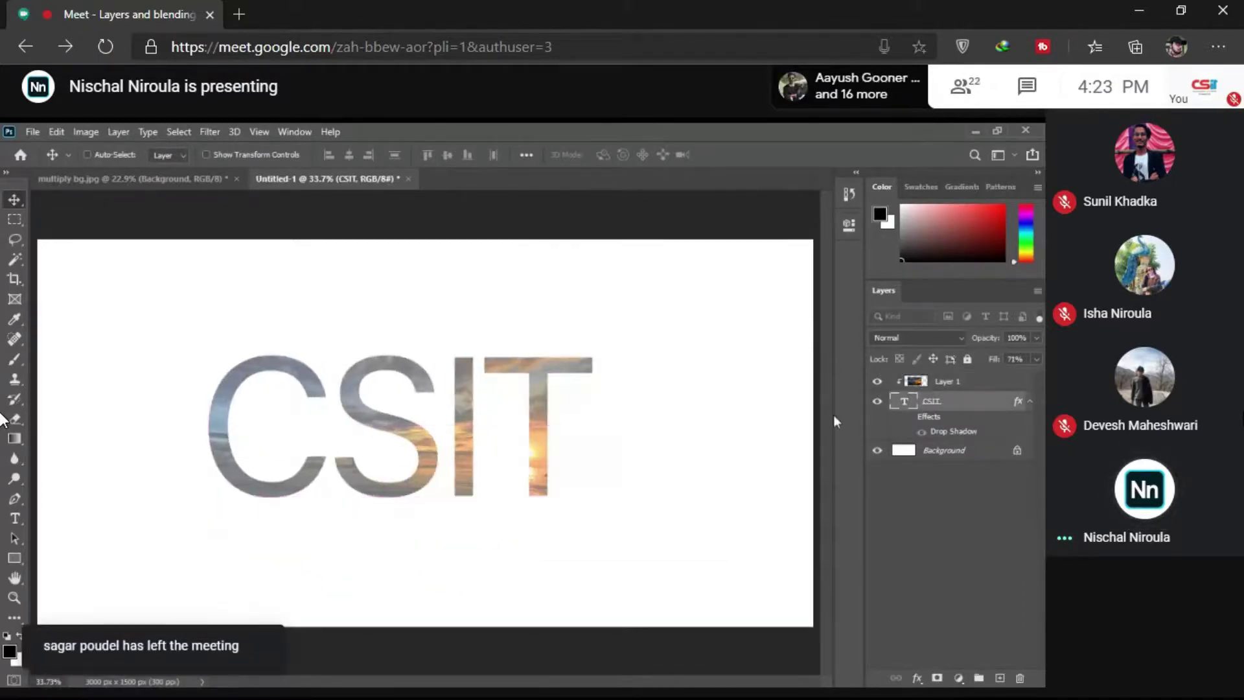
Step: Lower the CSIT text fill to 71% and slide the sunset photo within the letters
right_click(418, 429)
left_click(422, 407)
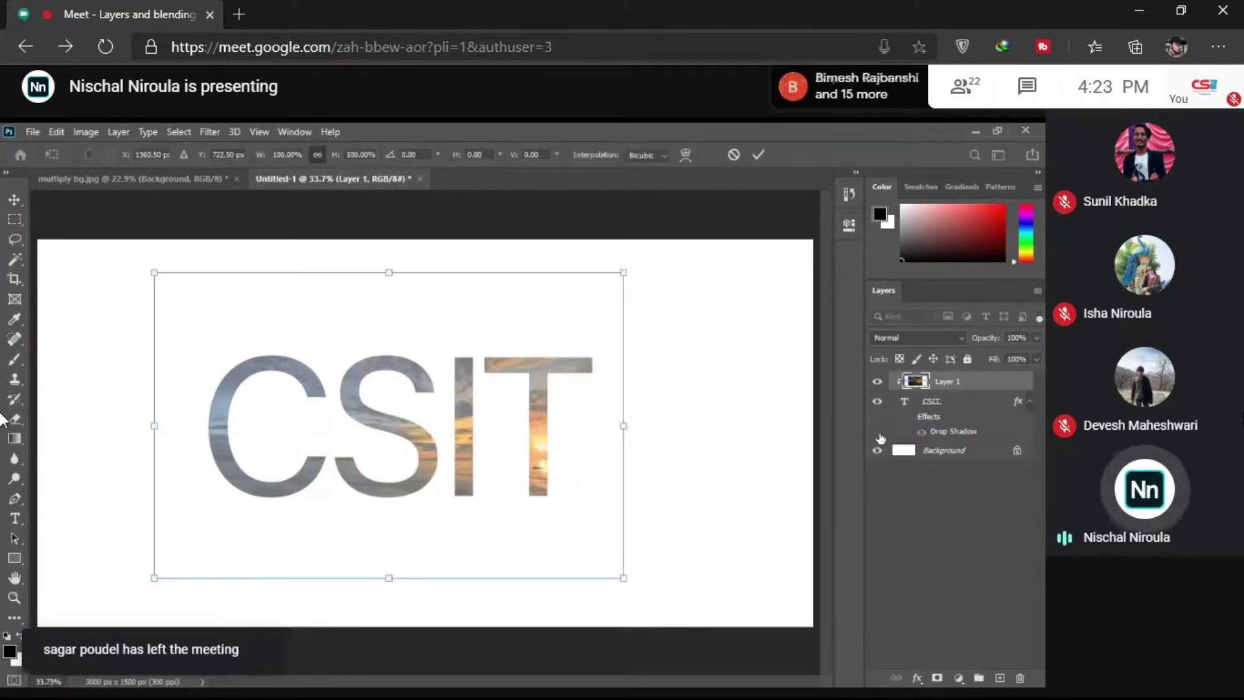
left_click(944, 400)
left_click_drag(995, 367, 1020, 361)
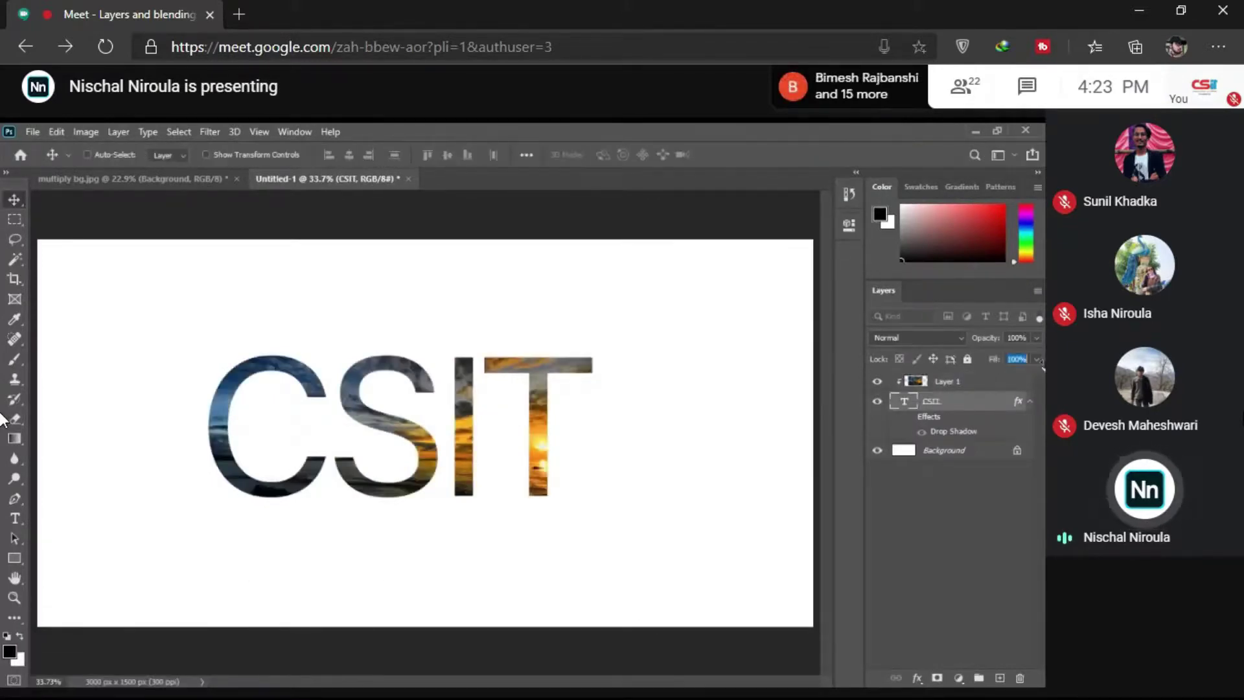
left_click(945, 382)
left_click_drag(716, 436, 519, 355)
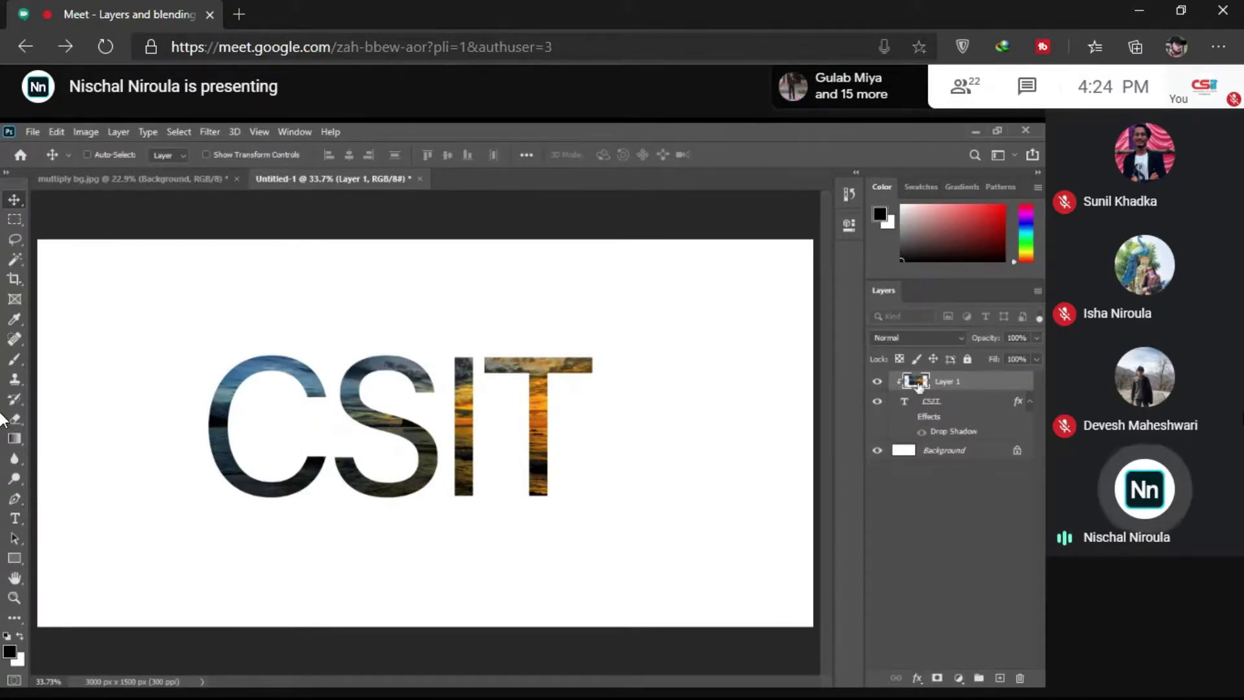
right_click(950, 385)
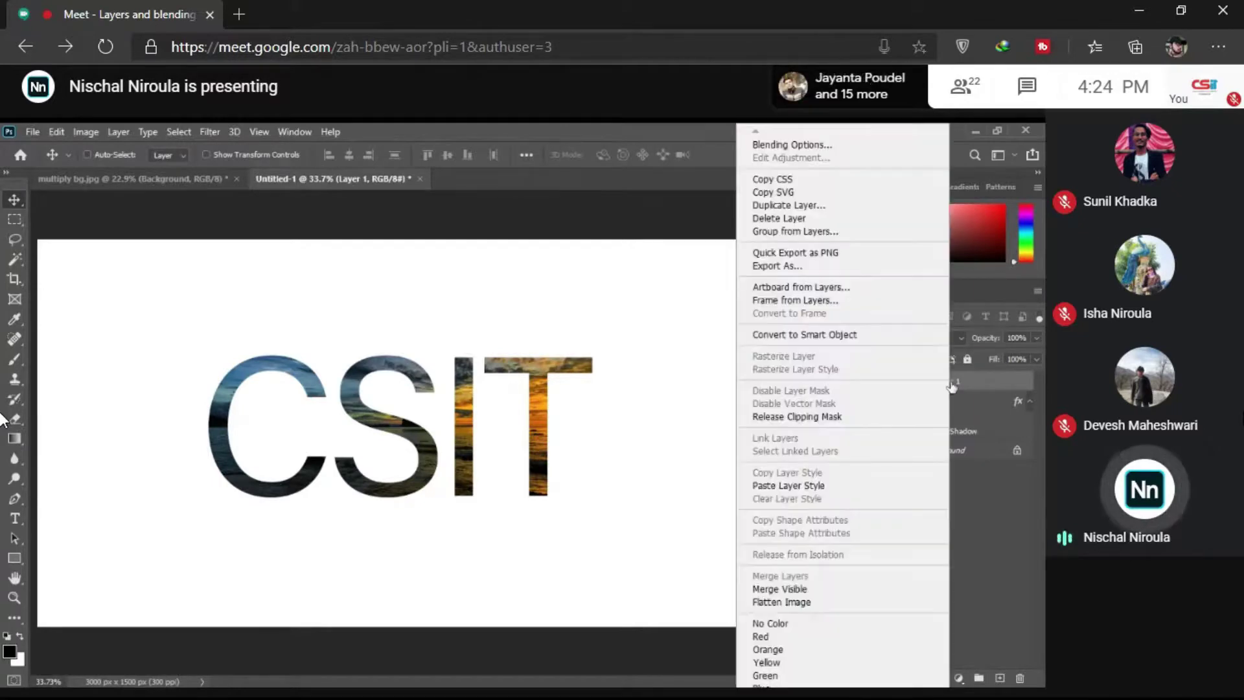
Step: Release the sunset photo from the CSIT clipping mask and move it down and left
left_click(944, 387)
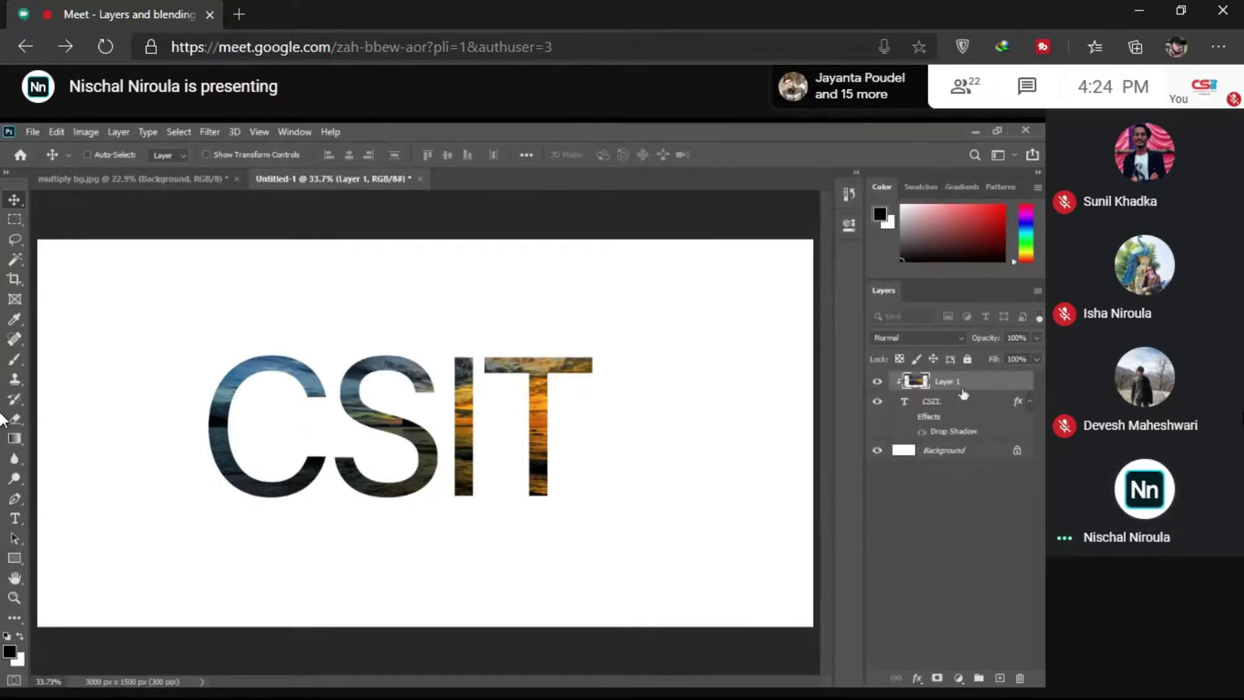
right_click(963, 393)
left_click(865, 410)
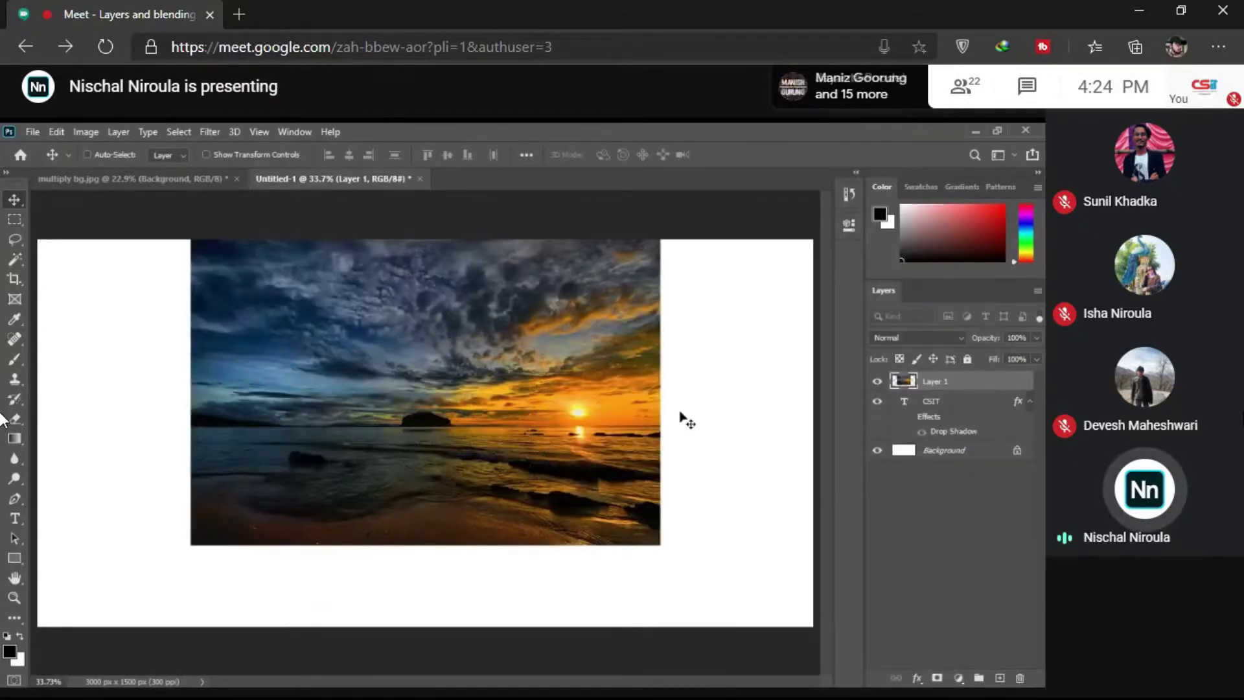
left_click_drag(680, 418, 664, 452)
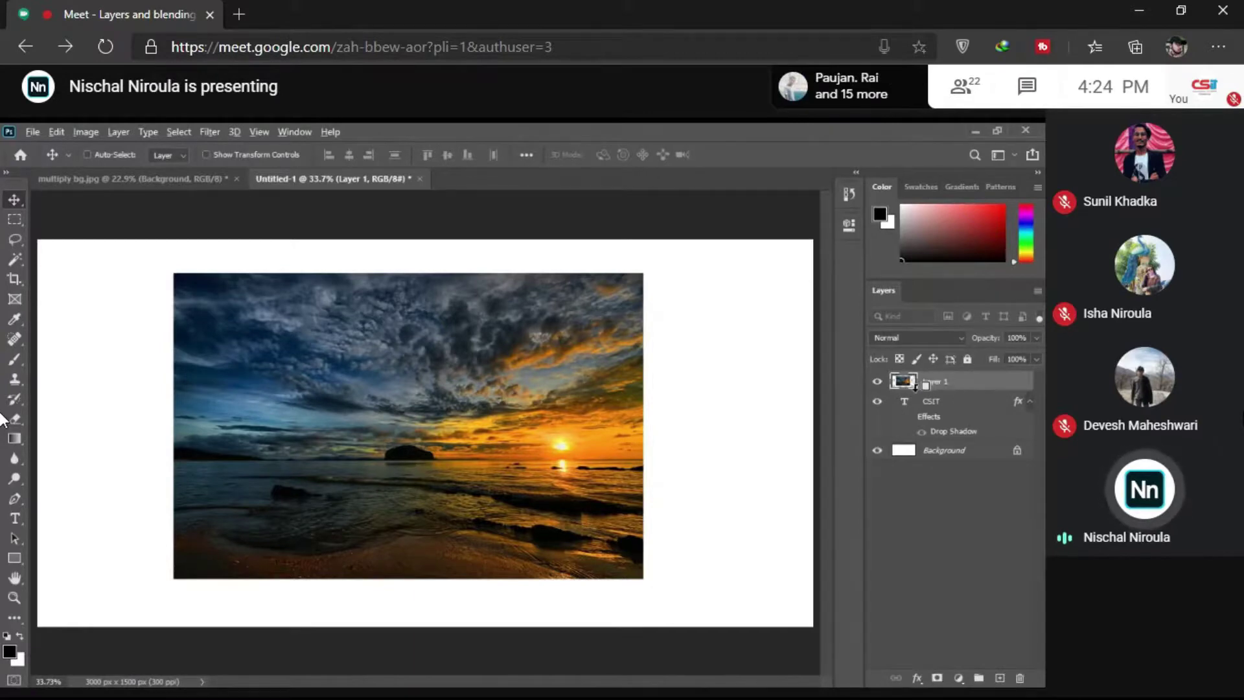
Step: Re-clip the sunset into the CSIT text, reposition it within the letters, then hide CSIT
left_click(929, 385, "alt")
left_click_drag(363, 508, 356, 469)
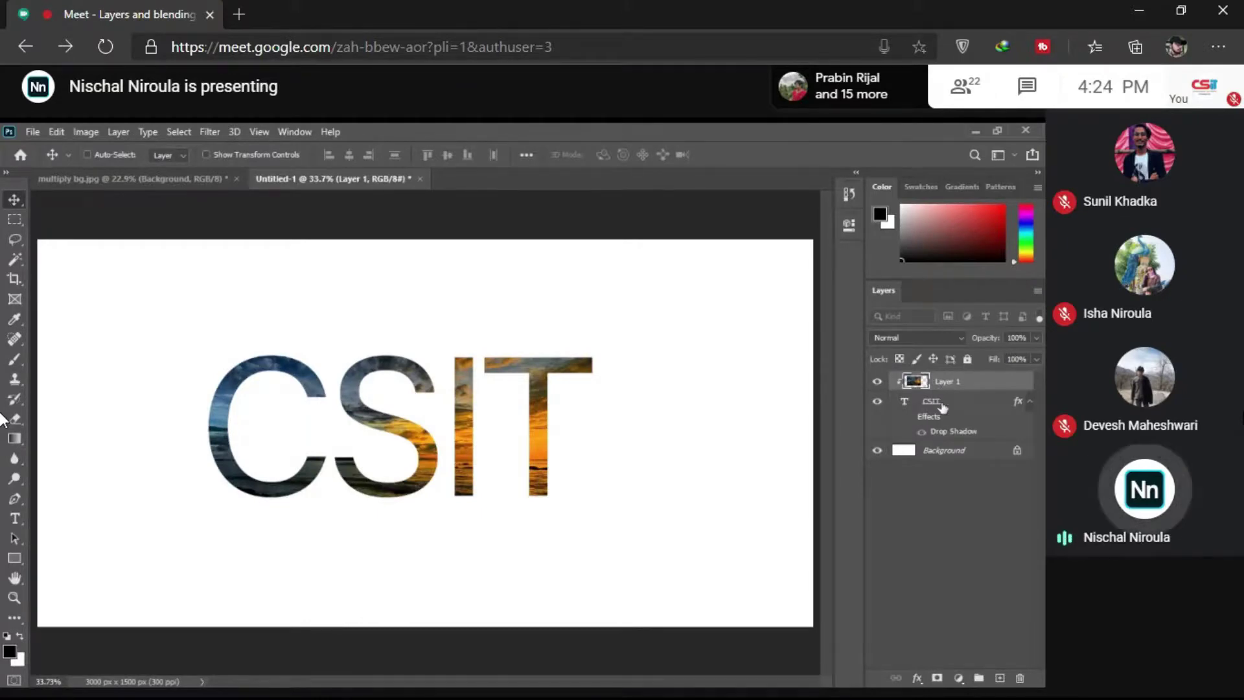
left_click_drag(518, 379, 541, 373)
left_click(877, 399)
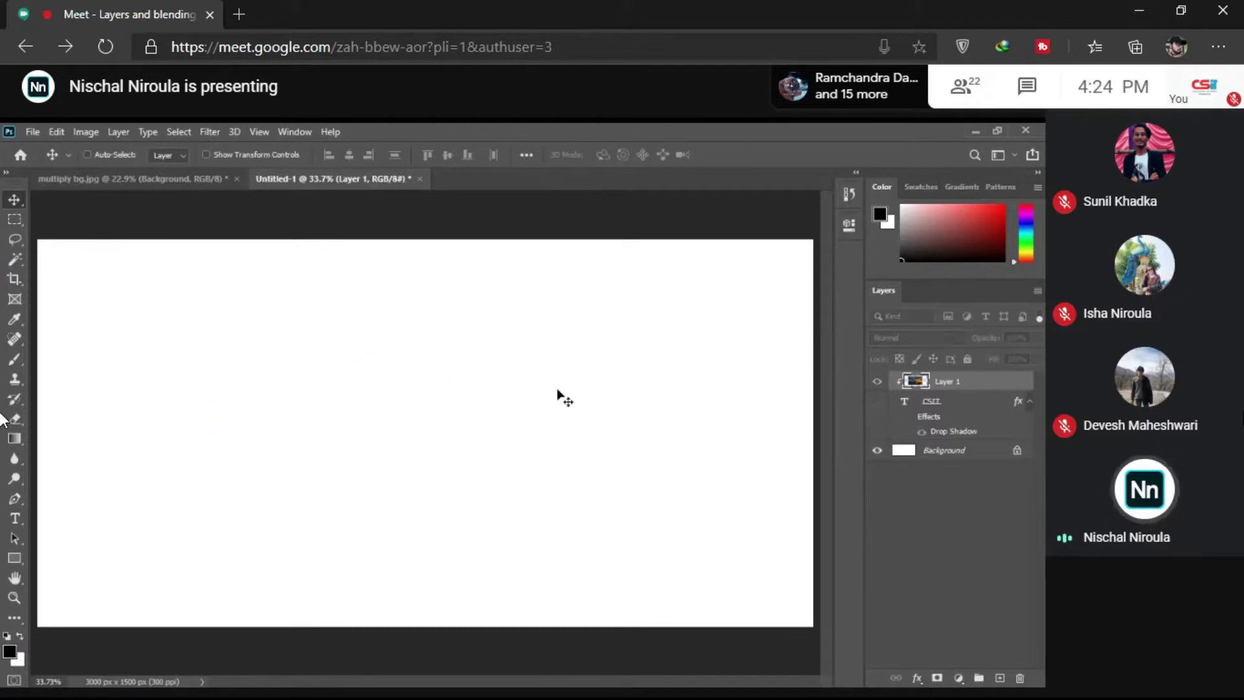
Step: Draw a green rectangle spanning the canvas width across the middle, then select Layer 1
key("z")
right_click(532, 389)
left_click(555, 394)
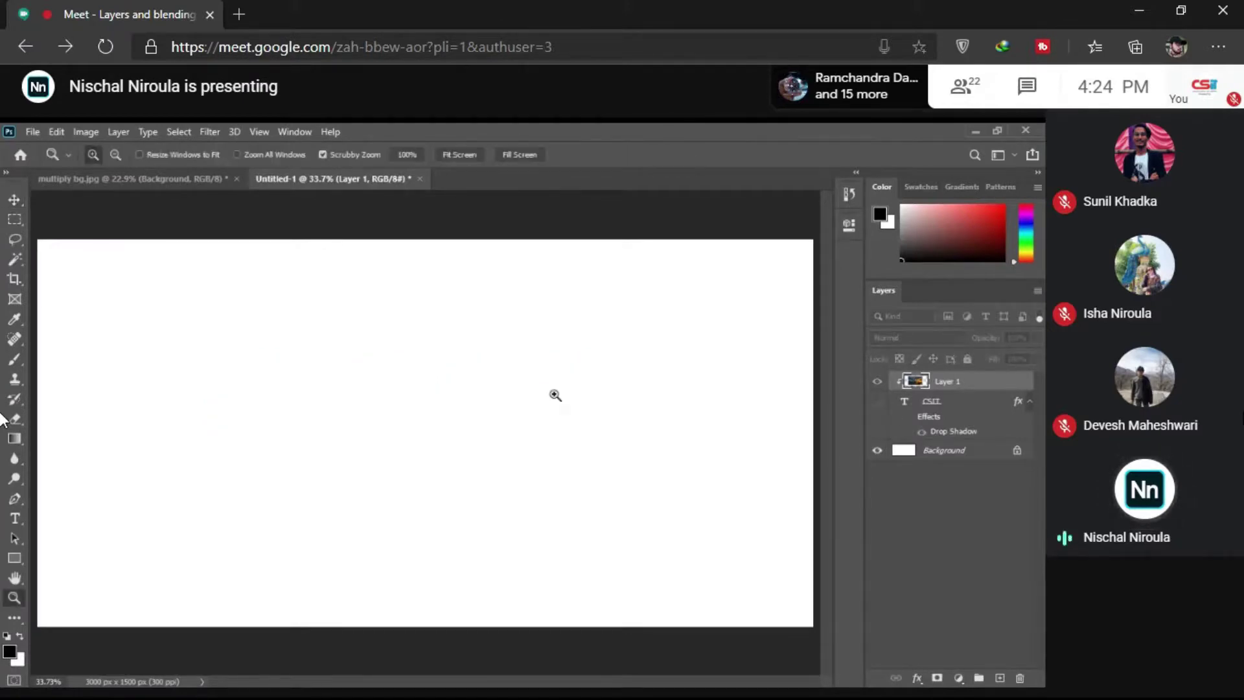
left_click(5, 557)
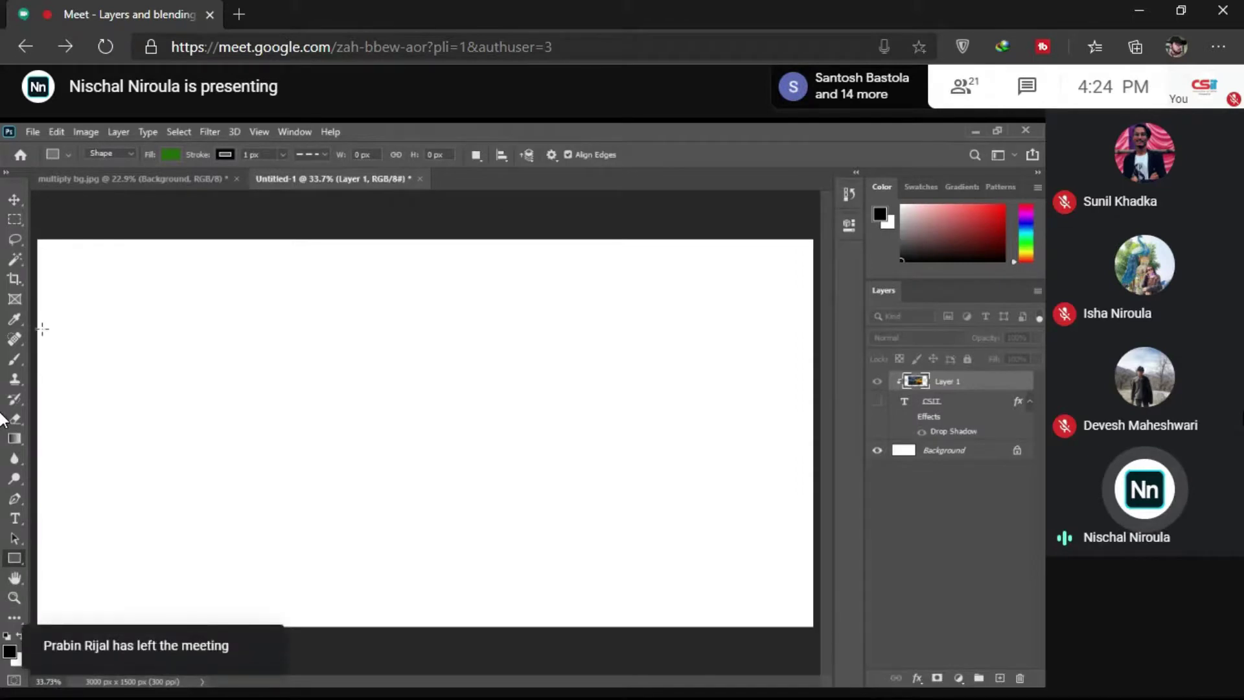
left_click_drag(38, 333, 813, 562)
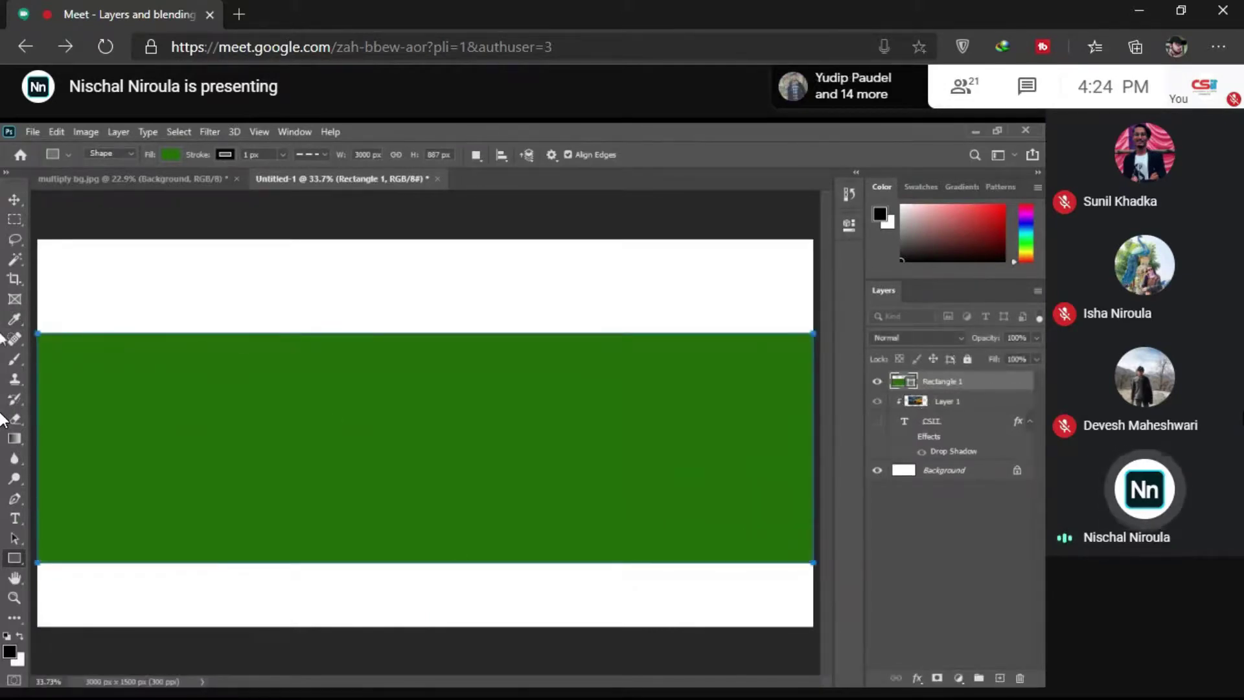
left_click(15, 301)
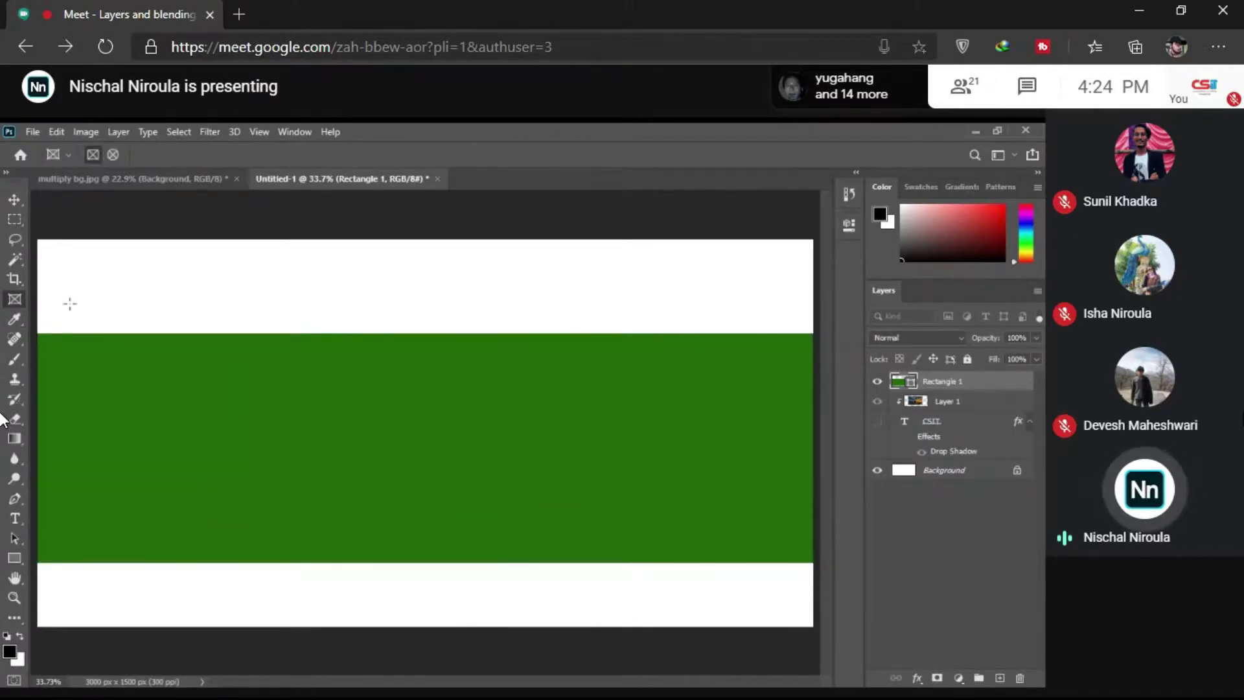
left_click(949, 402)
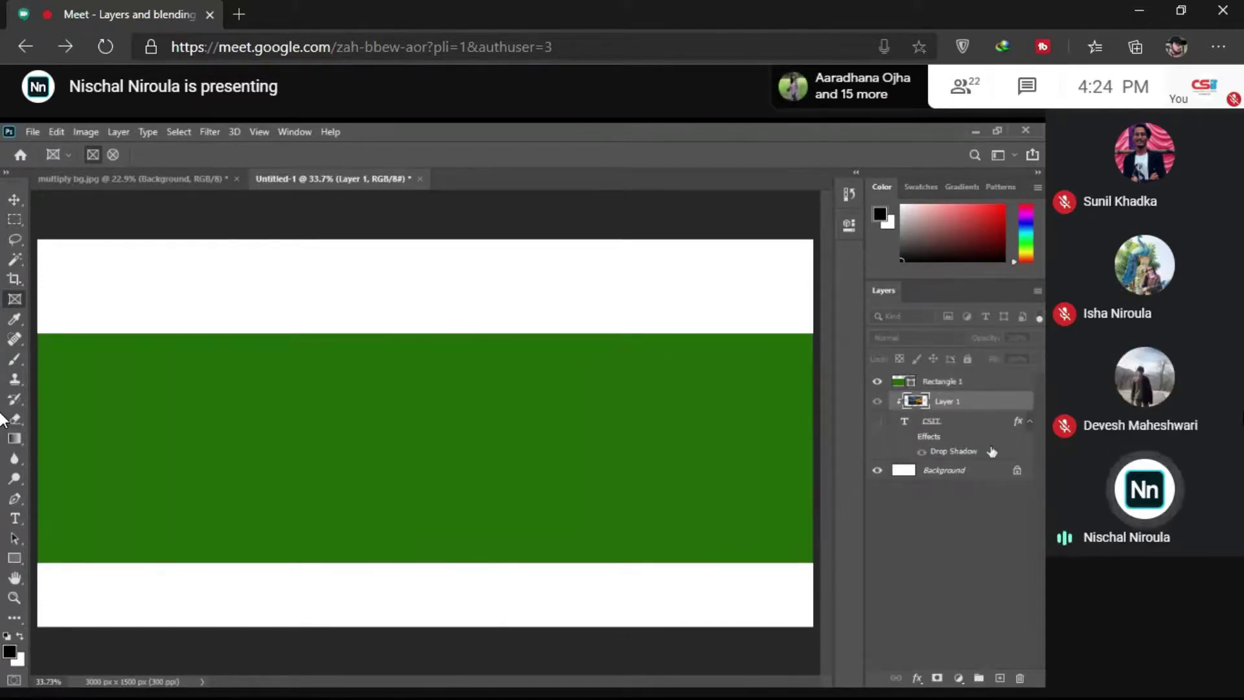
Step: Move Layer 1 above Rectangle 1 and enlarge the sunset photo to 167.6% with Free Transform
left_click_drag(916, 399, 933, 381)
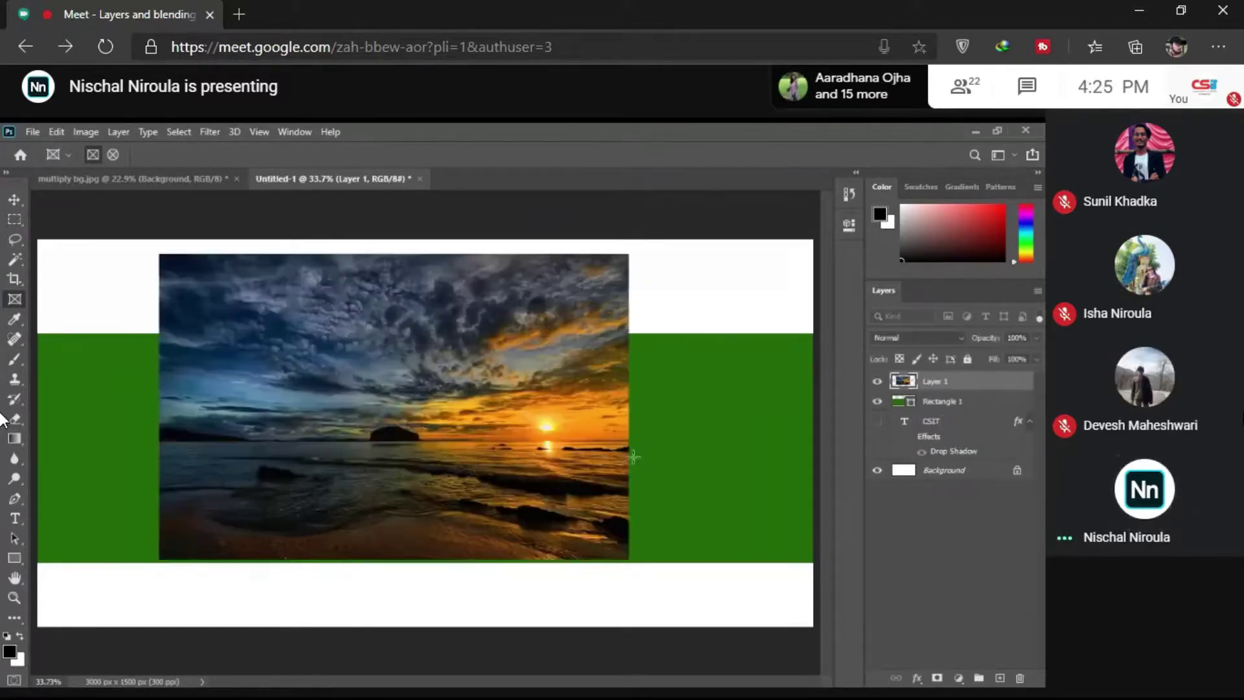
key("v")
left_click_drag(566, 464, 444, 503)
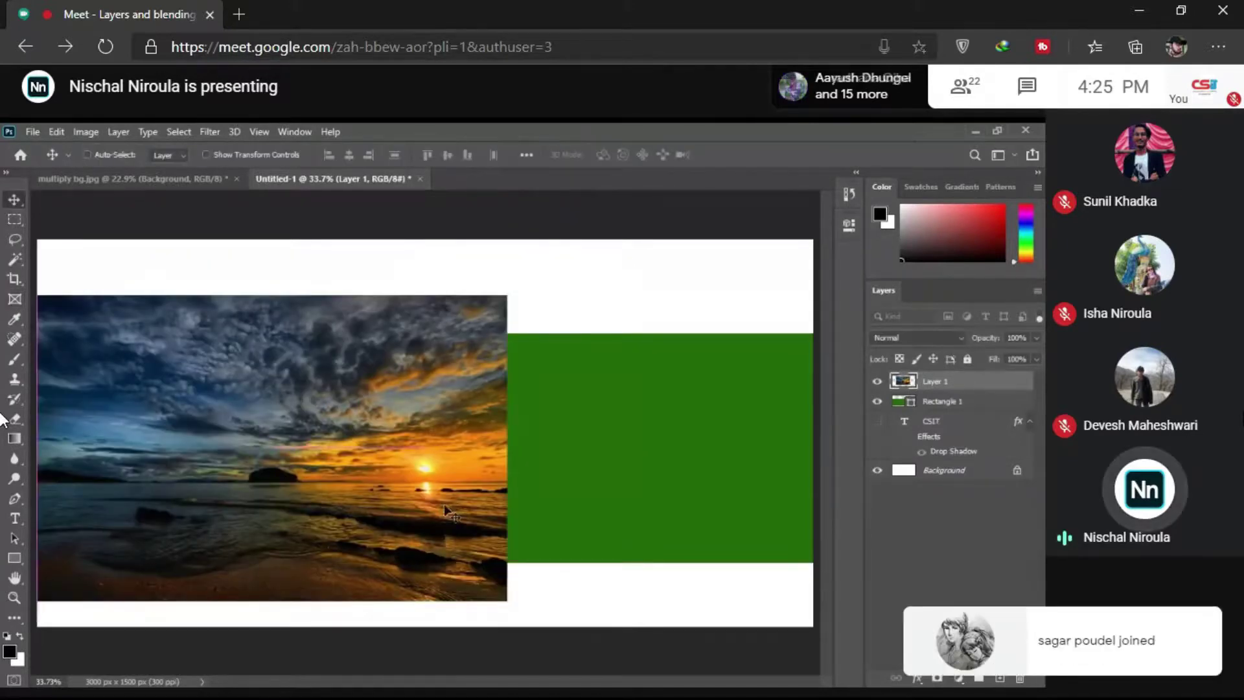
key("ctrl+t")
key("ctrl+minus")
left_click_drag(475, 354, 675, 244)
left_click_drag(608, 373, 608, 385)
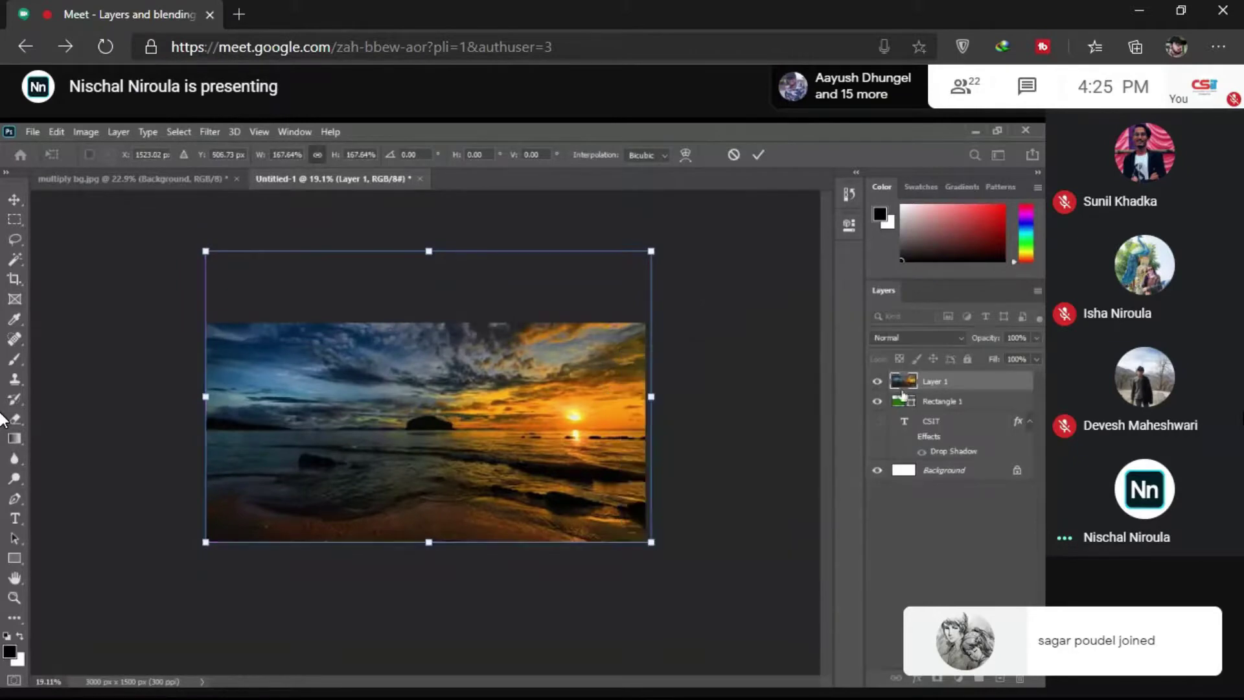
key("Return")
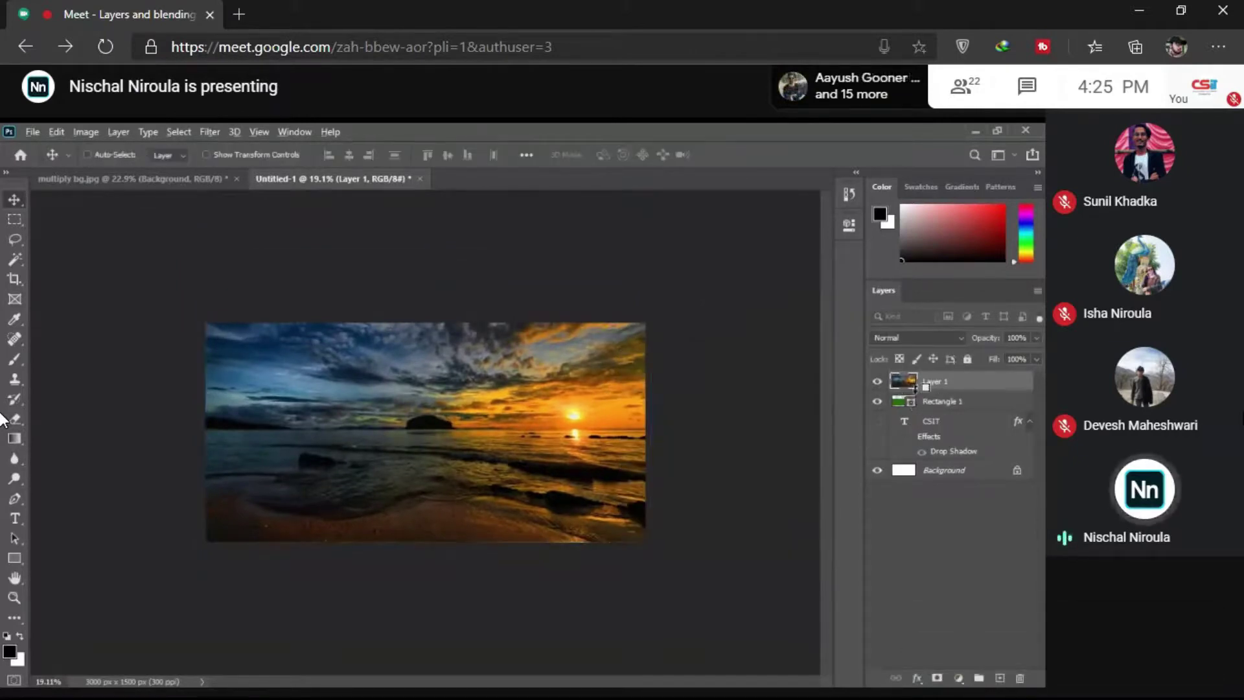
Step: Clip Layer 1 to Rectangle 1, dismissing the program error that appears
left_click(915, 390, "alt")
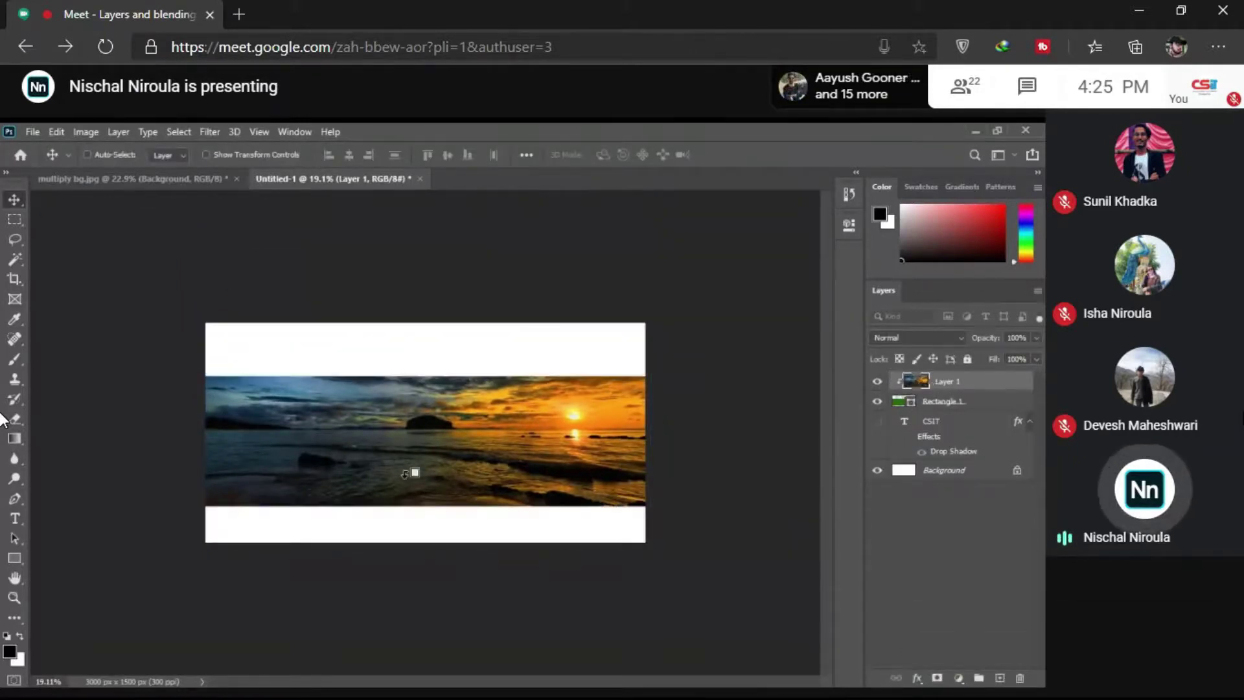
left_click_drag(405, 474, 496, 439)
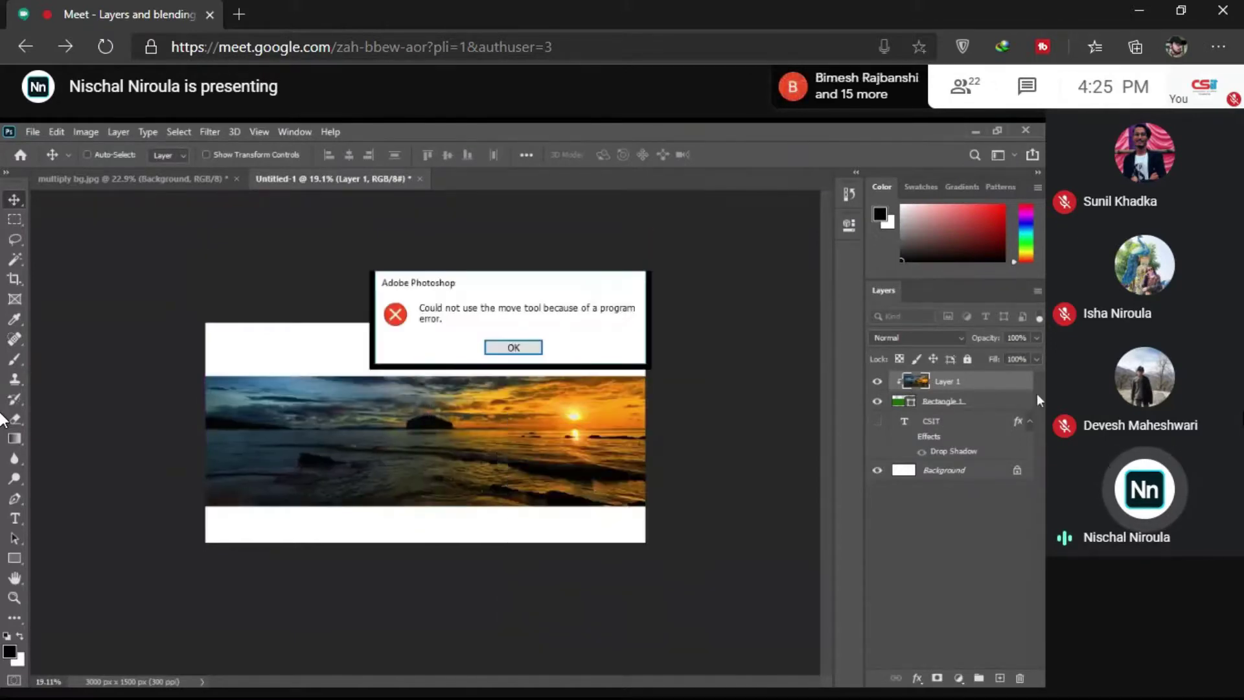
left_click(513, 347)
left_click(959, 384, "alt")
right_click(959, 381)
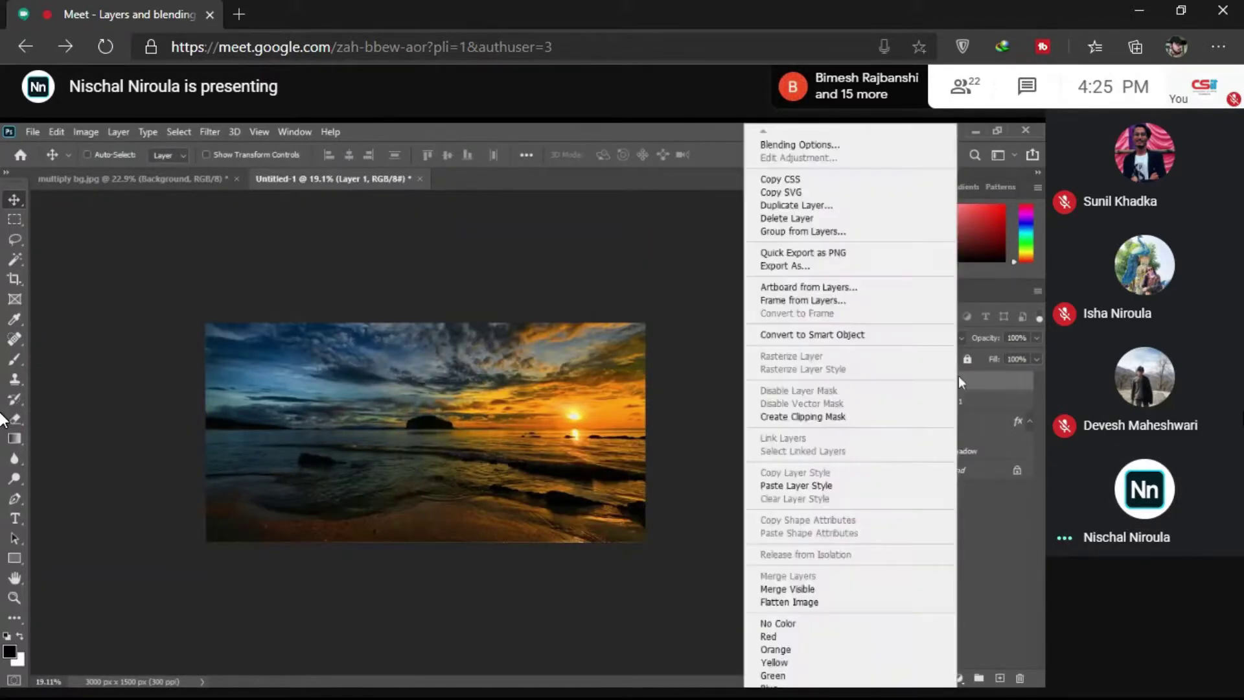
left_click(994, 418)
Step: Fit the canvas on screen and hide Rectangle 1 with its clipped photo
key("z")
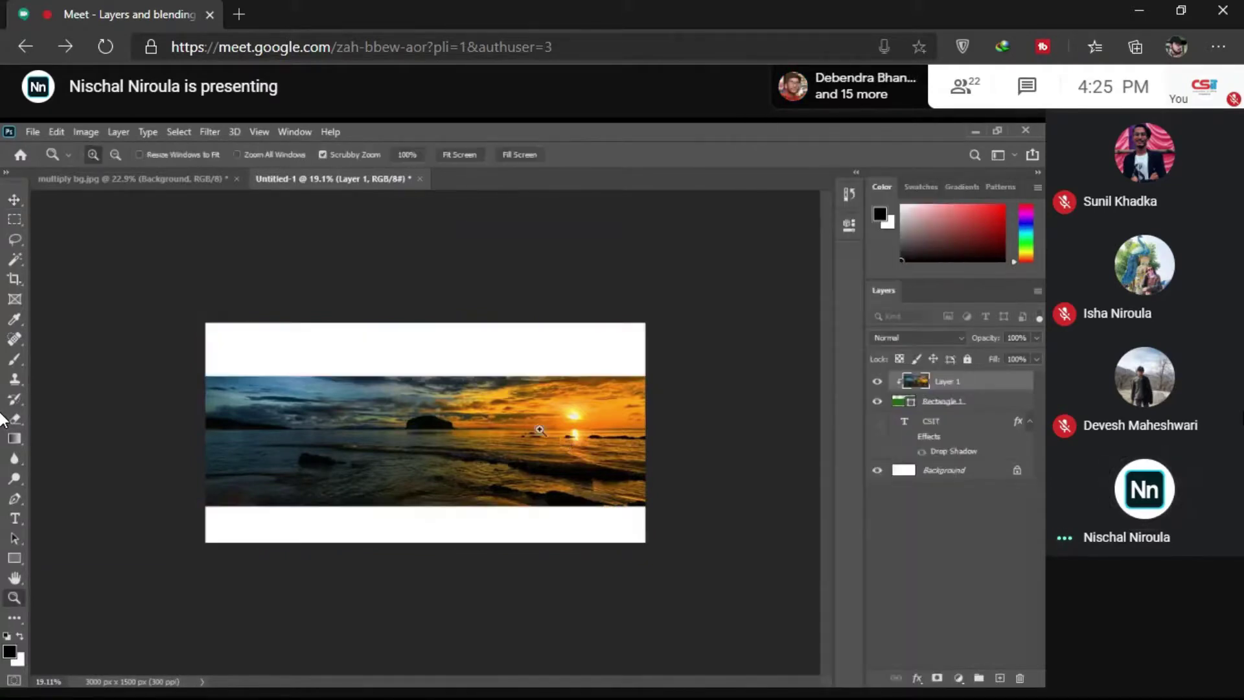
right_click(538, 430)
left_click(552, 438)
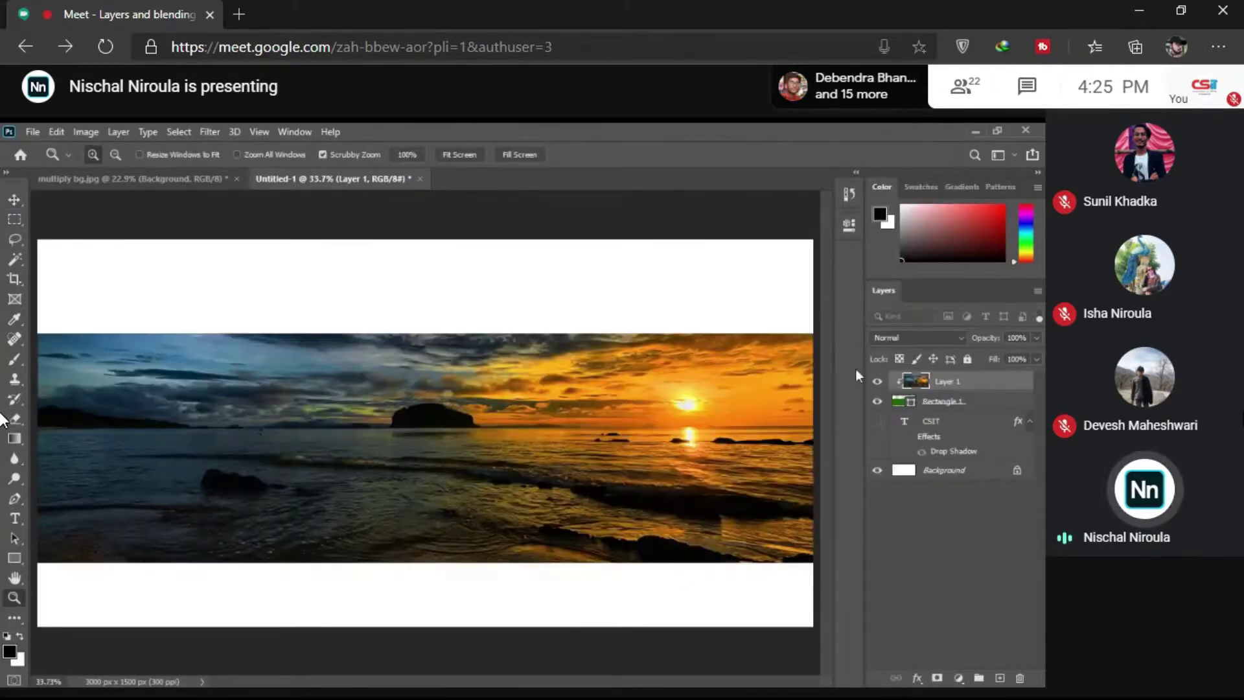
left_click(877, 401)
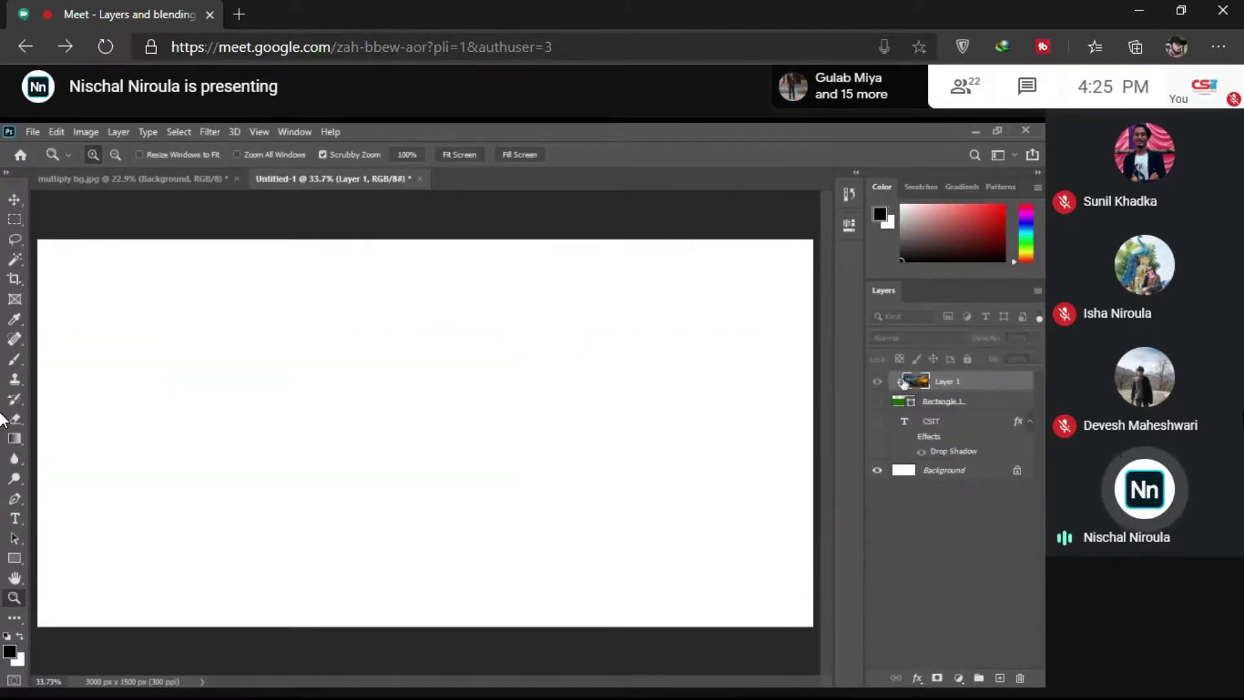
Step: Release the sunset from the rectangle clip and move it down to fill the canvas
left_click_drag(956, 388, 935, 402)
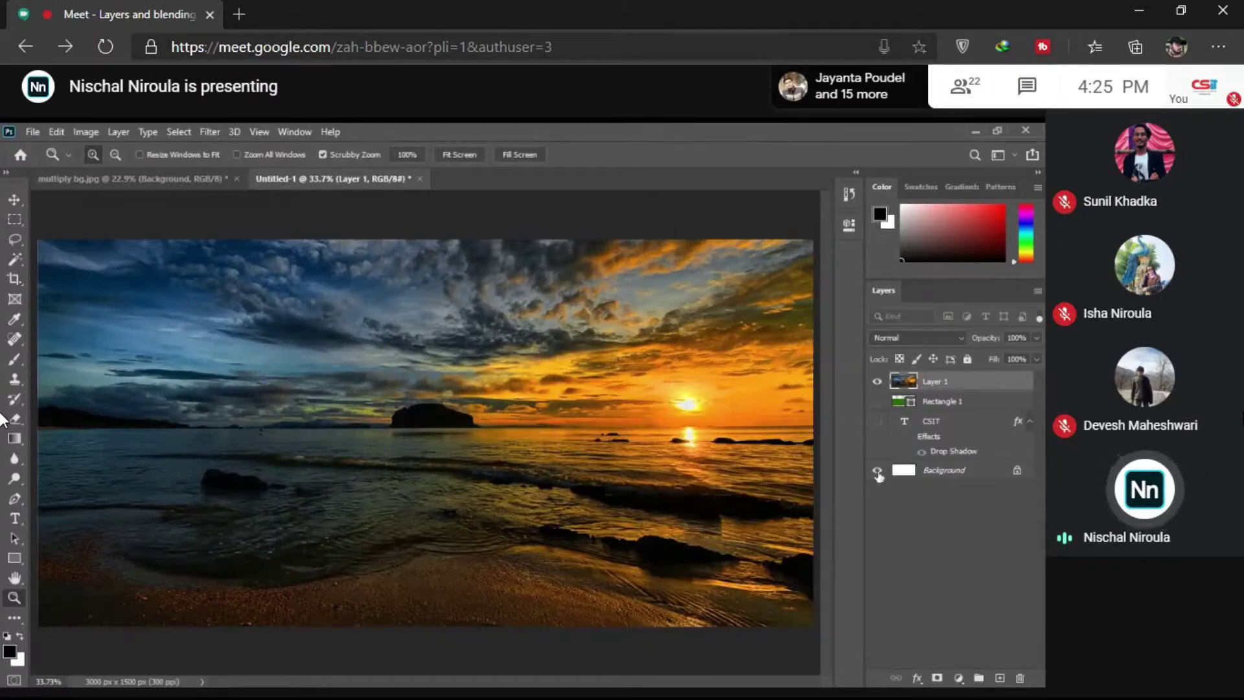
key("v")
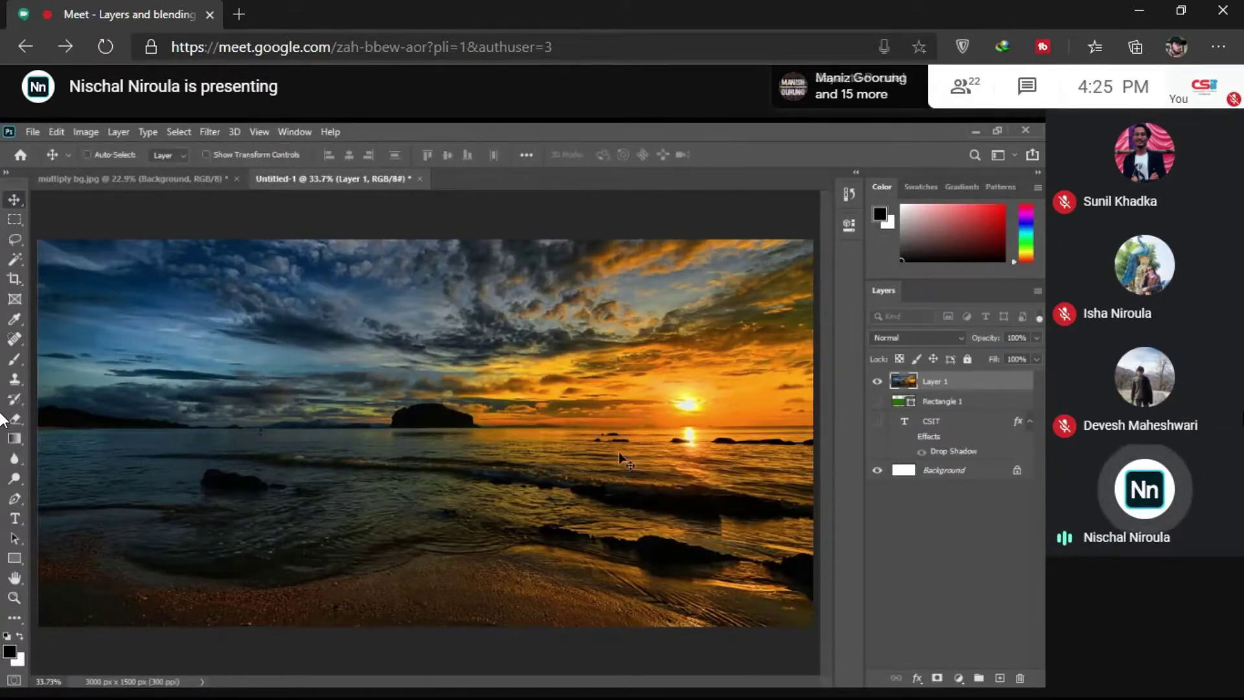
left_click_drag(619, 457, 614, 512)
scroll(709, 441, "down", 1)
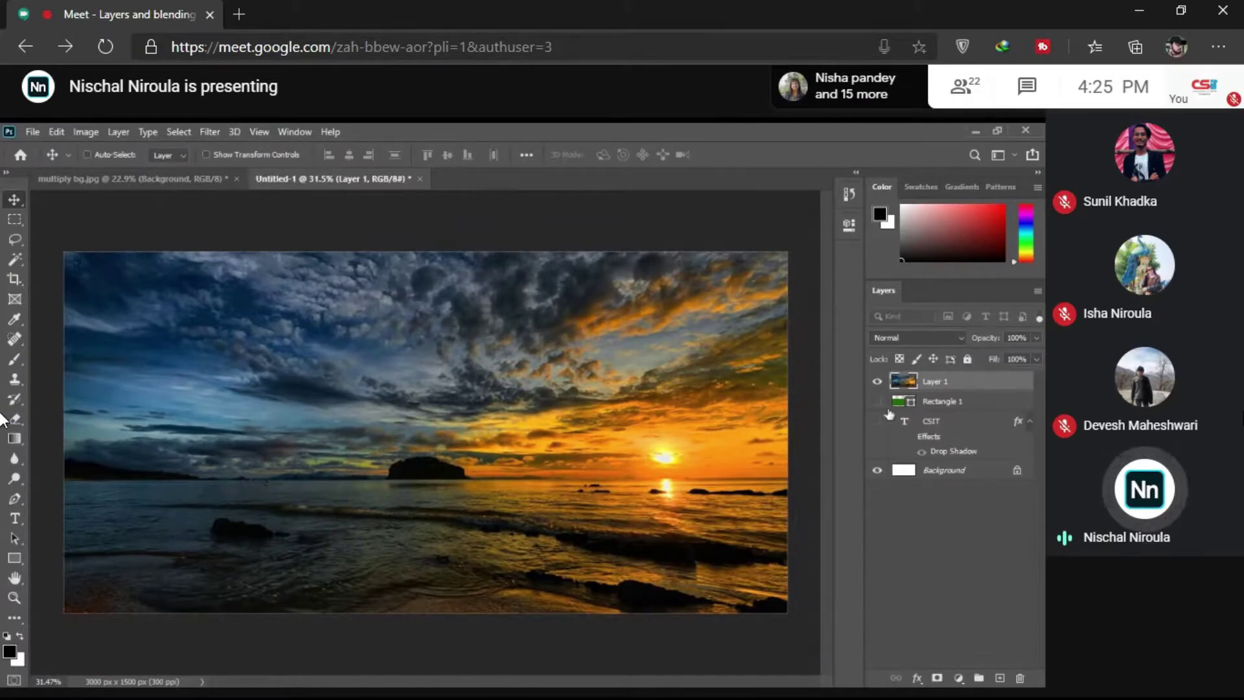
Step: Toggle the sunset photo and green rectangle visibility to compare, then fit the canvas on screen
left_click(877, 383)
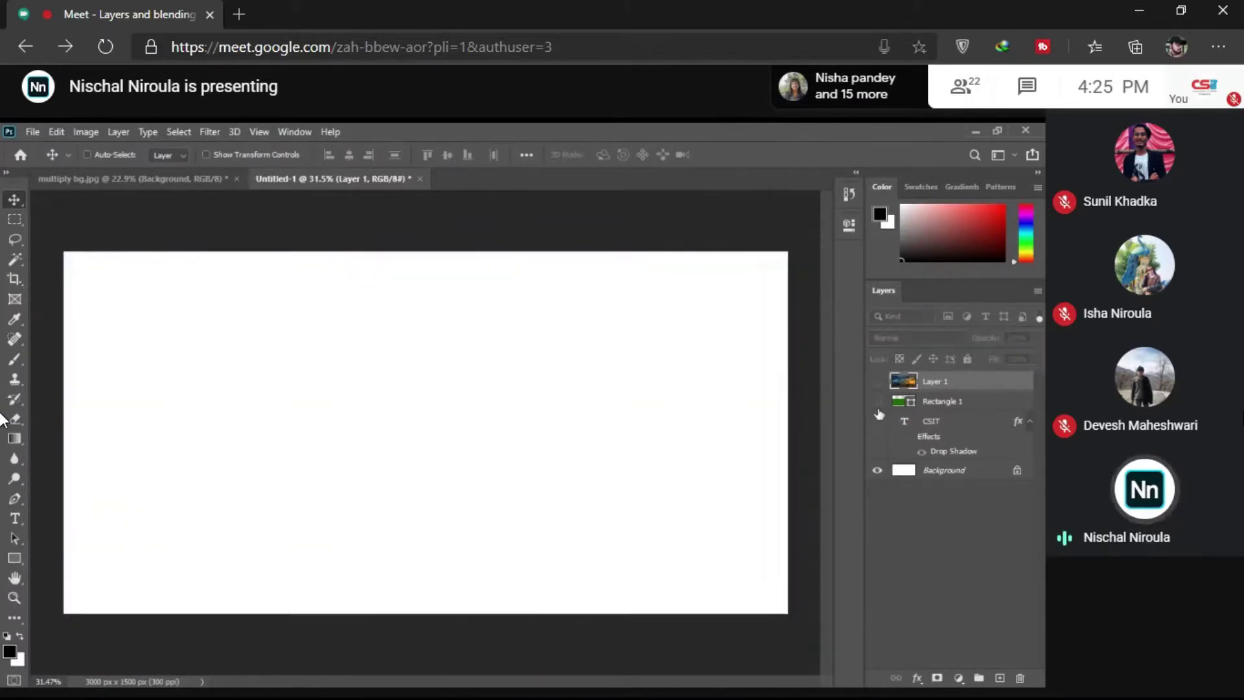
left_click(876, 403)
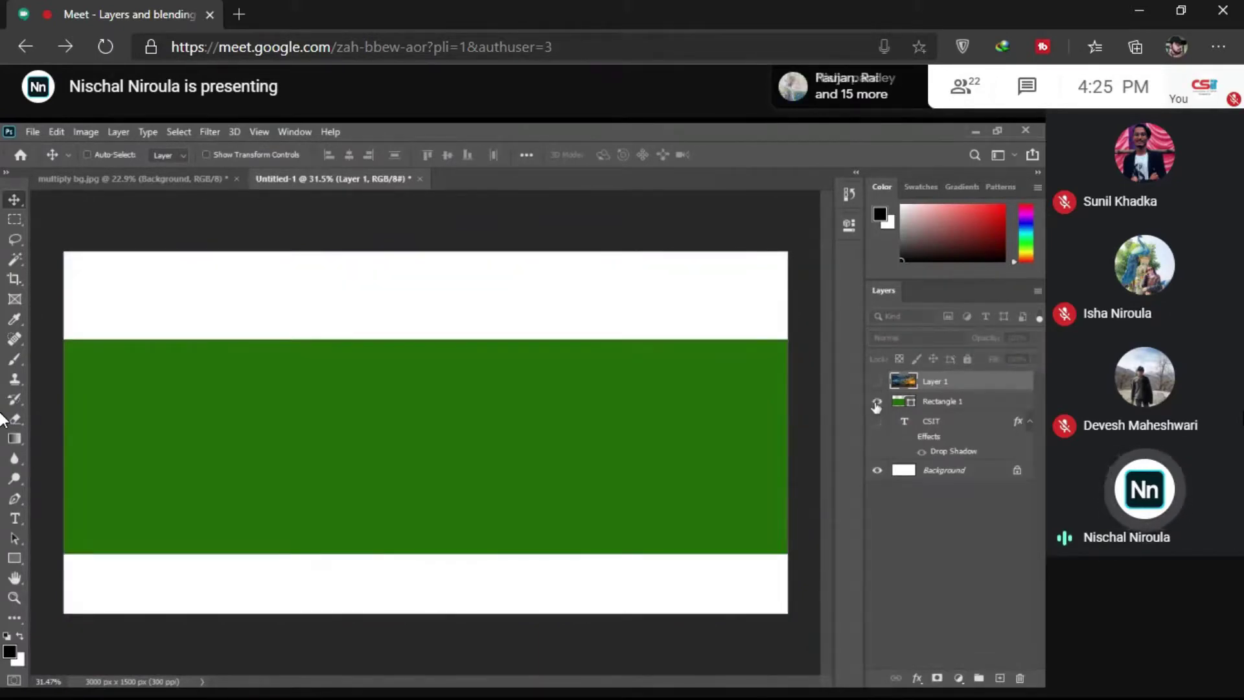
left_click(876, 403)
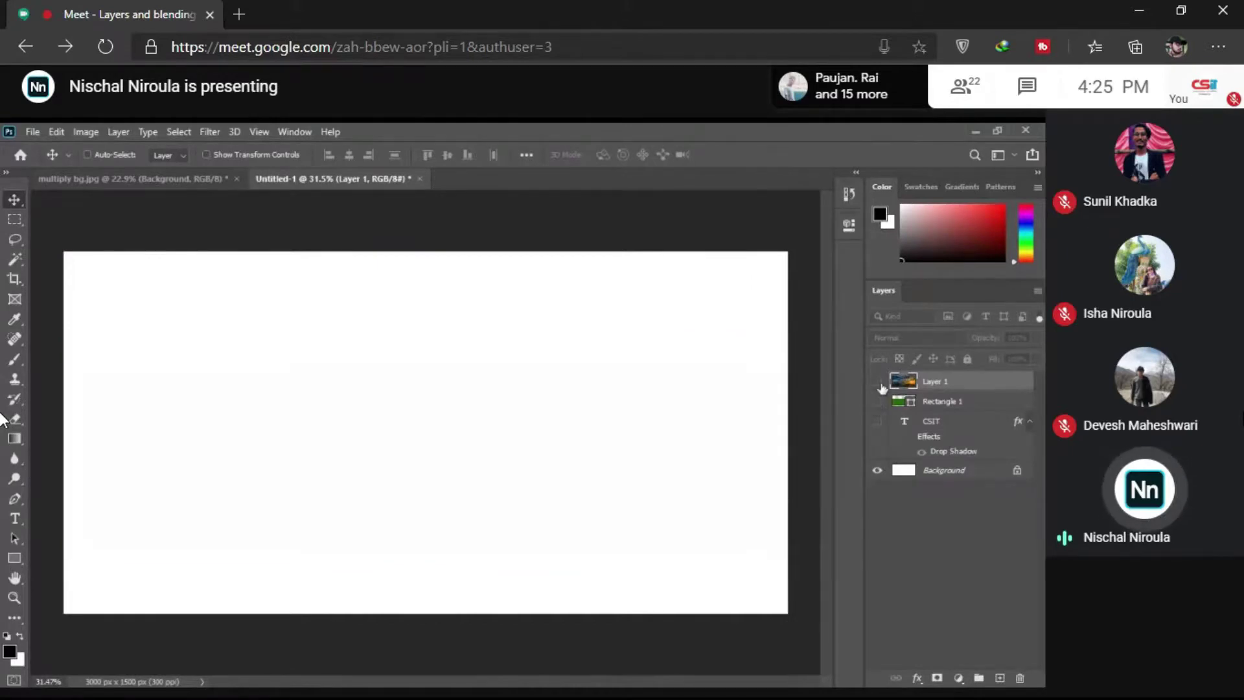
left_click(878, 383)
left_click(878, 383)
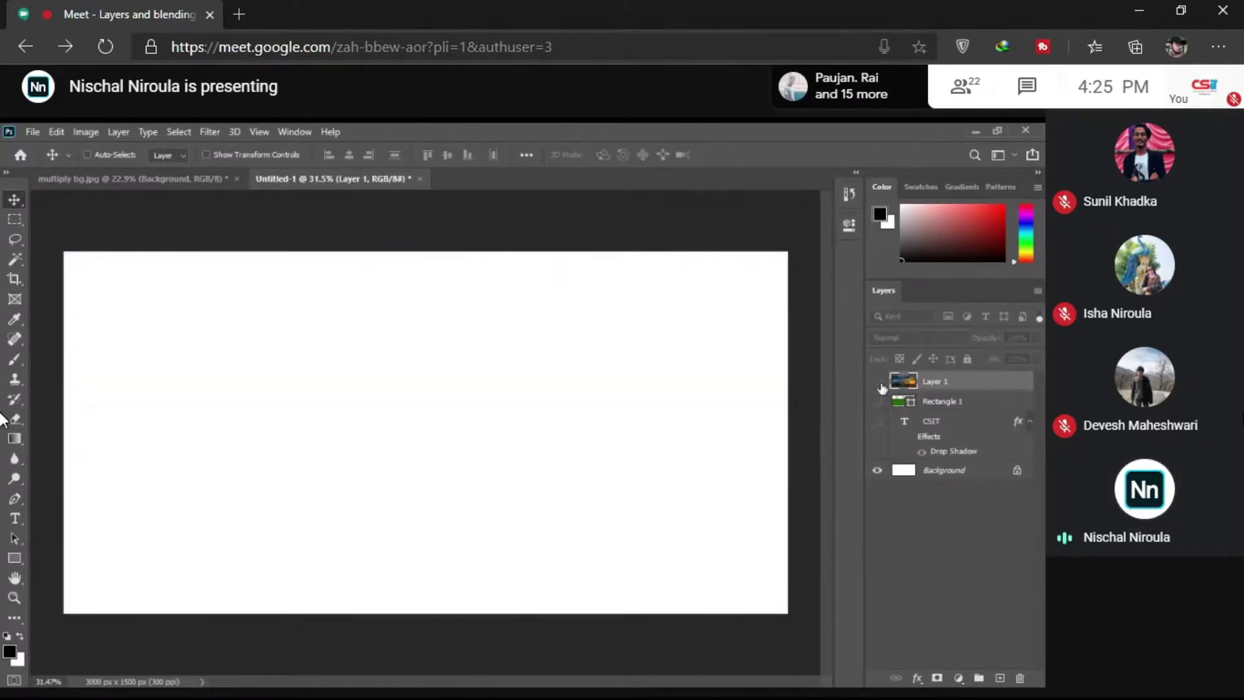
left_click(878, 383)
key("z")
right_click(623, 400)
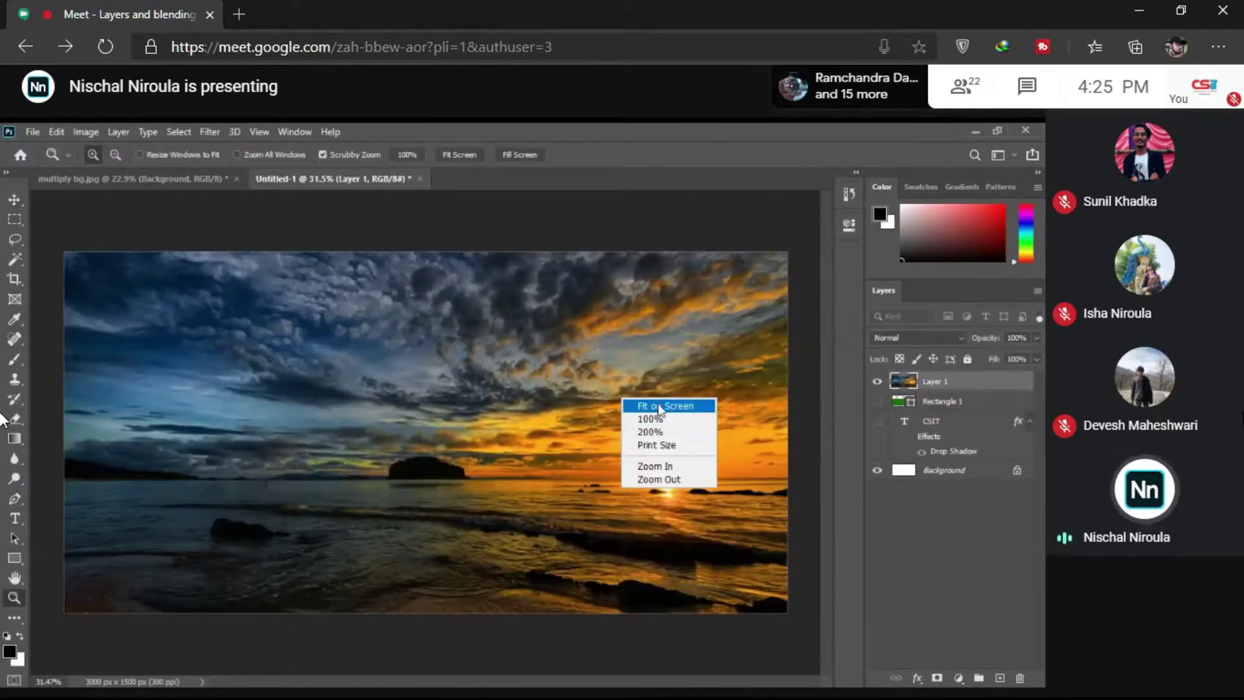
left_click(659, 407)
Step: Turn the CSIT text, Rectangle 1 and sunset photo layers back on
left_click(877, 383)
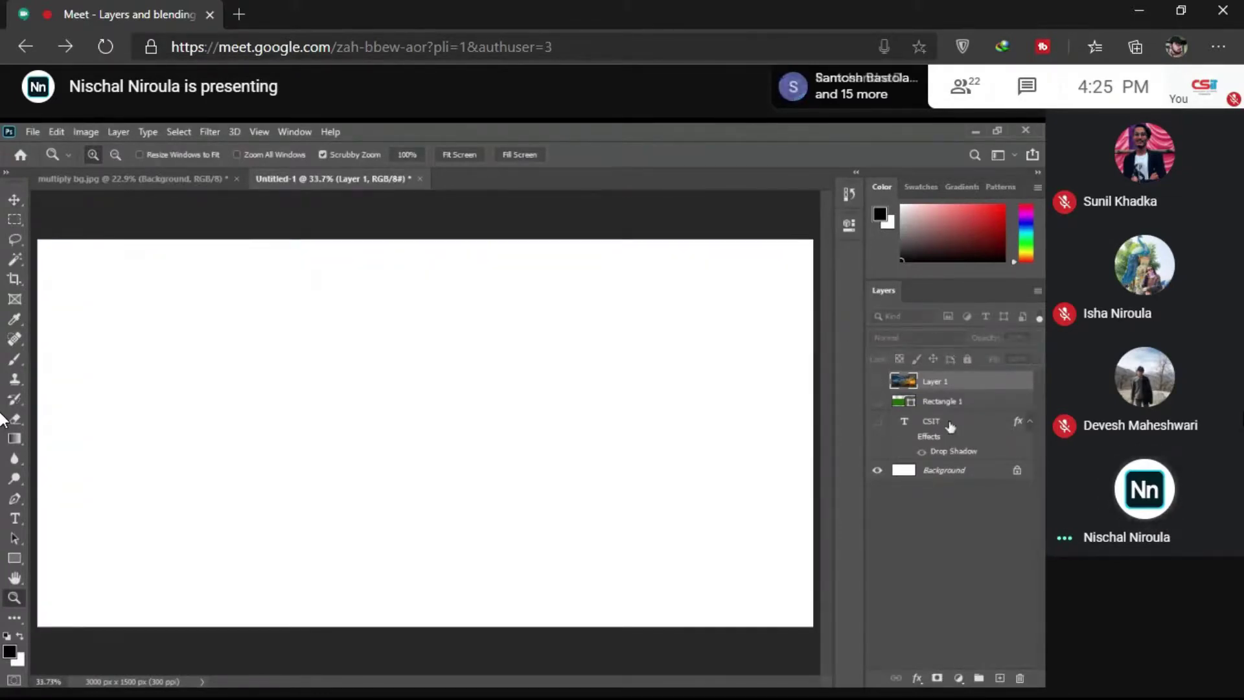
left_click(950, 423)
left_click(878, 421)
left_click(878, 401)
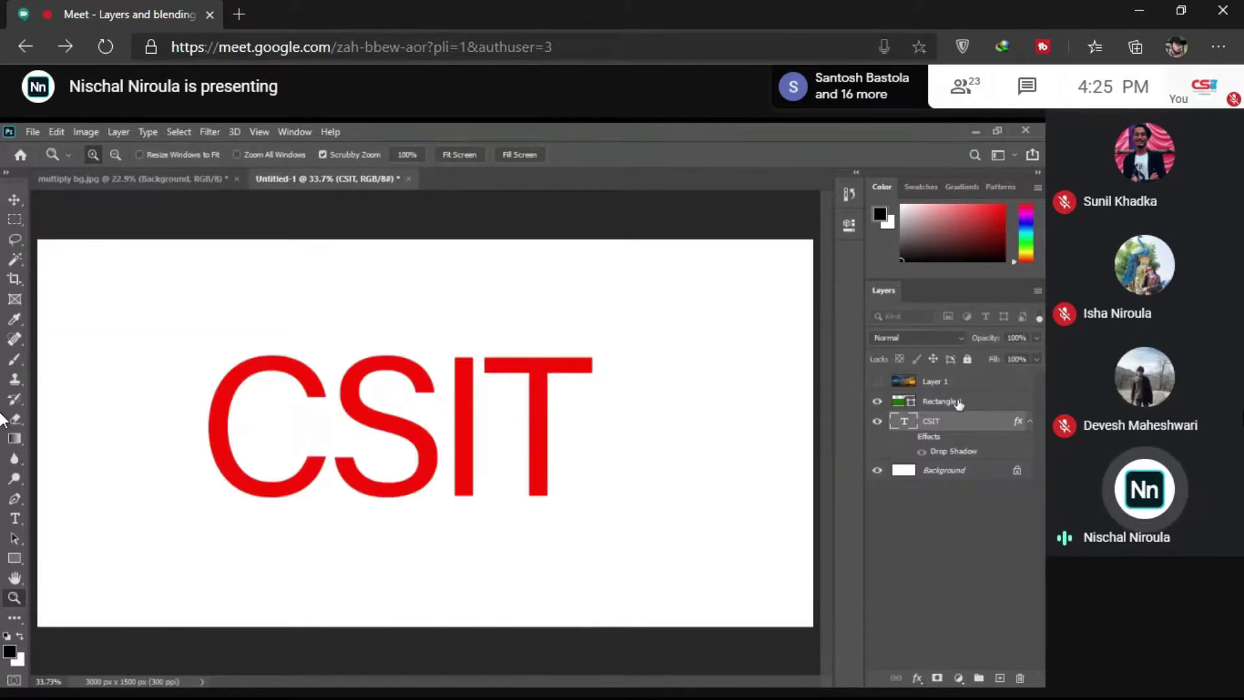
left_click(958, 403)
left_click(877, 383)
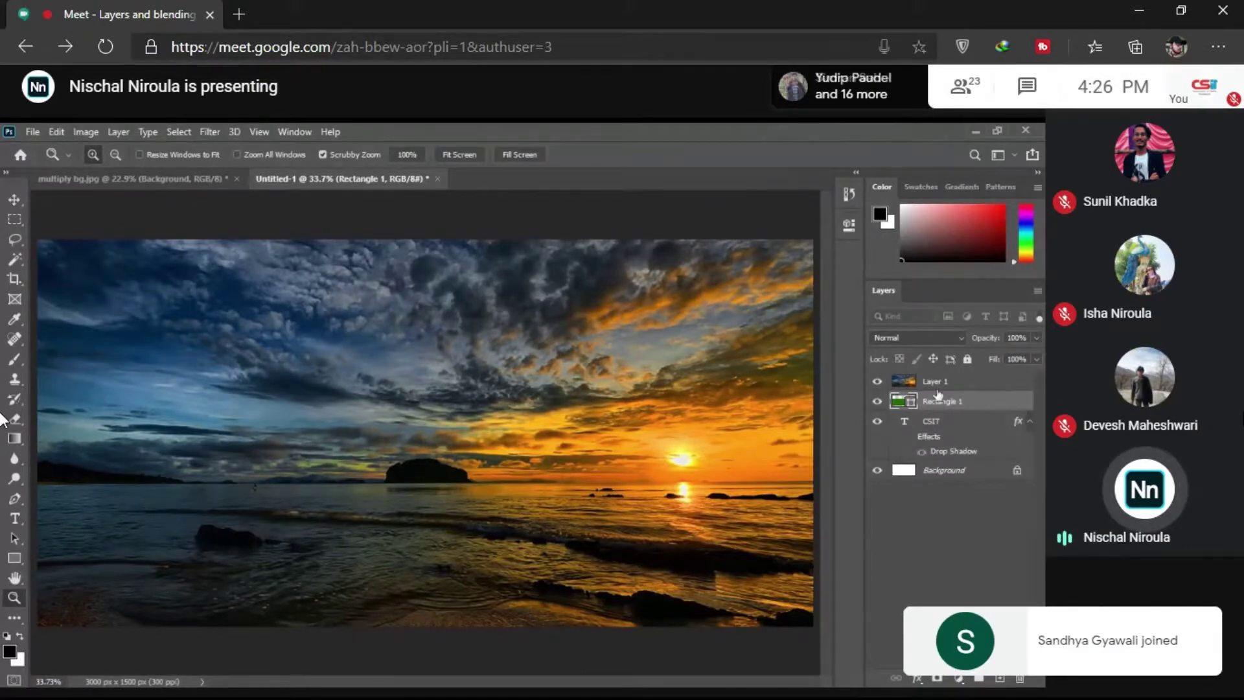
left_click_drag(938, 392, 957, 461)
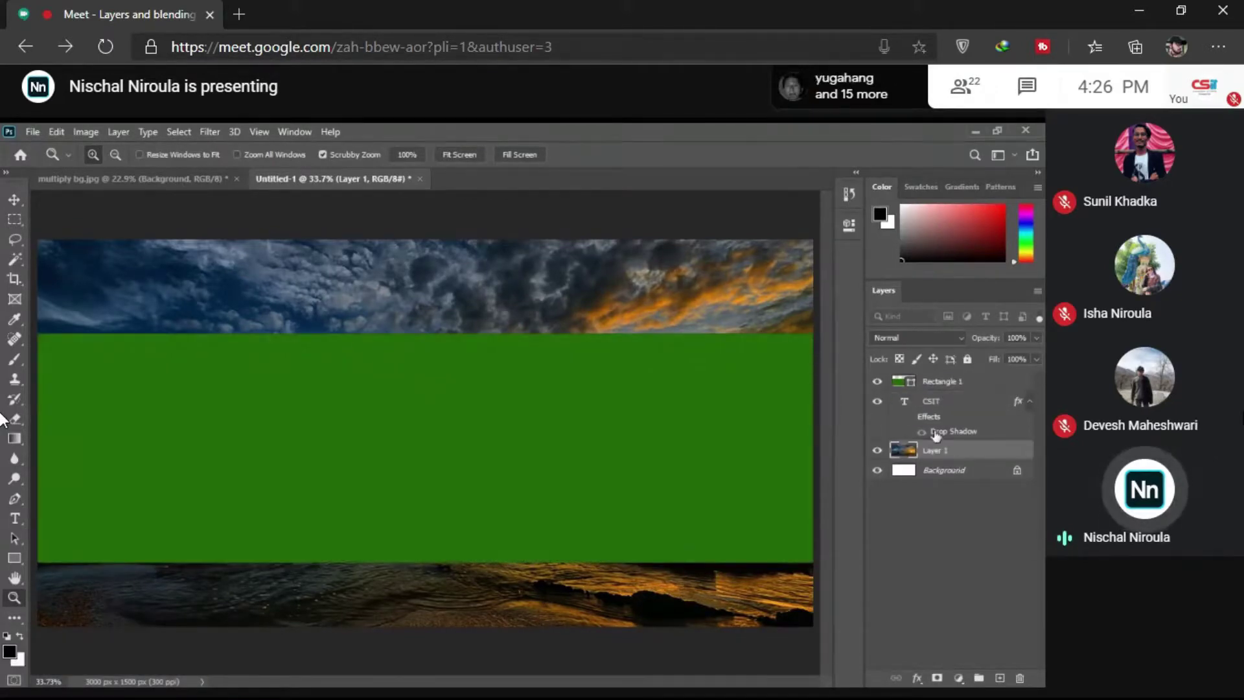
left_click_drag(959, 459, 958, 383)
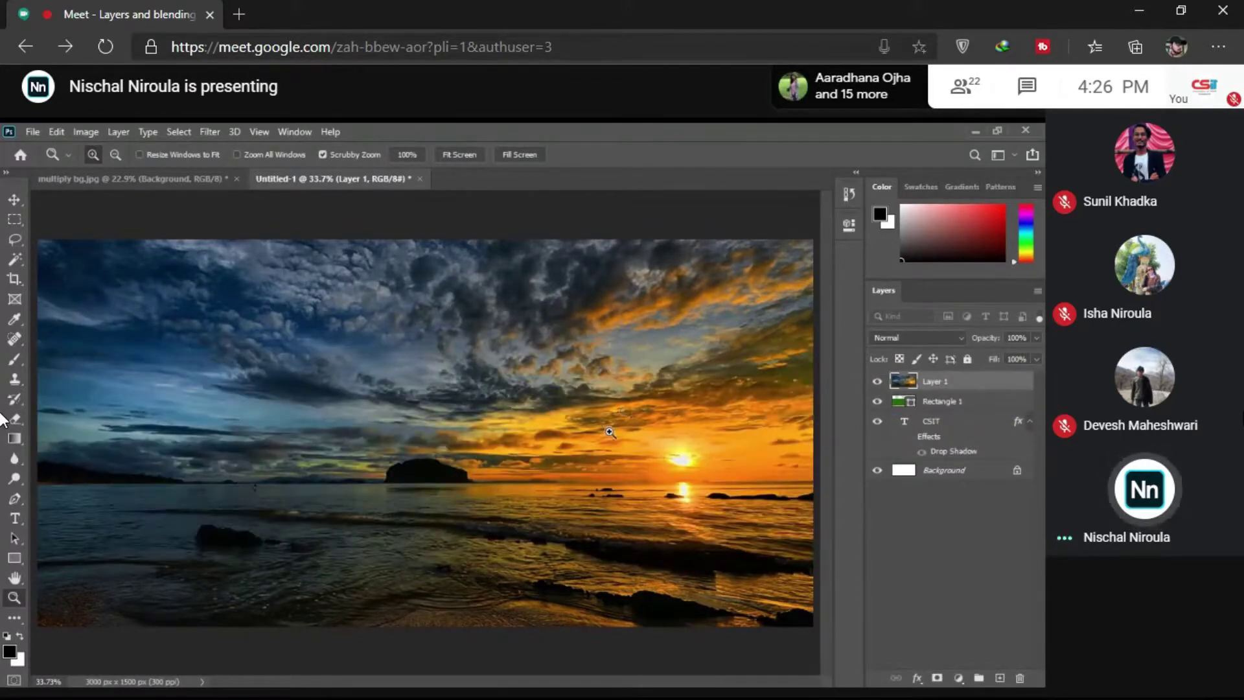
left_click_drag(610, 432, 537, 432)
key("v")
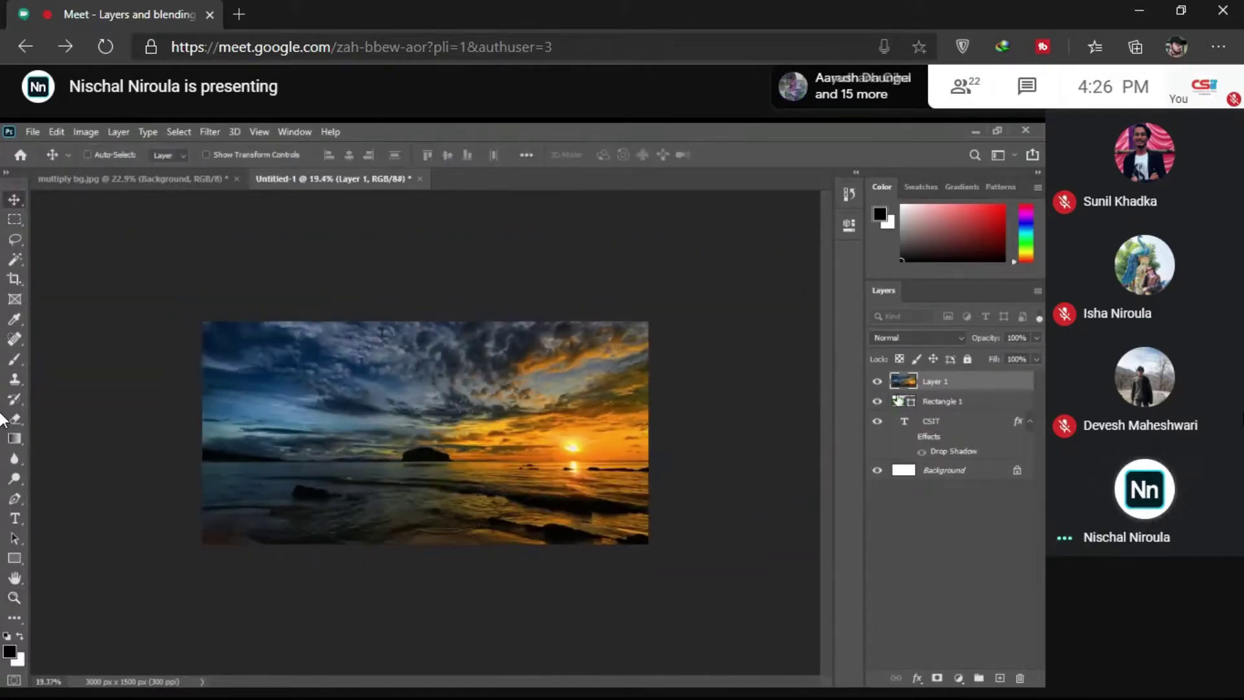
key("z")
Step: Fit the Photoshop canvas on screen, then admit the waiting participant into the Meet call
right_click(492, 426)
left_click(518, 434)
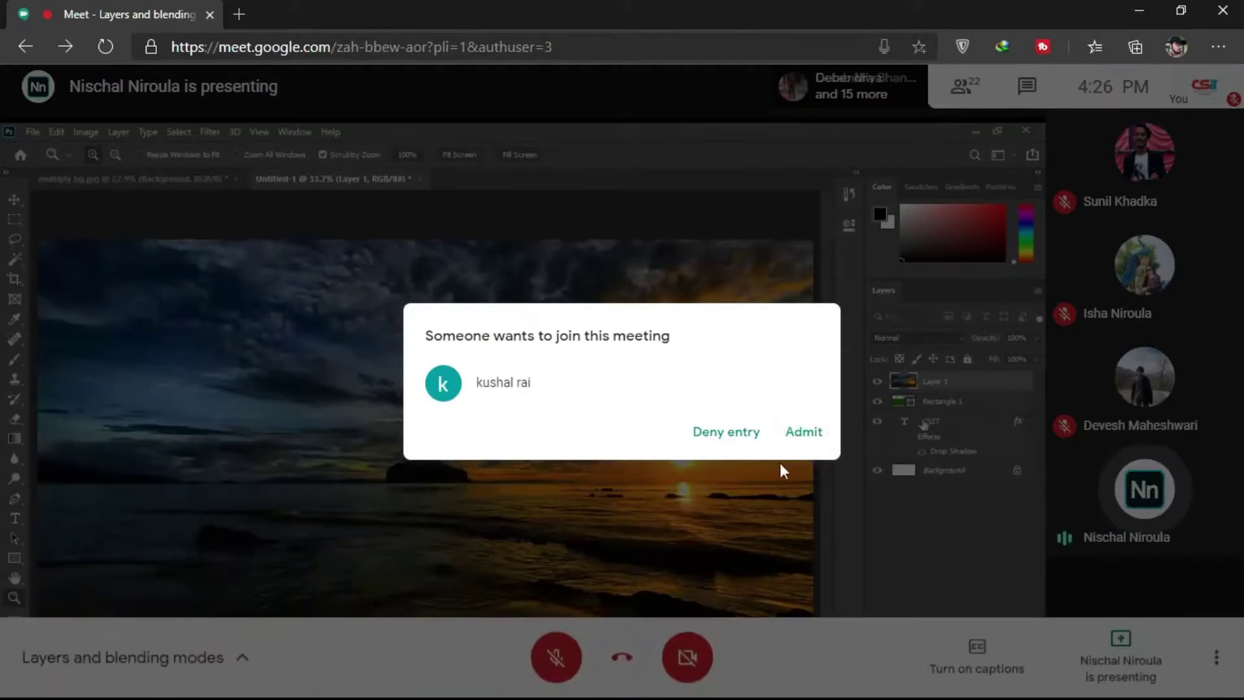
left_click(803, 432)
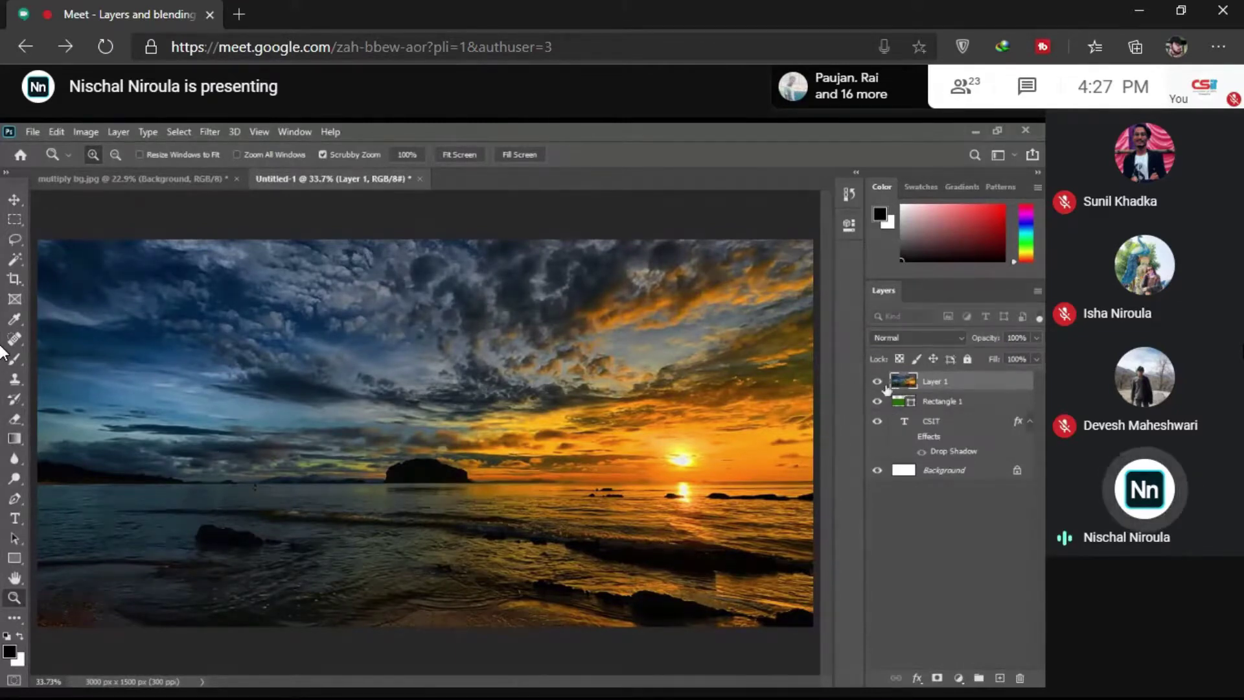
Step: Give the CSIT text layer a Red colour label from its eye-column menu
right_click(878, 442)
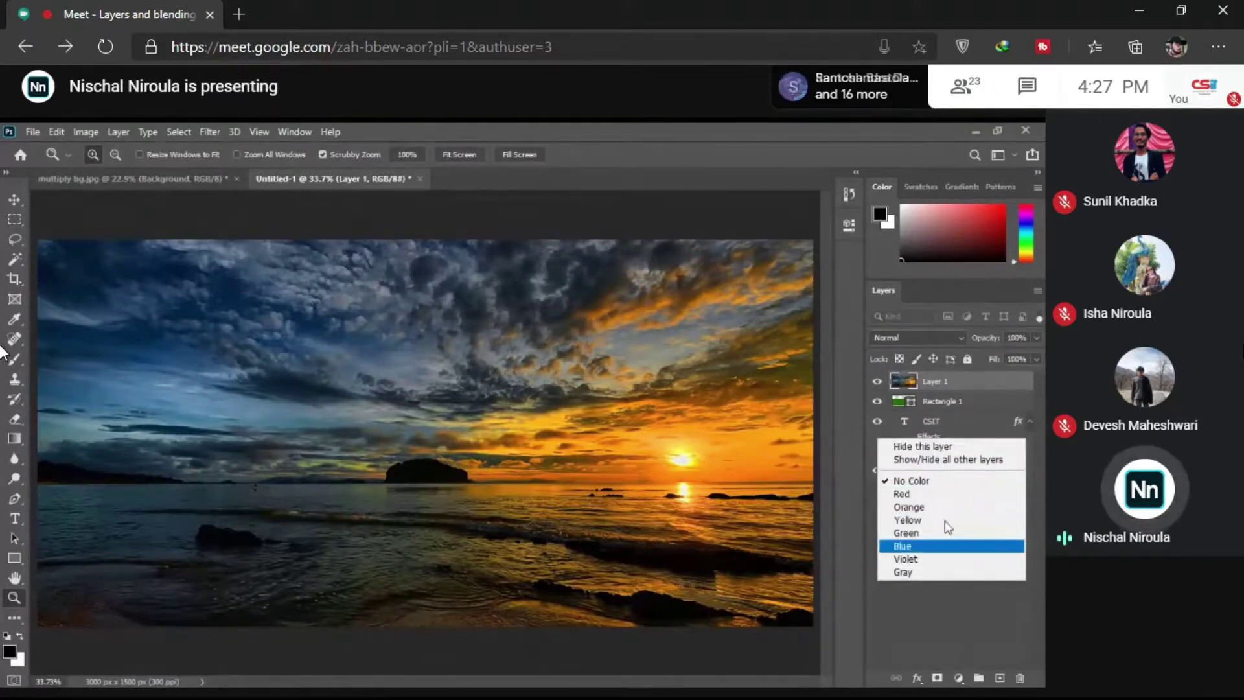
left_click(935, 427)
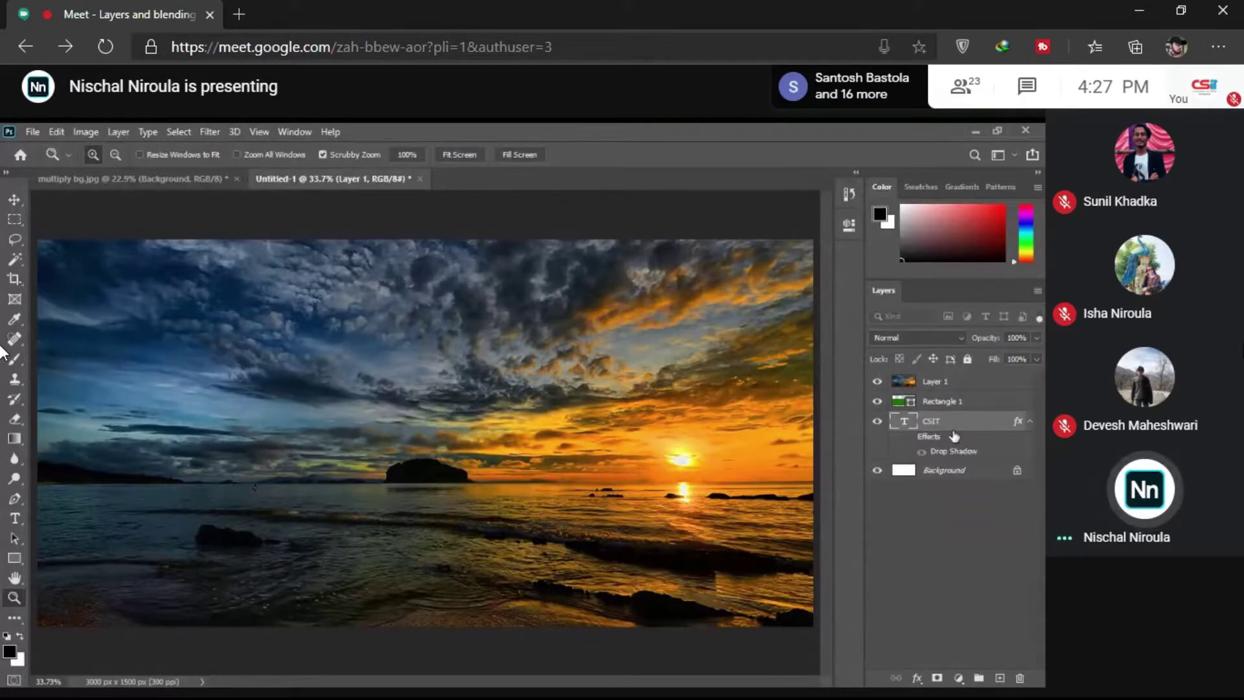
right_click(877, 435)
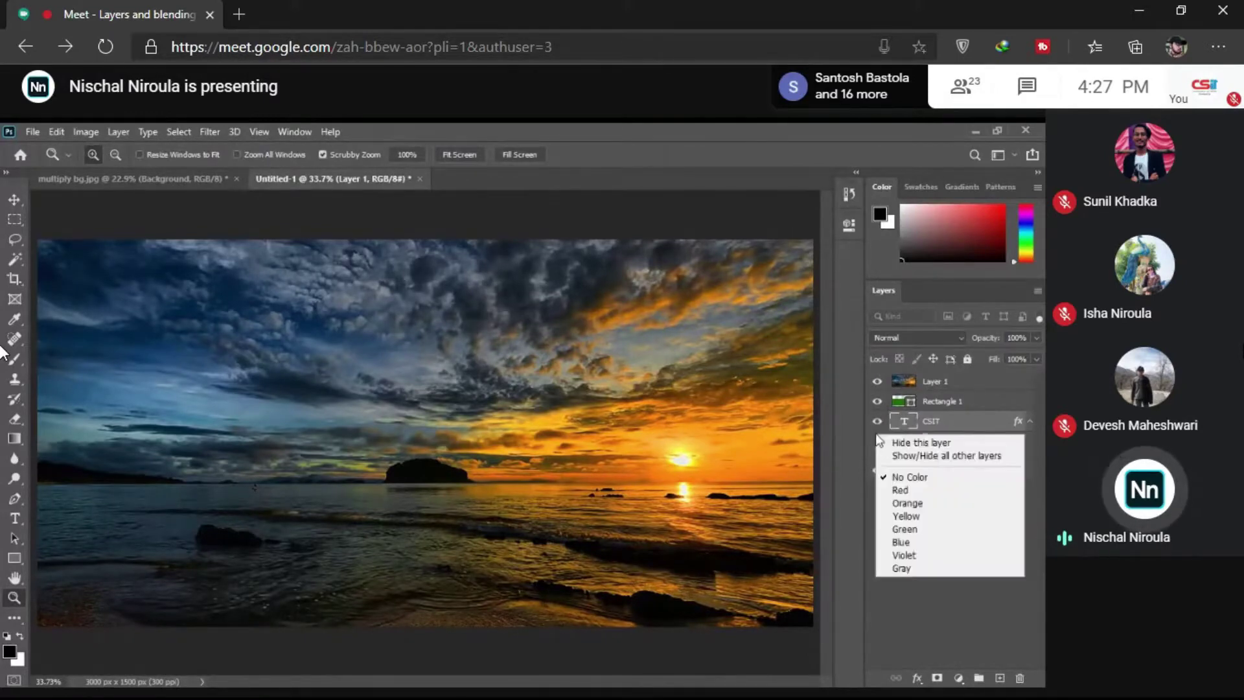
left_click(876, 435)
right_click(875, 435)
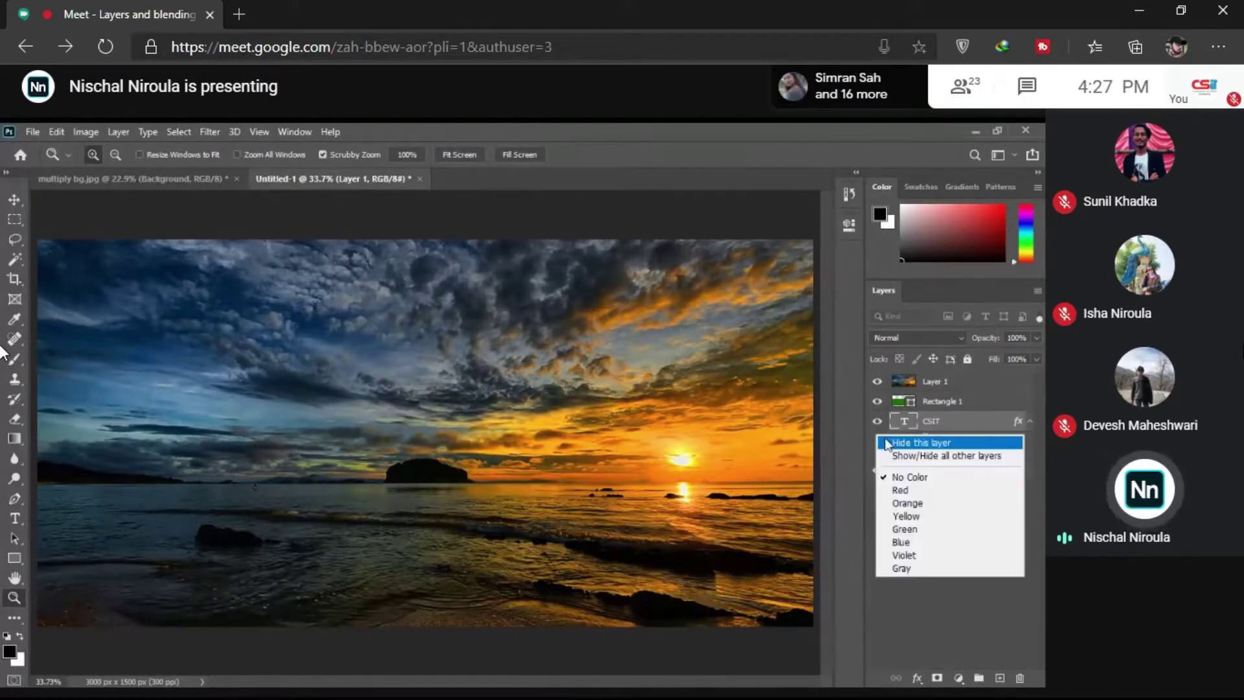
left_click(923, 495)
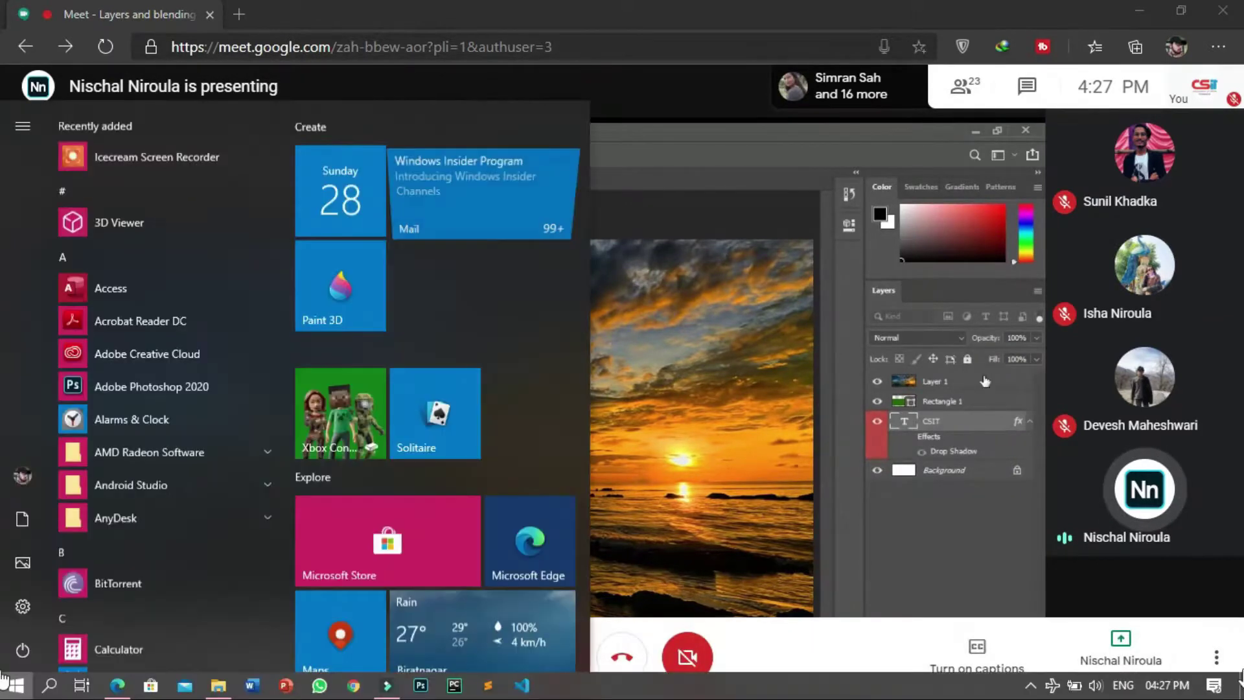
left_click(1030, 685)
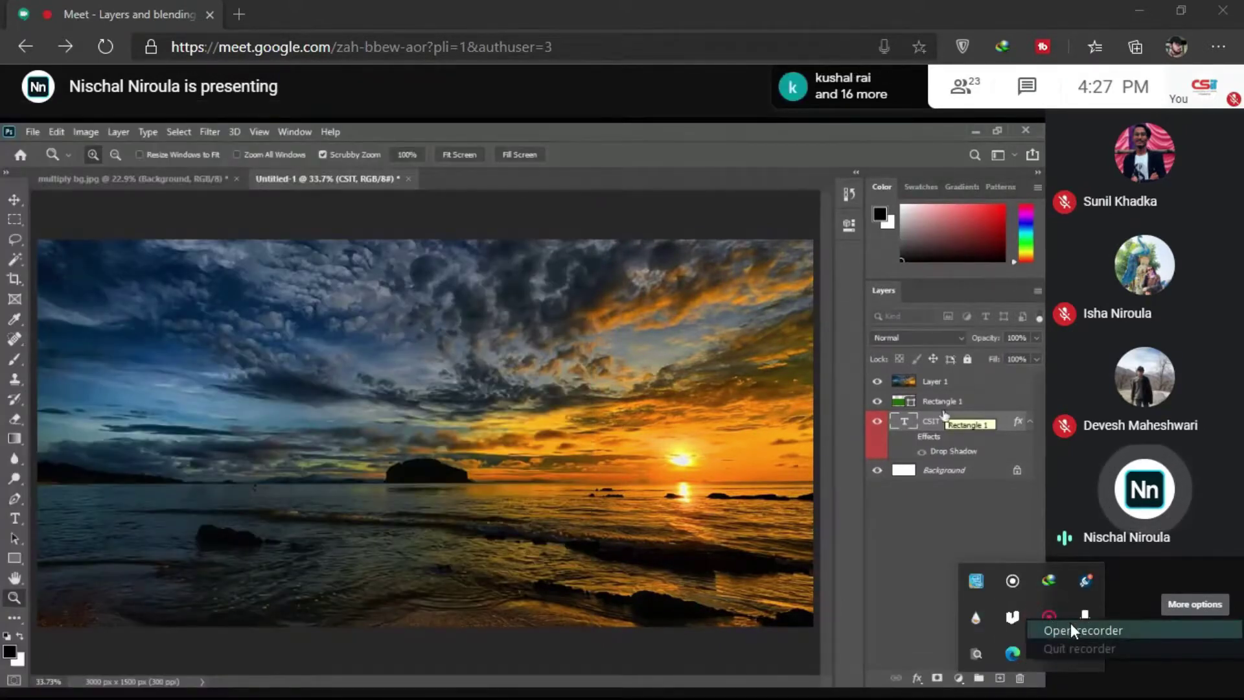
left_click(1070, 625)
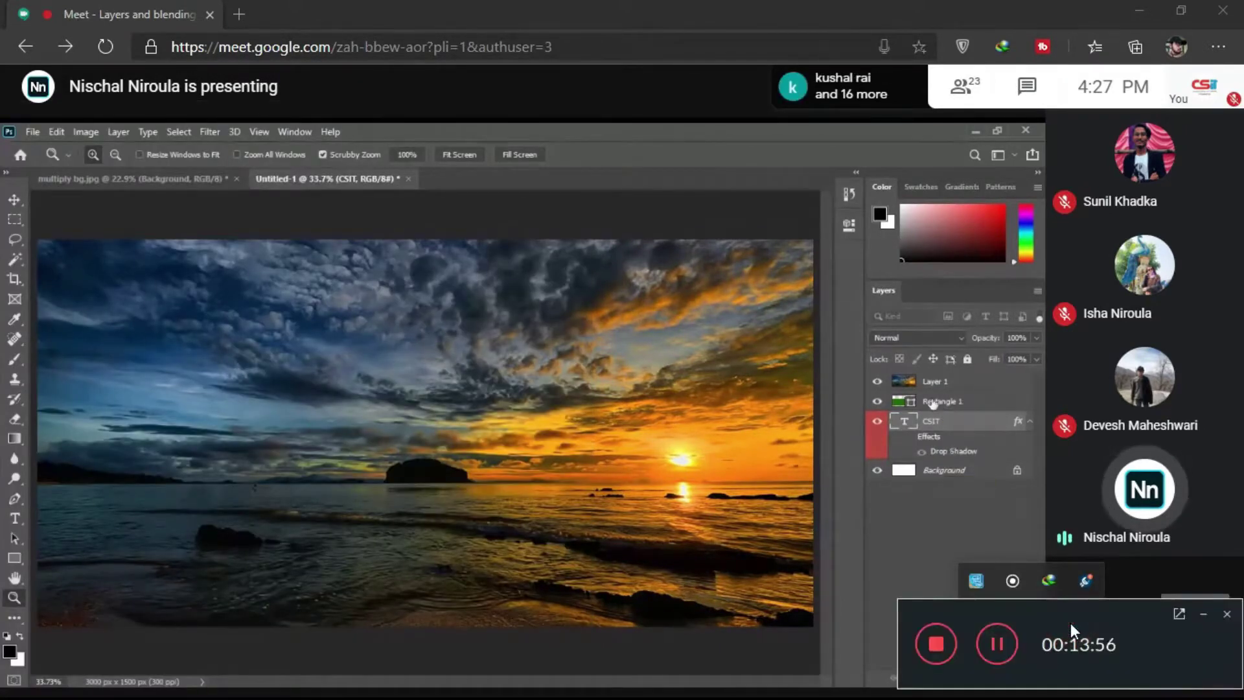
left_click(1203, 613)
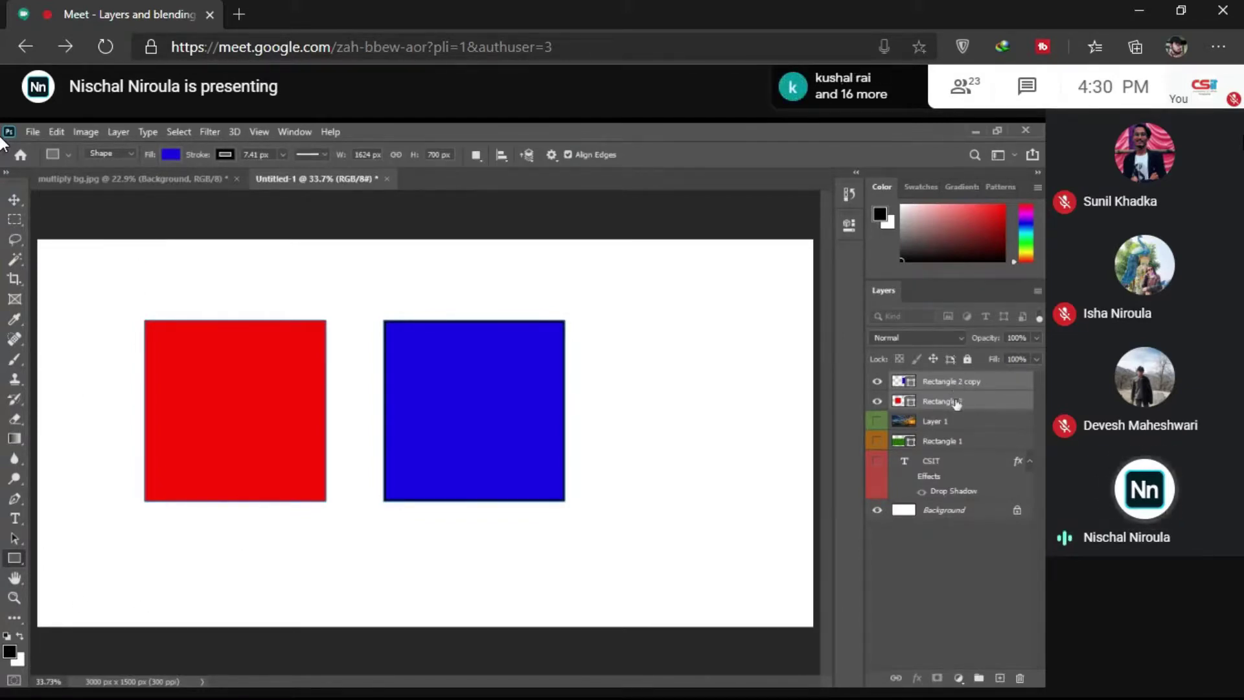
Step: Move the blue square below the red one and align their left edges
left_click(18, 206)
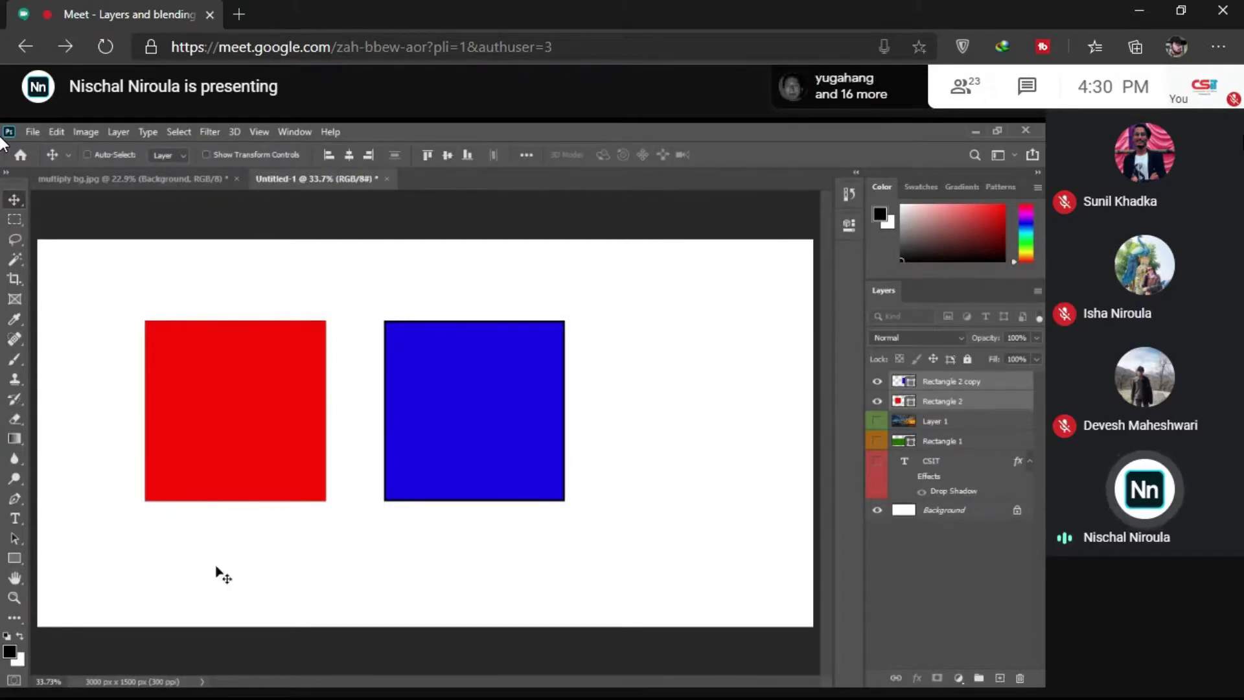
left_click(328, 154)
left_click(936, 386)
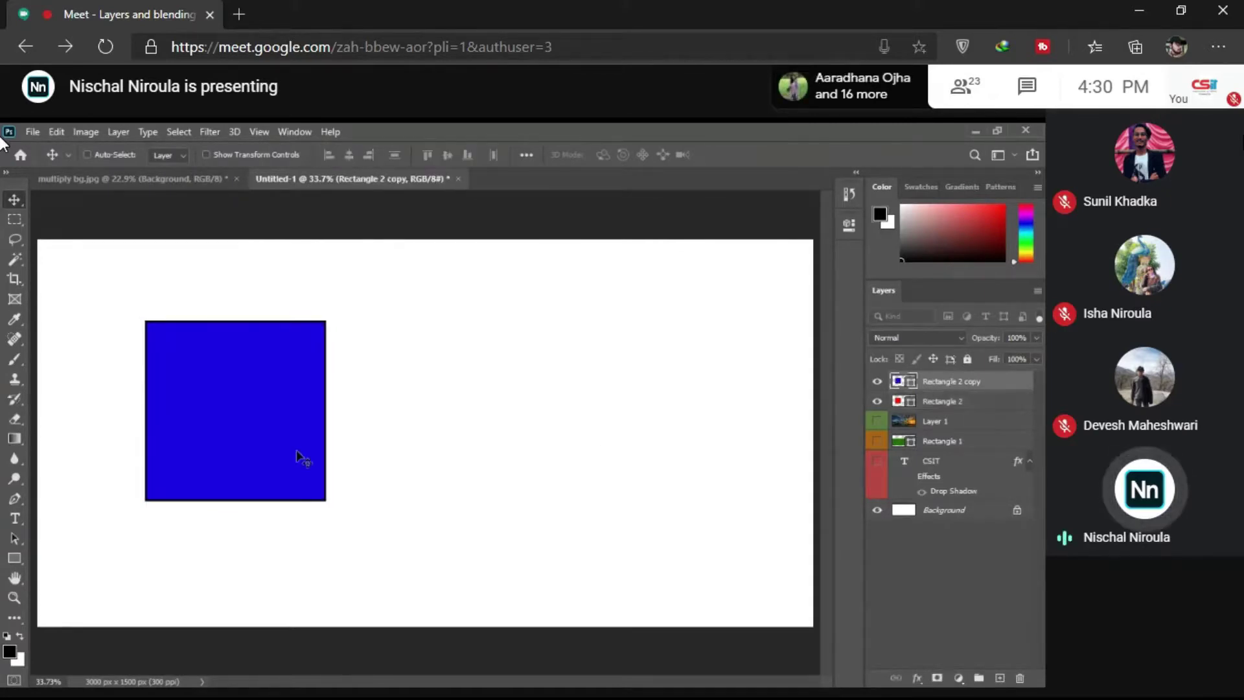
left_click_drag(300, 458, 486, 536)
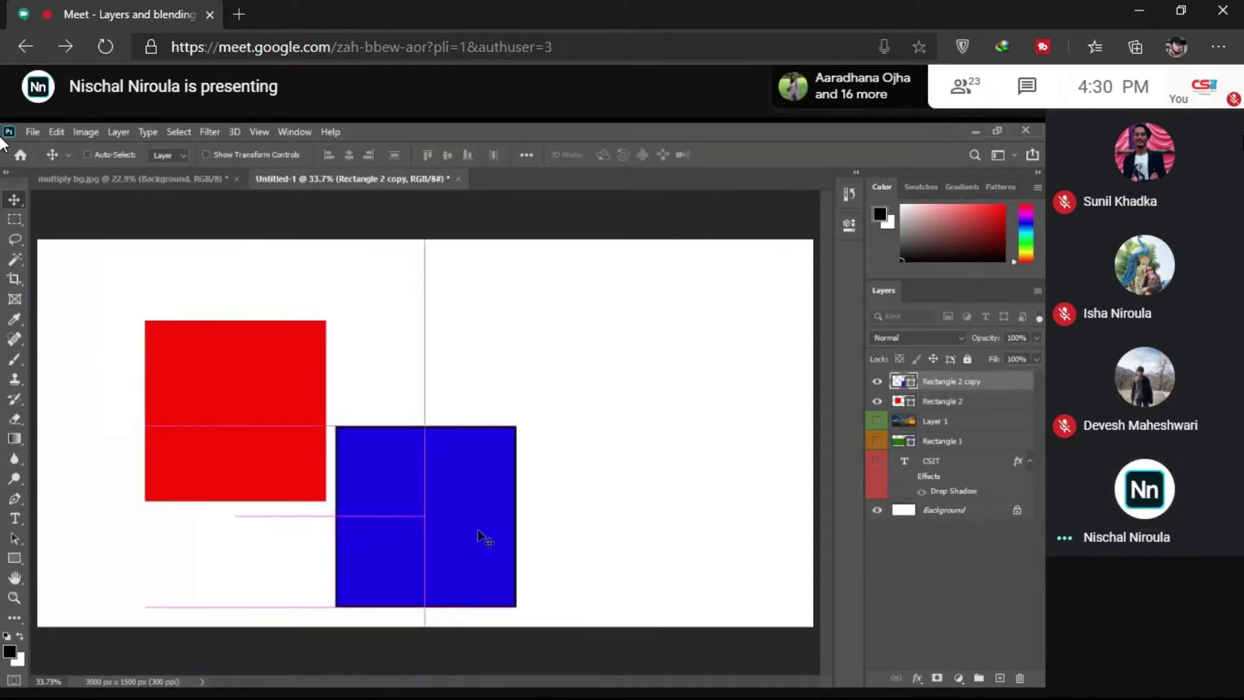
left_click(962, 404, "ctrl")
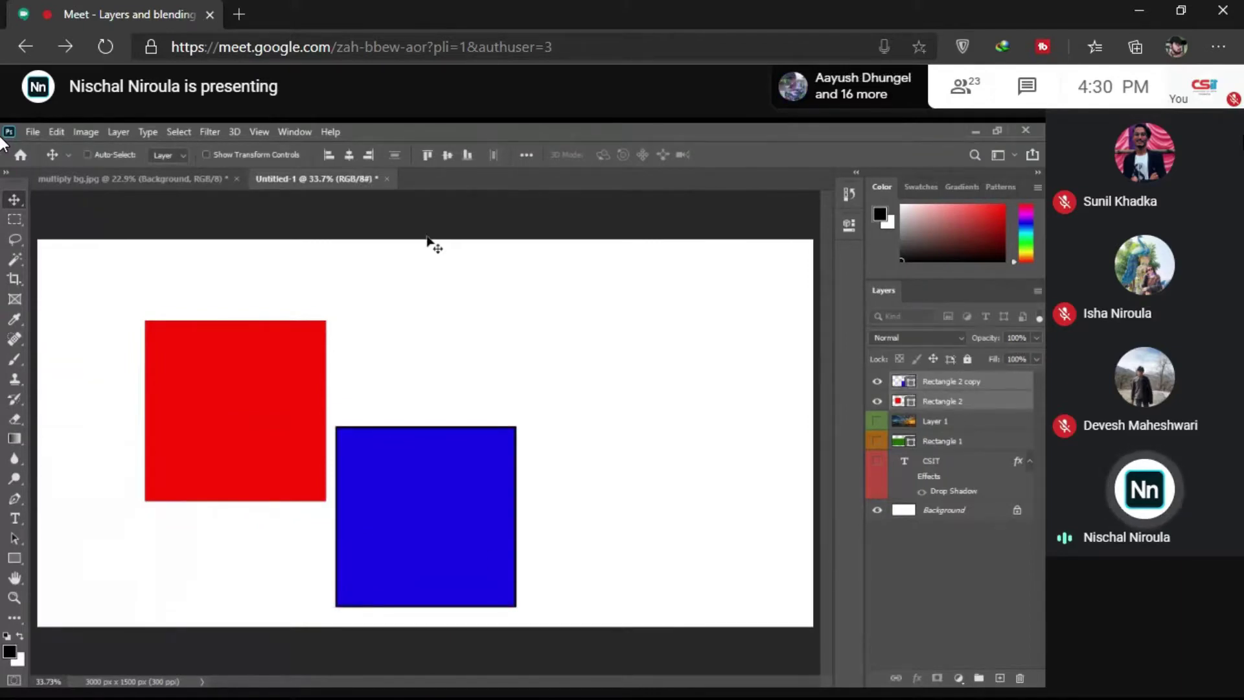
left_click(327, 156)
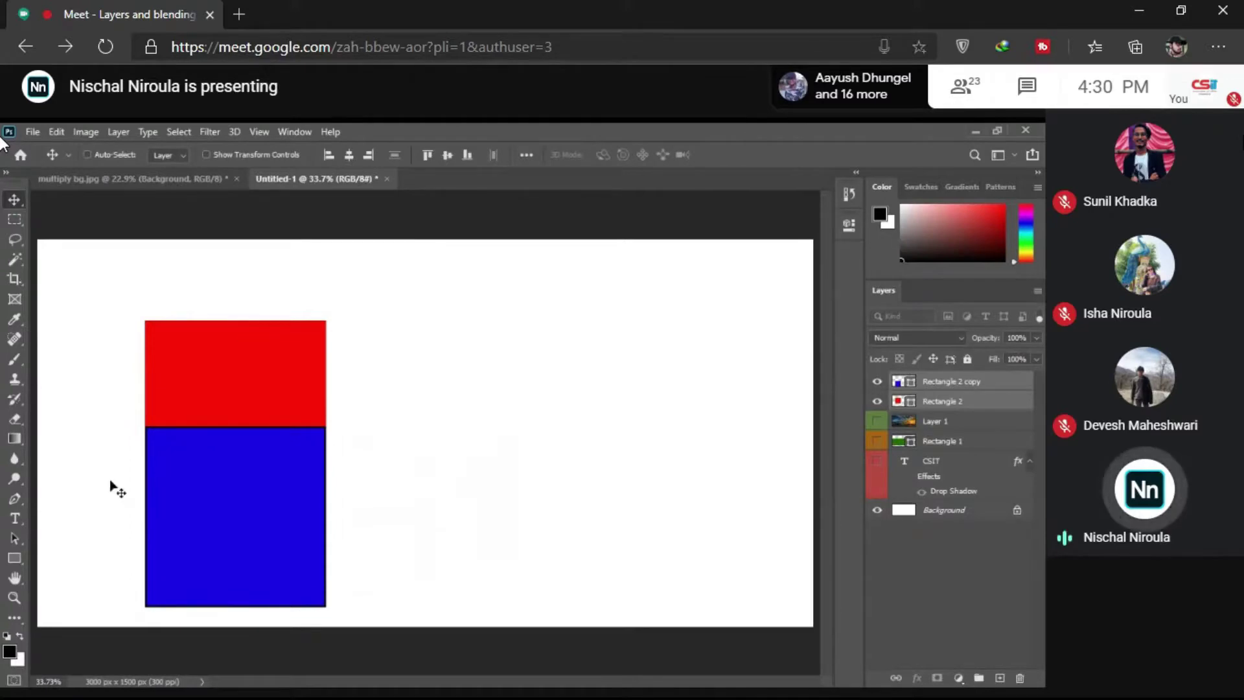
left_click_drag(111, 486, 292, 259)
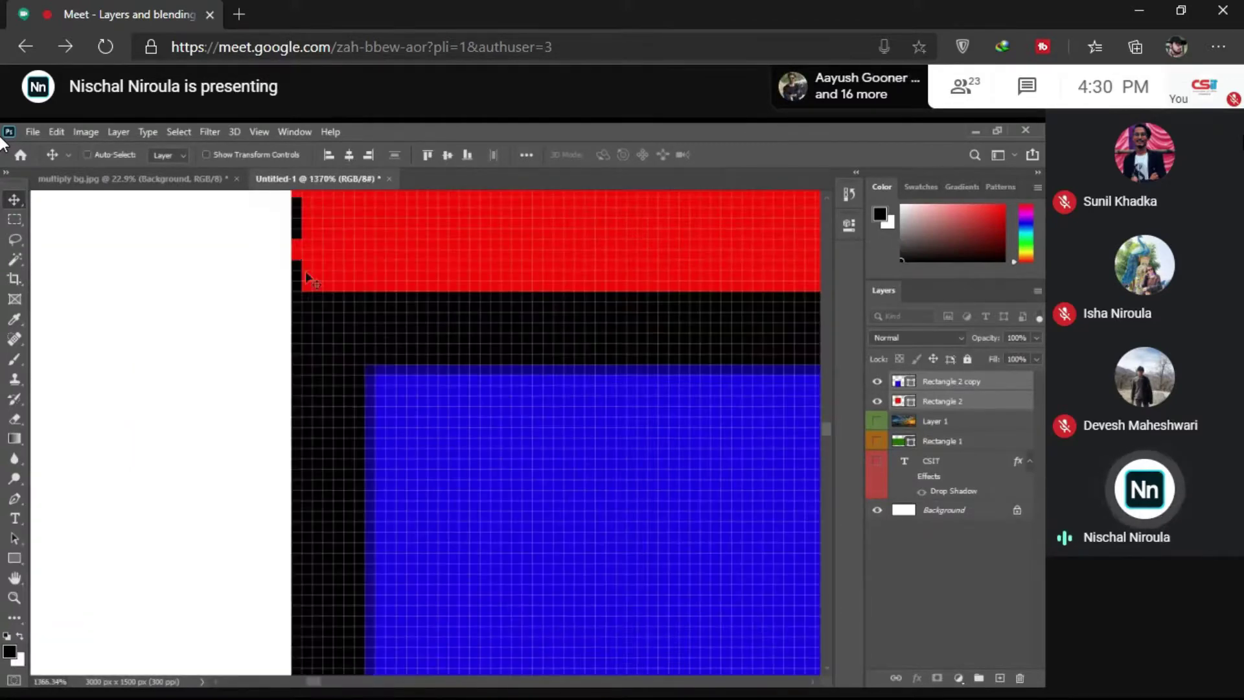
left_click_drag(305, 366, 447, 460)
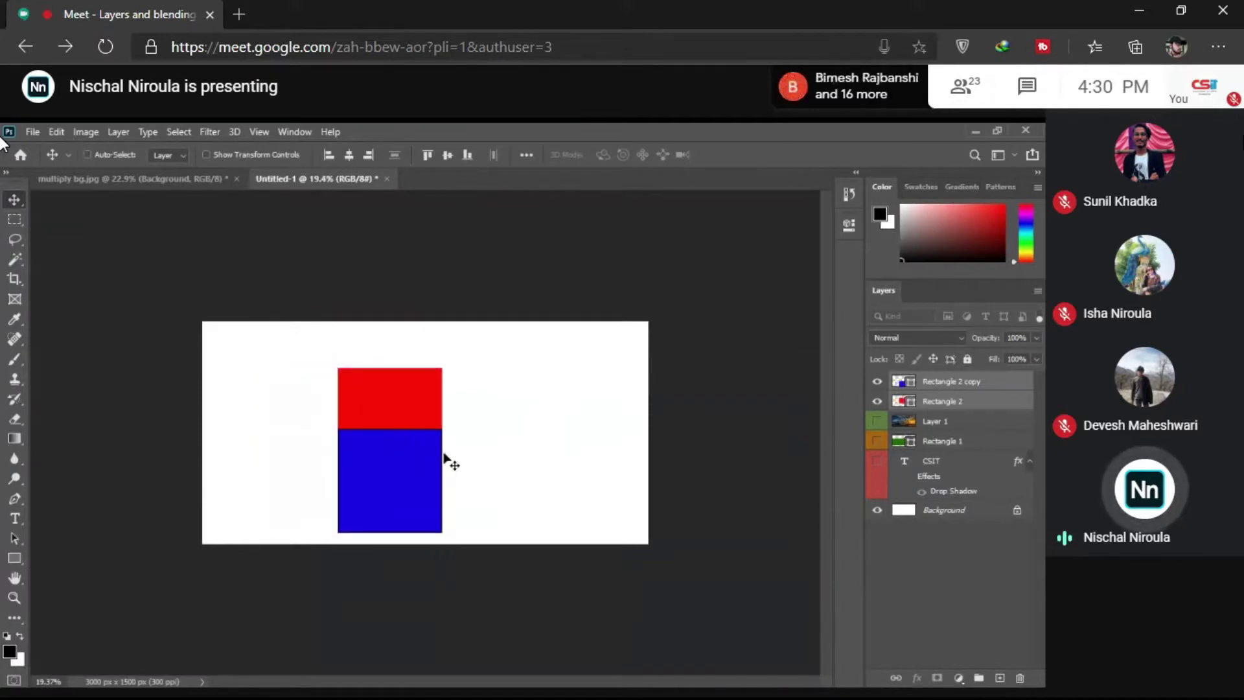
Step: Readjust the blue square beneath the red one, re-align left edges, and zoom to check the seam
left_click(937, 384)
left_click_drag(435, 518, 346, 522)
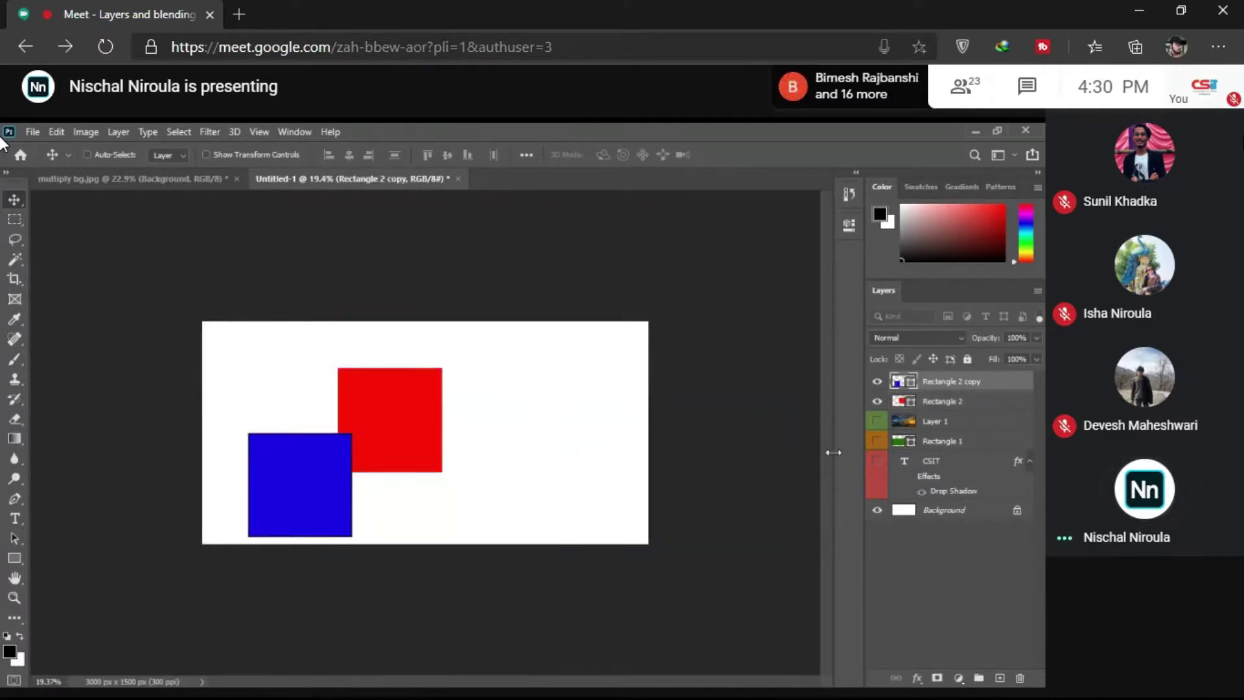
left_click(944, 404, "shift")
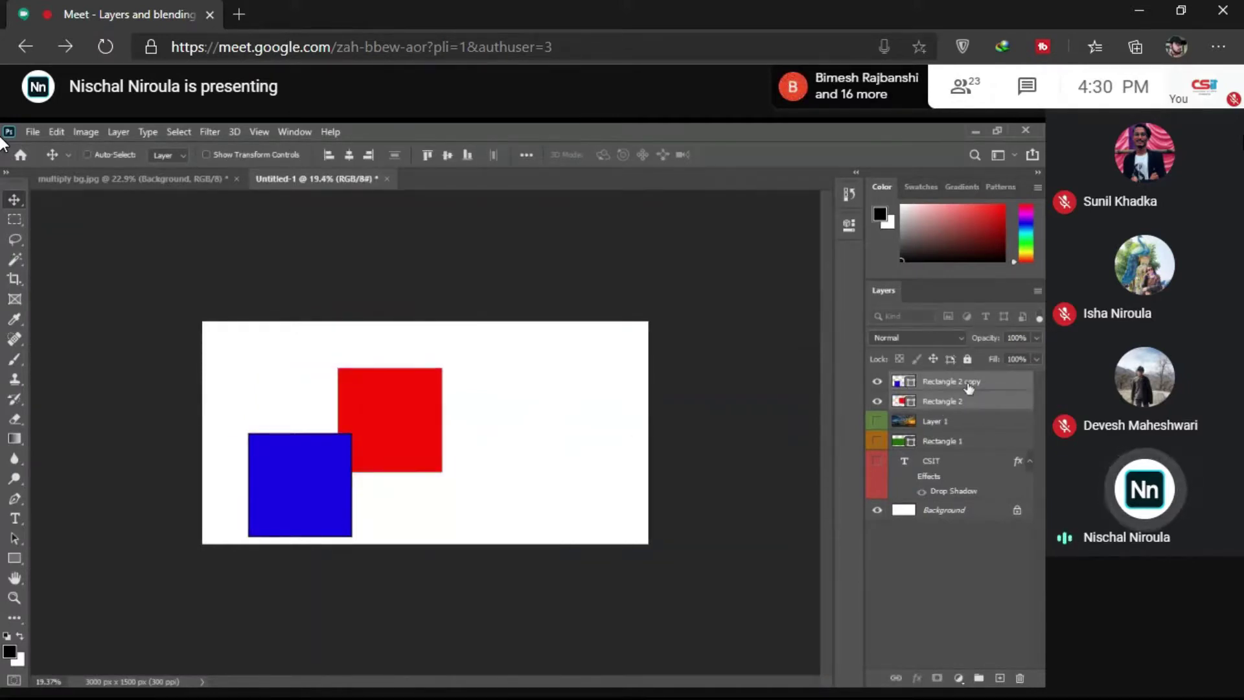
left_click(371, 154)
left_click_drag(405, 336, 452, 502)
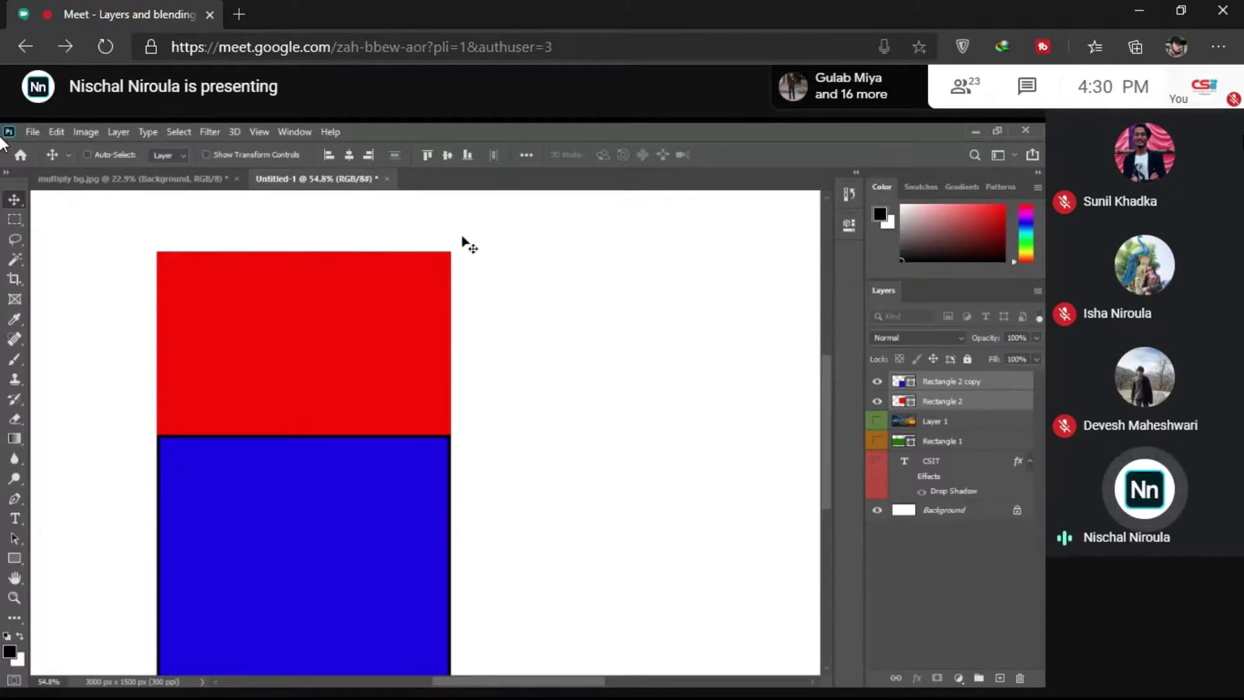
Step: Stretch the blue rectangle's left side further left with Free Transform, then fit the canvas
left_click_drag(420, 523, 386, 522)
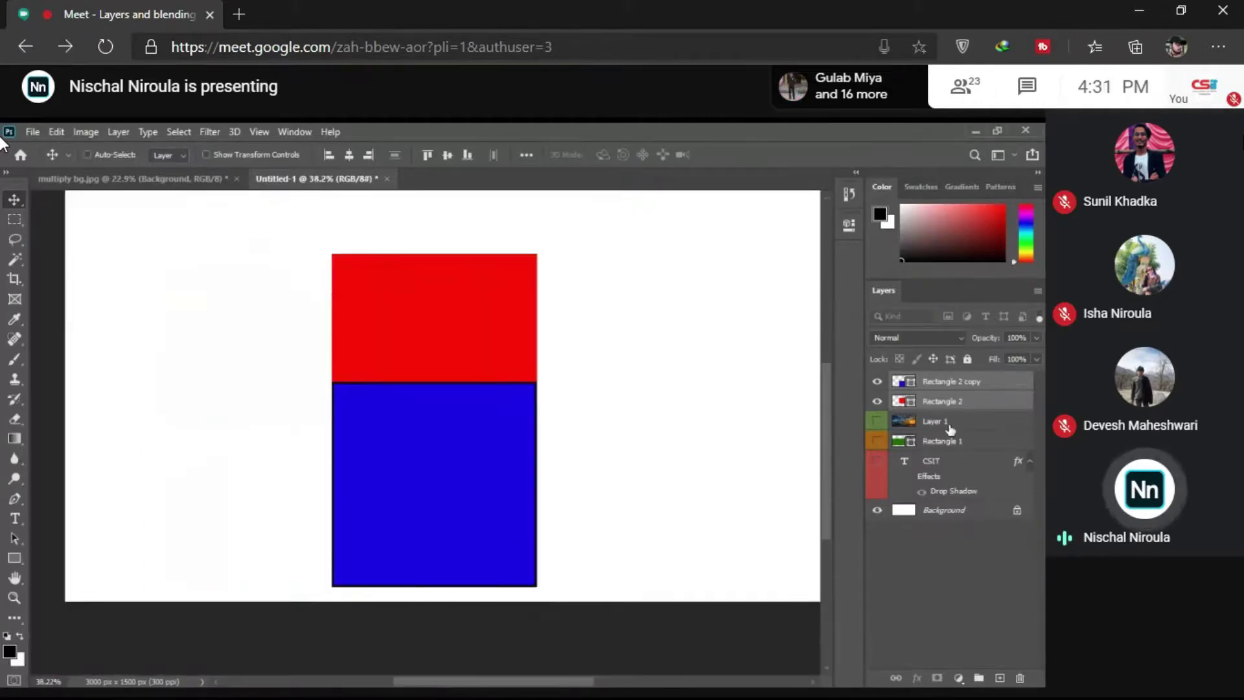
key("ctrl+t")
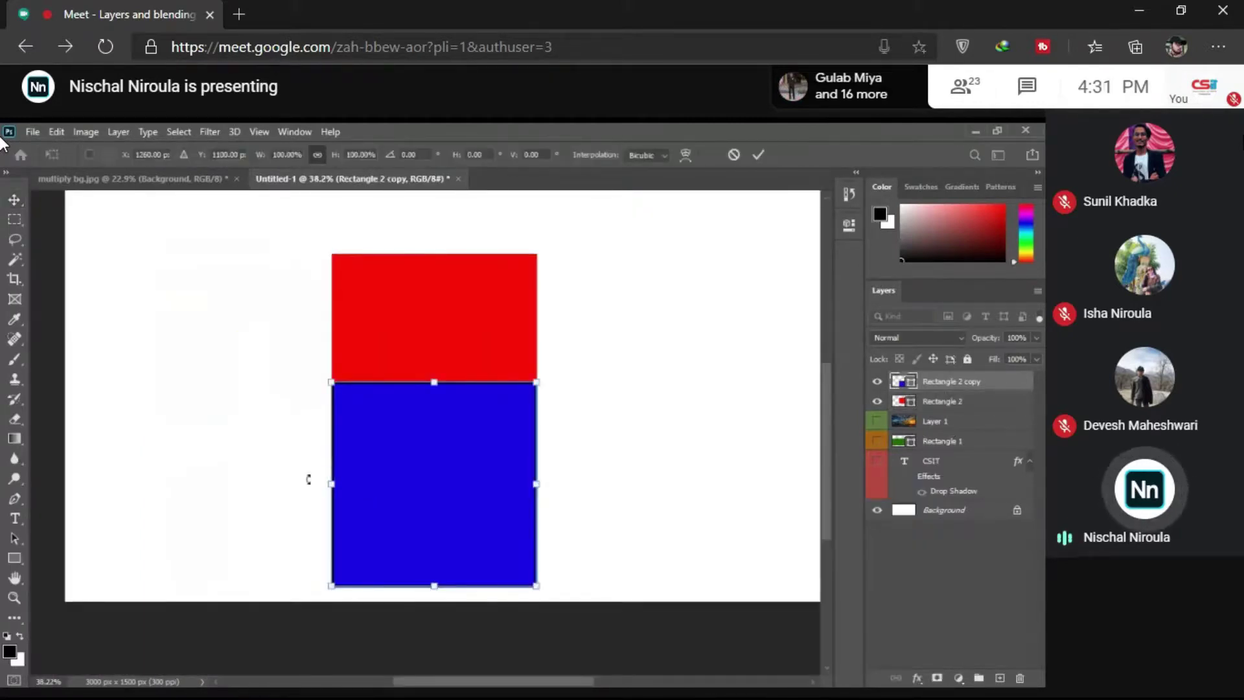
left_click_drag(308, 478, 128, 480)
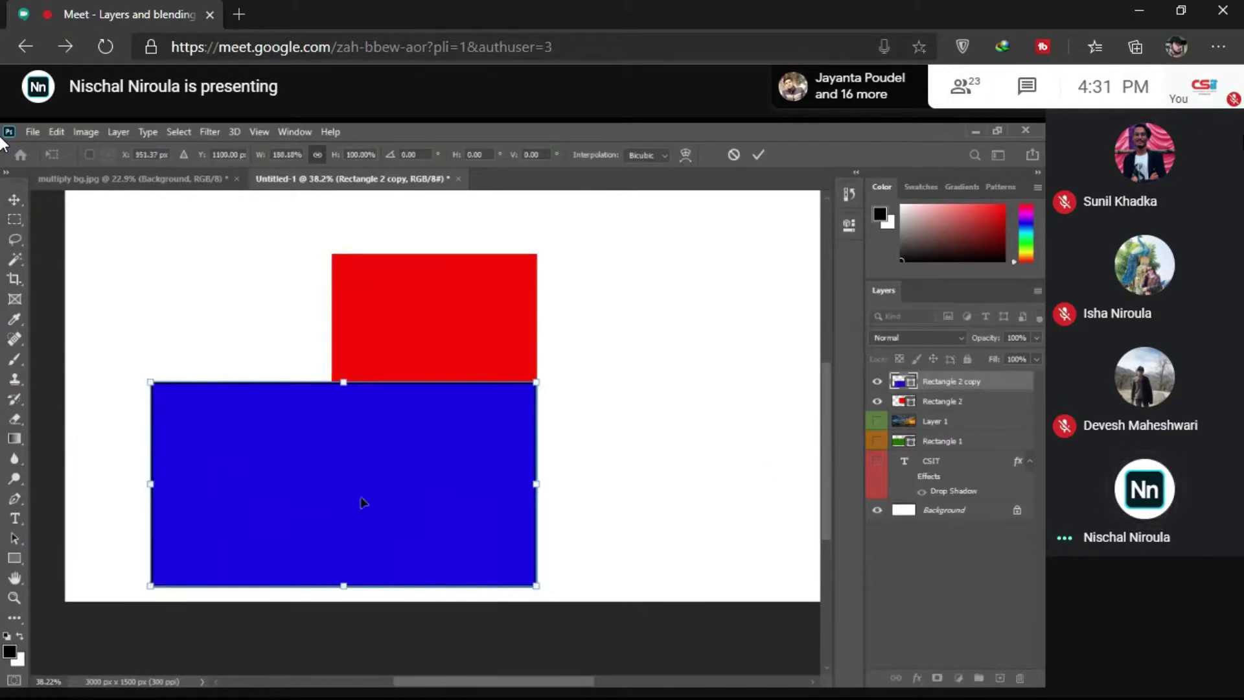
key("Return")
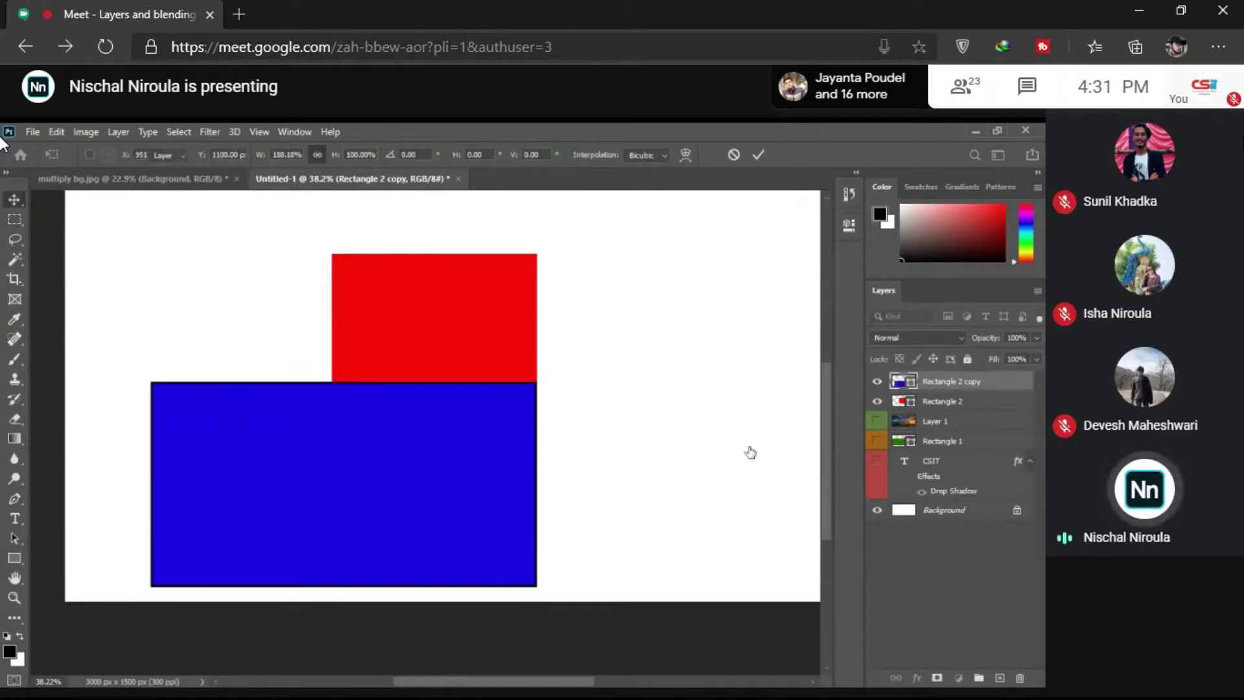
right_click(573, 443)
left_click(612, 451)
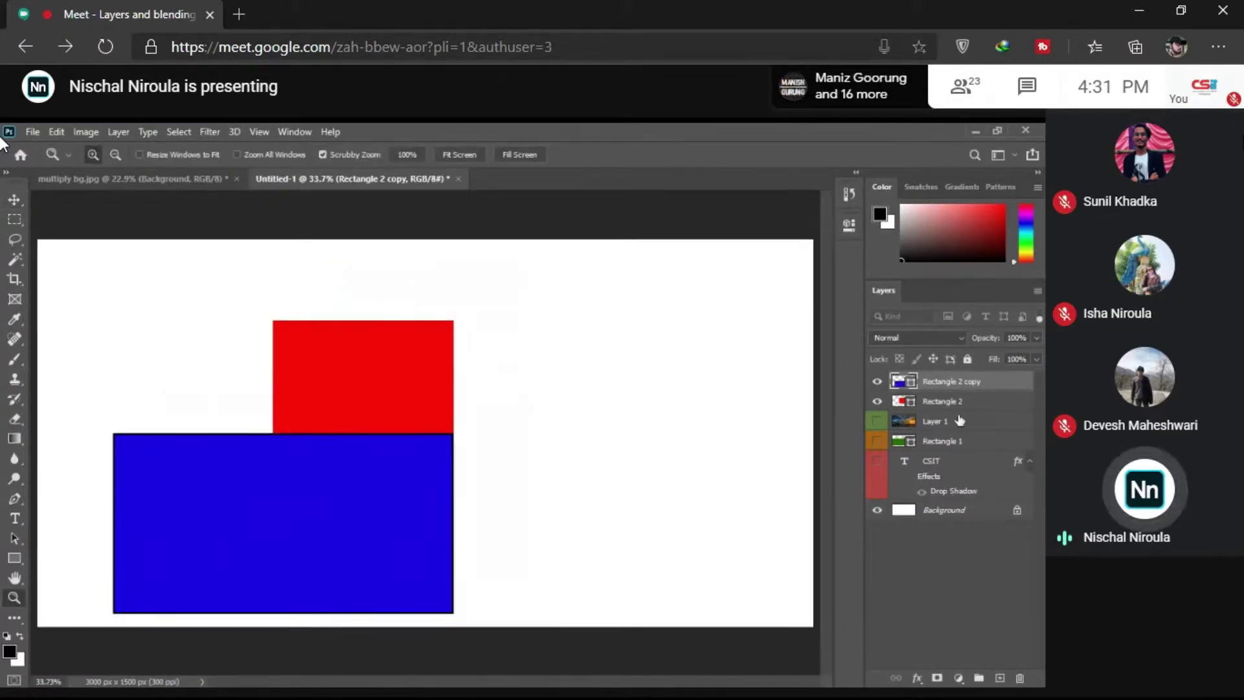
Step: Select both rectangles and align the red square's right edge with the blue rectangle's
left_click(952, 396, "ctrl")
key("v")
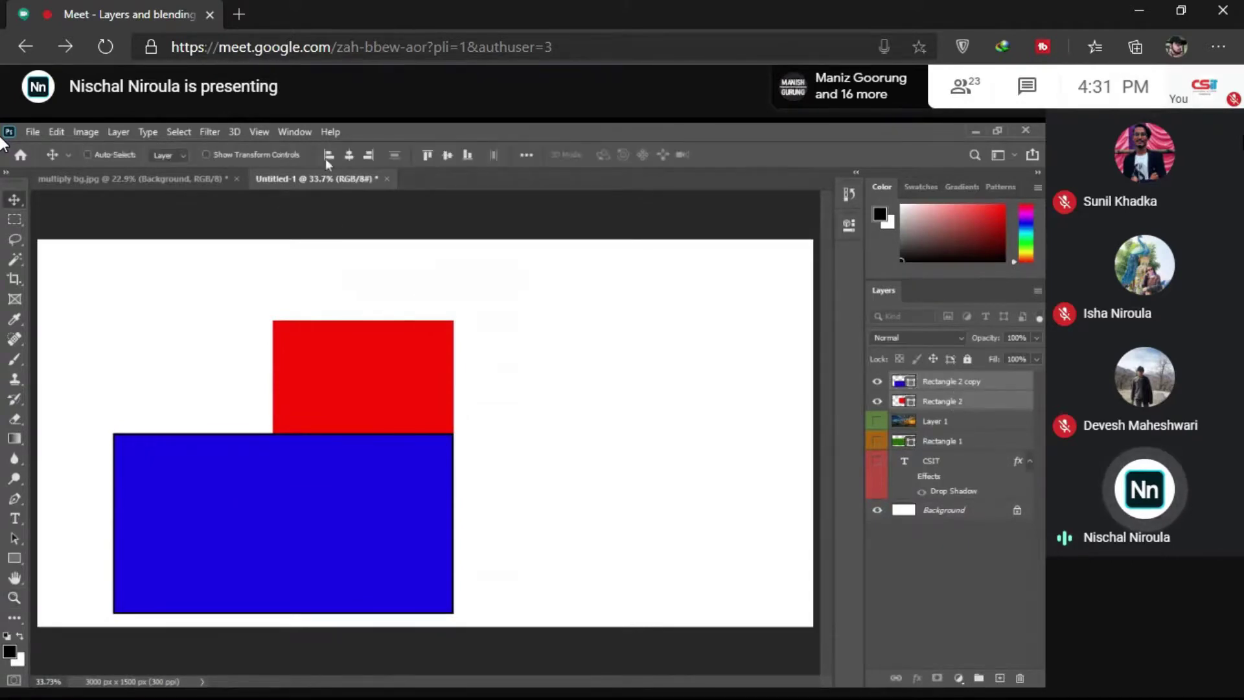
left_click(331, 157)
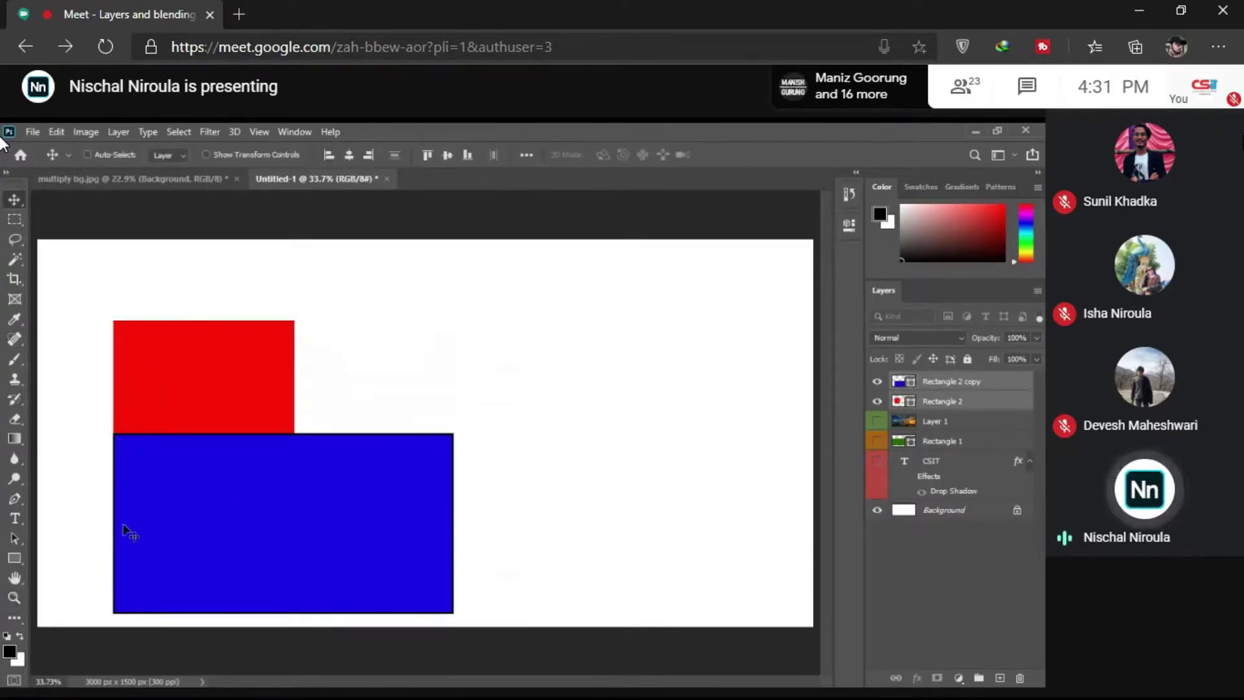
left_click(375, 155)
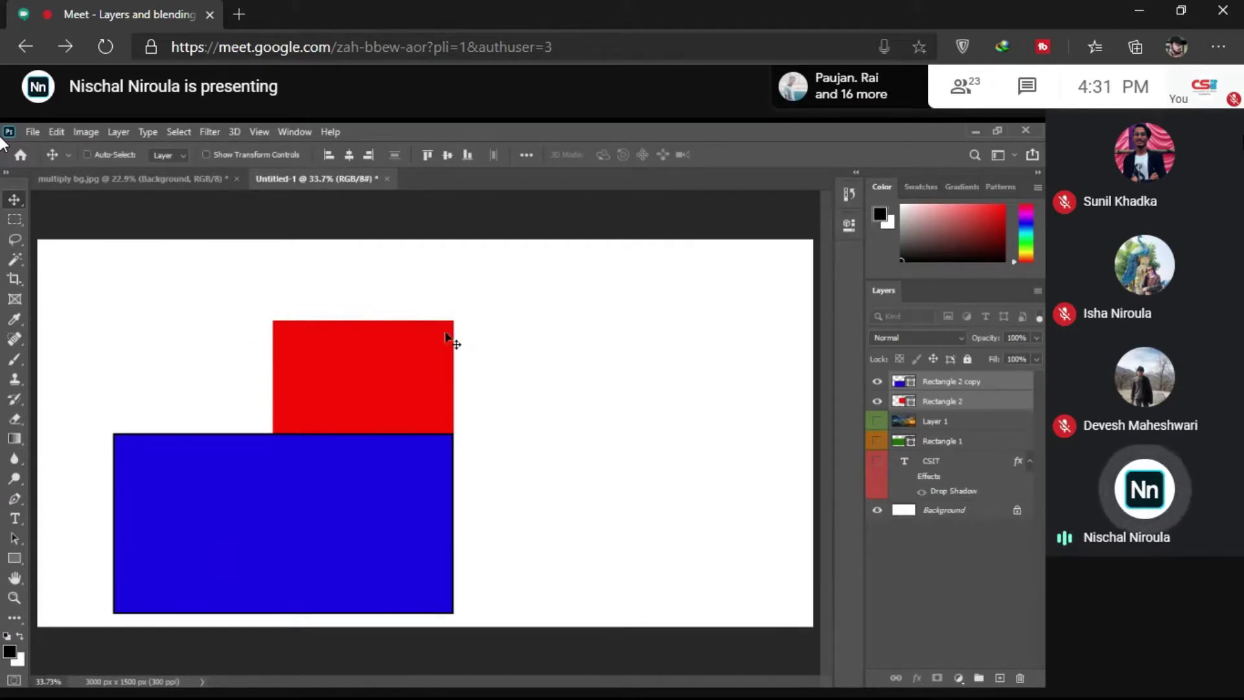
Step: Hide Rectangle 2 and Rectangle 2 copy, then switch to the multiply bg.jpg document
left_click(887, 404)
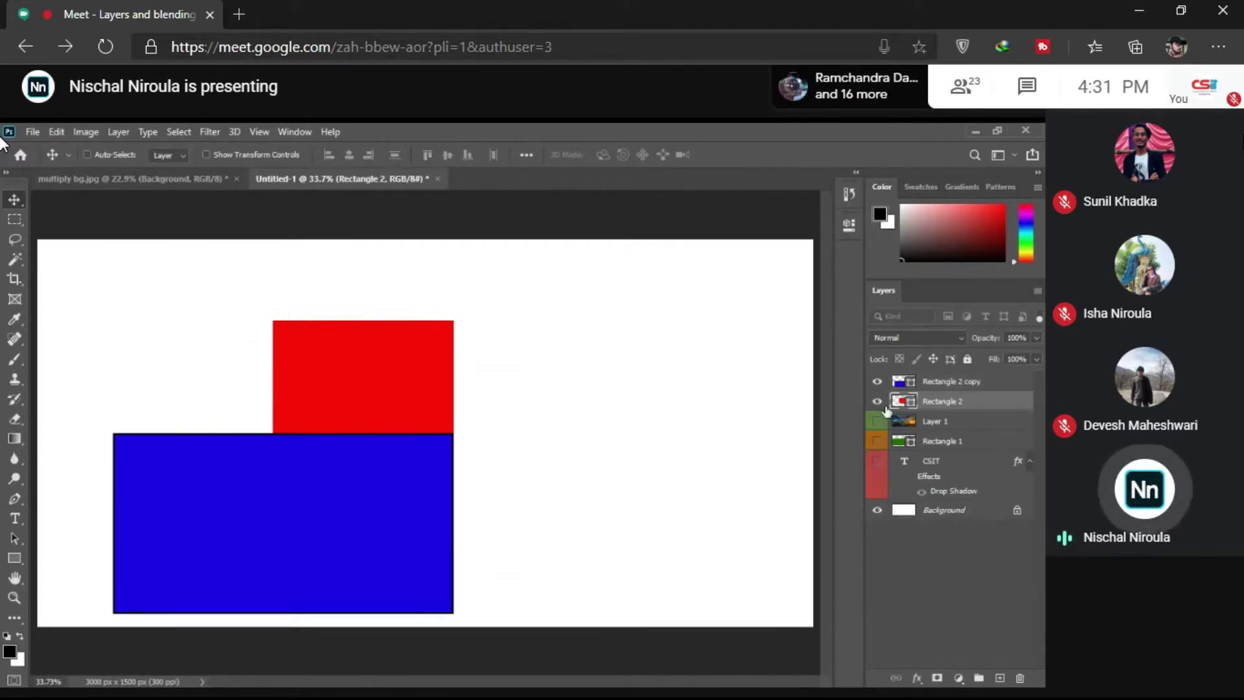
left_click(877, 401)
left_click(876, 383)
key("z")
right_click(538, 402)
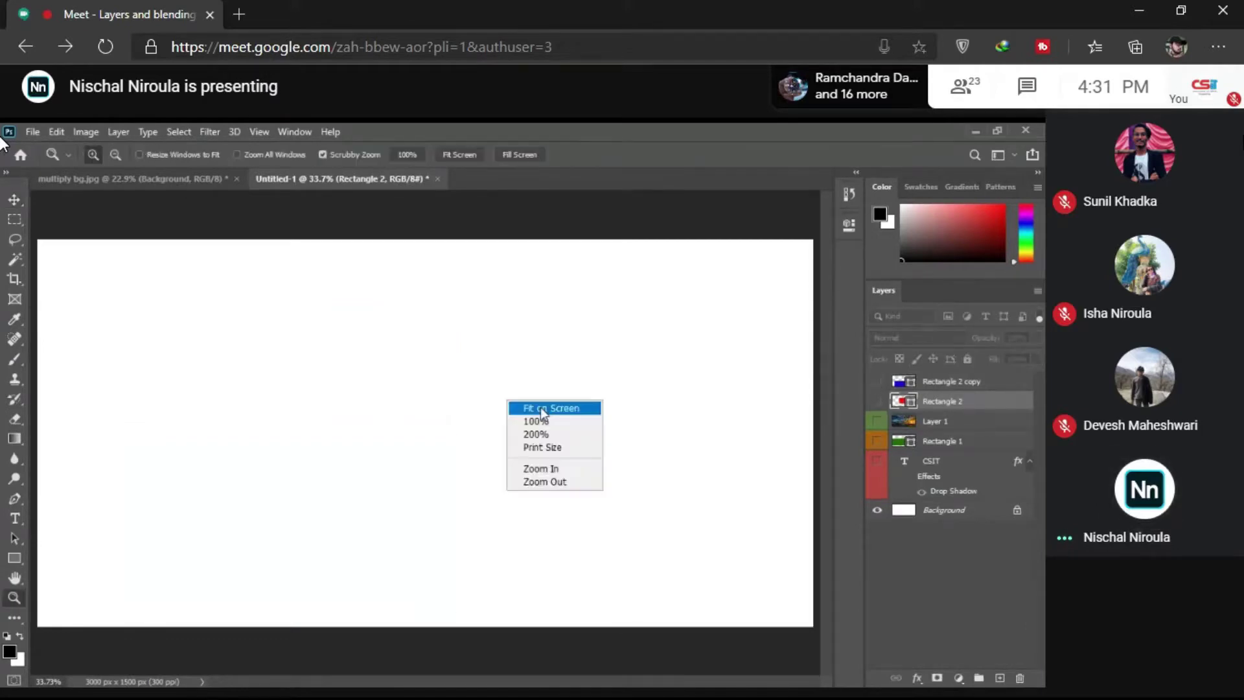
key("Escape")
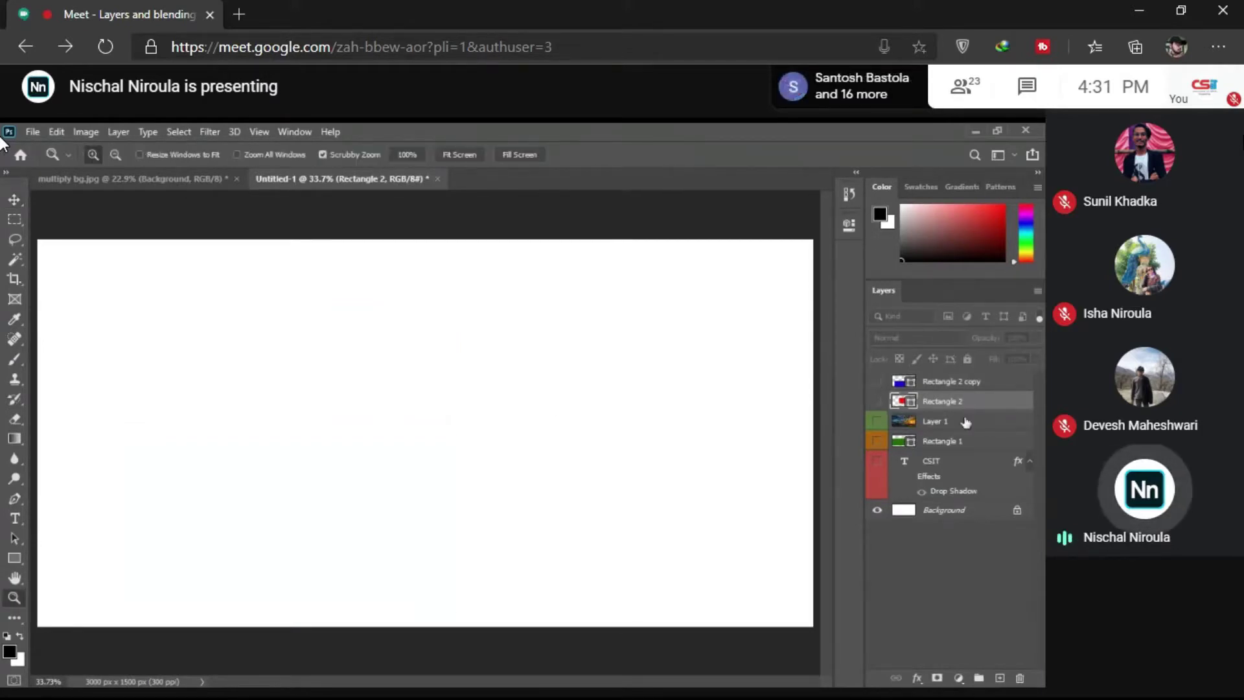
left_click(963, 381)
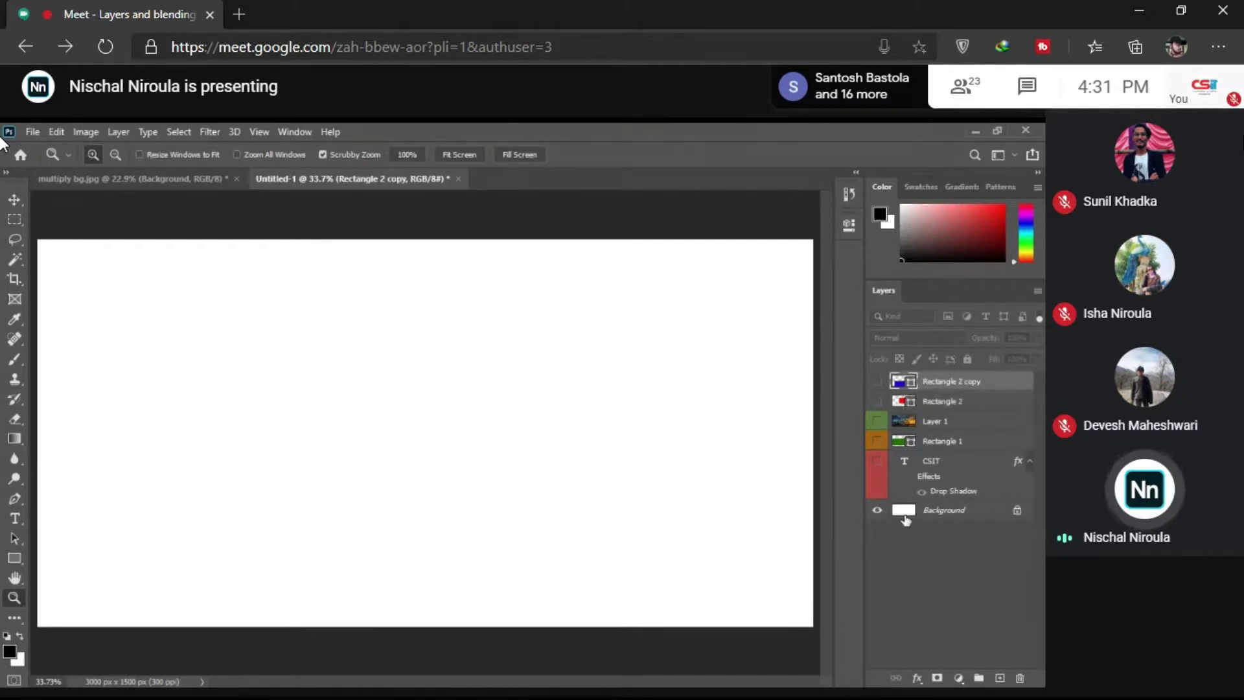
key("ctrl+Tab")
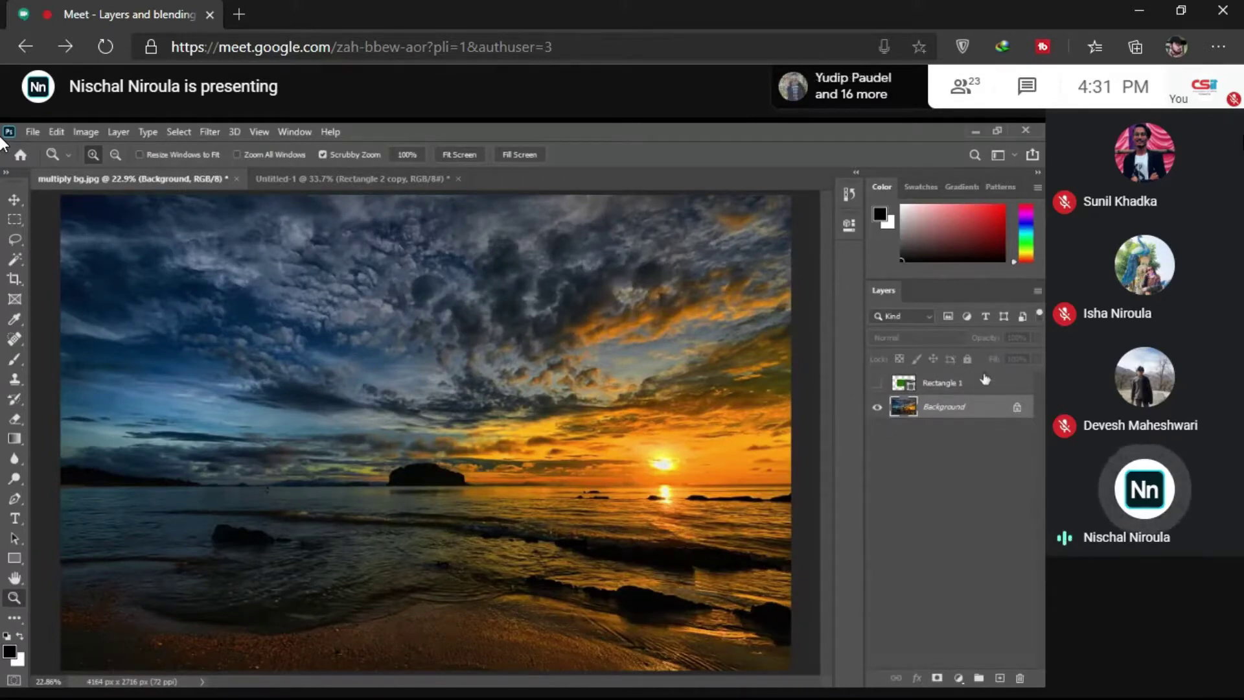
Step: Show the green Rectangle 1 and move it to the sunset image's left edge
left_click(878, 383)
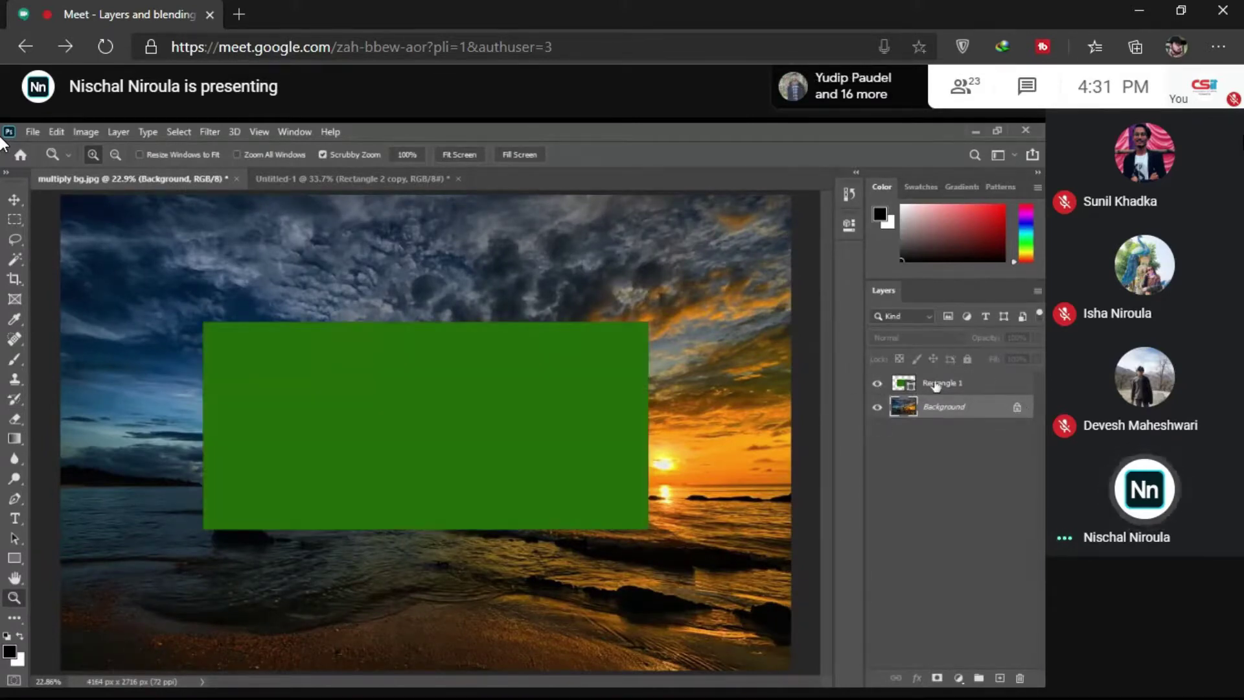
left_click(936, 384)
key("v")
left_click_drag(570, 457, 413, 417)
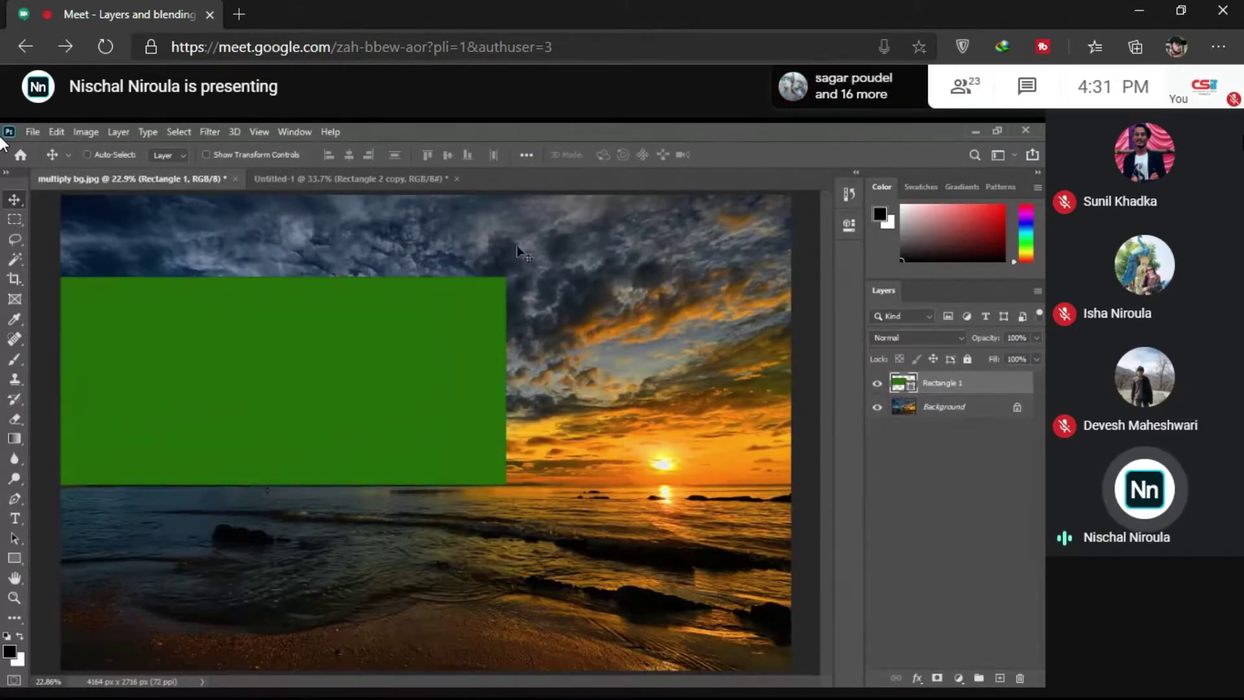
Step: Lock Rectangle 1 to show it can't be moved, then unlock it and shift it about 175 px right
left_click(967, 359)
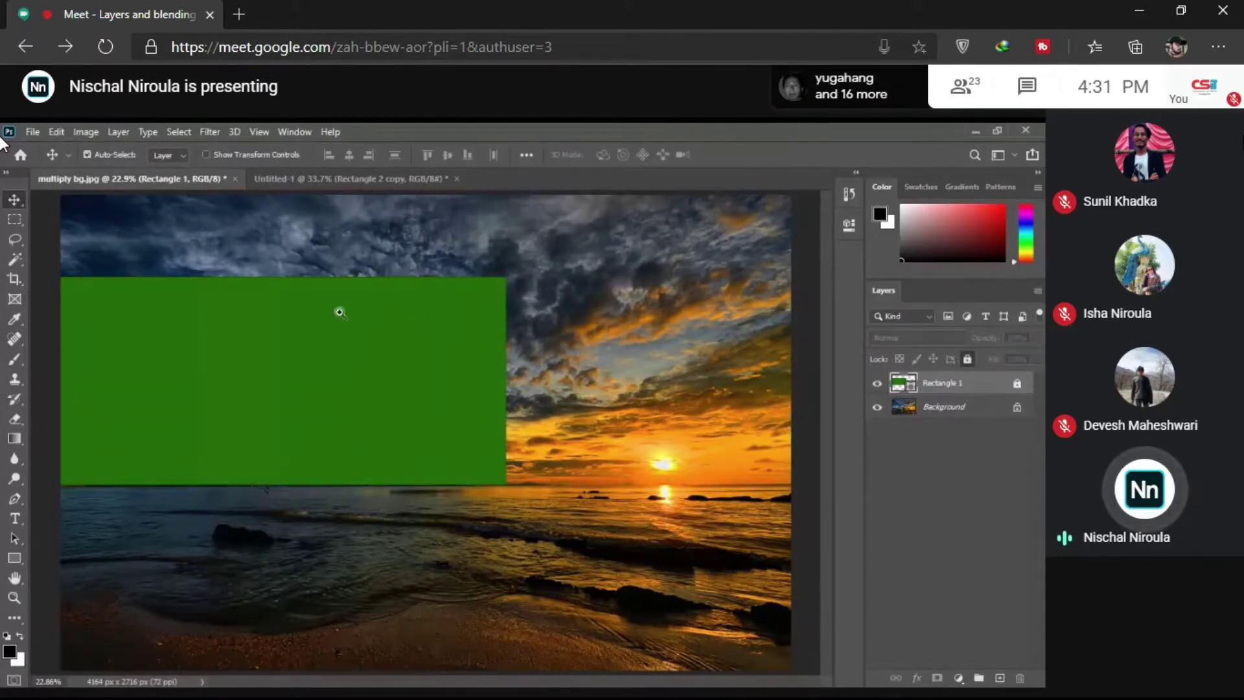
left_click_drag(445, 314, 375, 324)
left_click(397, 364)
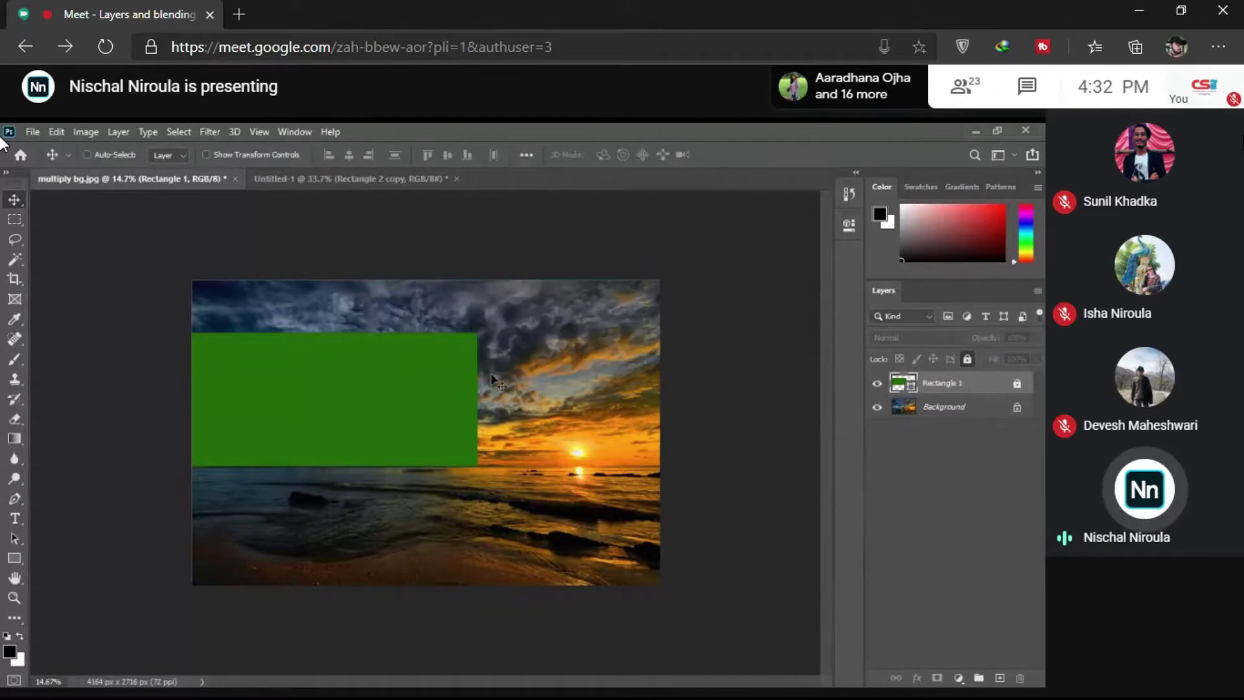
left_click(508, 347)
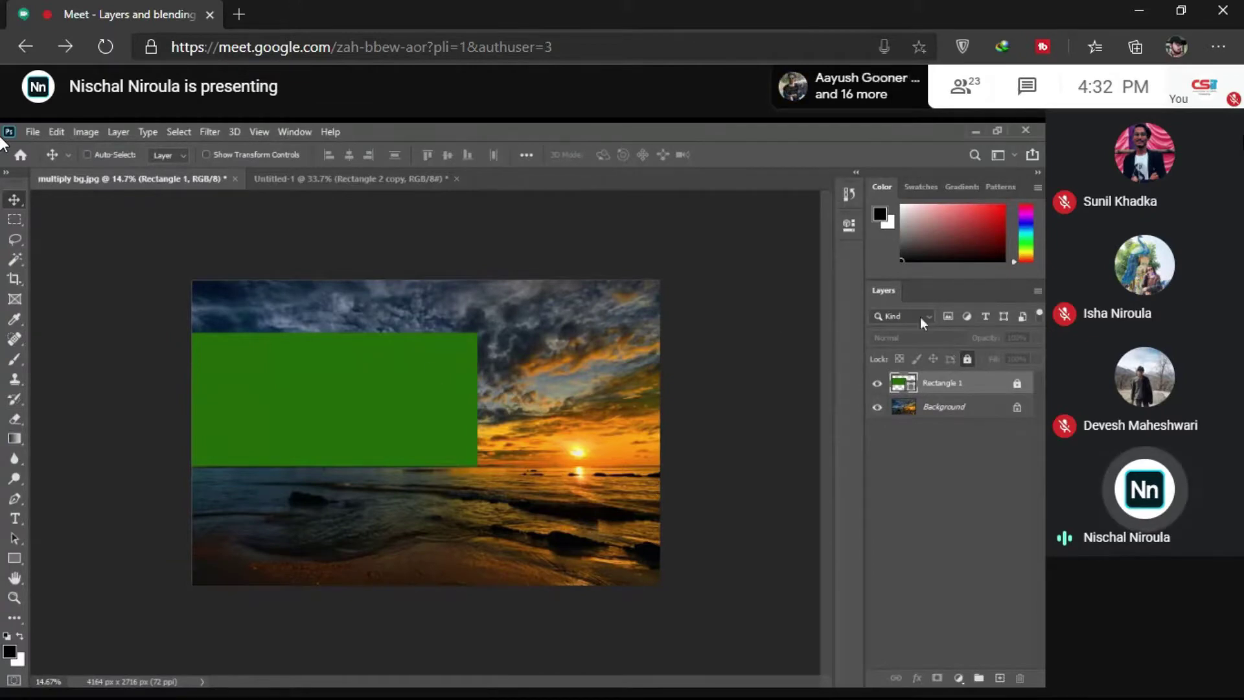
left_click(1017, 386)
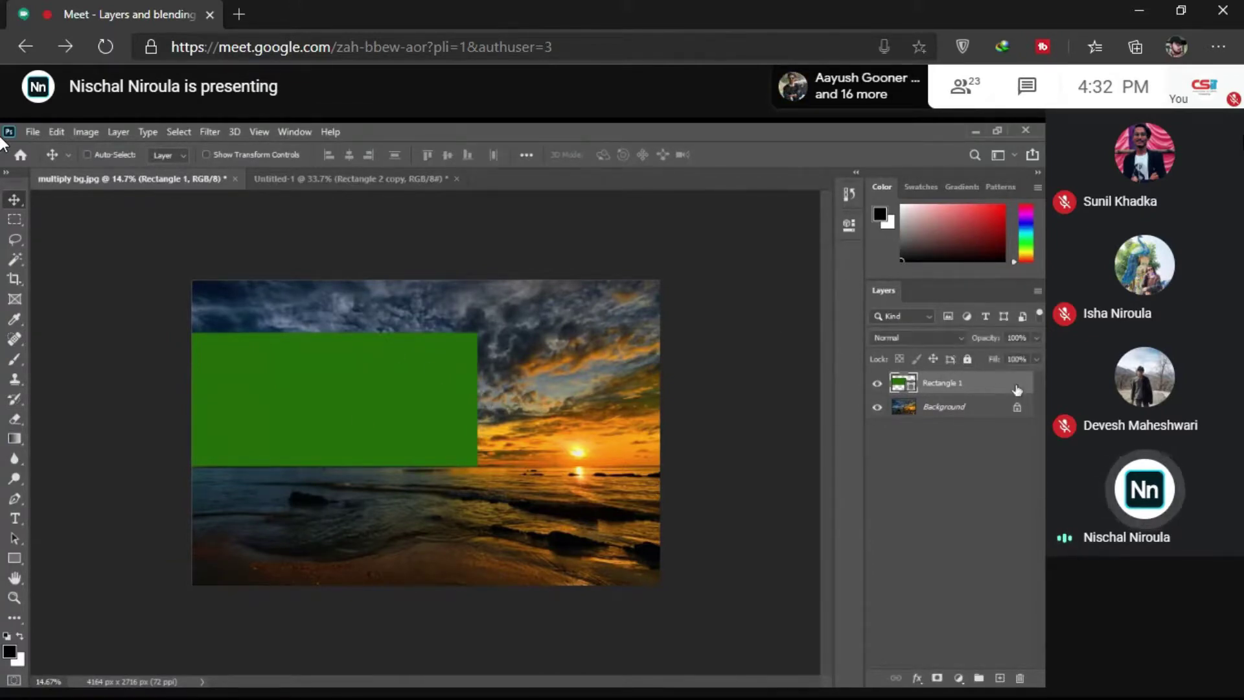
left_click_drag(450, 408, 592, 411)
Step: Fit the image on screen, hide Rectangle 1, select Background, and return to Untitled-1
key("z")
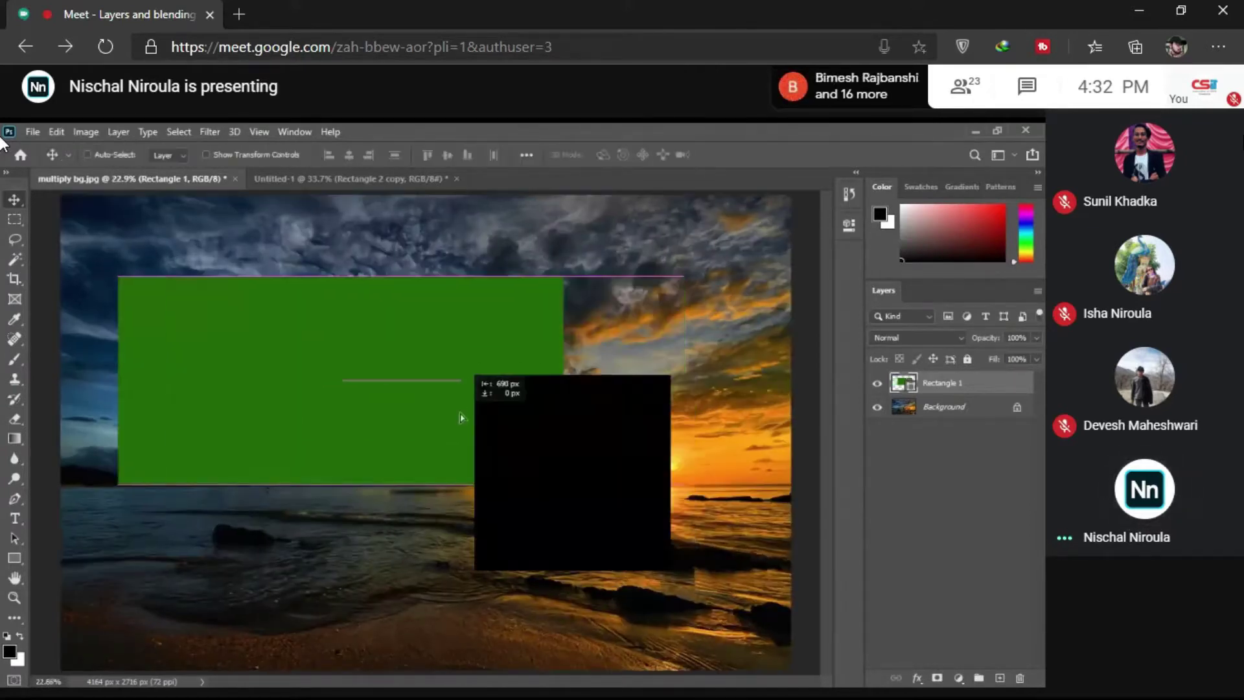
right_click(426, 414)
left_click(459, 424)
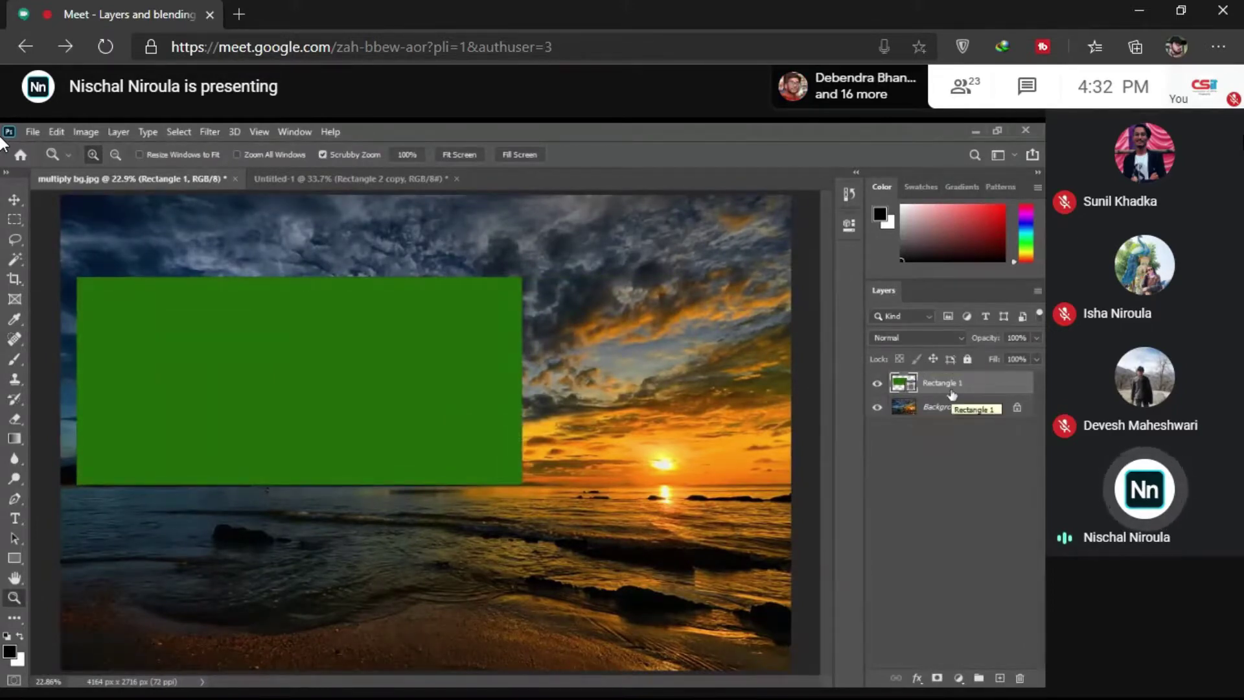
left_click(878, 385)
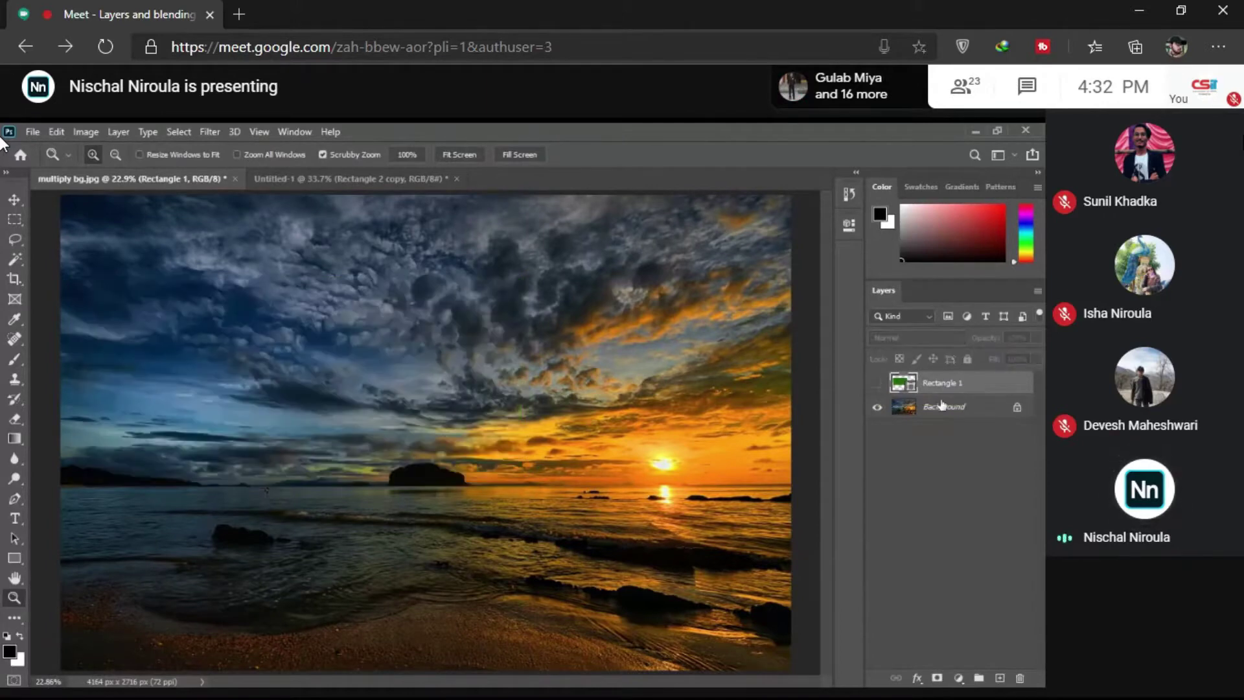
left_click(942, 405)
left_click(321, 176)
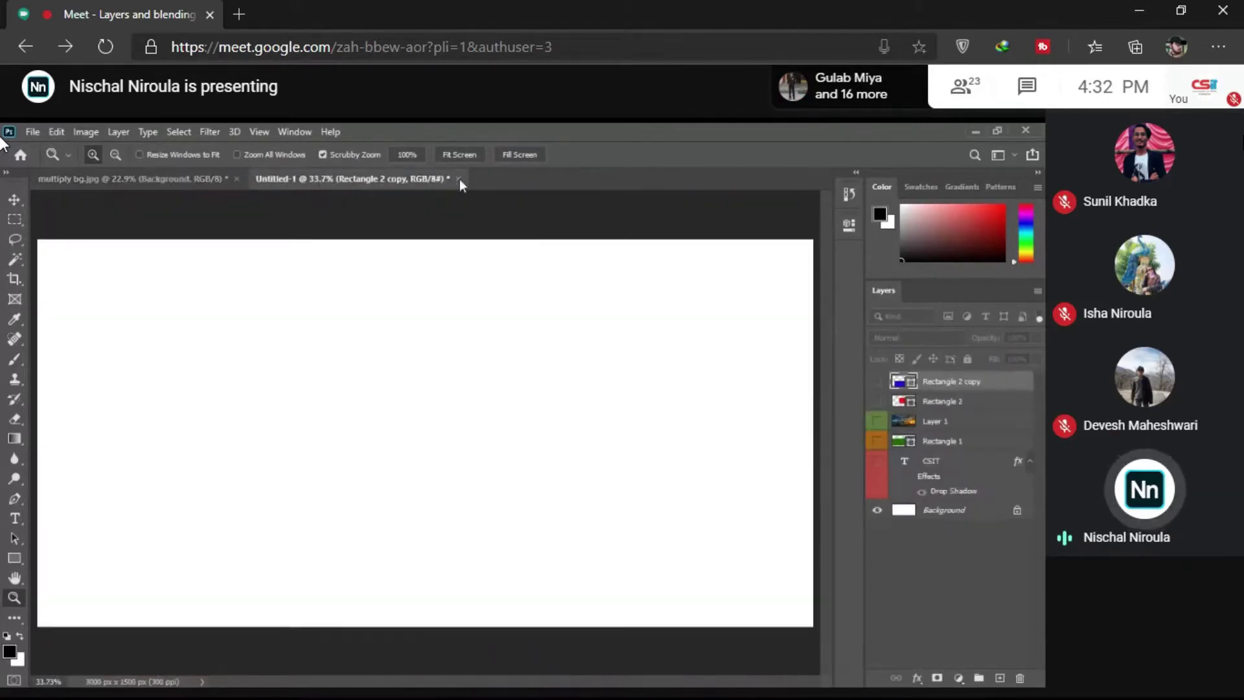
Step: Close Untitled-1 without saving and open the luminosity card image
left_click(458, 179)
left_click(512, 348)
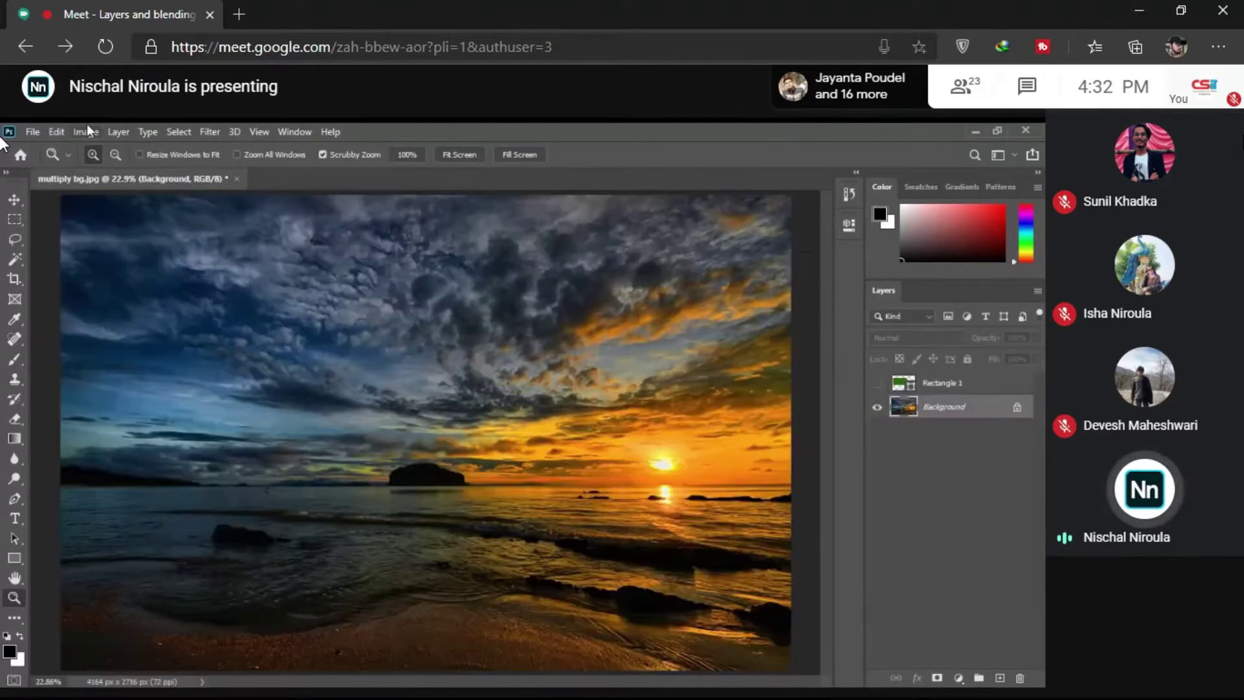
left_click(32, 131)
left_click(42, 169)
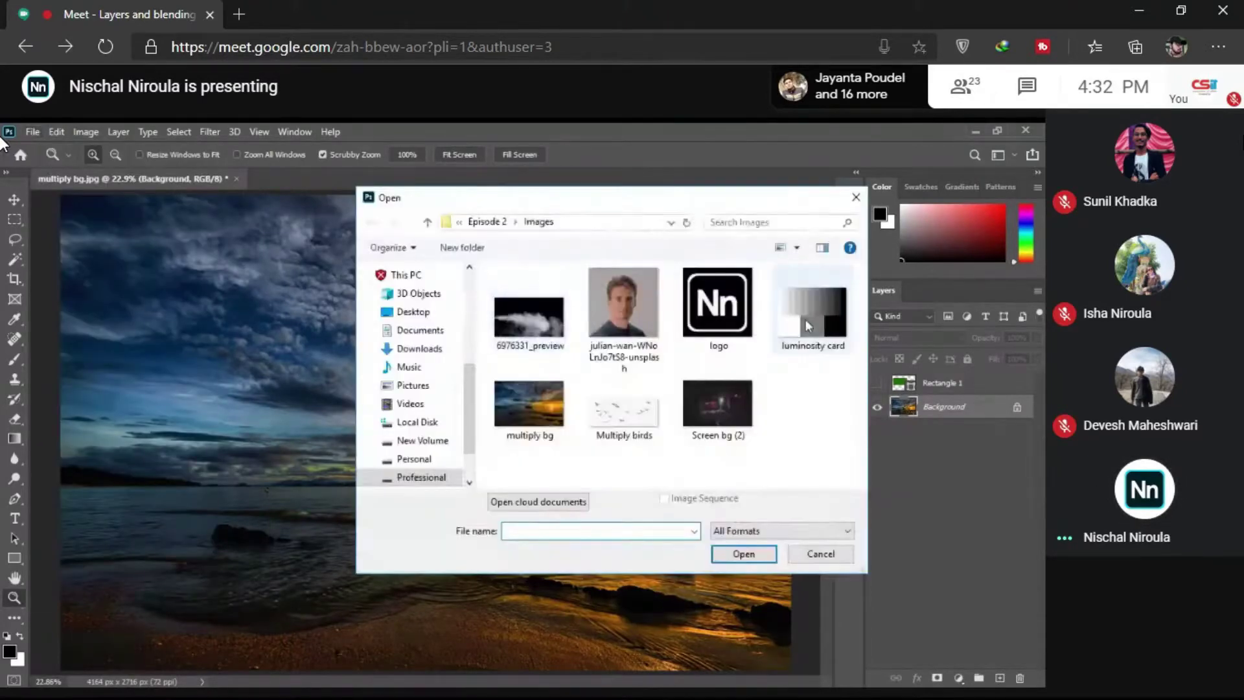
left_click(806, 318)
left_click(728, 549)
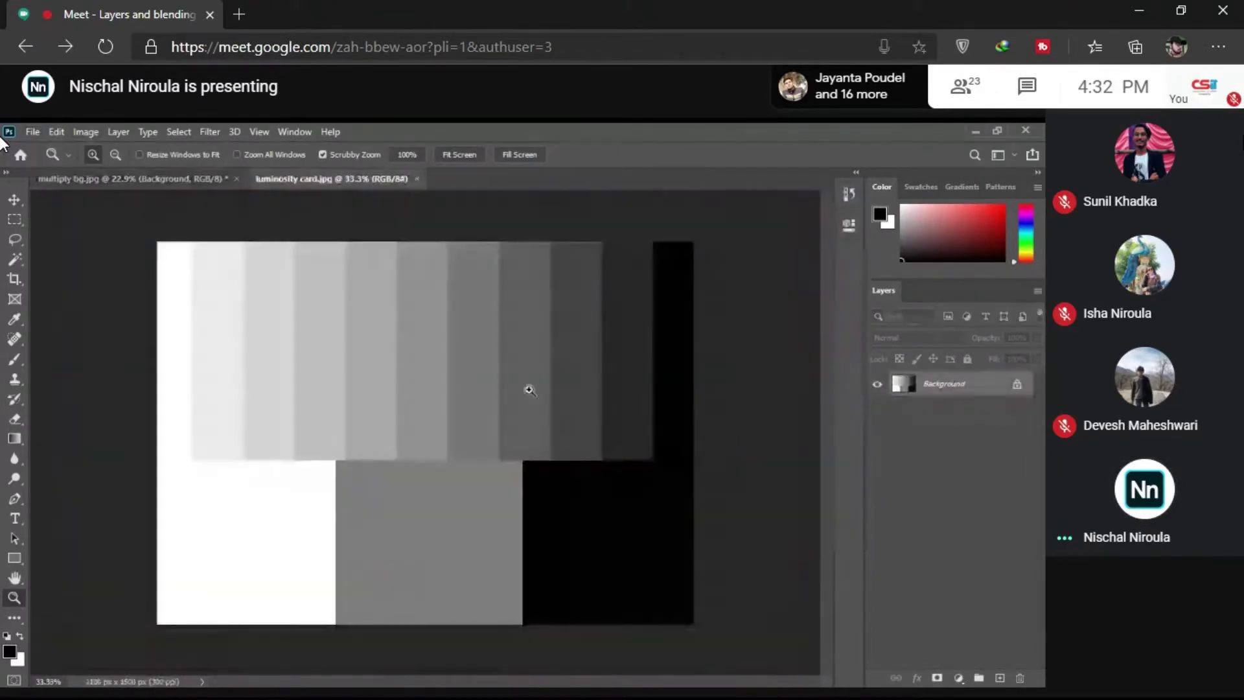
Step: Move the luminosity card into the sunset document as Layer 1, placed at the top-left
key("v")
left_click_drag(362, 305, 381, 417)
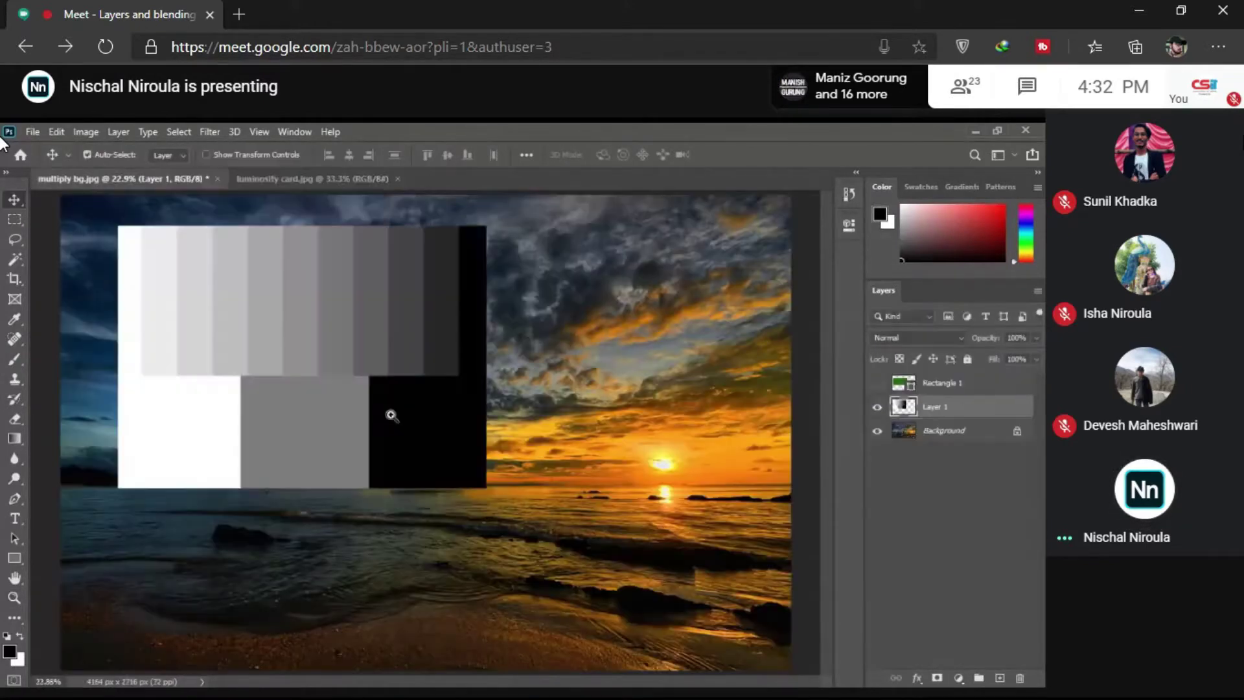
left_click(328, 178)
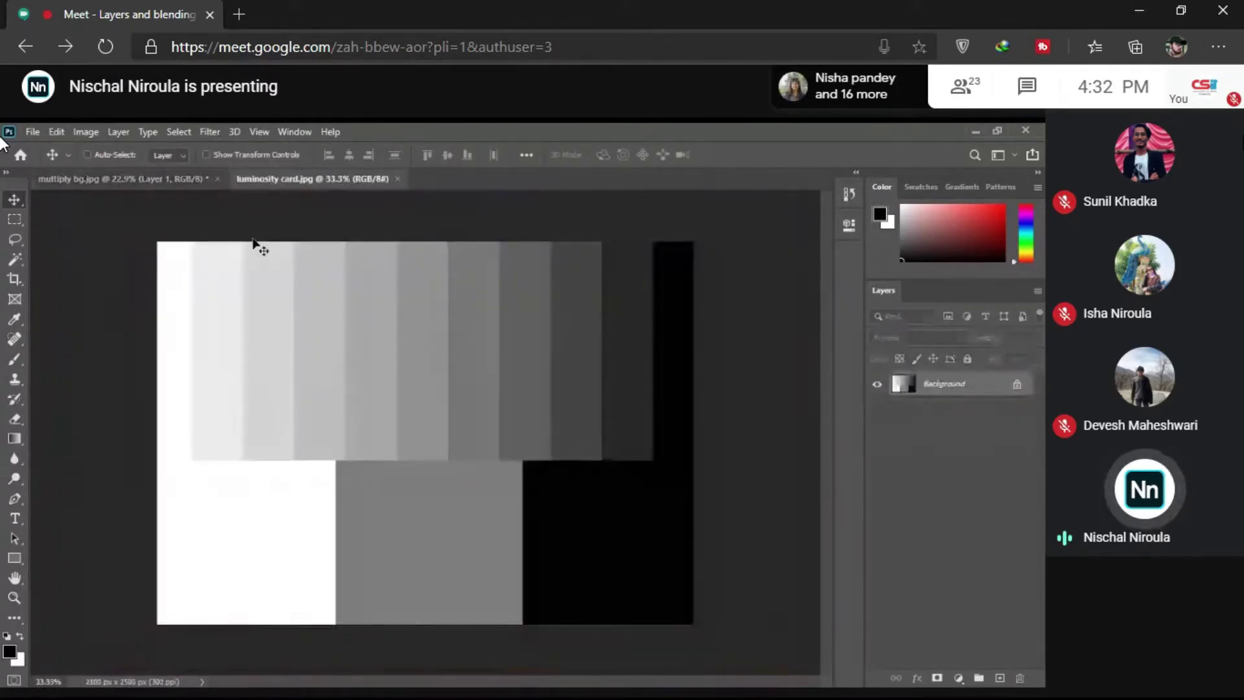
left_click_drag(252, 242, 489, 417)
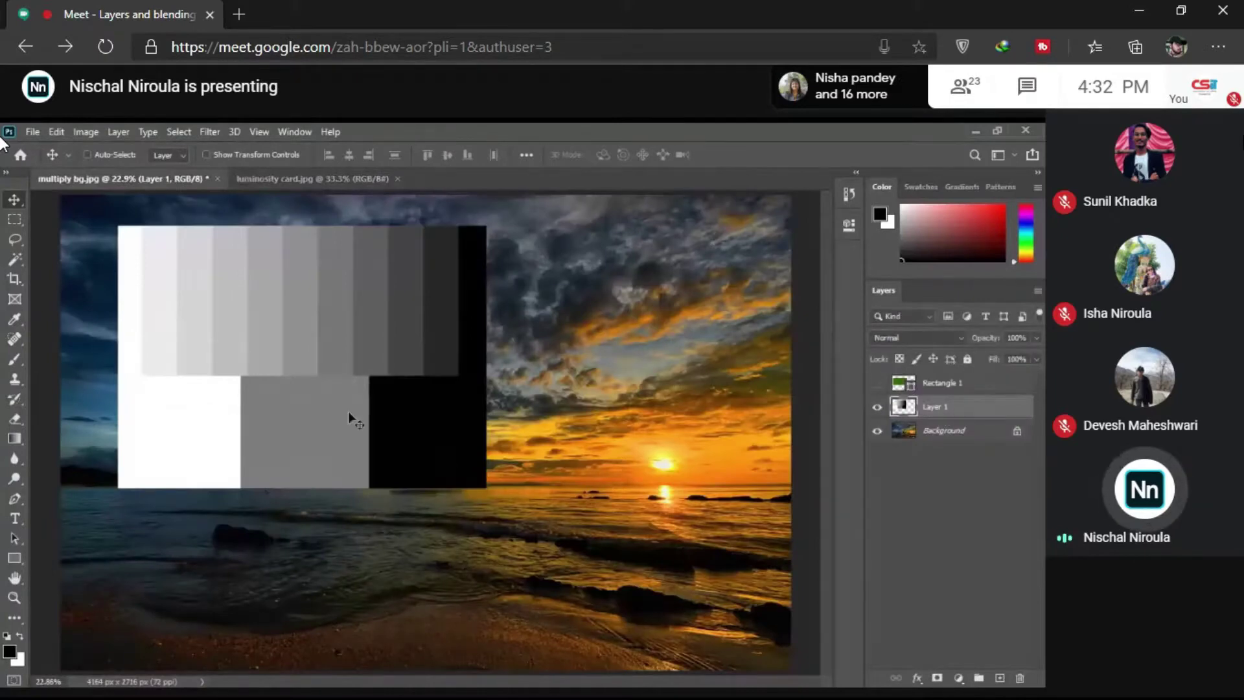
left_click_drag(347, 410, 296, 390)
scroll(296, 390, "down", 3)
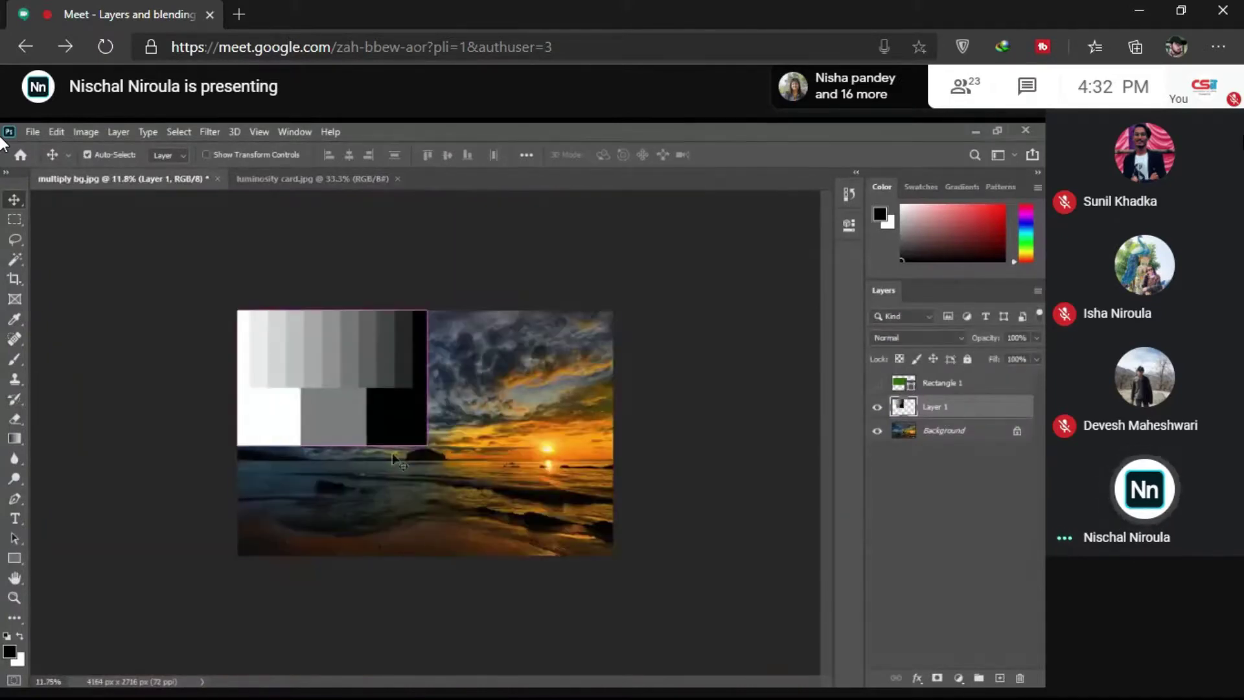
Step: Scale the card to about double size with Ctrl+T, then hide Layer 1
key("ctrl+t")
left_click_drag(427, 445, 624, 576)
key("Return")
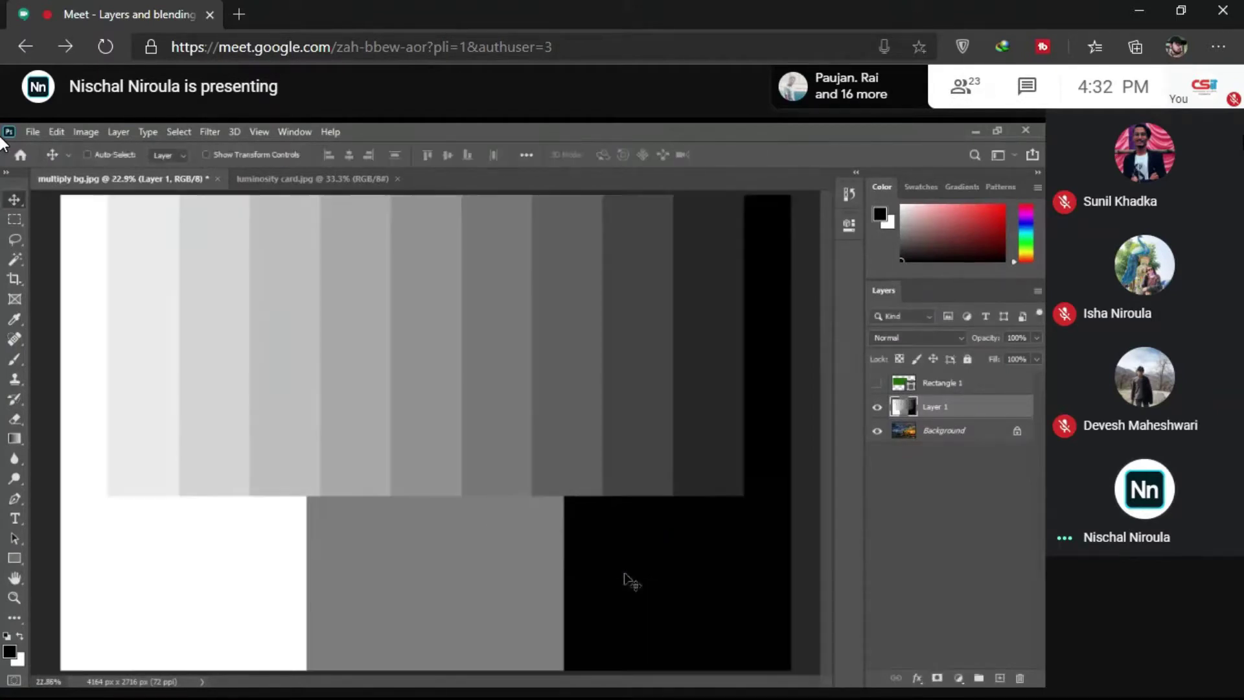
key("ctrl+plus")
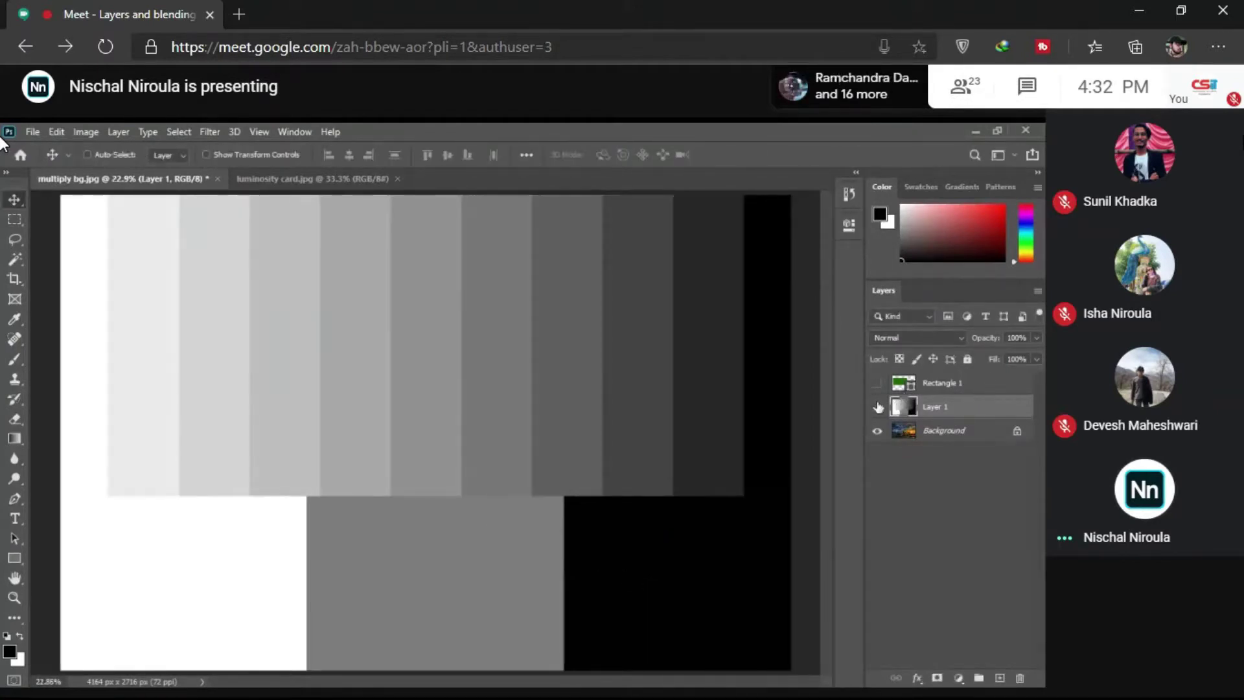
left_click(878, 406)
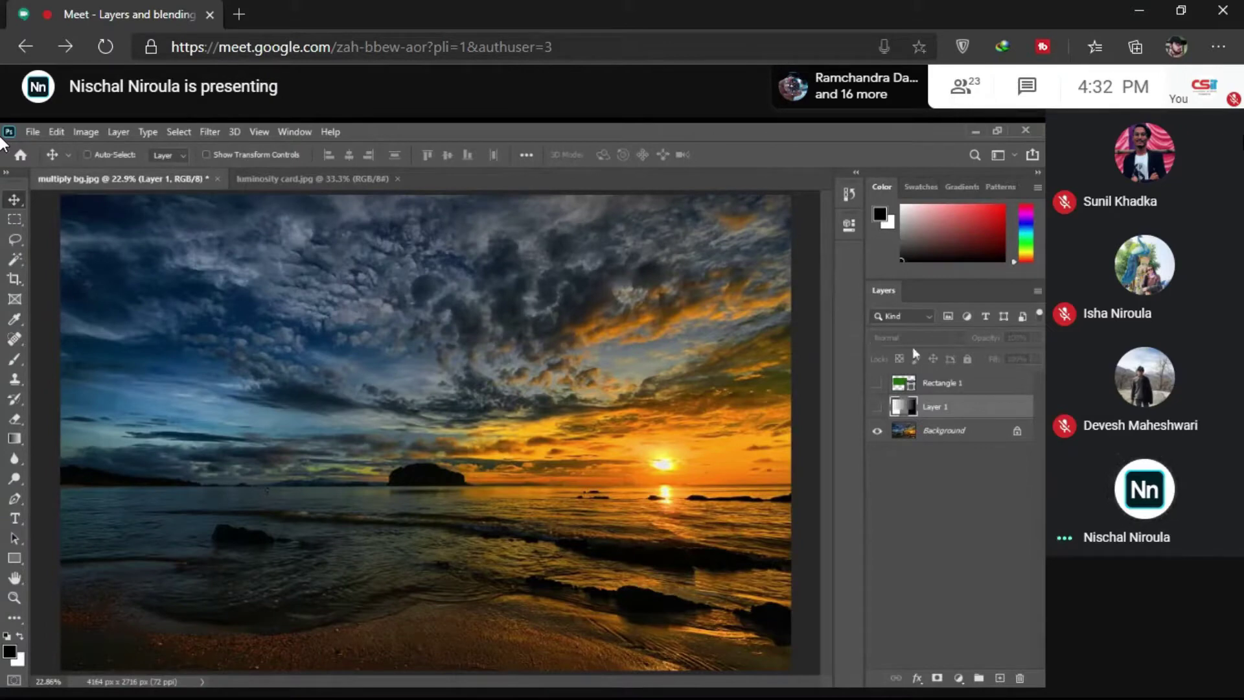
Step: Make Layer 1 visible again and scroll its blend mode to Dissolve
left_click(878, 406)
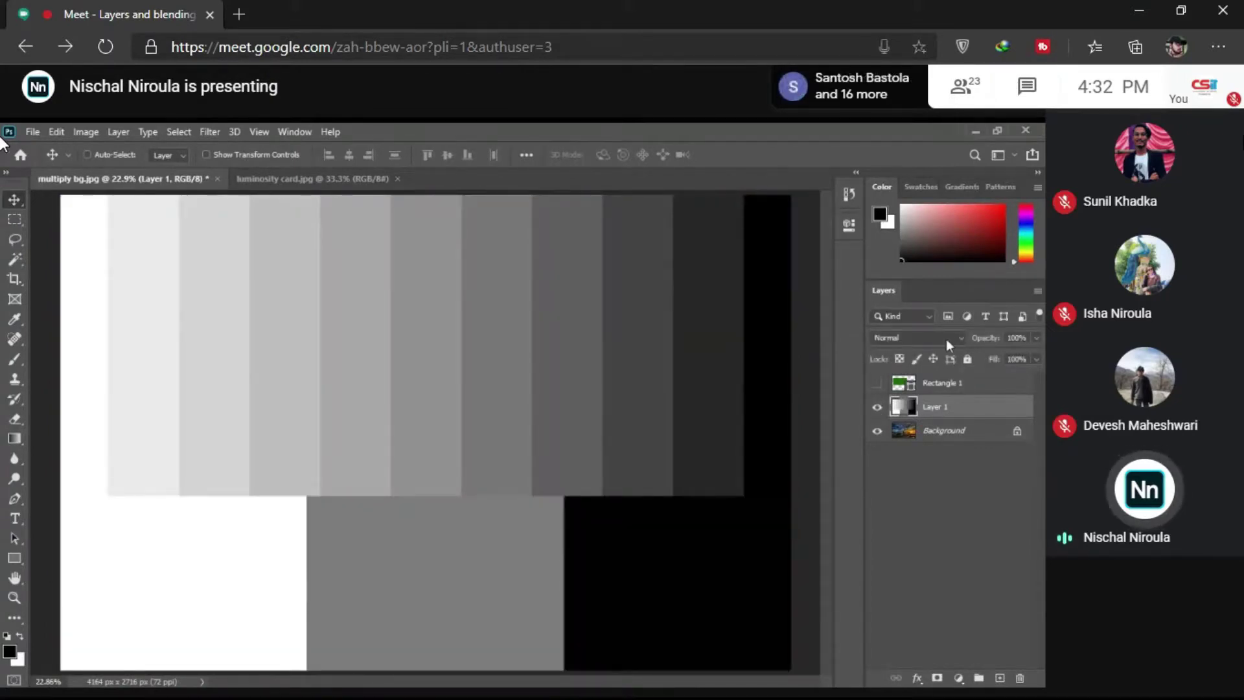
scroll(946, 339, "down", 5)
scroll(946, 339, "up", 4)
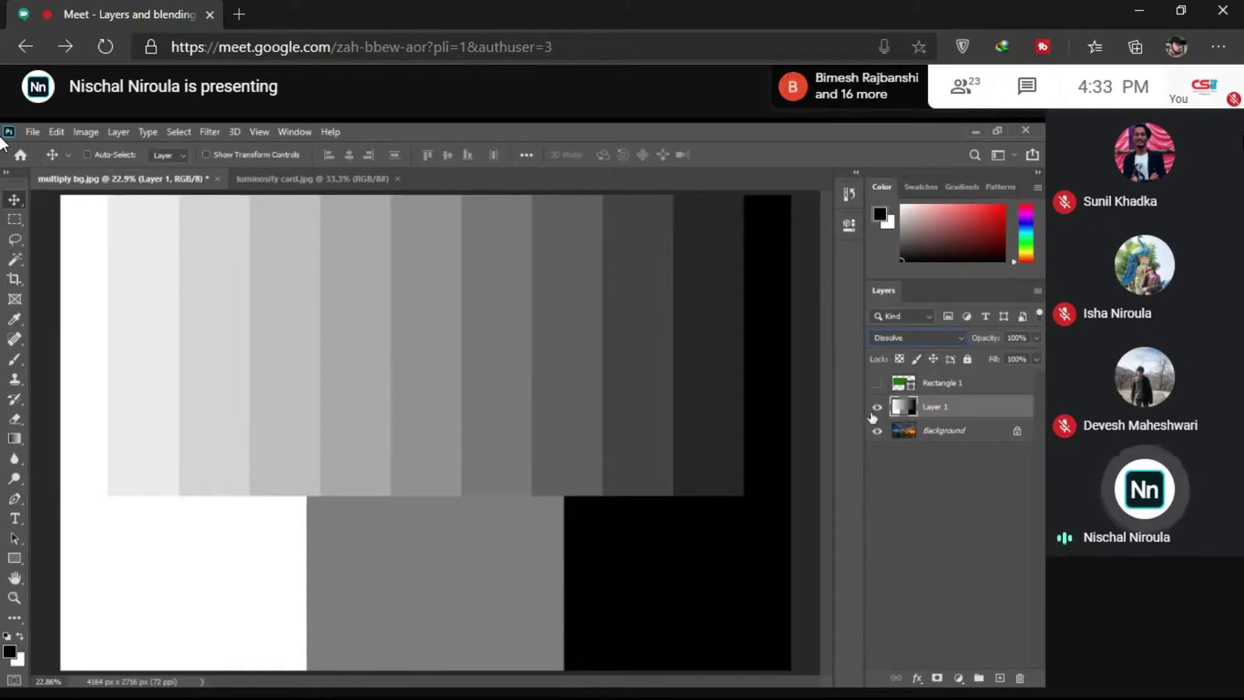
Step: Scroll up through the Layers panel blend modes toward Dissolve
scroll(887, 340, "up", 1)
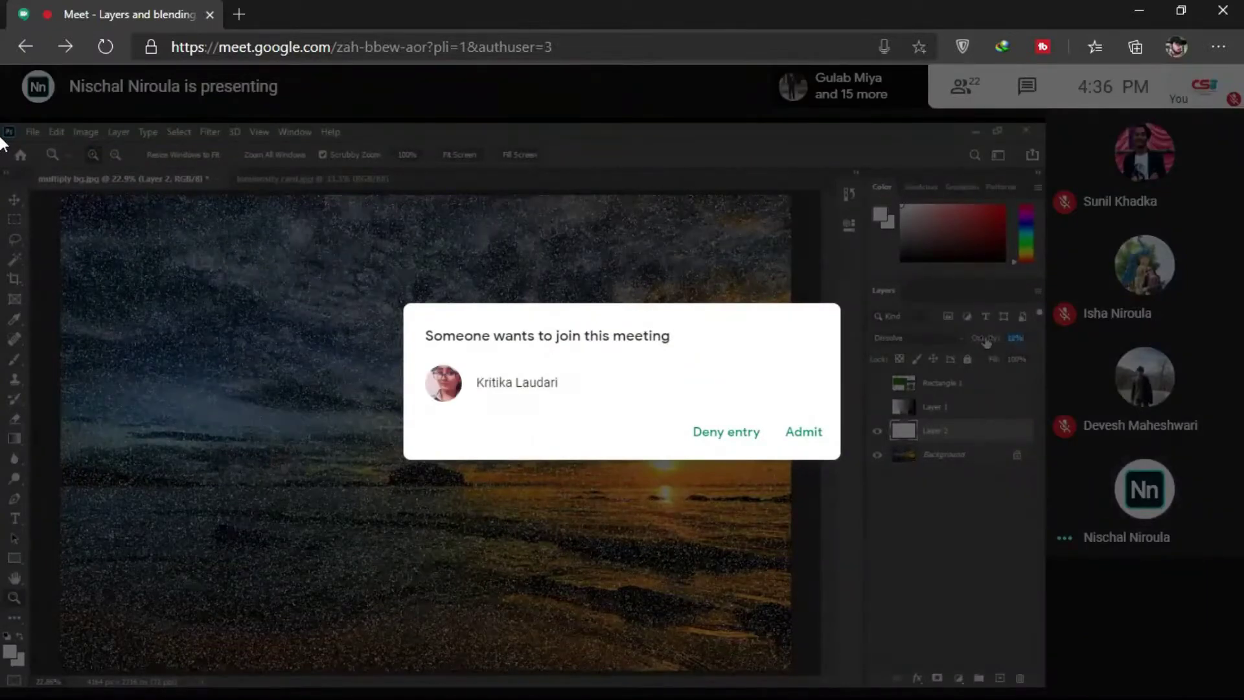
Step: Admit the participant from the 'Someone wants to join this meeting' request
left_click(802, 433)
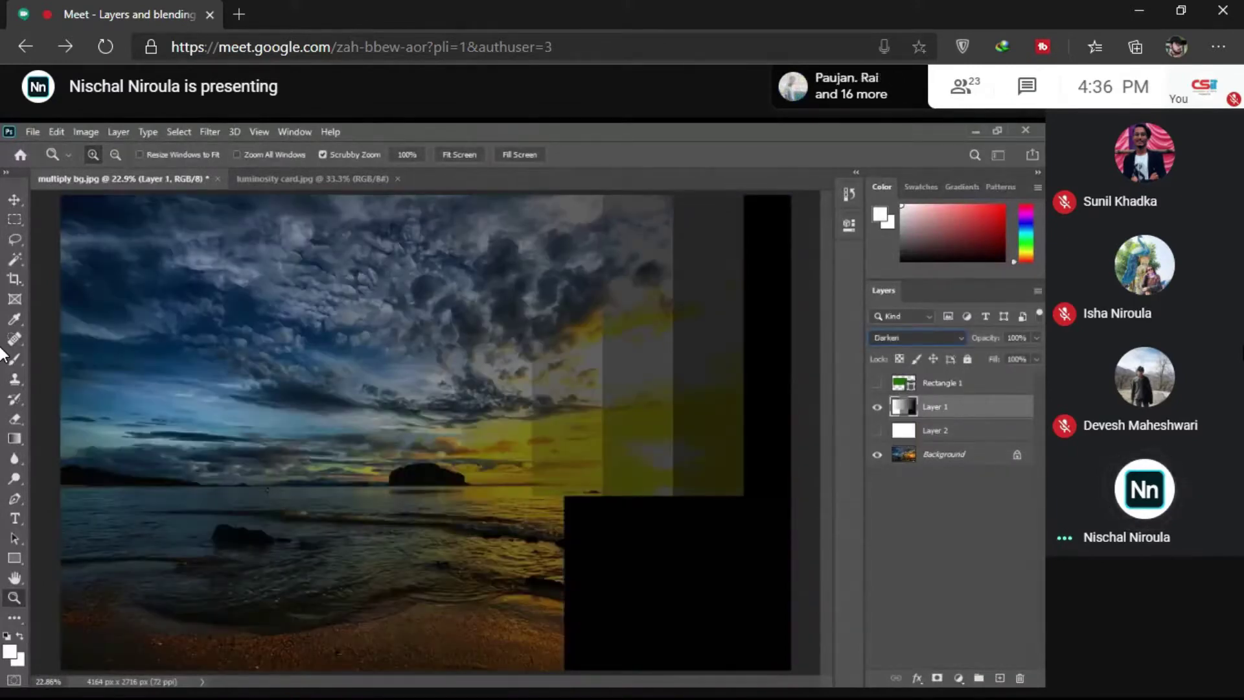
key("shift+plus")
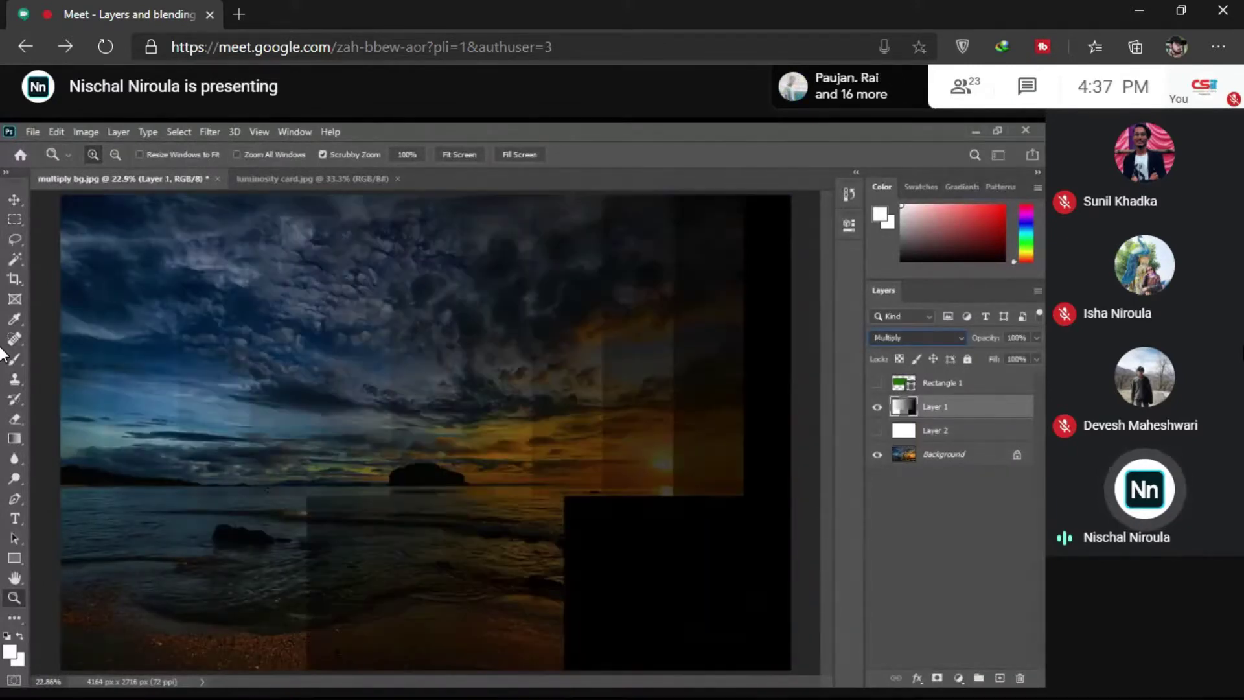
key("alt+shift+g")
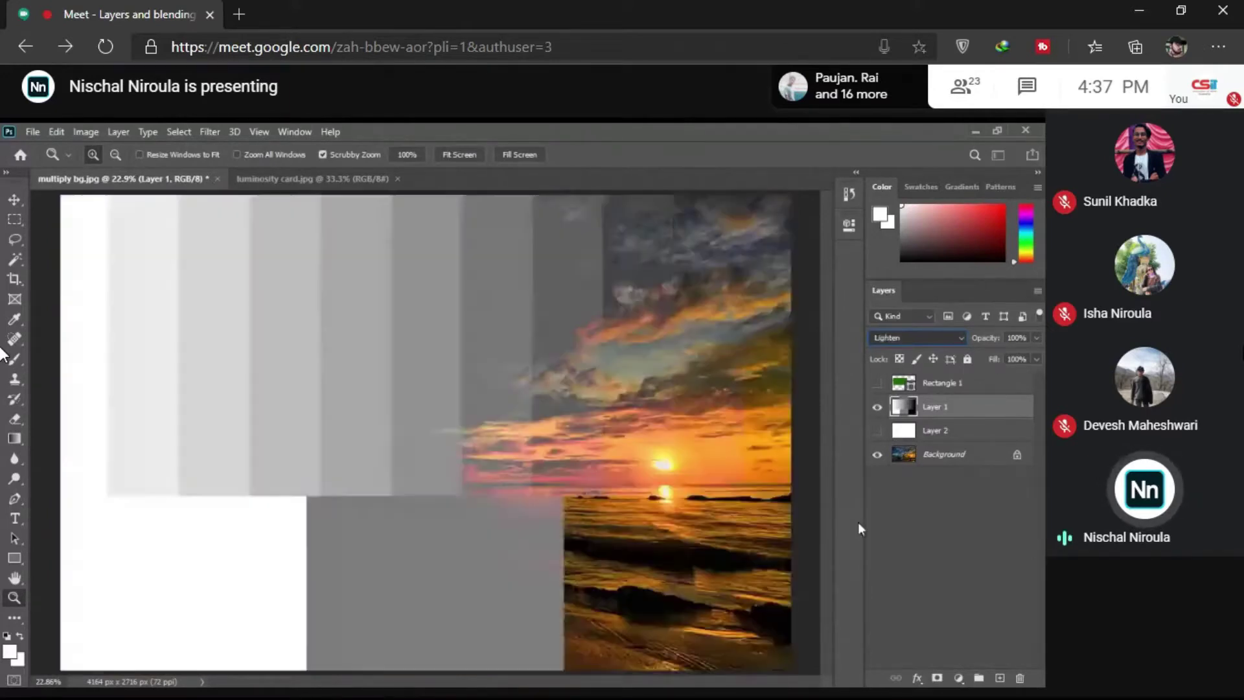
key("shift+minus")
key("shift+minus")
key("shift+minus")
key("shift+minus")
key("shift+minus")
key("shift+minus")
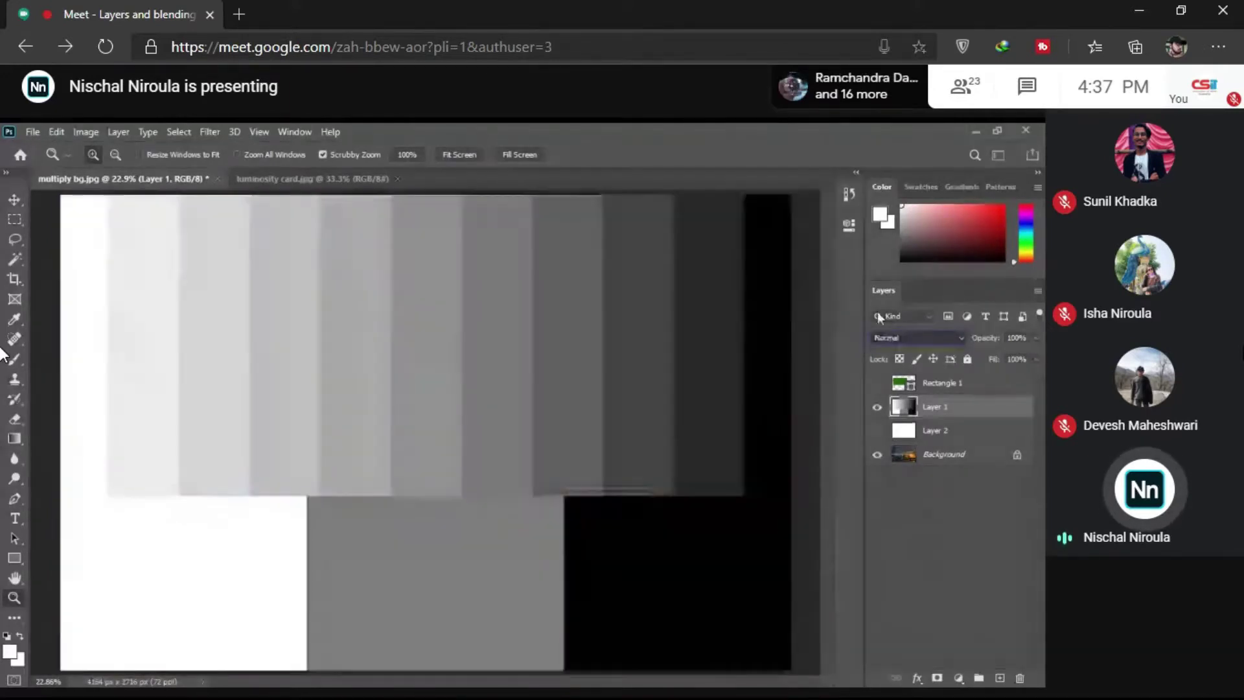
key("shift+plus")
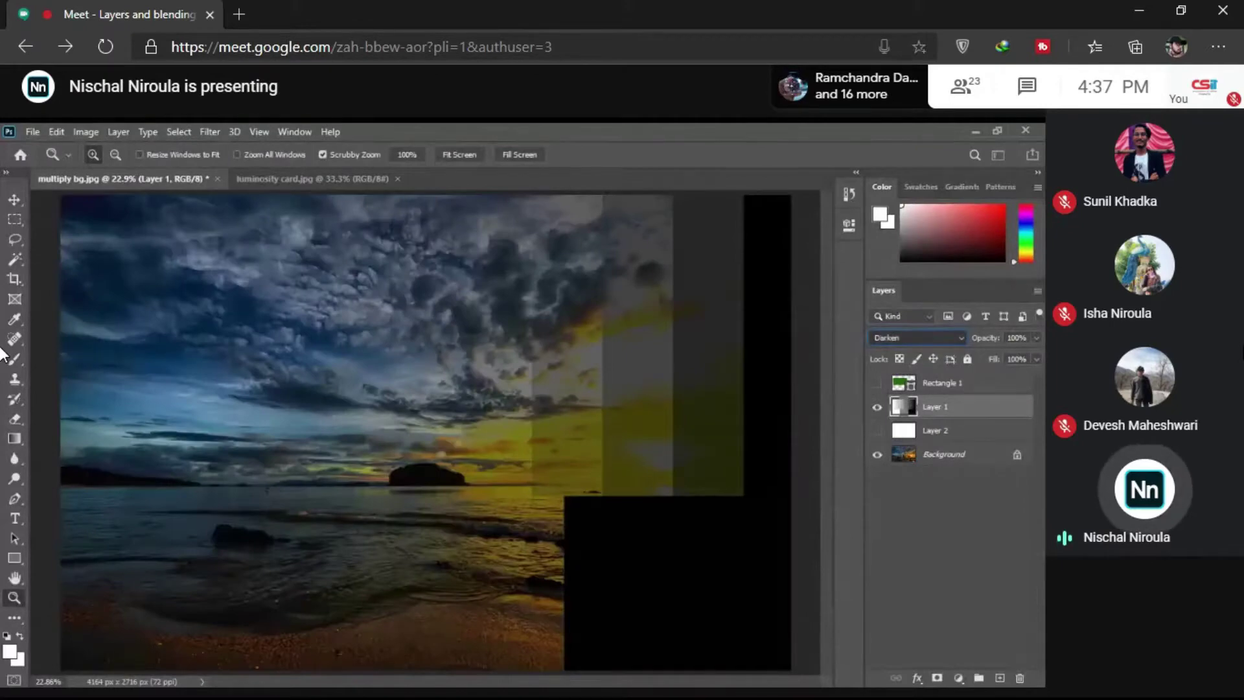
key("shift+plus")
key("shift+plus")
key("shift+plus")
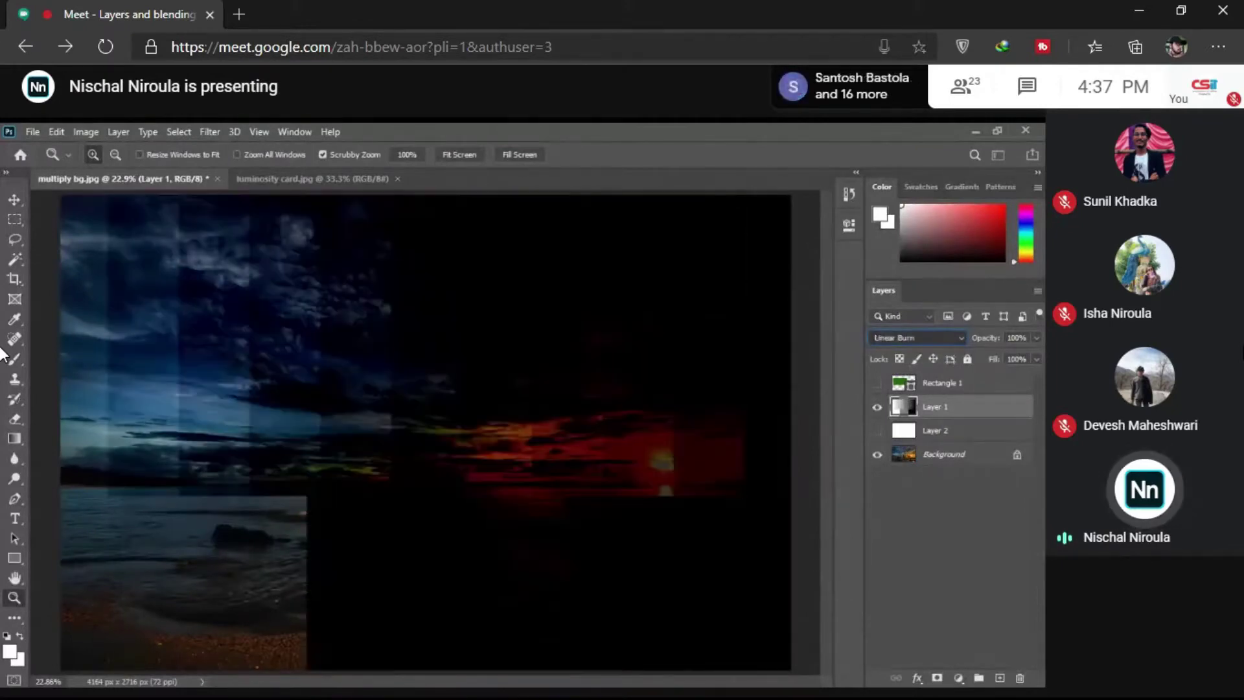
key("shift+plus")
key("shift+plus")
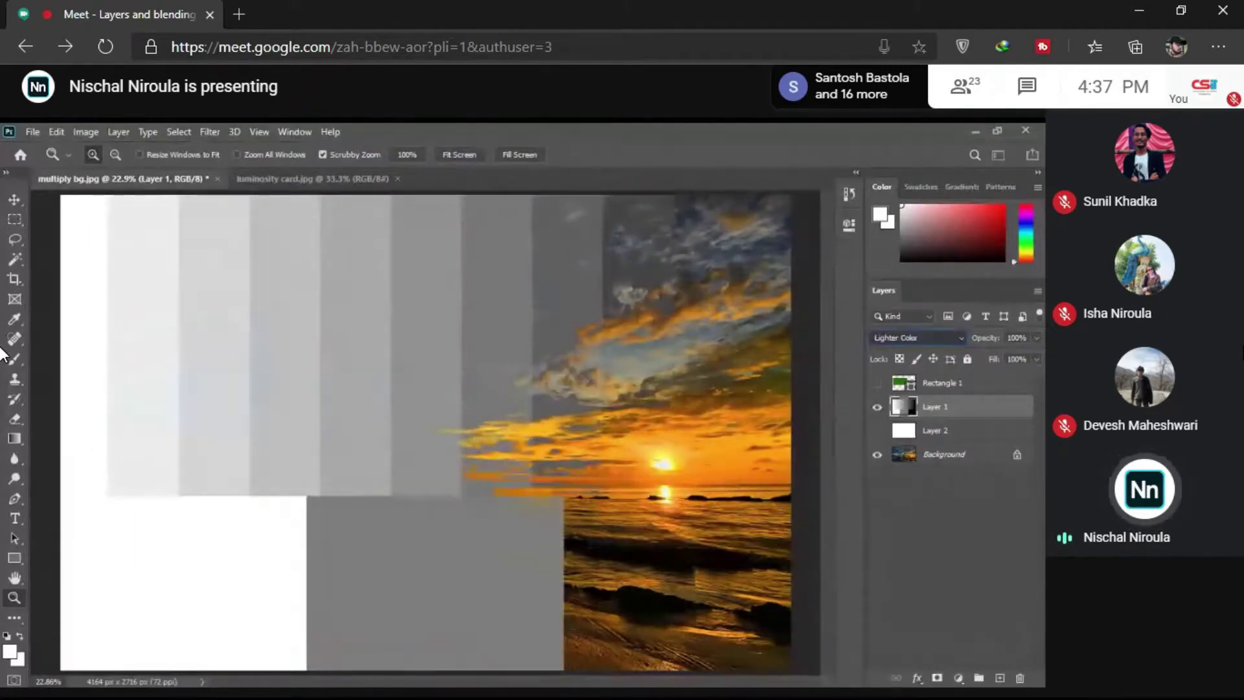
key("shift+plus")
key("shift+plus")
key("shift+plus")
key("shift+plus")
key("shift+plus")
key("shift+plus")
key("shift+plus")
key("shift+plus")
key("shift+plus")
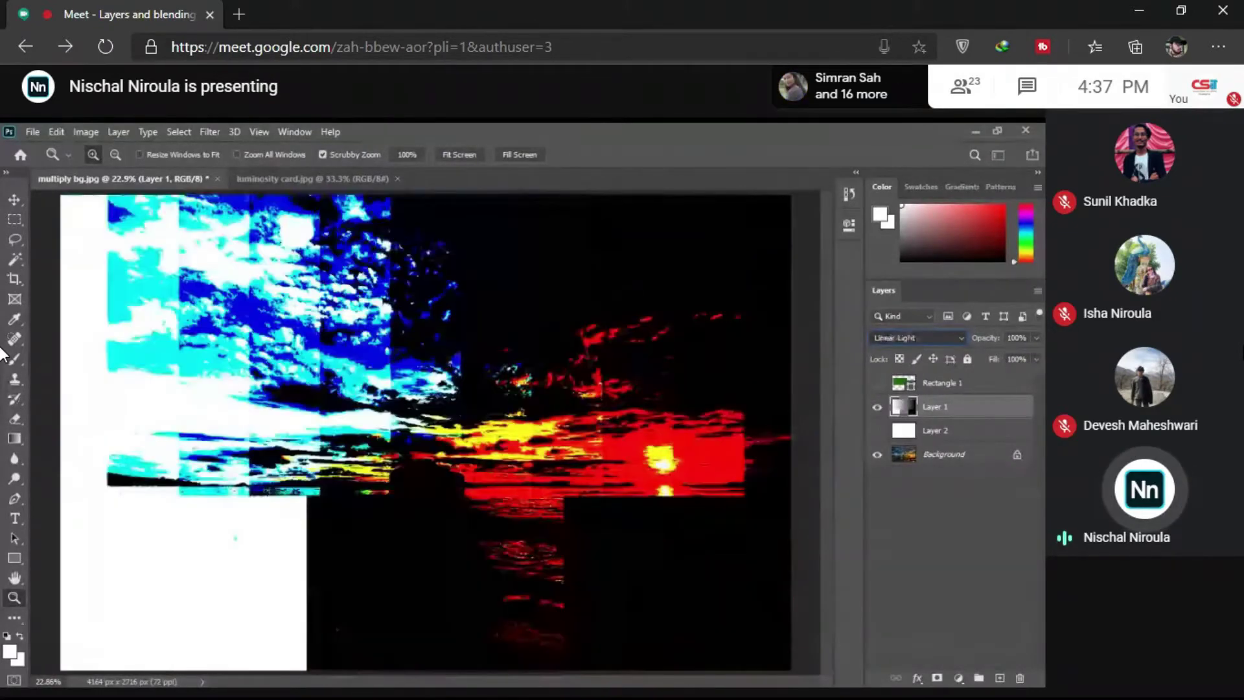
key("shift+plus")
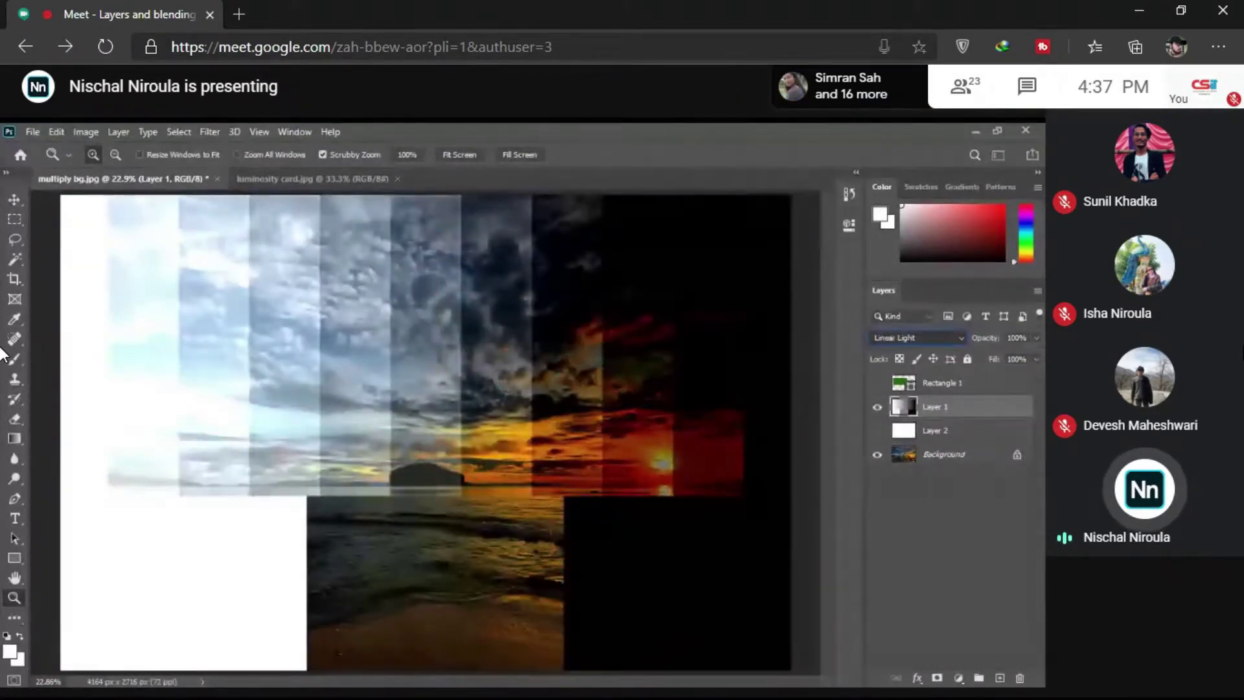
key("shift+plus")
key("shift+plus")
key("shift+plus")
key("shift+plus")
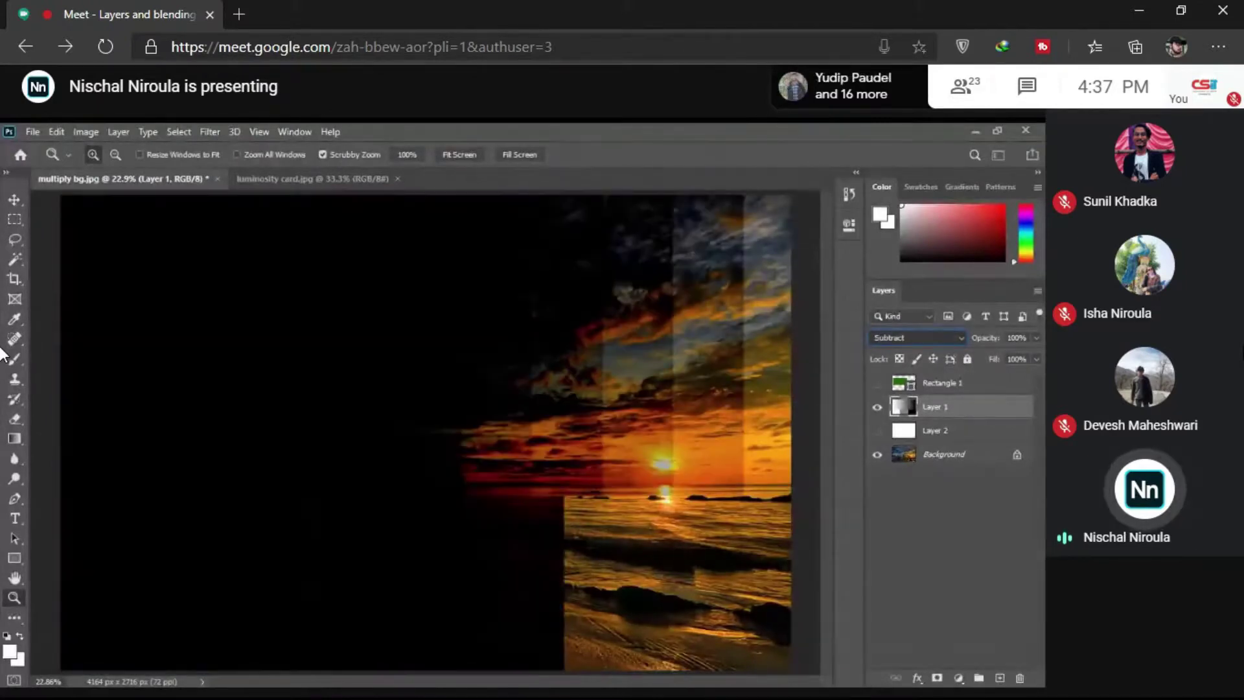
key("shift+plus")
key("shift+plus")
key("shift+minus")
key("shift+plus")
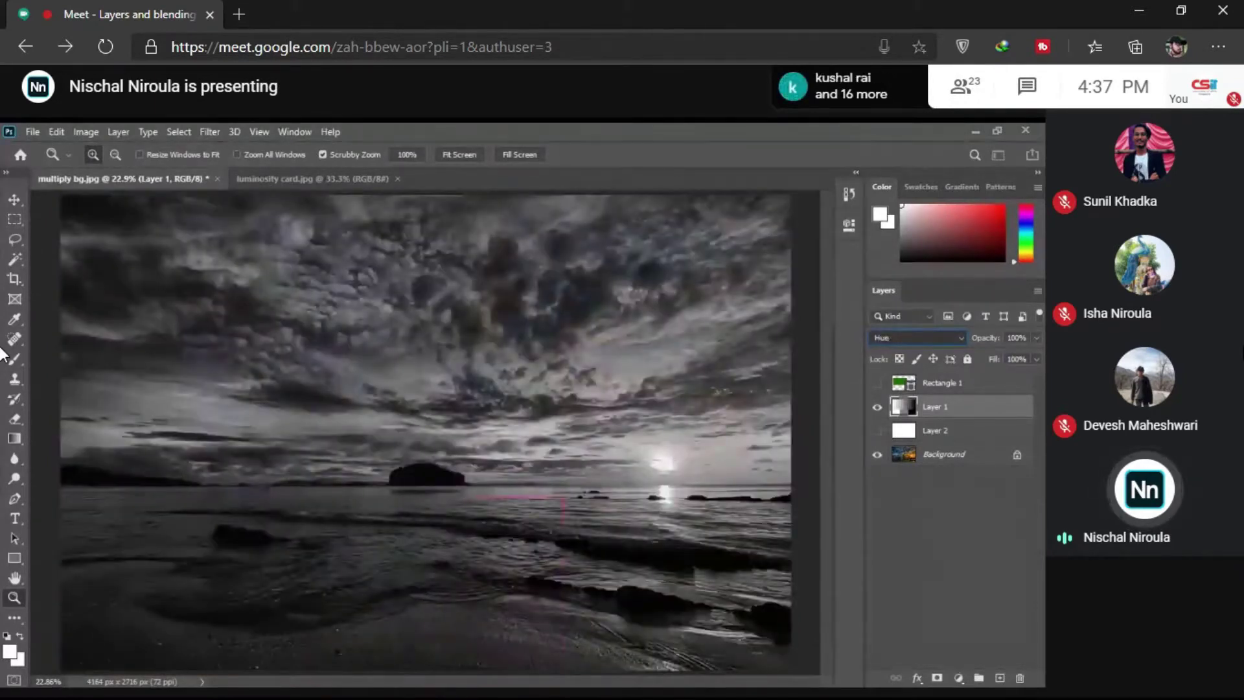
key("shift+plus")
key("shift+plus")
key("shift+plus")
key("shift+plus")
key("shift+plus")
key("shift+plus")
key("shift+plus")
key("shift+plus")
key("shift+plus")
key("shift+plus")
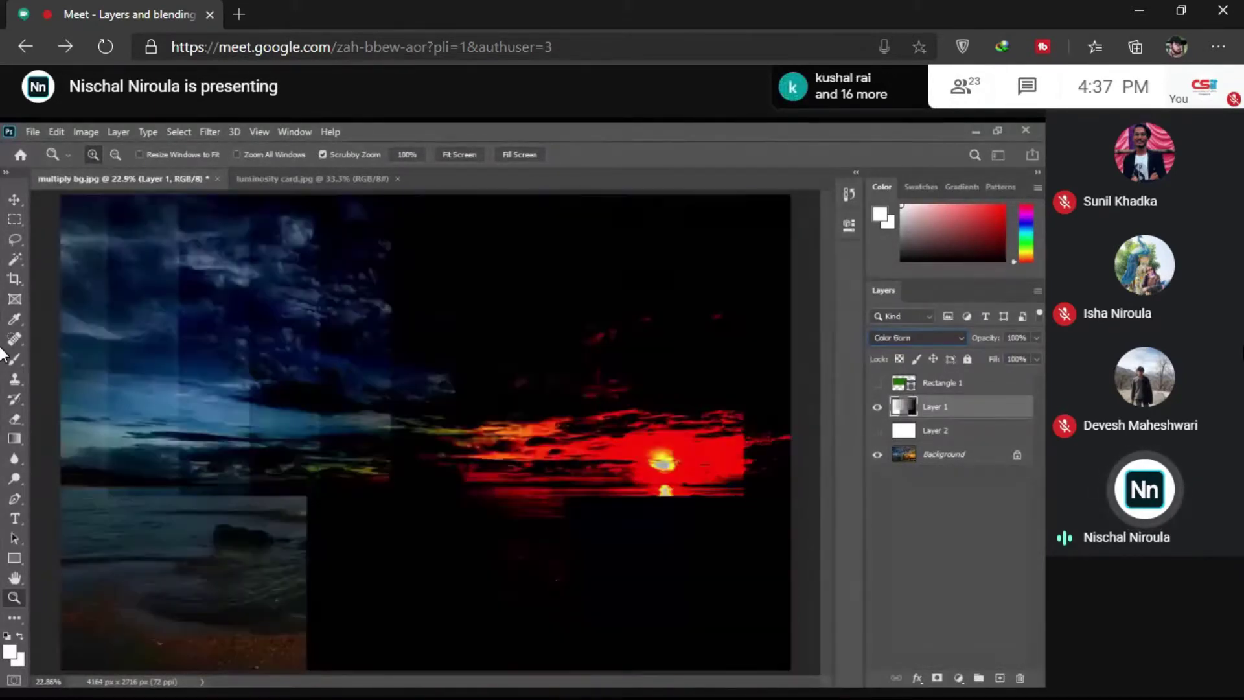
key("shift+plus")
key("shift+plus")
key("shift+plus")
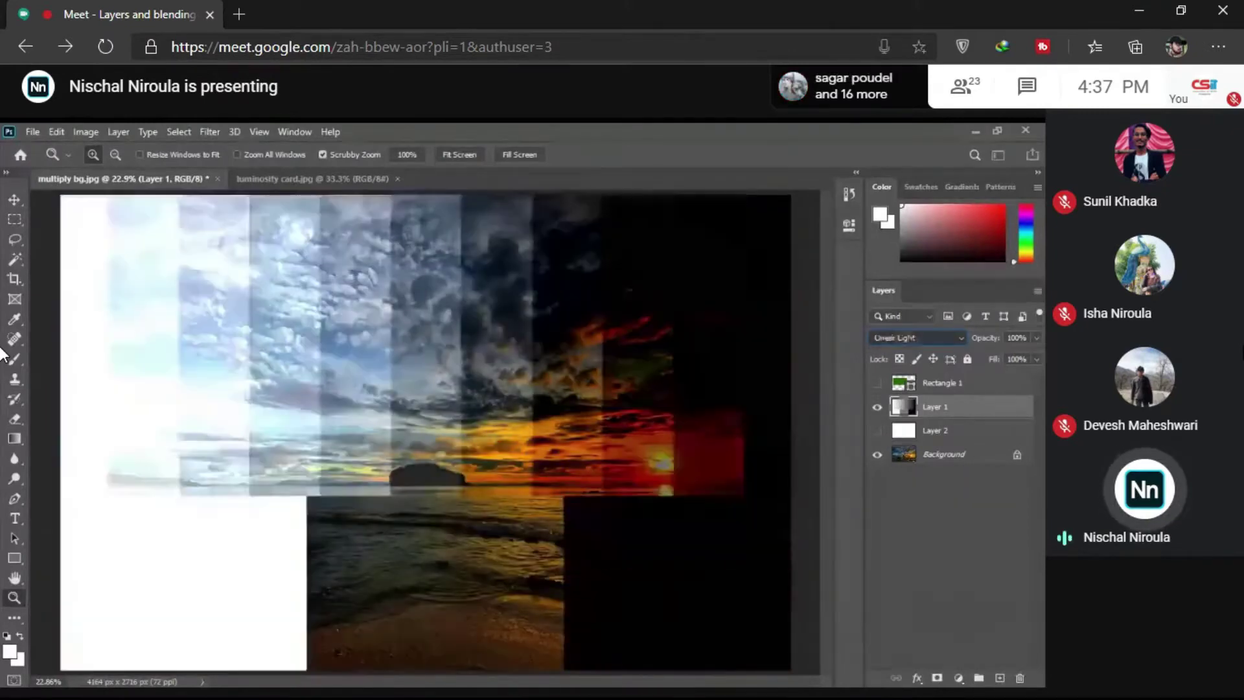
key("shift+minus")
key("shift+minus")
key("shift+minus")
key("shift+minus")
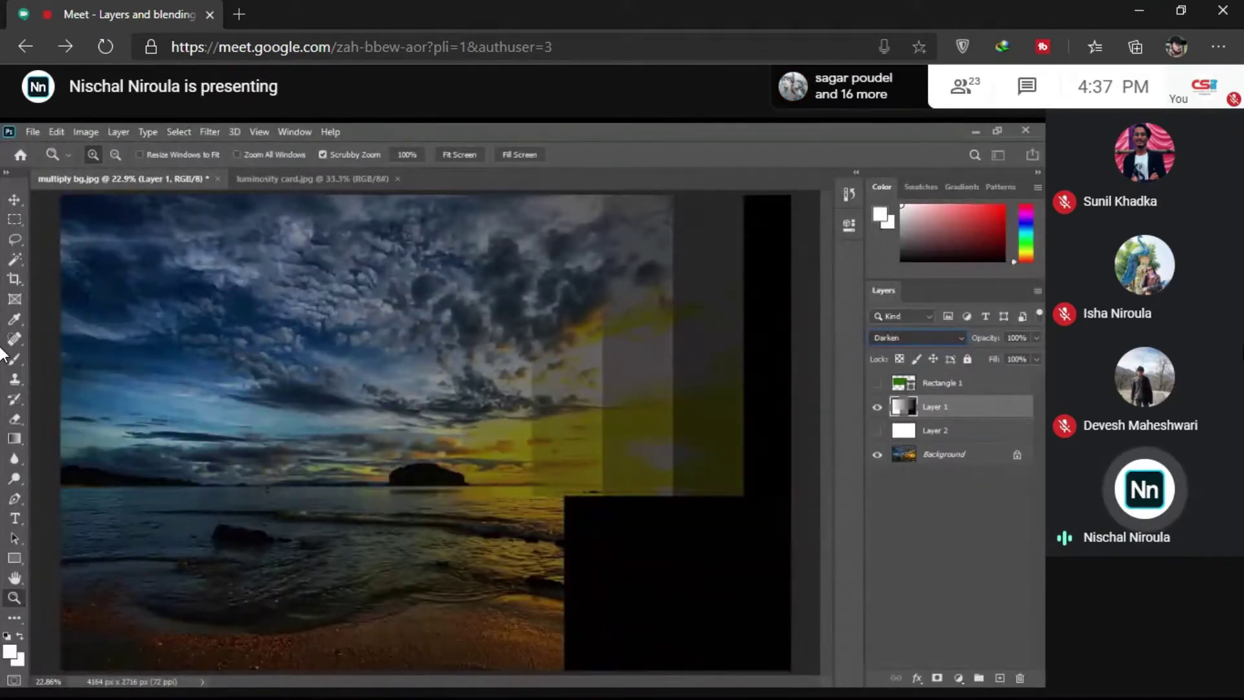
key("shift+plus")
key("shift+plus")
key("shift+plus")
key("shift+minus")
key("shift+minus")
key("shift+minus")
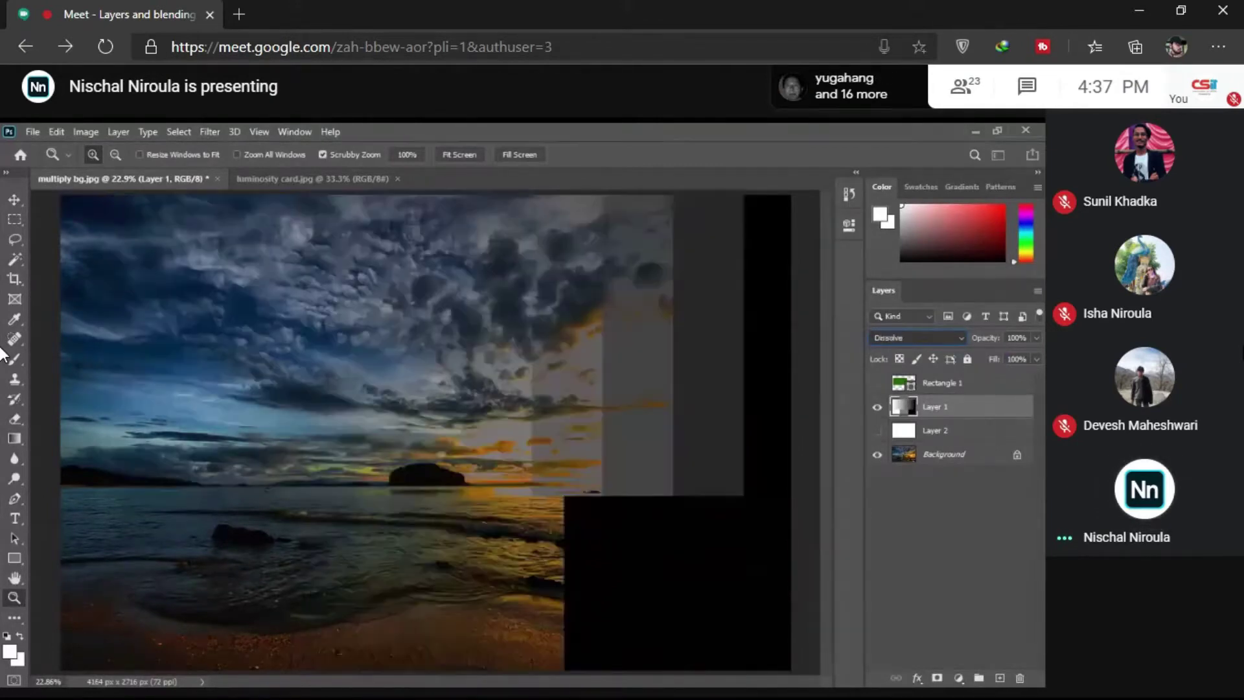
key("shift+plus")
key("shift+plus")
key("shift+plus")
key("shift+plus")
key("shift+plus")
key("shift+plus")
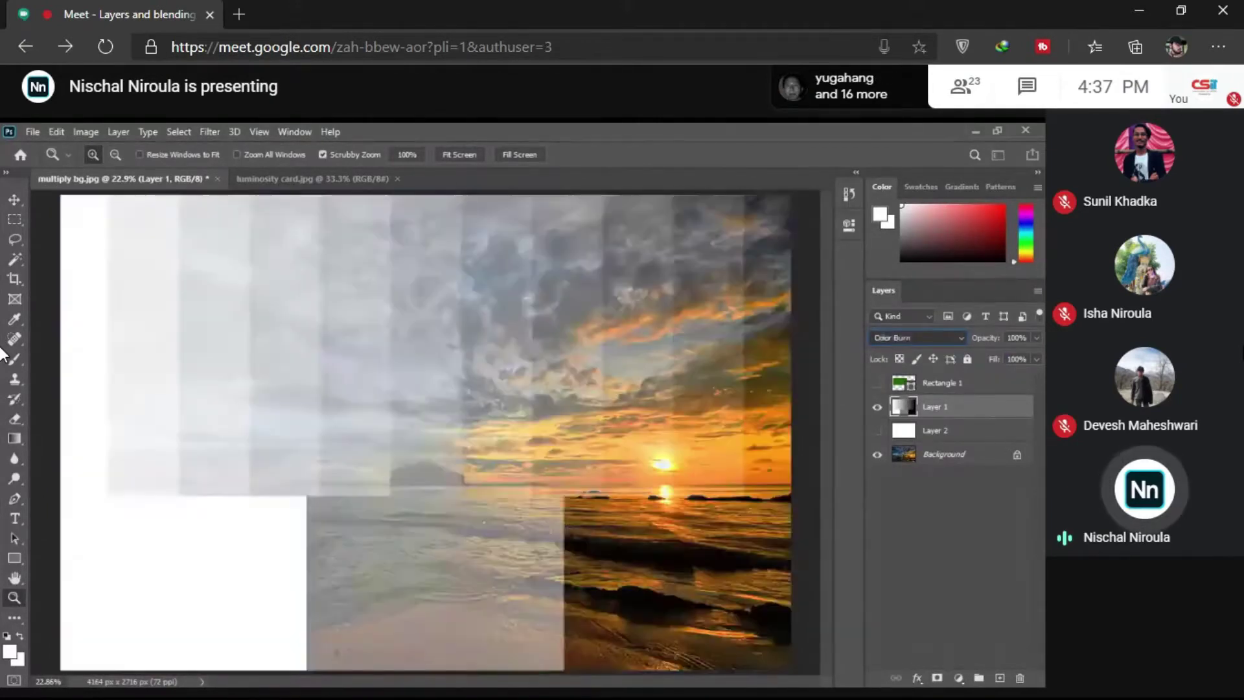
key("shift+minus")
key("shift+minus")
key("shift+minus")
key("shift+minus")
key("shift+minus")
key("shift+minus")
key("shift+plus")
key("shift+plus")
key("shift+plus")
key("shift+plus")
key("shift+plus")
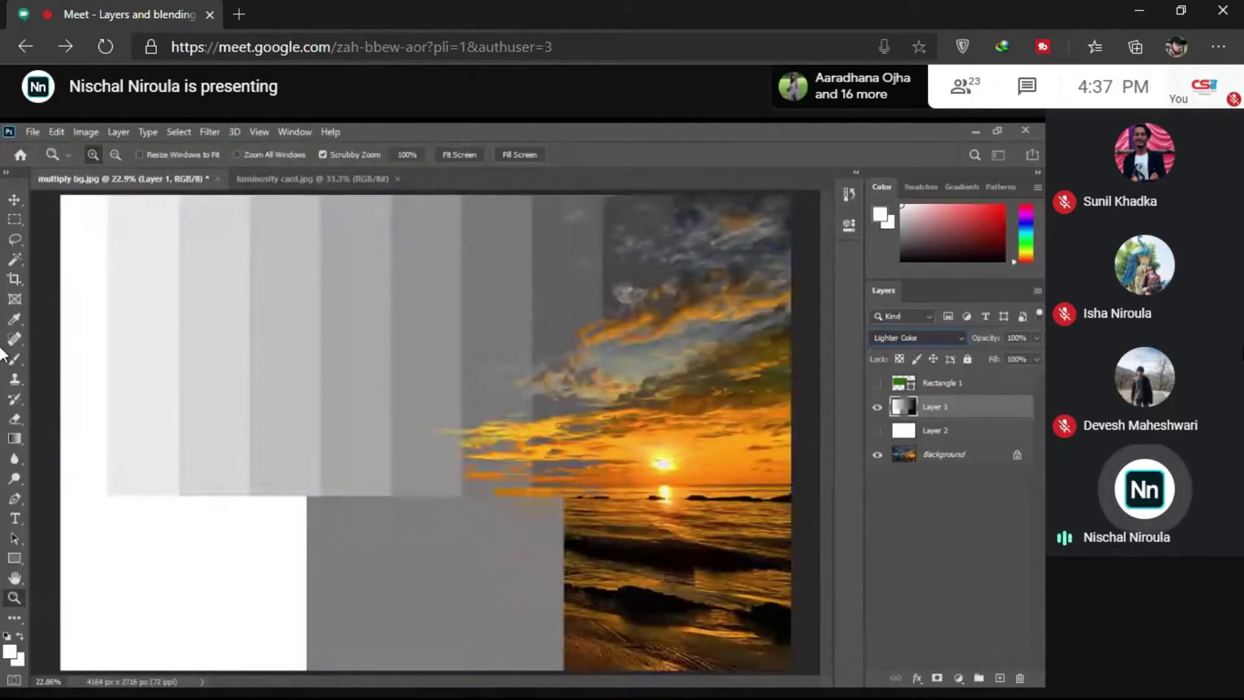
key("shift+plus")
key("shift+plus")
key("shift+minus")
key("shift+minus")
key("shift+minus")
key("shift+minus")
key("shift+minus")
key("shift+minus")
key("shift+minus")
key("shift+minus")
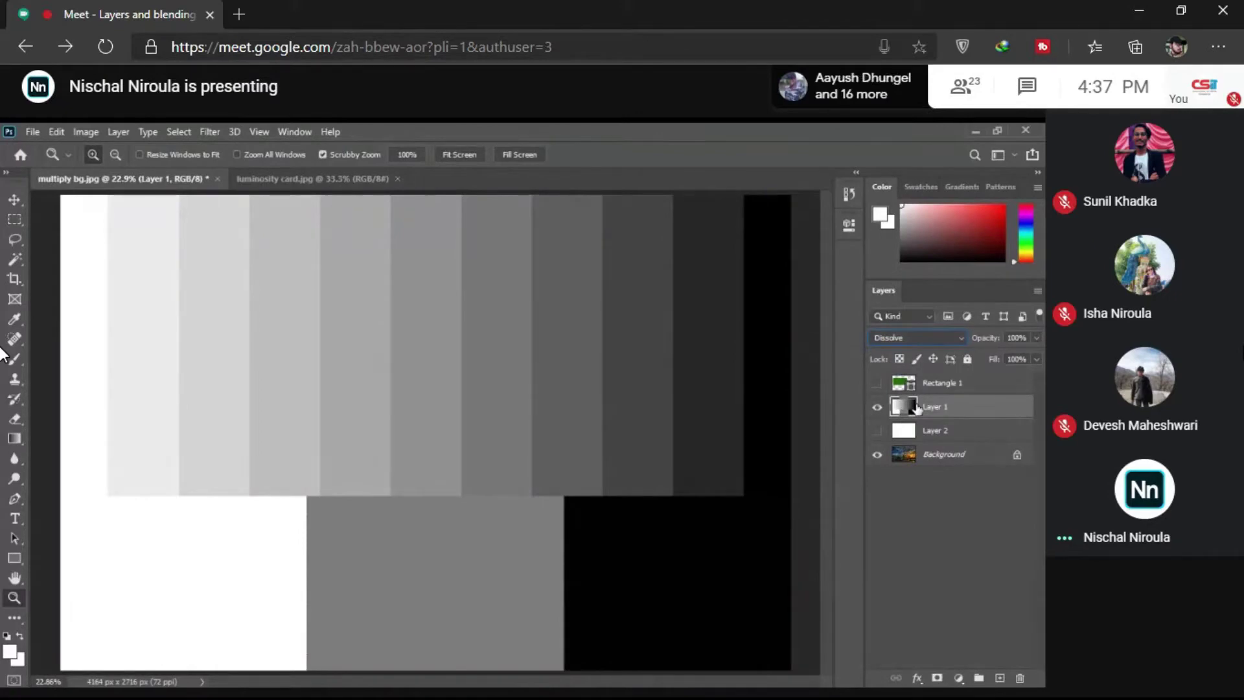
key("shift+plus")
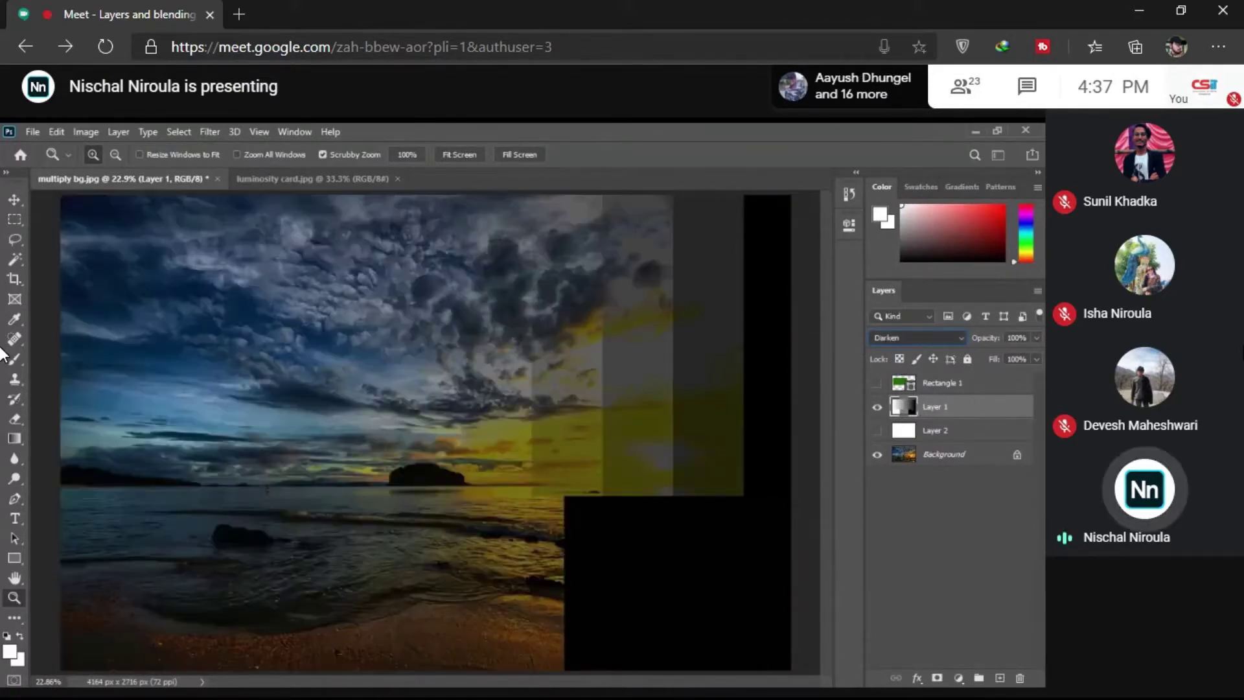
key("shift+plus")
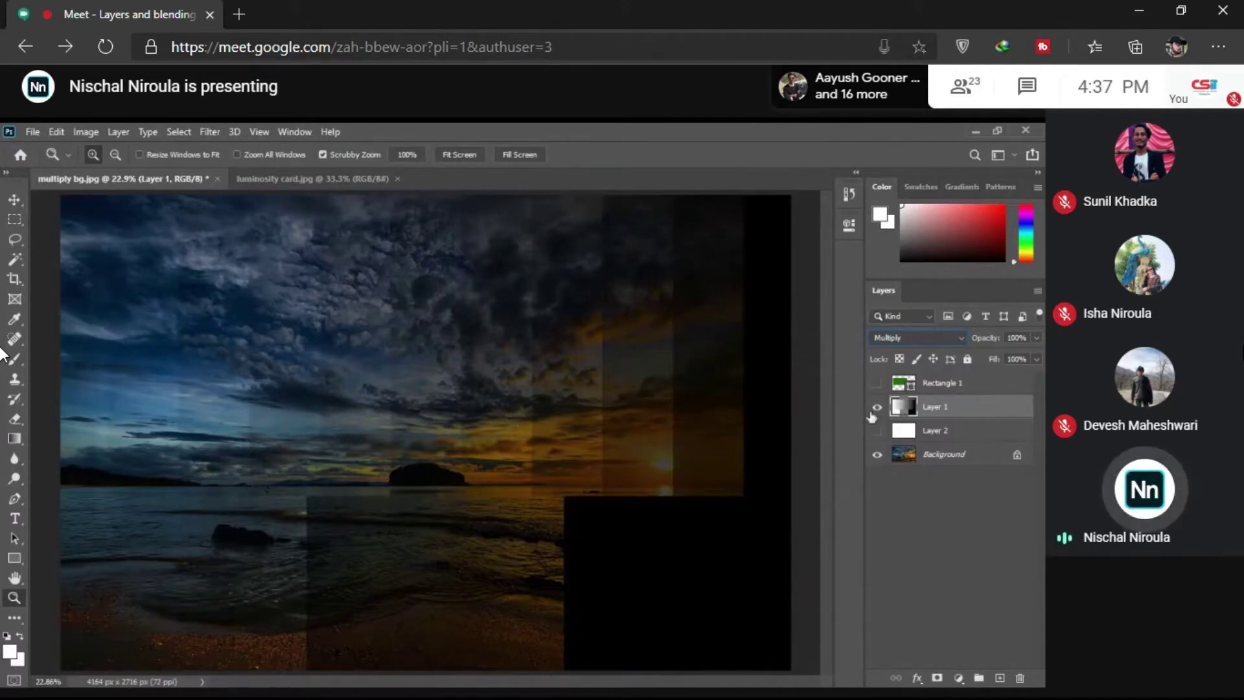
key("alt+shift+n")
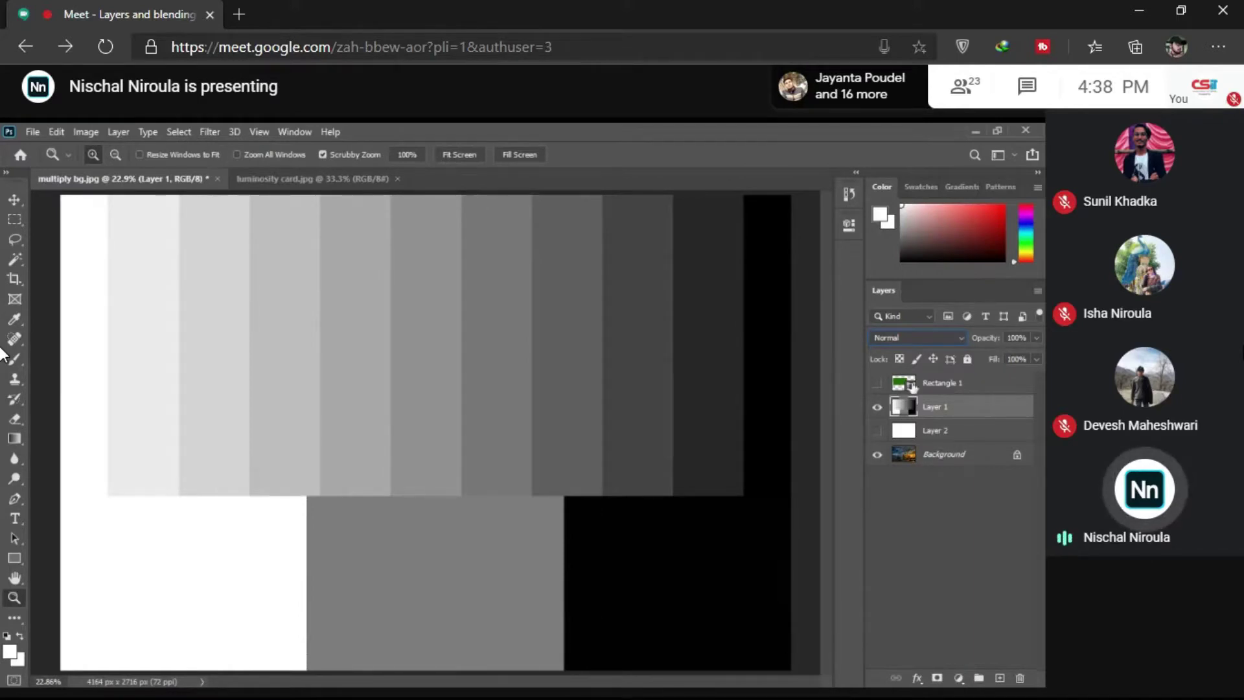
Step: Scroll Layer 1's blend mode list down to Multiply
scroll(903, 340, "down", 3)
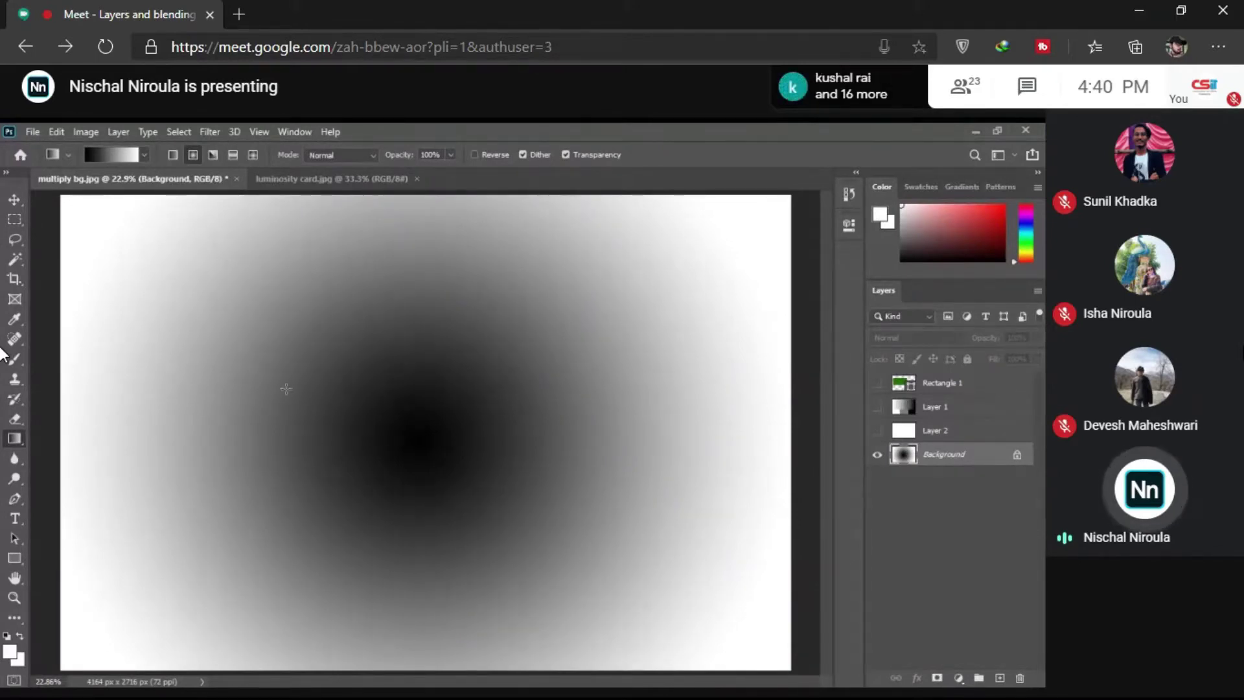
Step: Enable the gradient's Reverse option and undo the radial gradient on the Background
left_click(473, 156)
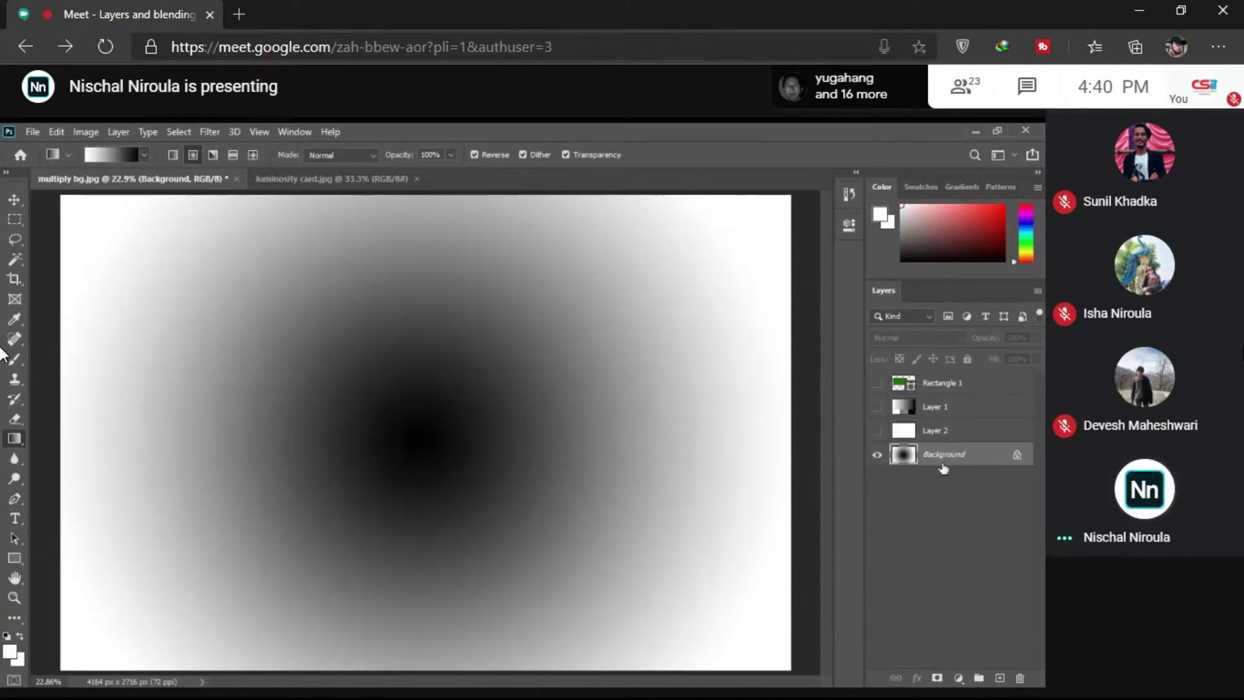
key("ctrl+z")
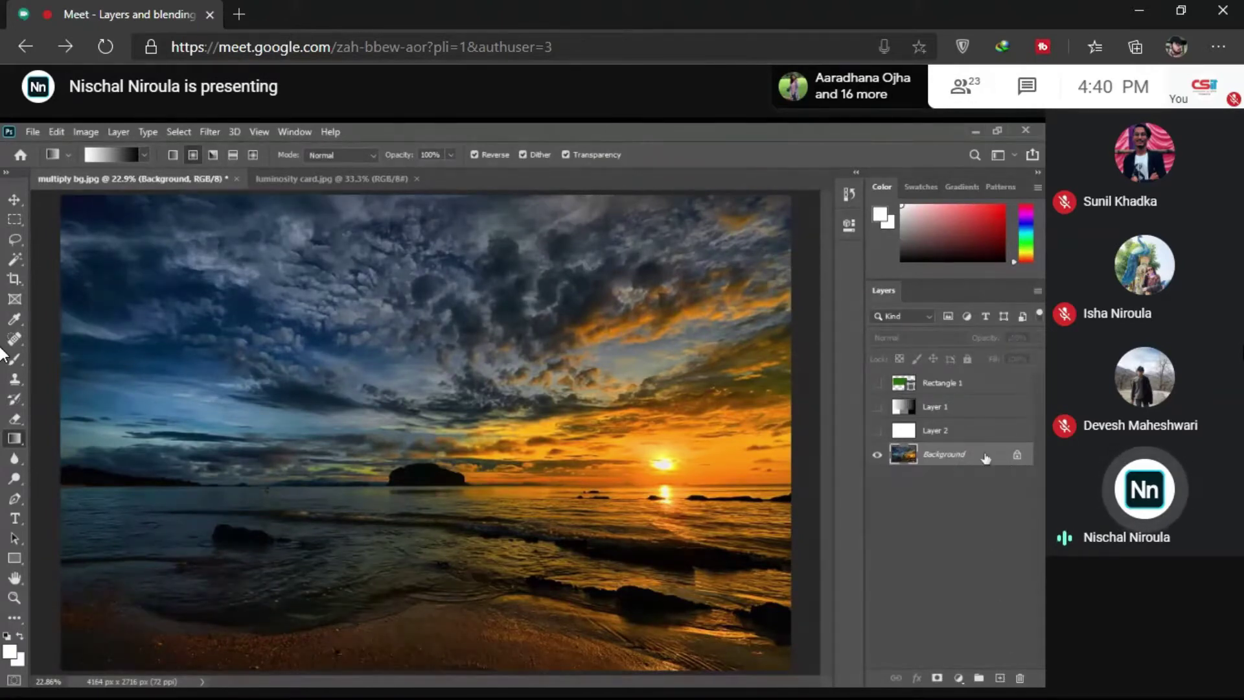
Step: Add an empty Layer 3 above the sunset Background using Create New Layer
left_click(999, 677)
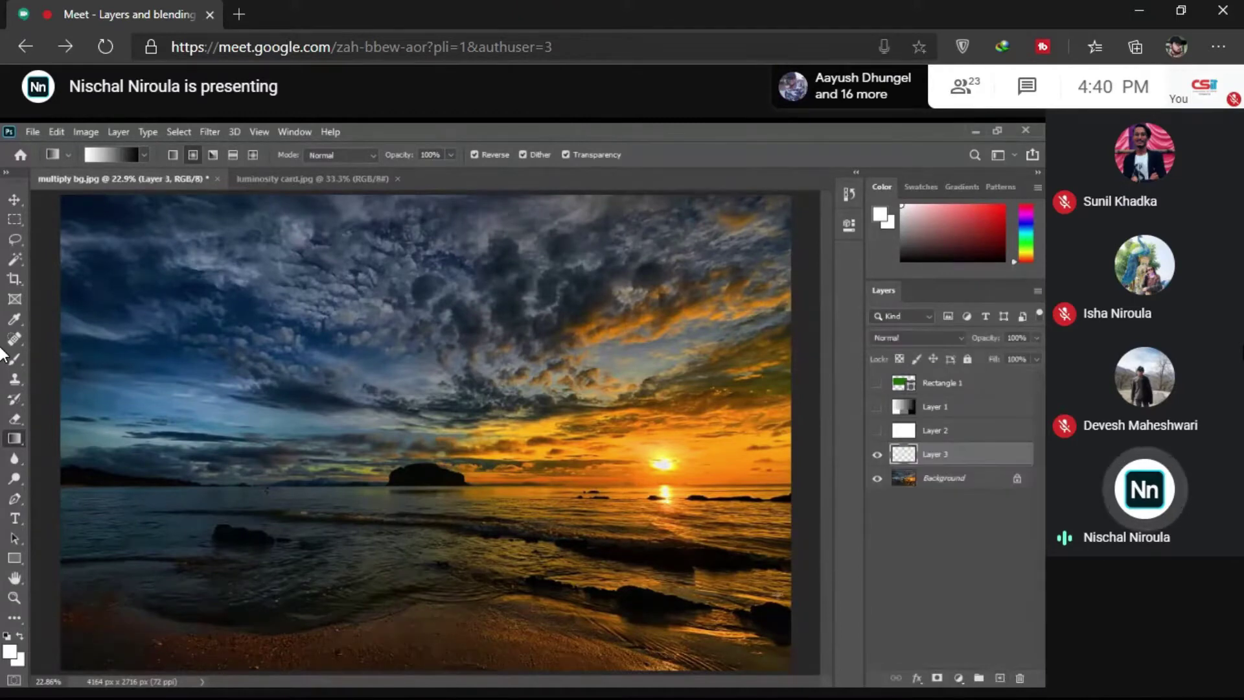
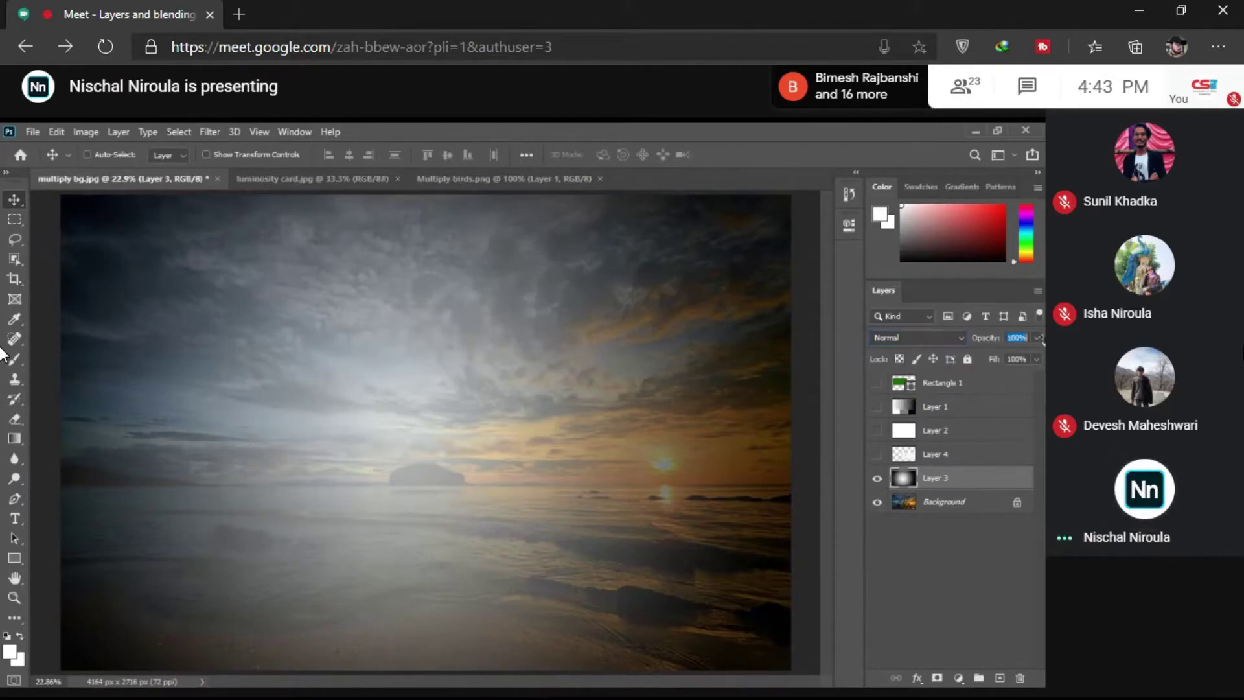
Step: Hide the radial gradient Layer 3 to reveal the sunset photo
left_click(877, 478)
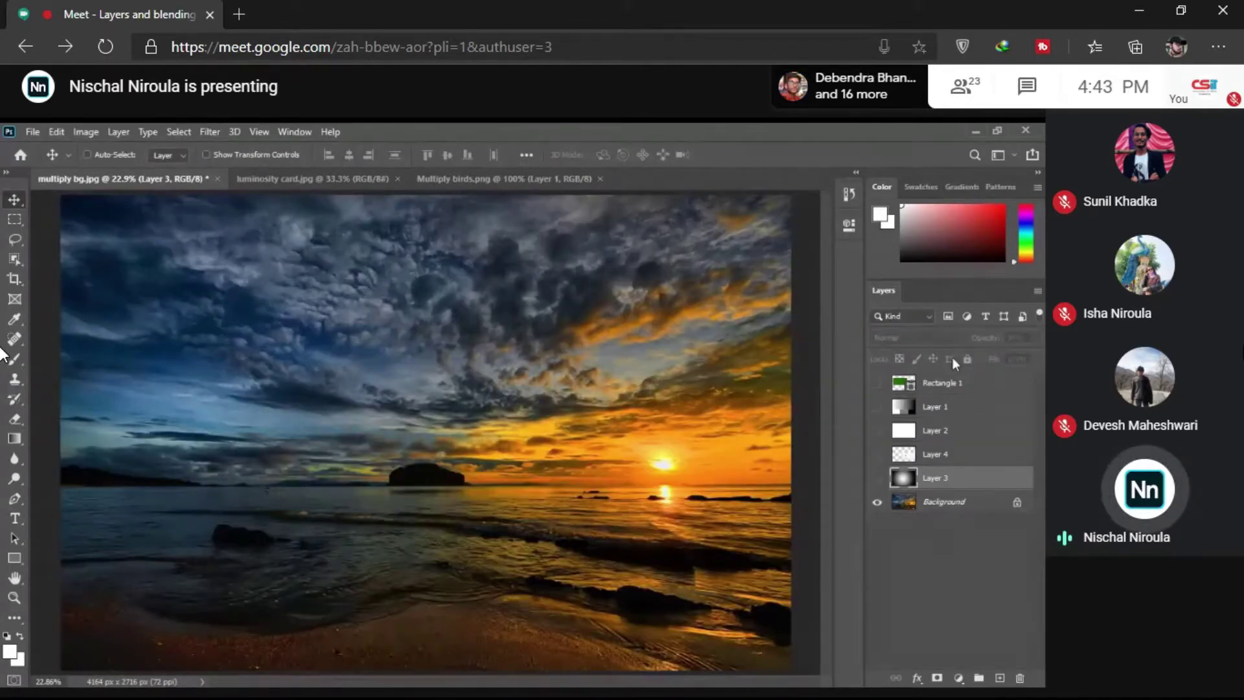
left_click(878, 479)
left_click(877, 478)
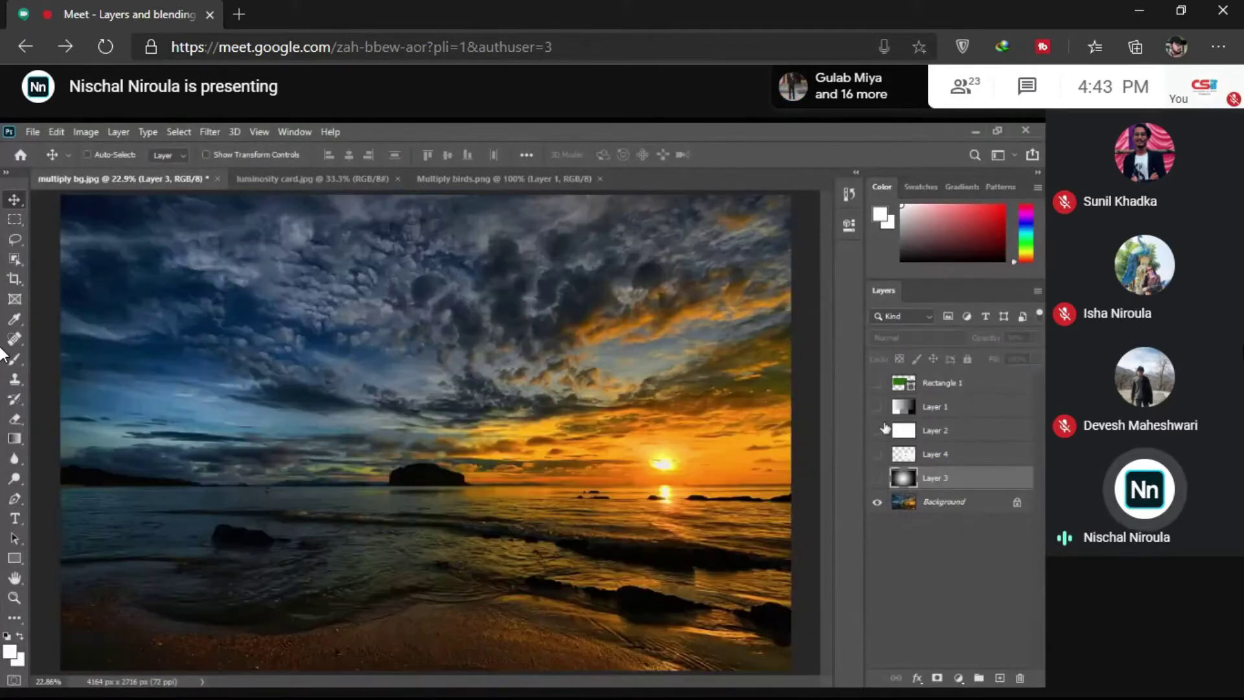
Step: Show Layer 1, change its blend mode from Multiply to Screen, then hide it again
left_click(877, 406)
left_click(942, 406)
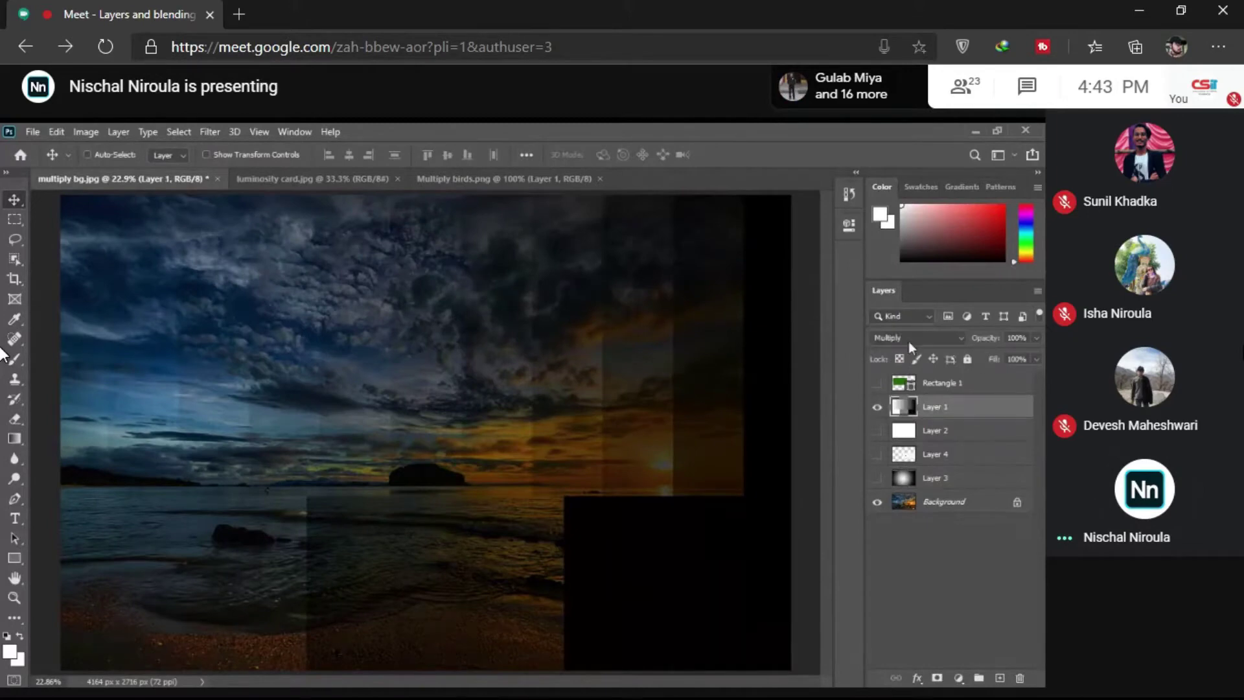
scroll(909, 338, "down", 5)
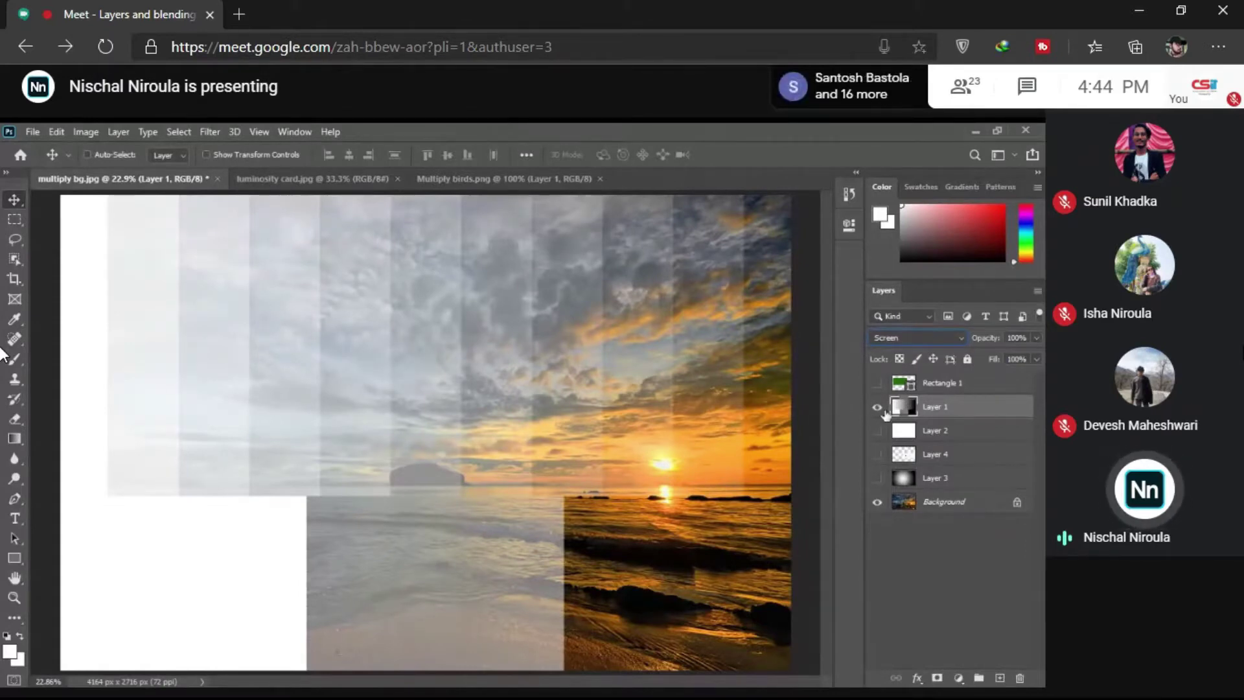
left_click(877, 406)
Step: Show and select Layer 3, set it to 100% opacity, and blend it with Screen, then Multiply
left_click(877, 478)
left_click(924, 487)
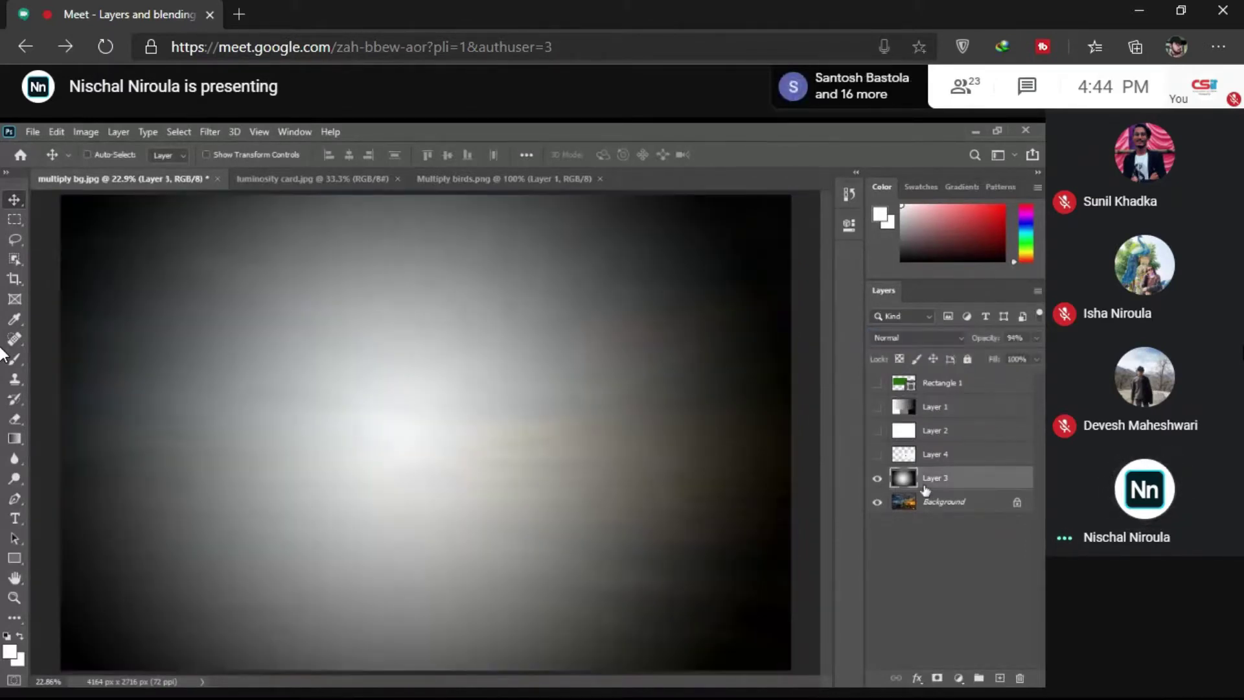
key("0")
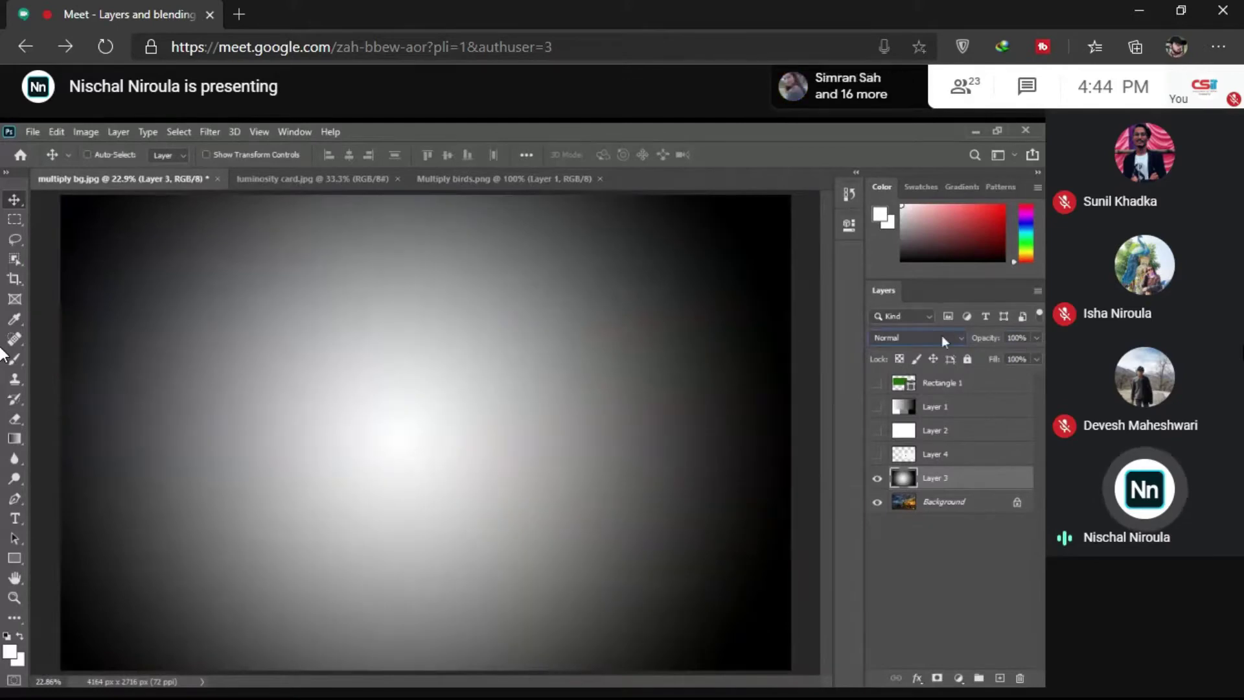
key("Down")
key("Down")
key("Down")
key("Down")
key("Down")
key("Down")
key("Down")
key("Down")
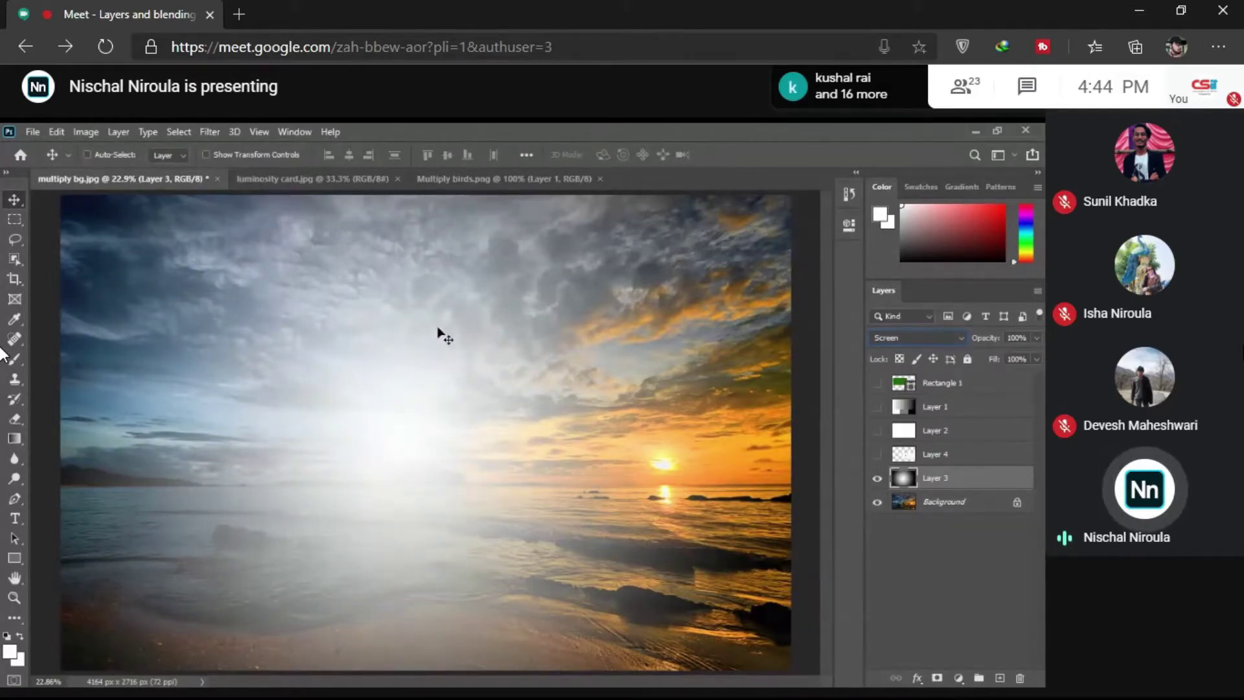
left_click(900, 341)
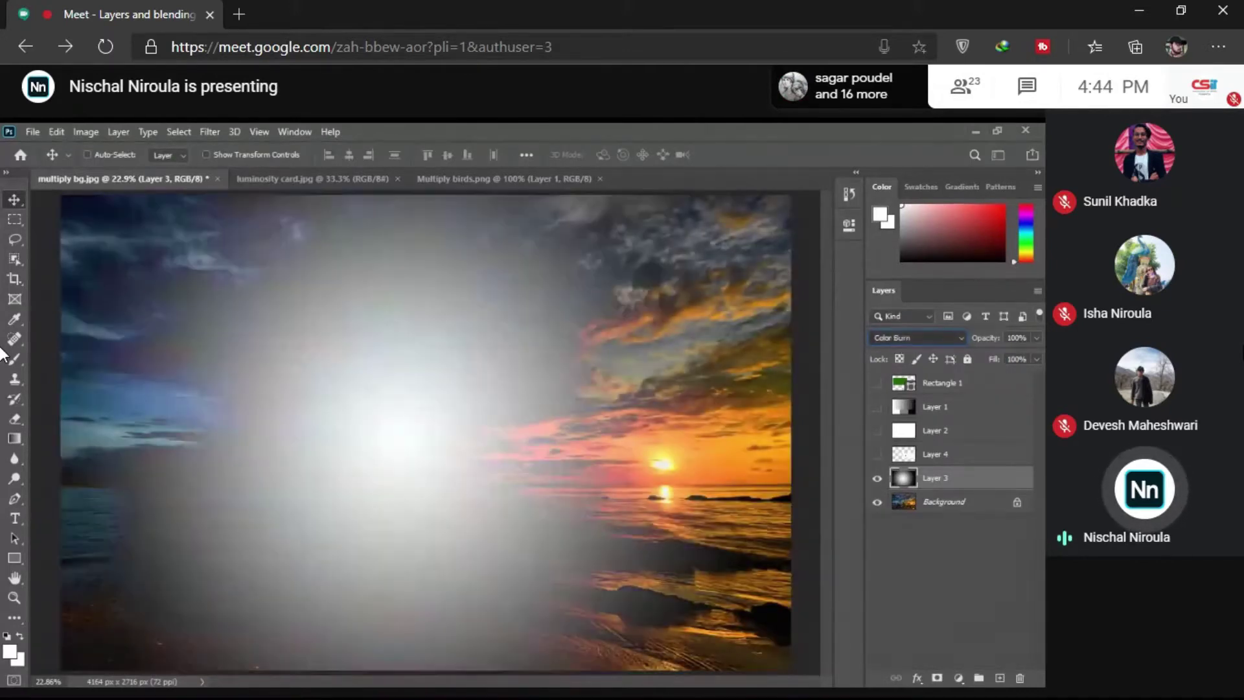
left_click(894, 367)
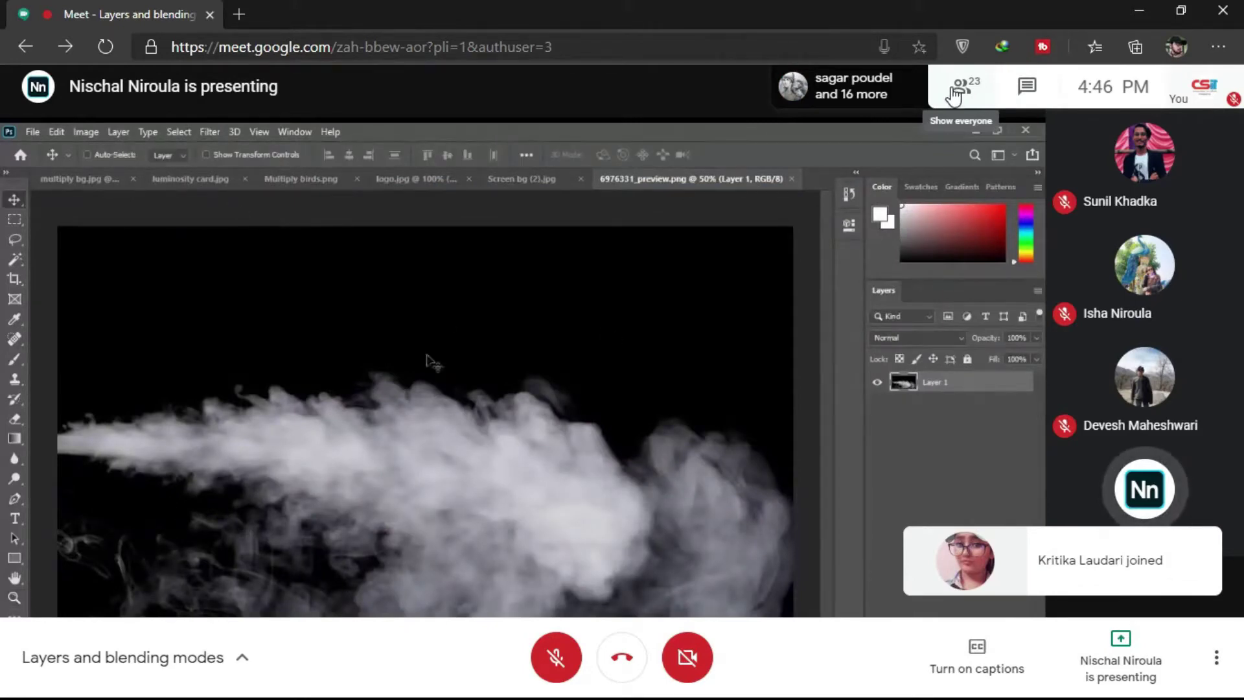
left_click(954, 94)
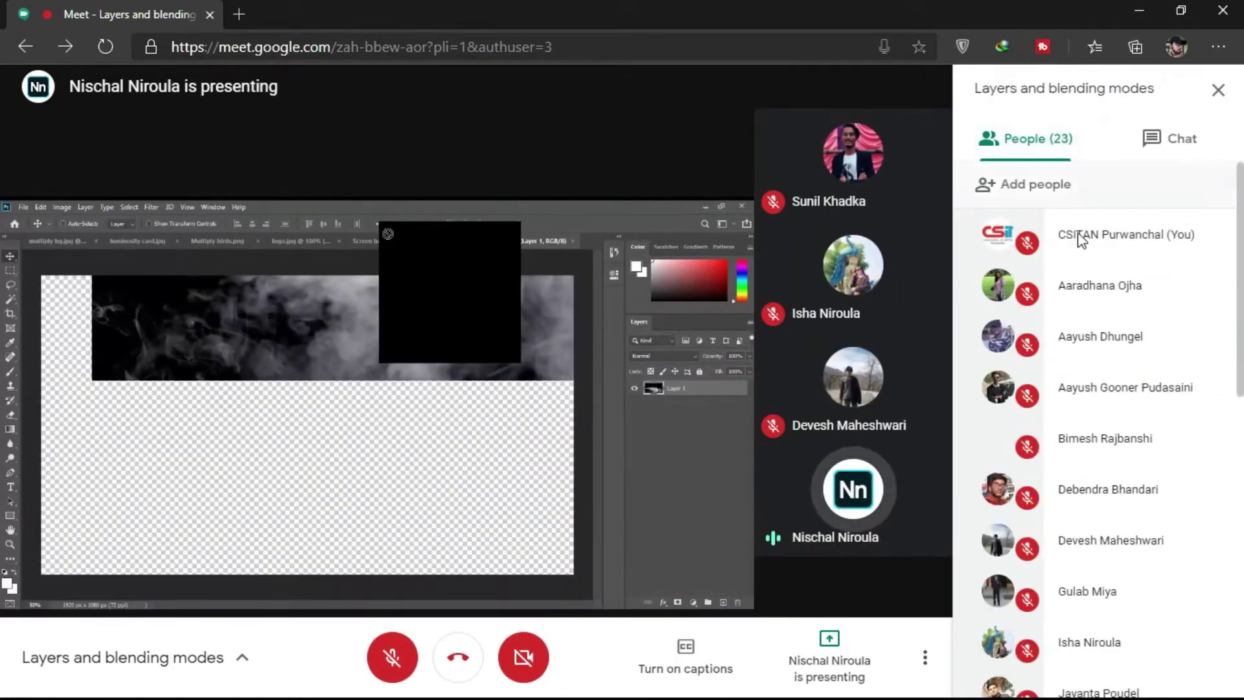
scroll(1084, 256, "down", 10)
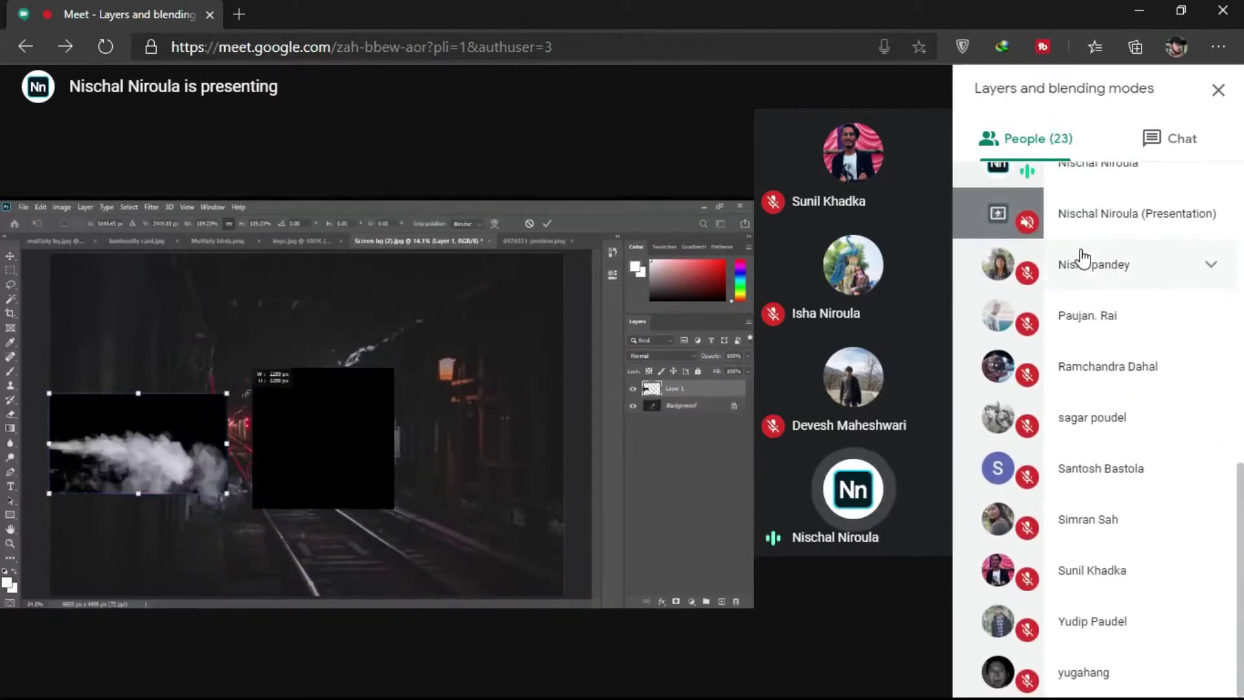
left_click(1082, 259)
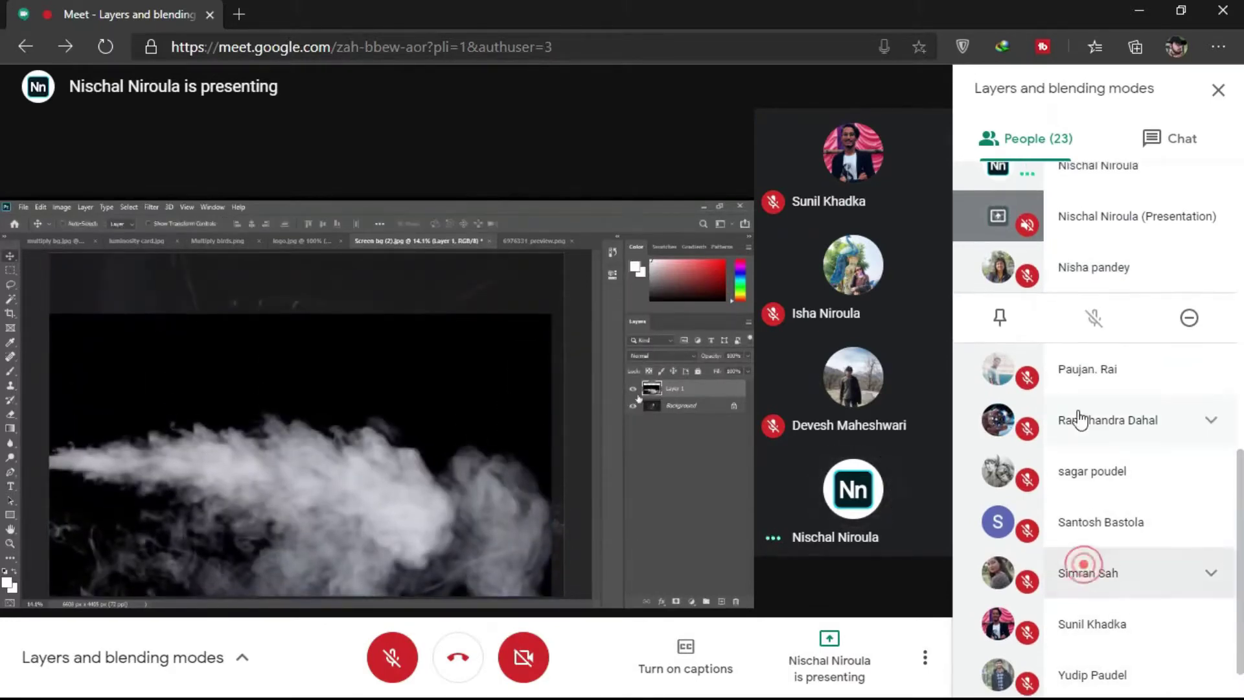
scroll(1080, 418, "up", 1)
scroll(1080, 418, "up", 10)
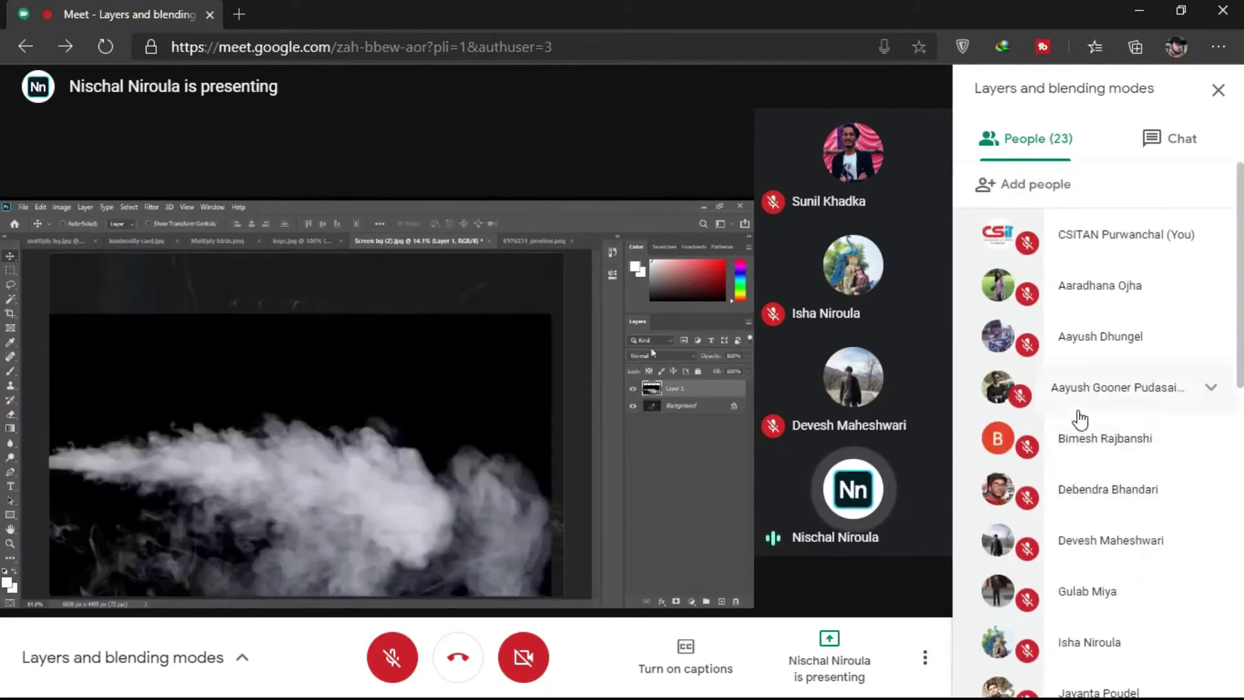
left_click(1079, 421)
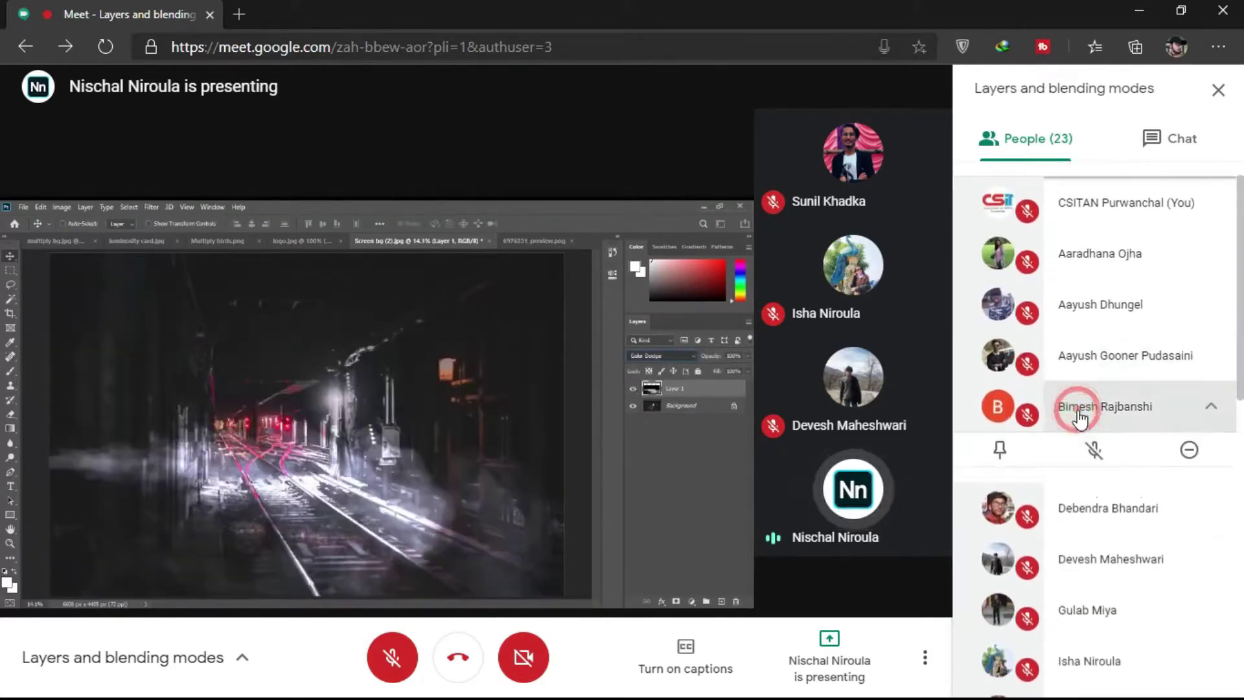
scroll(1079, 420, "down", 3)
scroll(1079, 420, "down", 8)
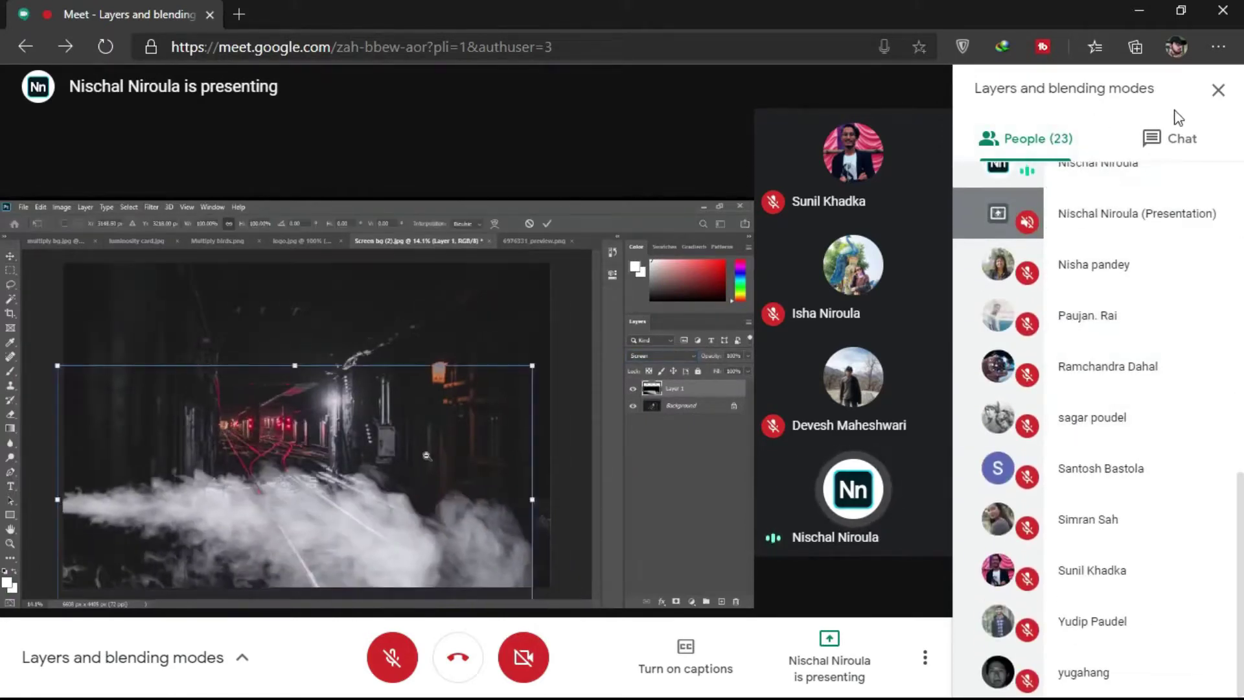
left_click(1217, 89)
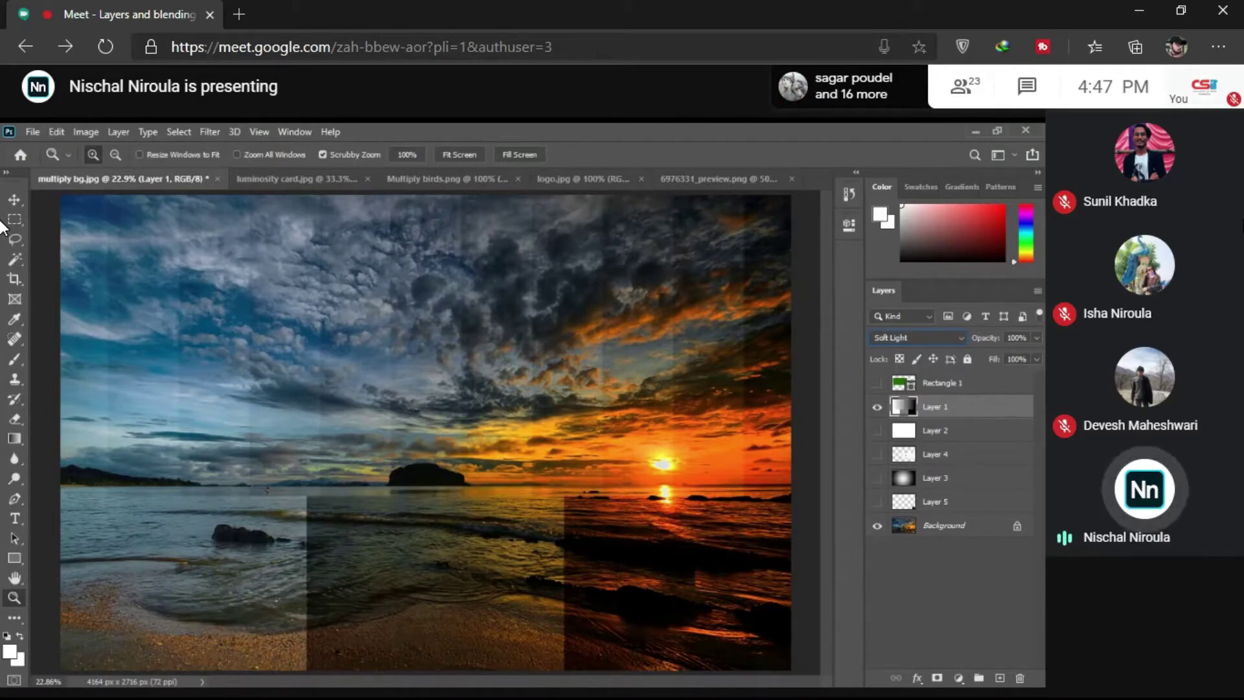
Step: Toggle Layer 1's Soft Light overlay on and off repeatedly, then hide it and select Background
left_click(875, 408)
left_click(876, 408)
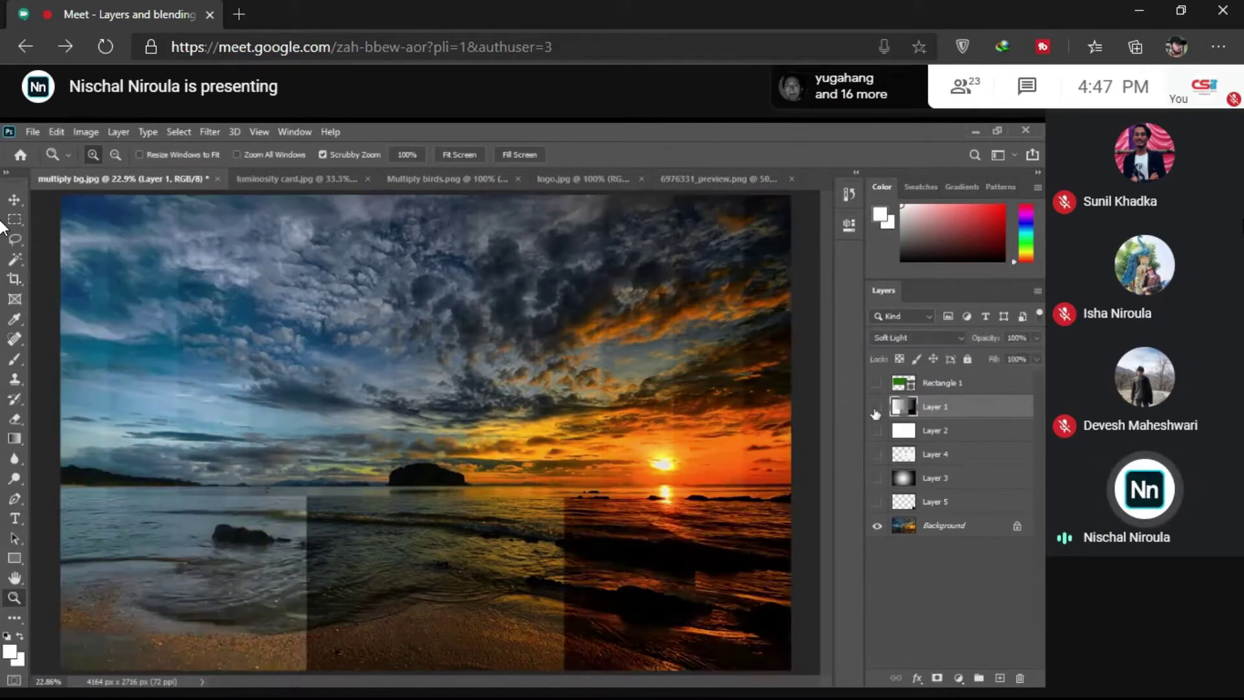
left_click(875, 408)
left_click(876, 408)
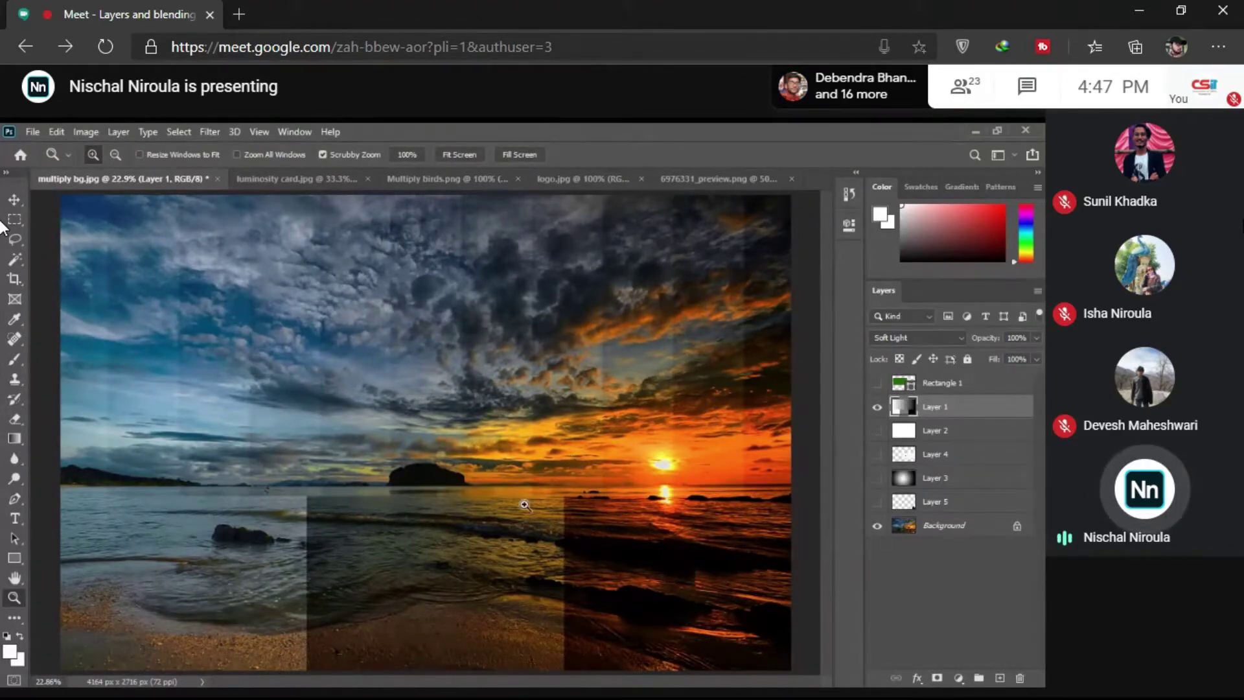
left_click(878, 408)
left_click(879, 413)
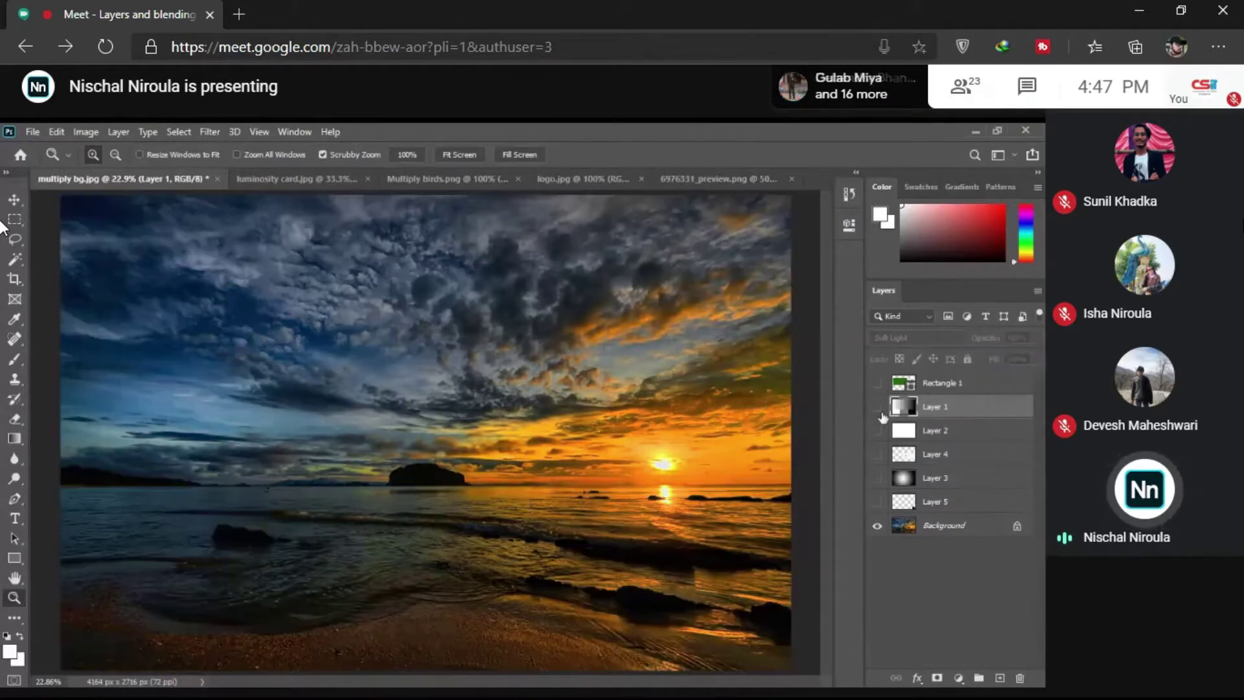
left_click(879, 413)
left_click(878, 412)
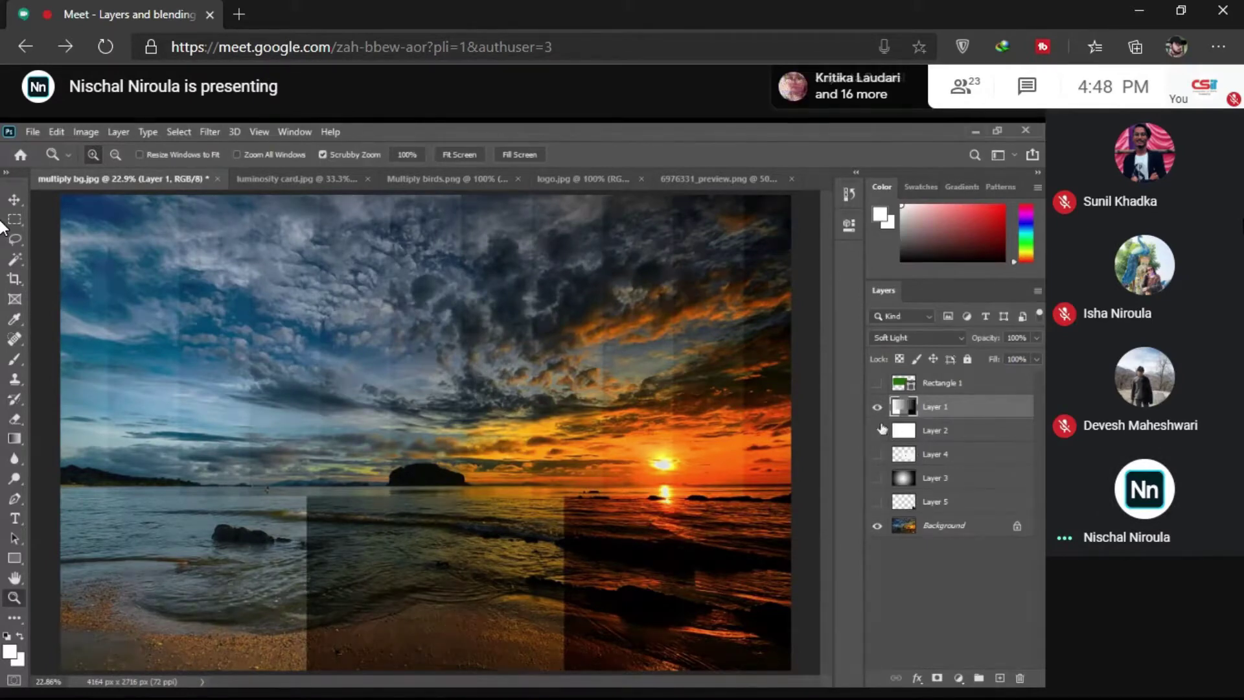
left_click(877, 407)
left_click(935, 528)
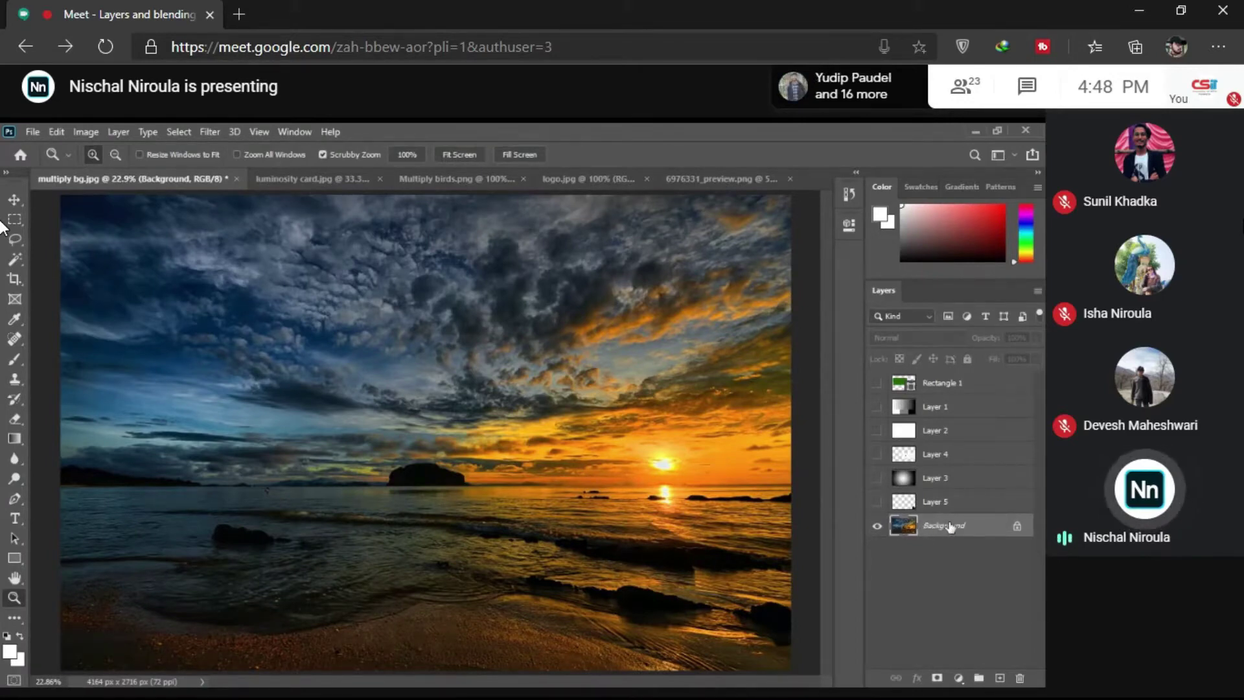
Step: Duplicate the Background as a Background copy layer and scroll its blend mode to Color Dodge
right_click(950, 526)
left_click(954, 358)
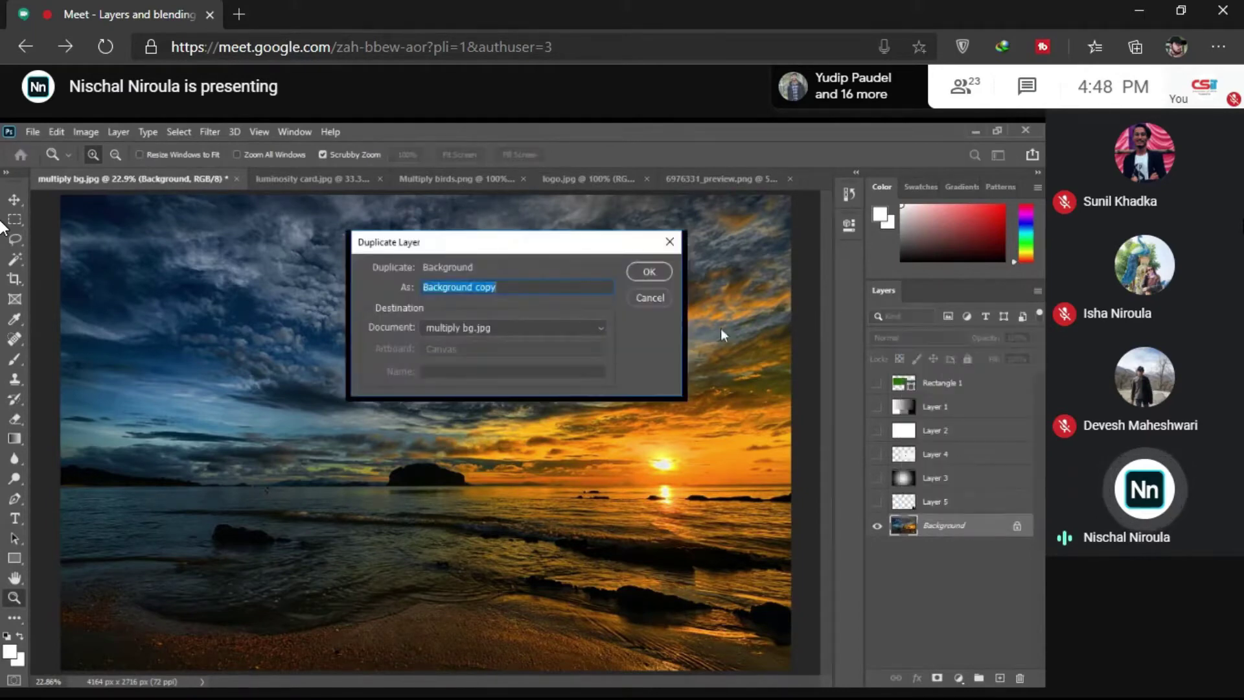
left_click(649, 277)
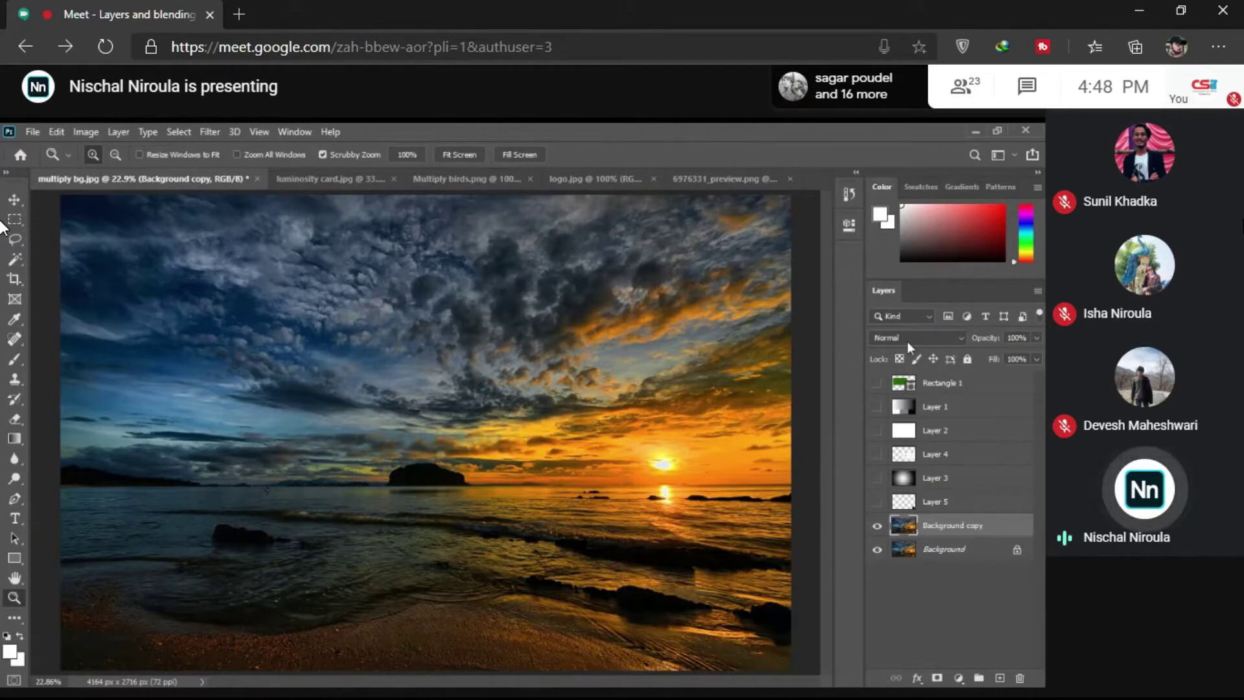
scroll(907, 337, "down", 9)
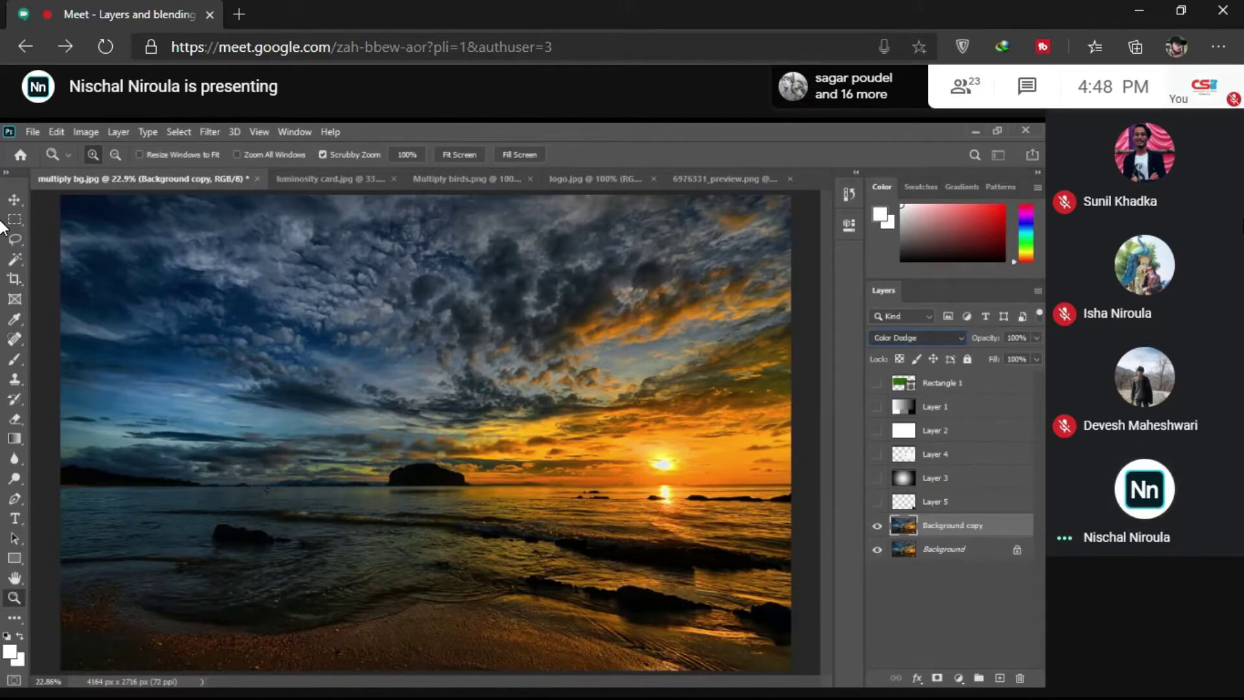
scroll(907, 337, "down", 4)
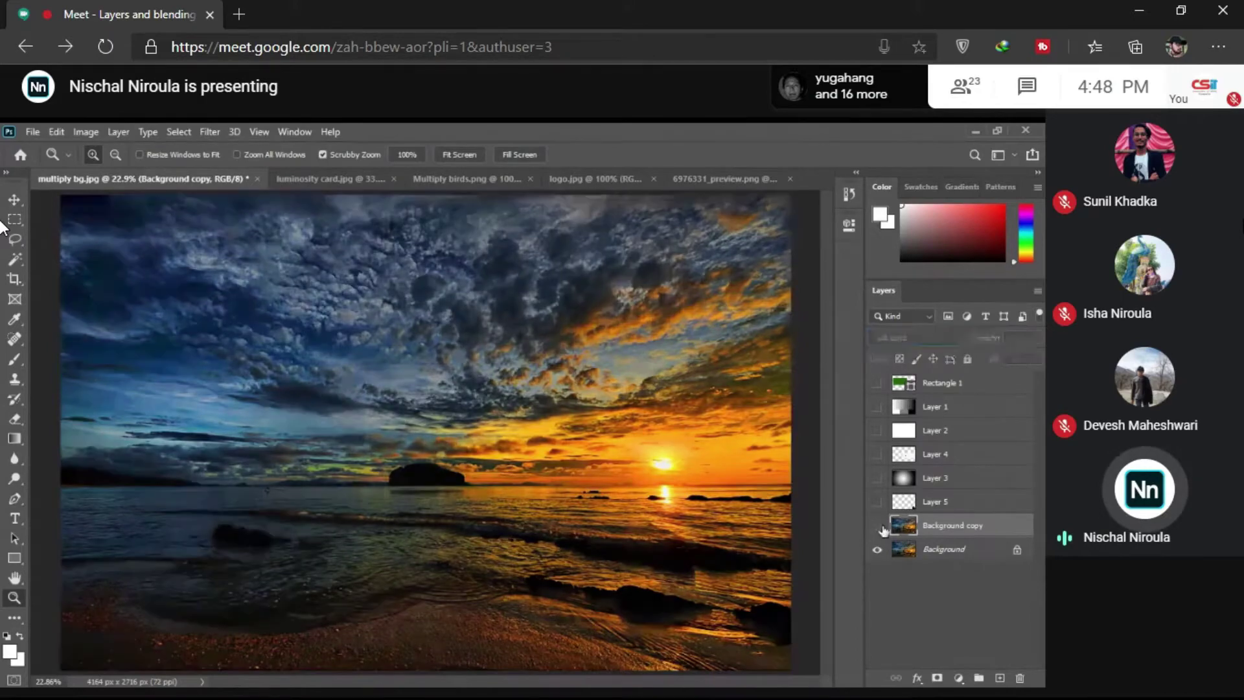
left_click(877, 525)
left_click(877, 525)
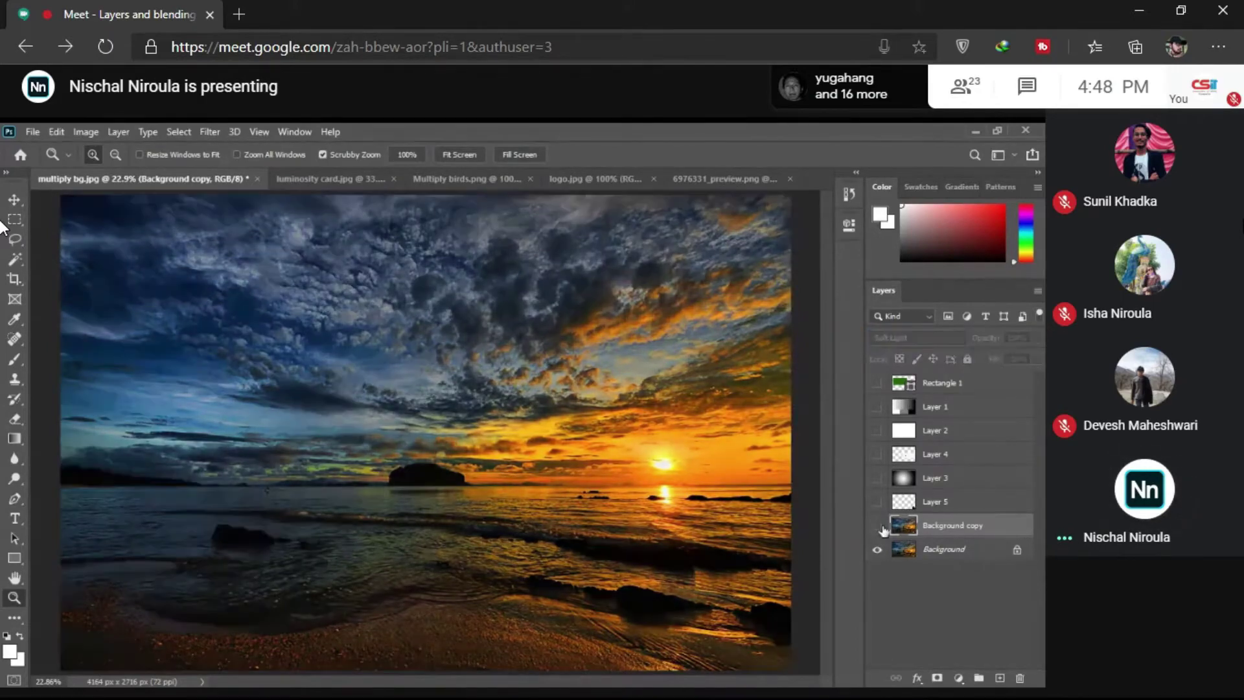
left_click(878, 526)
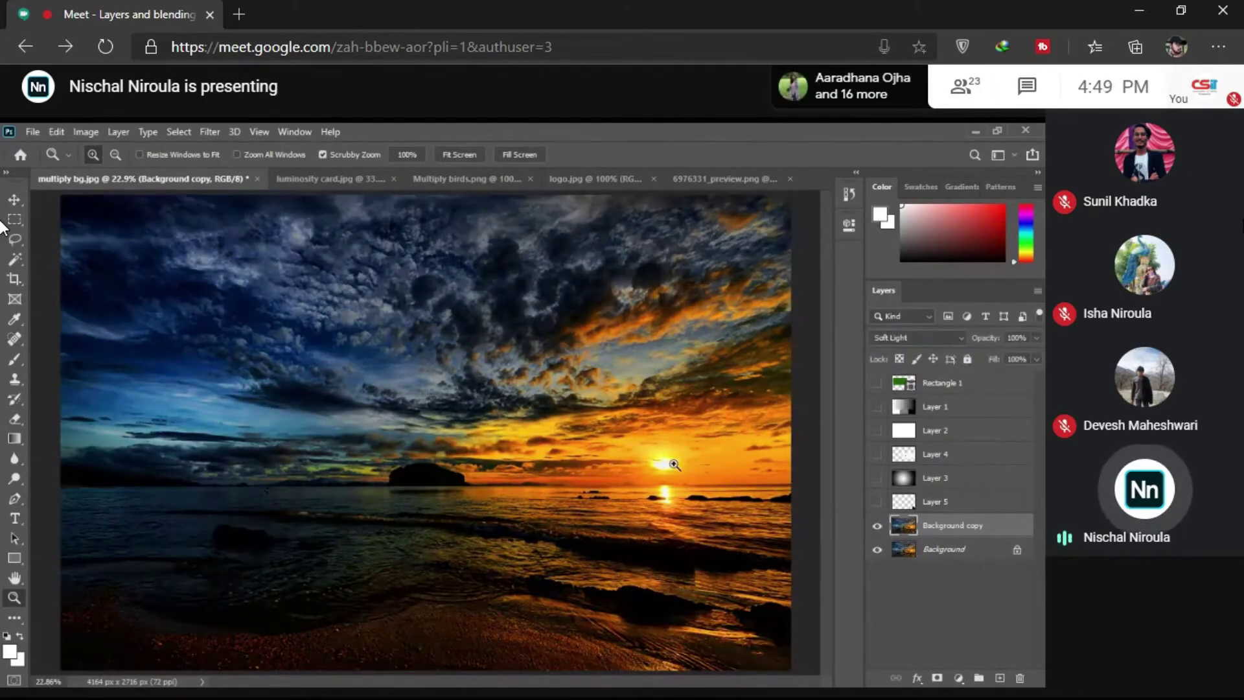
left_click_drag(671, 464, 684, 453)
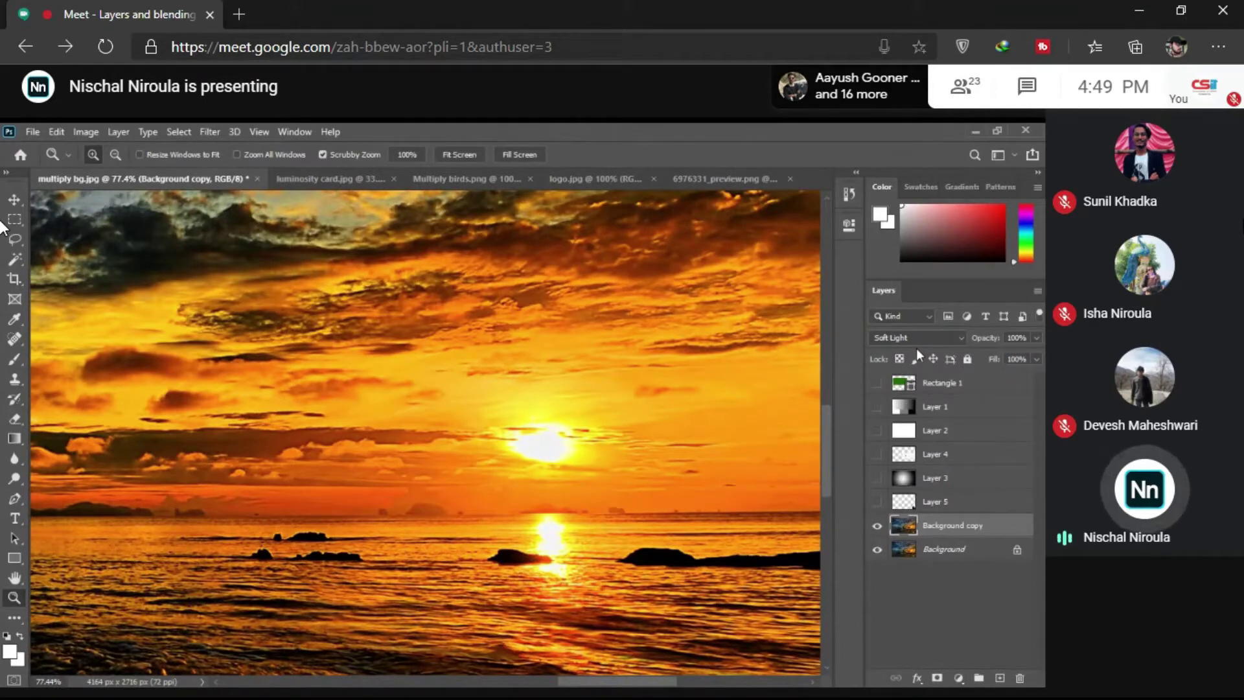
left_click(877, 527)
left_click(878, 526)
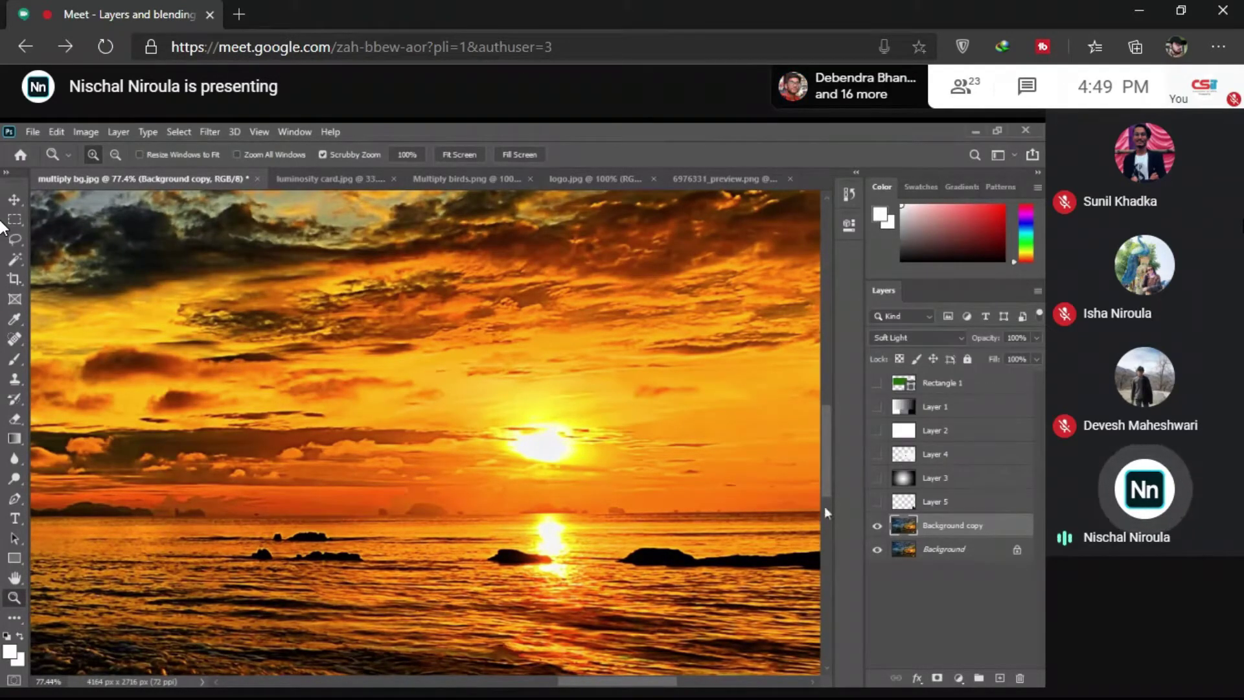
left_click(877, 527)
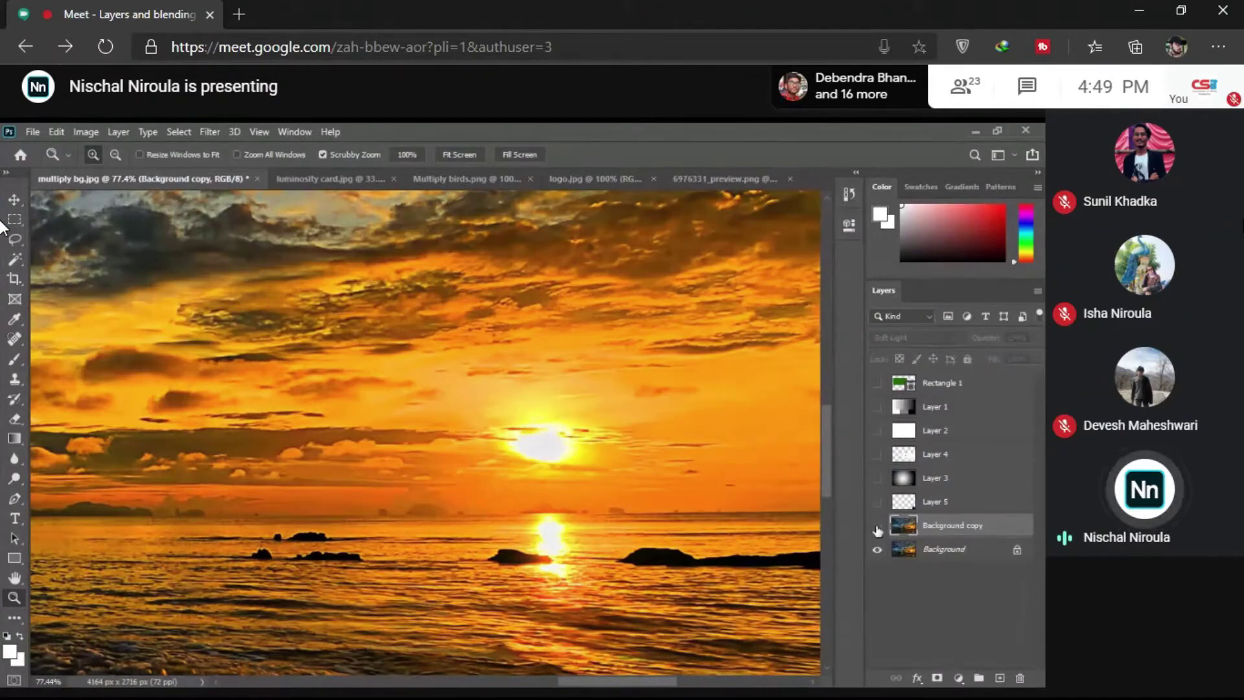
left_click(878, 526)
right_click(674, 422)
left_click(709, 441)
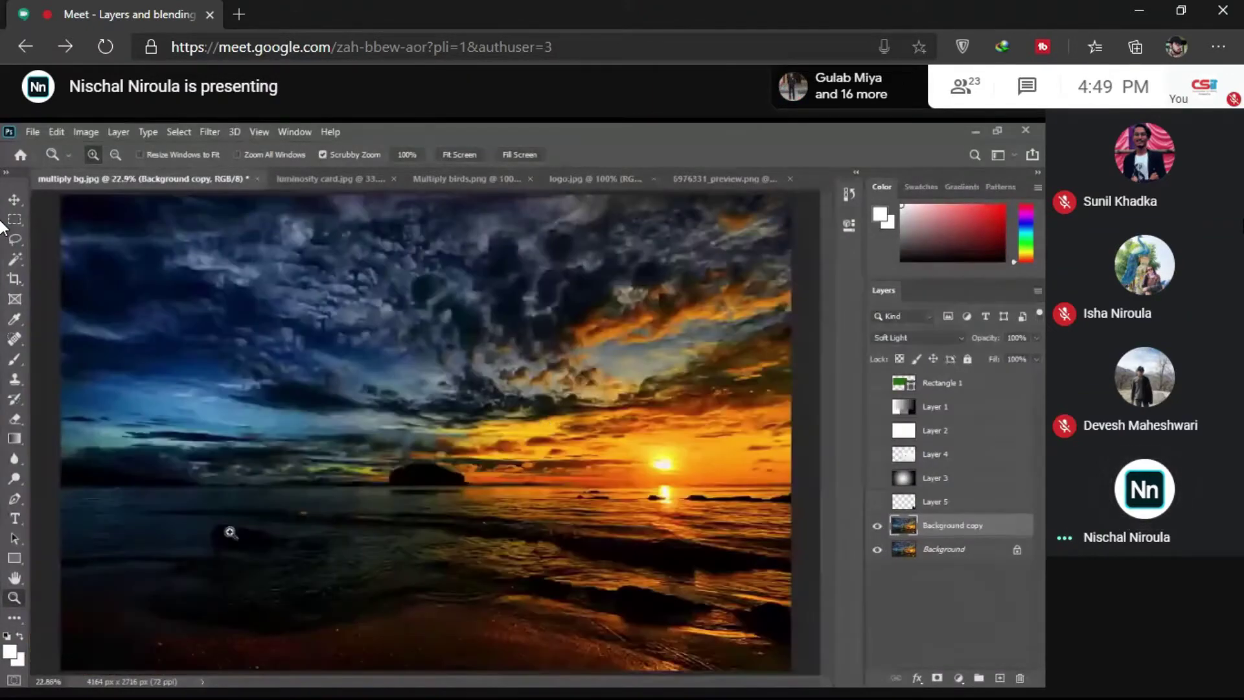
left_click_drag(231, 528, 250, 556)
left_click_drag(199, 509, 397, 433)
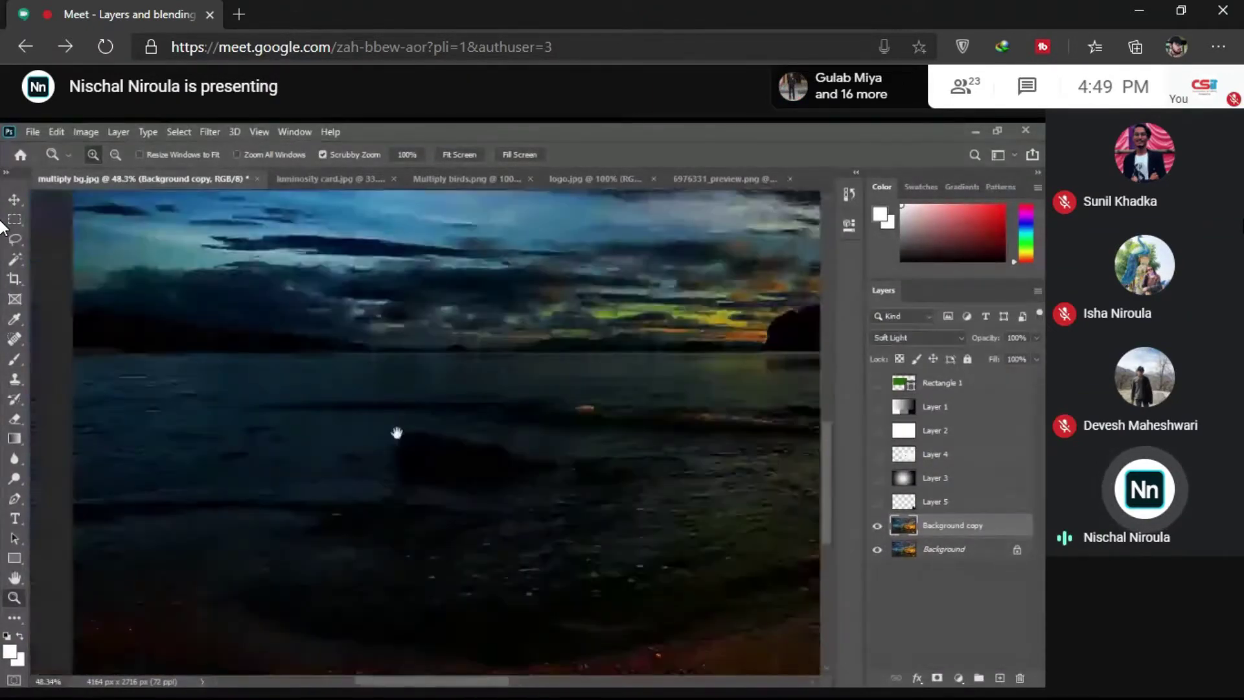
left_click(877, 528)
left_click(877, 529)
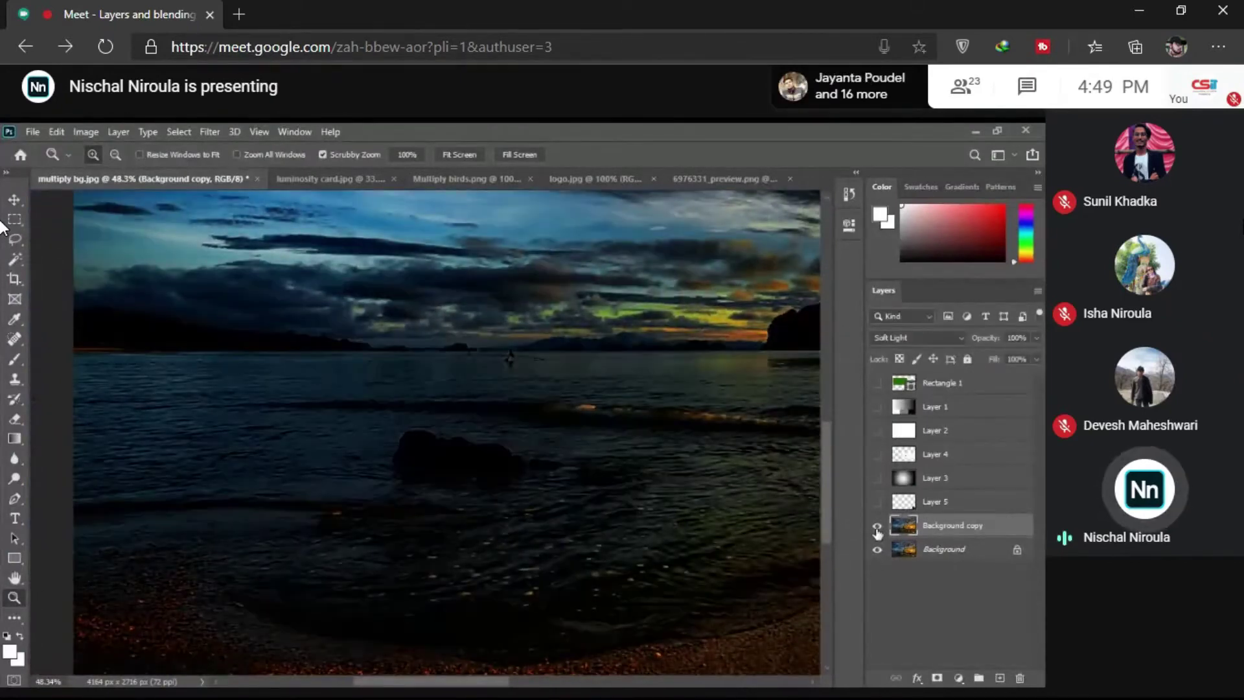
left_click(877, 528)
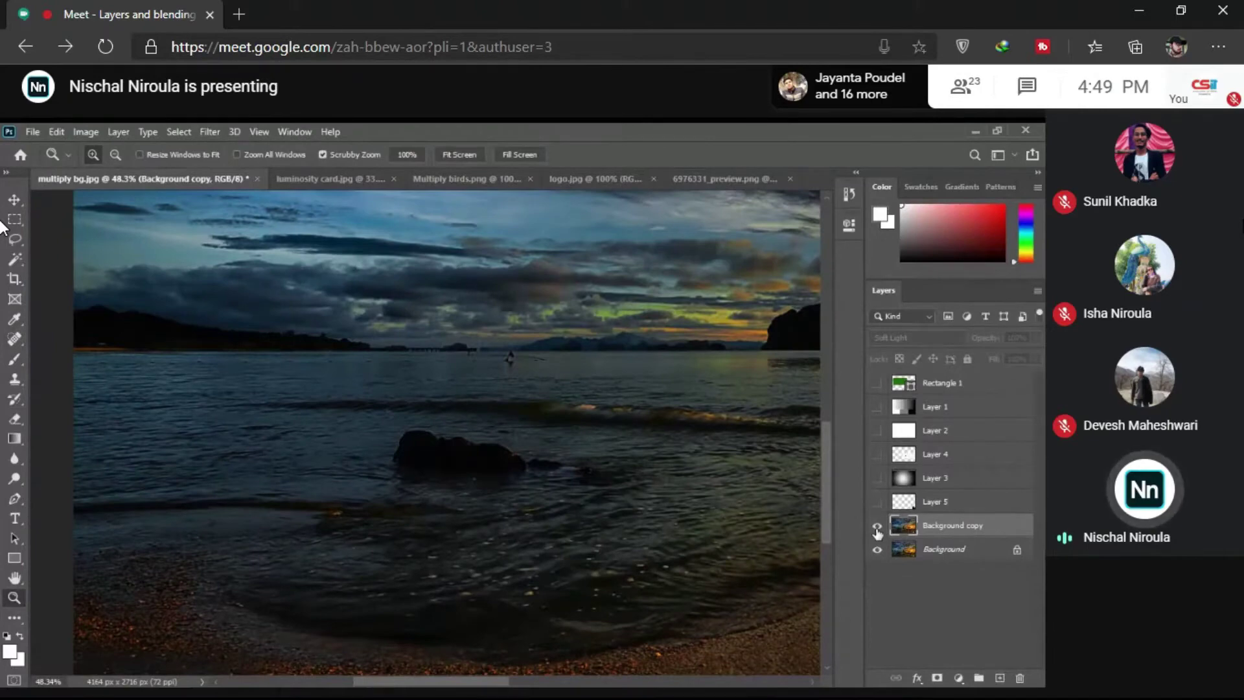
left_click(877, 528)
right_click(370, 469)
left_click(403, 476)
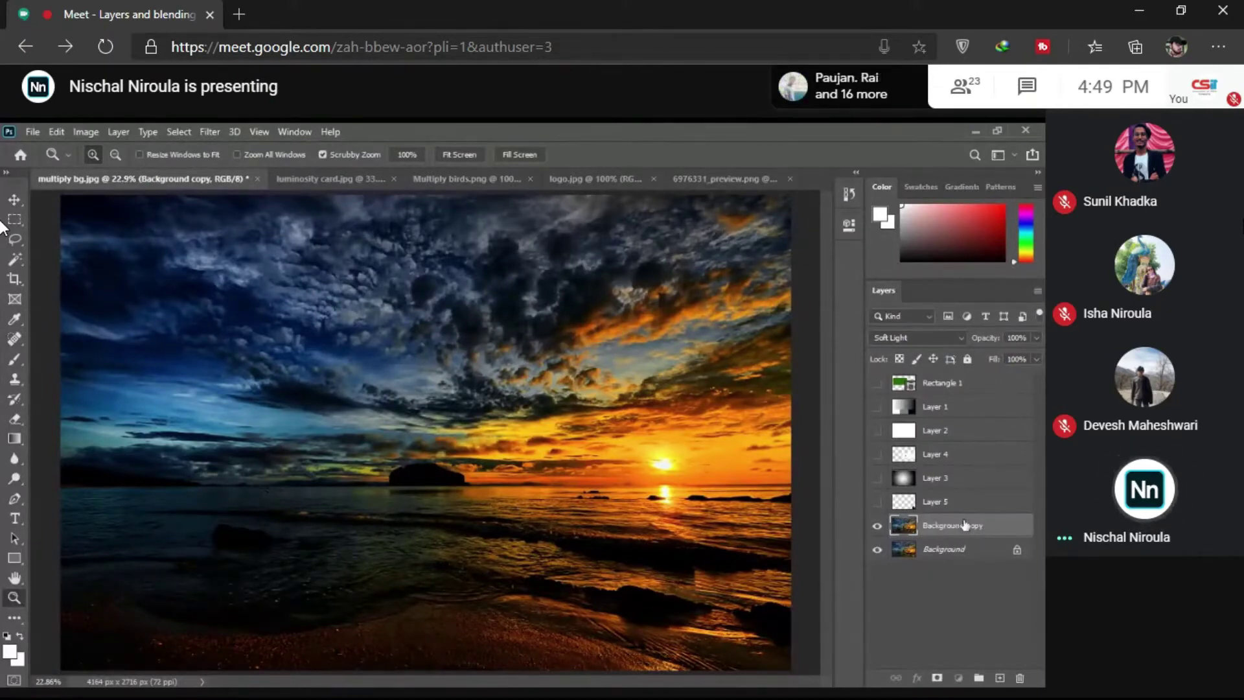
Step: Drag the Background copy layer down within the Layers panel
left_click_drag(963, 526, 1020, 677)
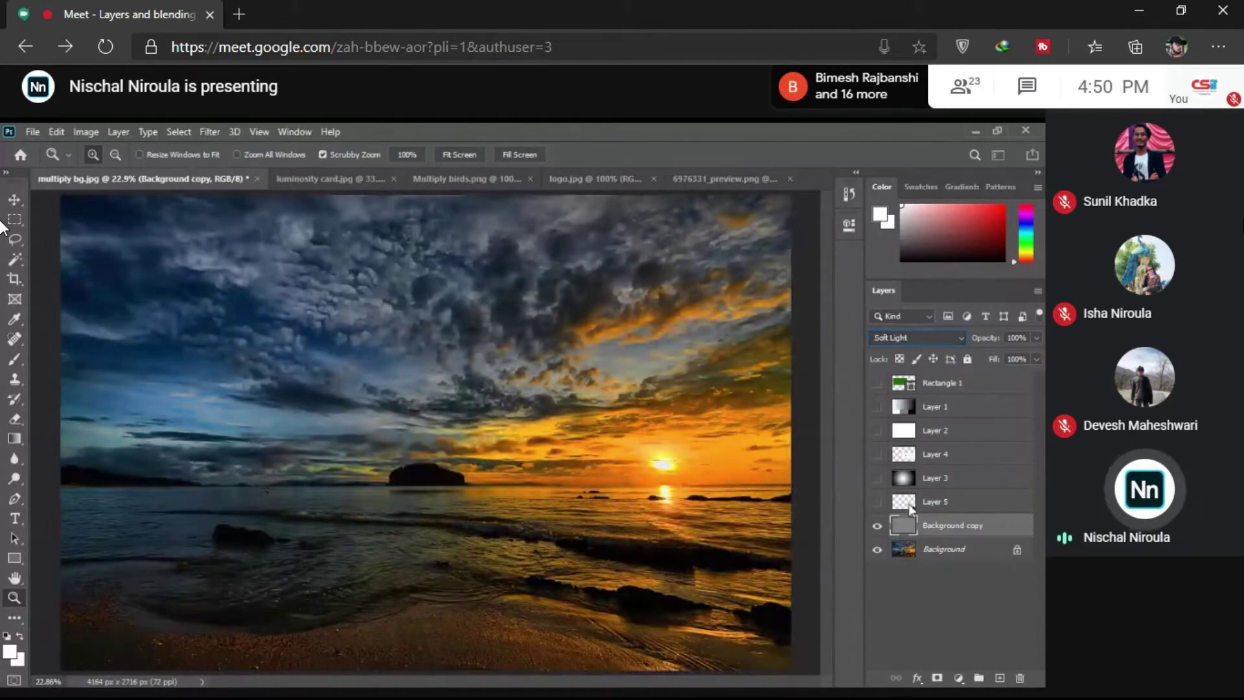
Step: Set the Background copy to Normal blending and zoom around the island to inspect its grey edge detail
left_click_drag(410, 463, 596, 480)
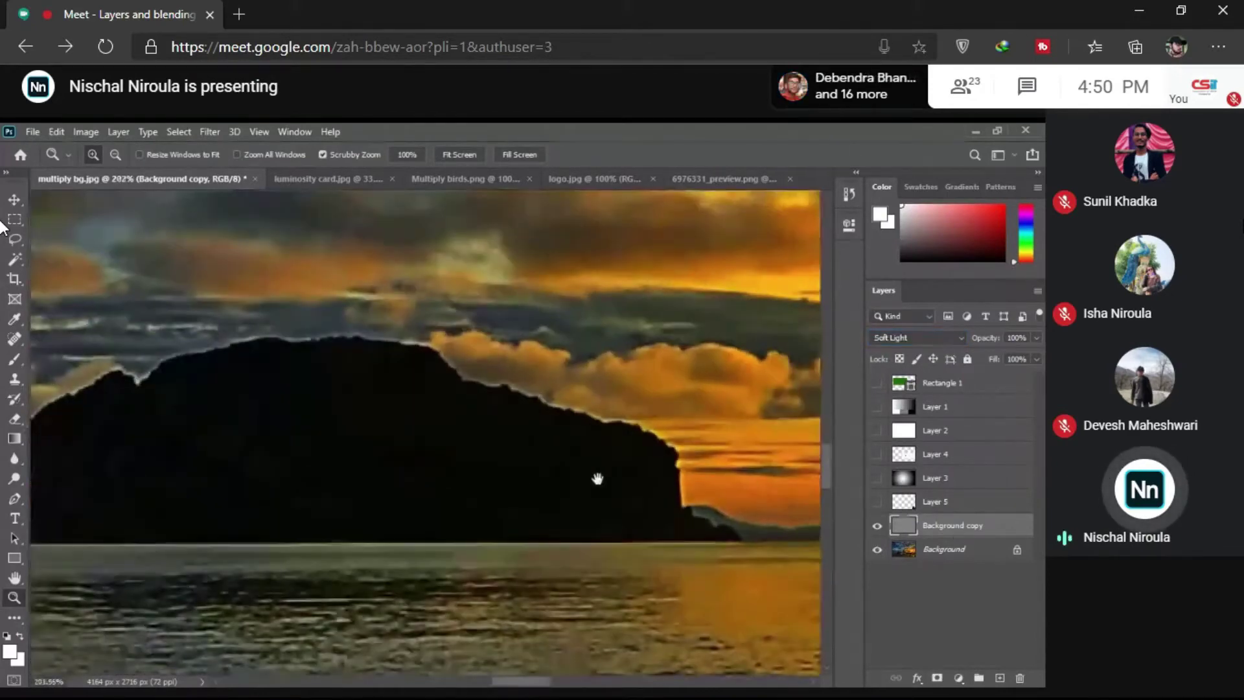
left_click(878, 527)
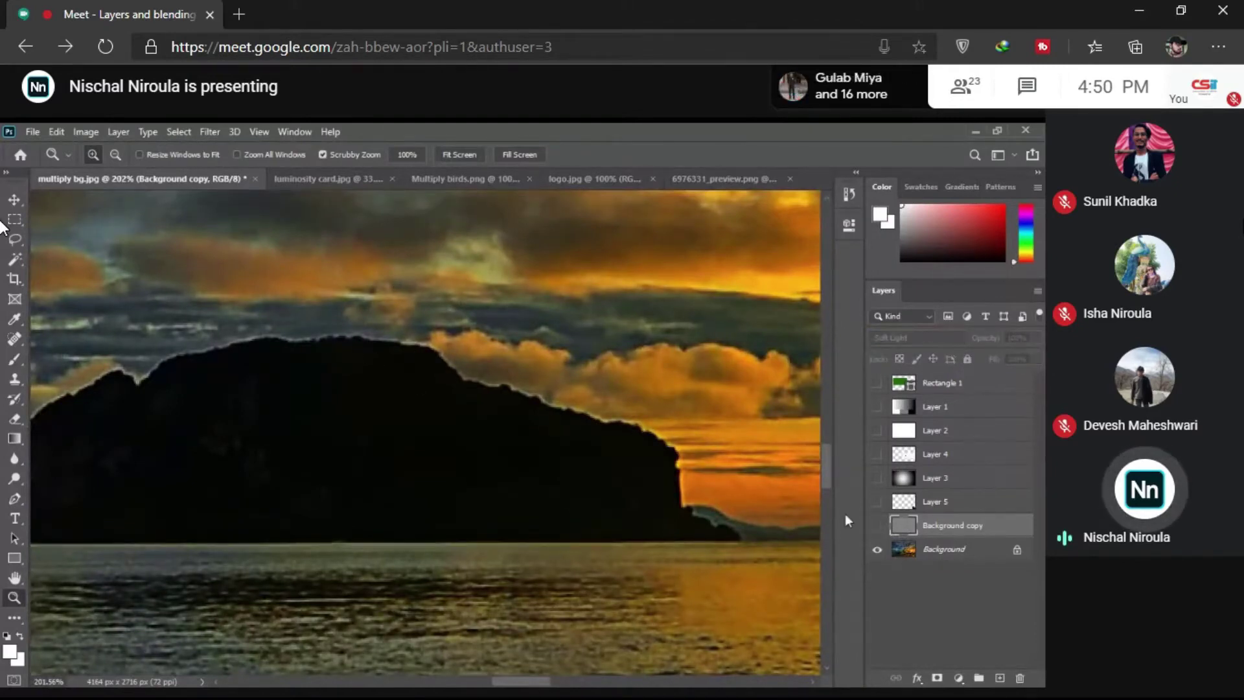
left_click(878, 527)
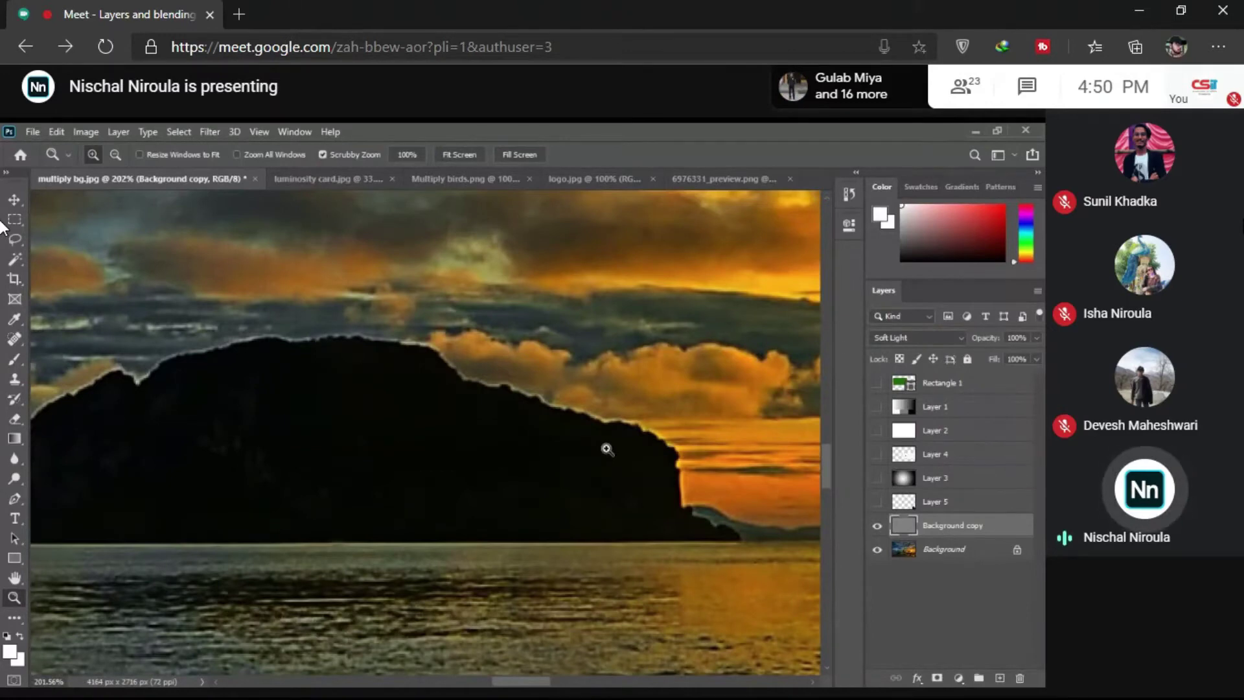
left_click_drag(607, 449, 490, 469)
key("shift+alt+n")
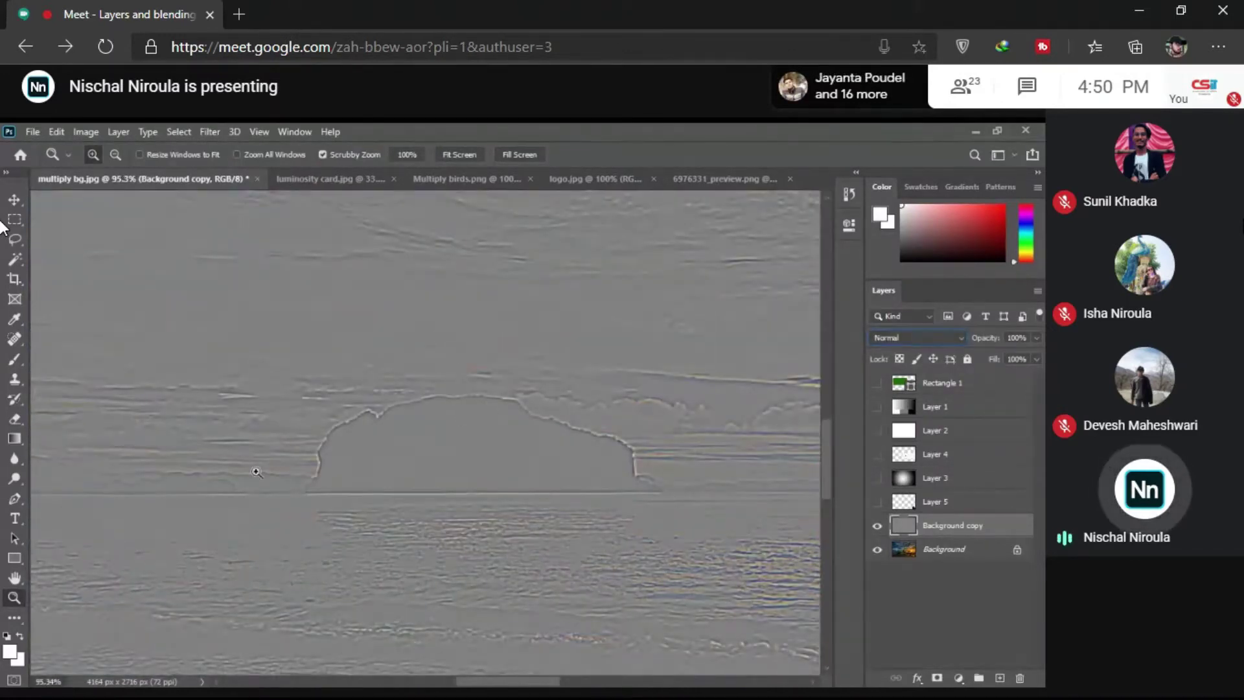
left_click_drag(298, 415, 383, 414)
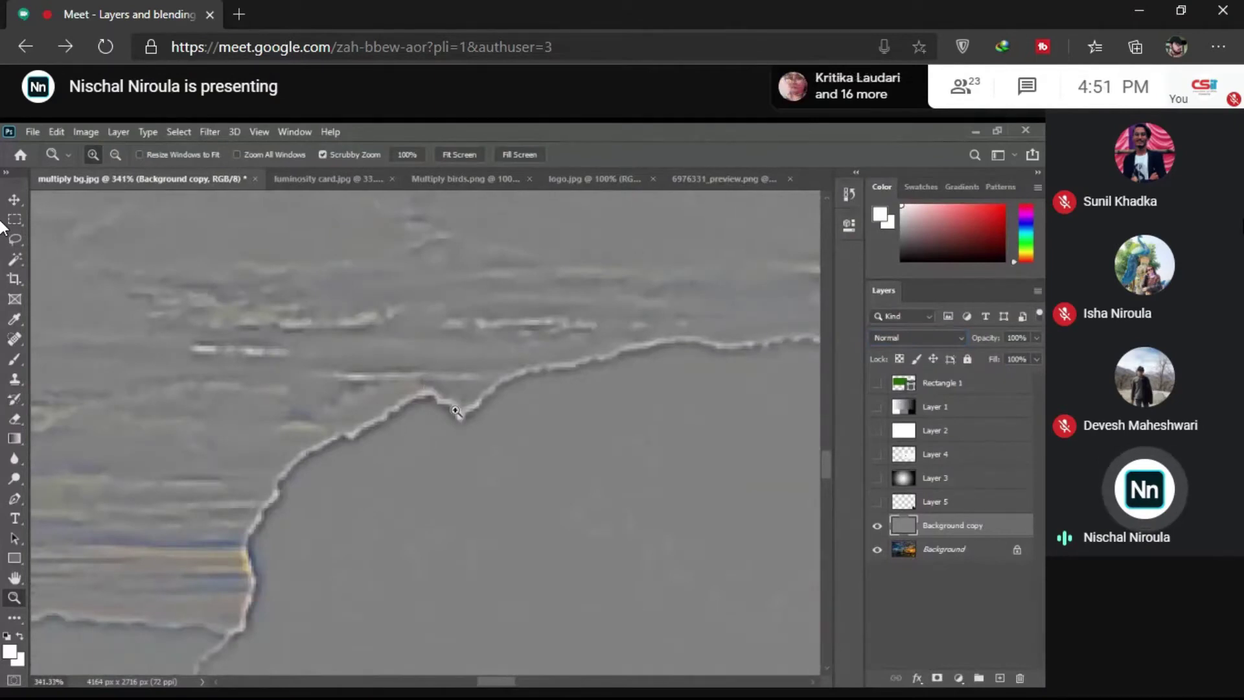
left_click_drag(645, 391, 502, 342)
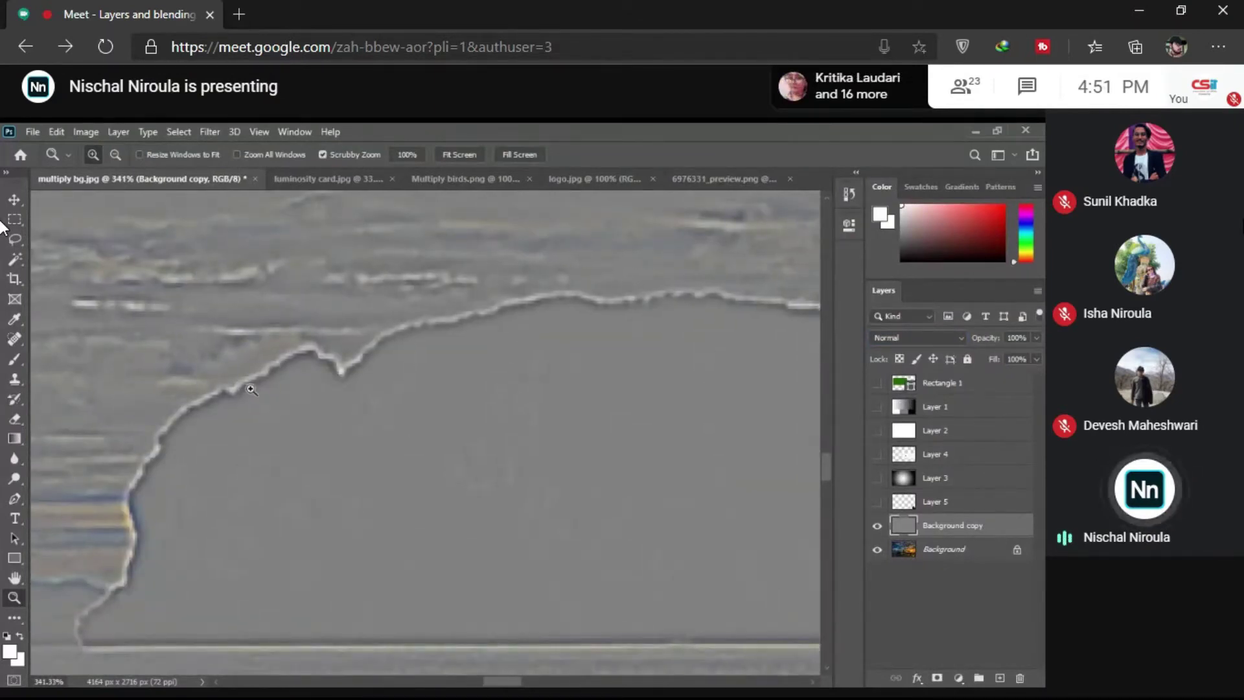
left_click_drag(251, 389, 227, 395)
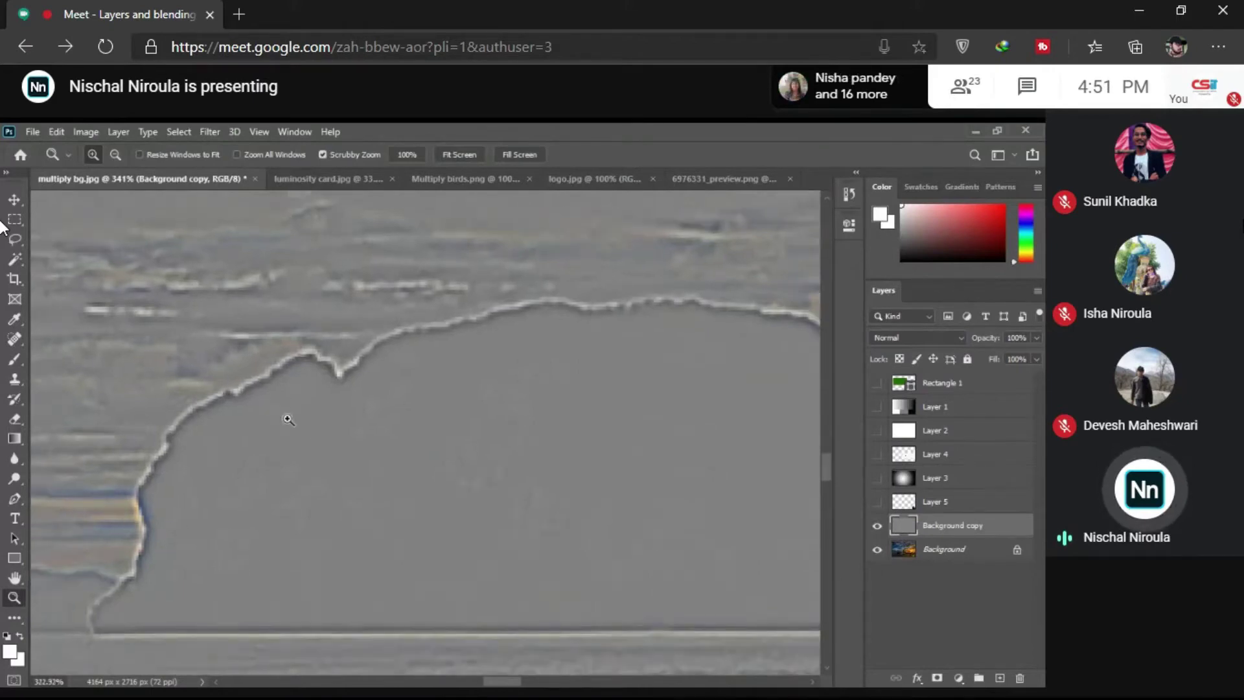
scroll(288, 419, "down", 10)
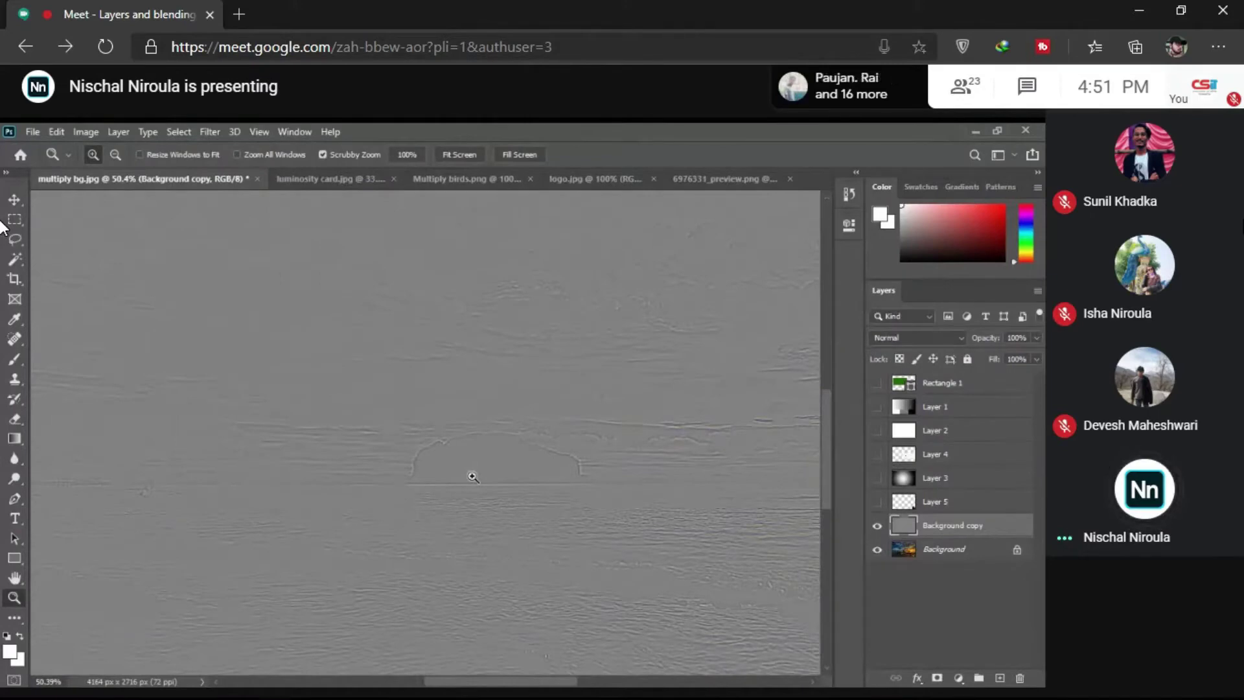
left_click_drag(473, 477, 563, 492)
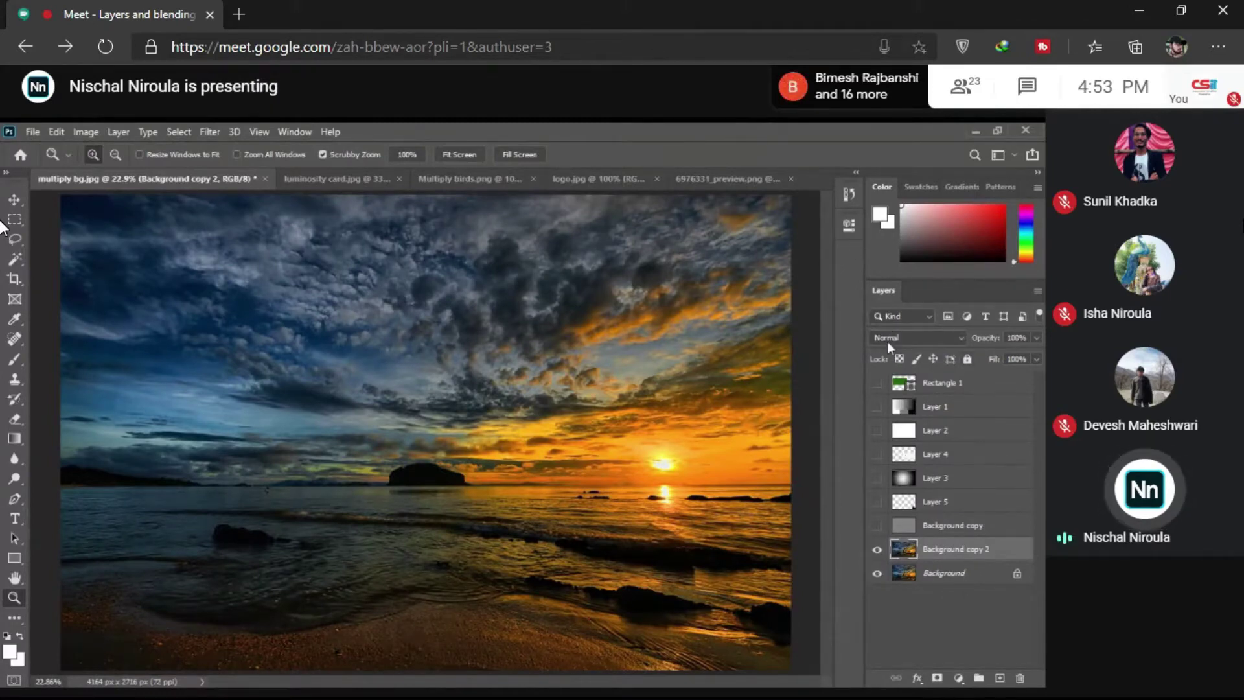
Step: Reset Background copy 2 to Normal blending and nudge it left with the Move tool
scroll(888, 341, "down", 18)
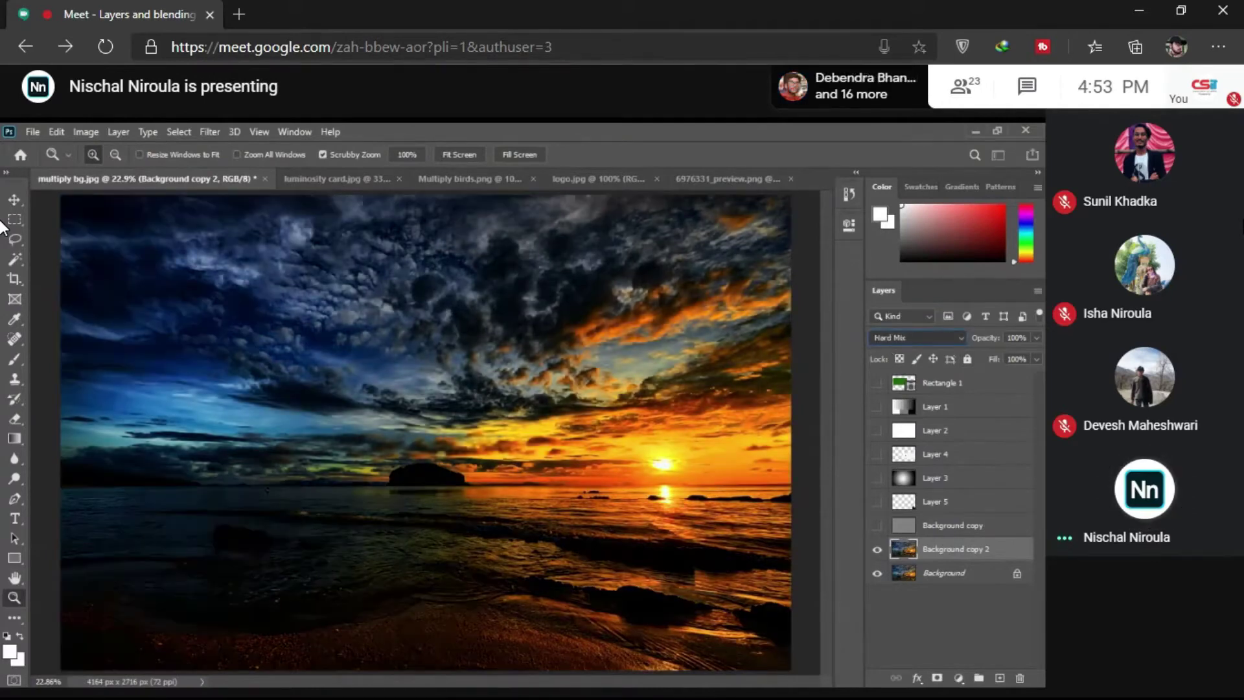
scroll(887, 337, "down", 1)
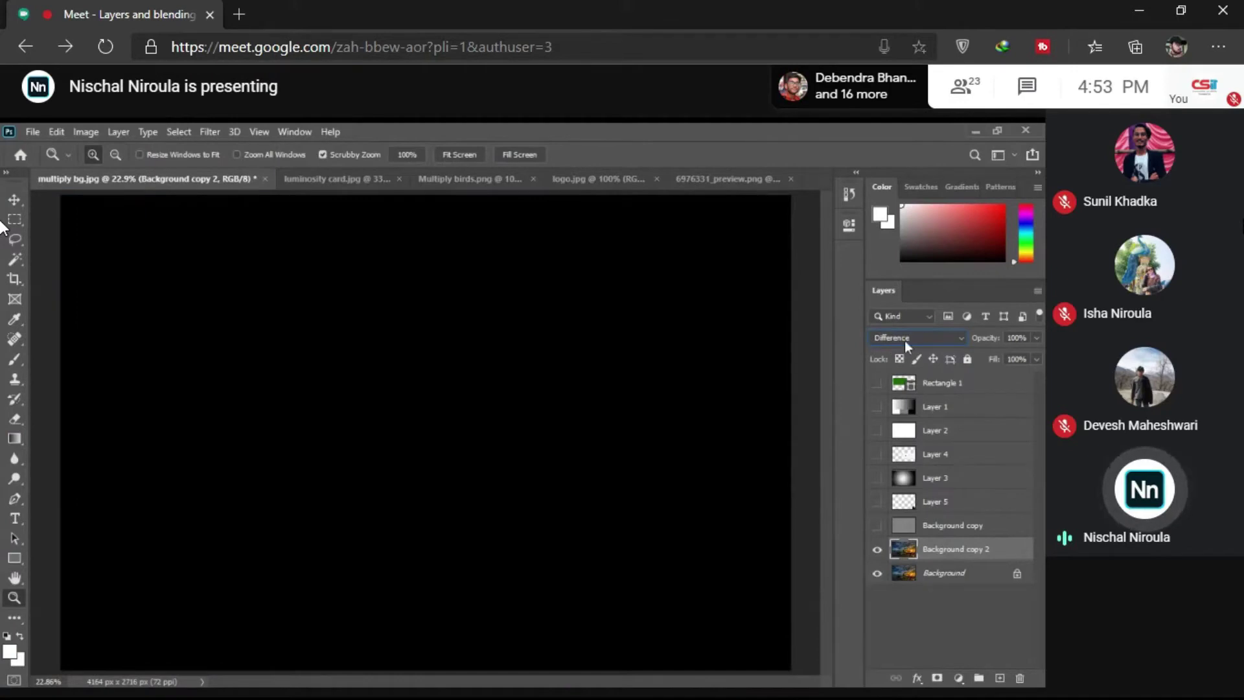
key("shift+alt+n")
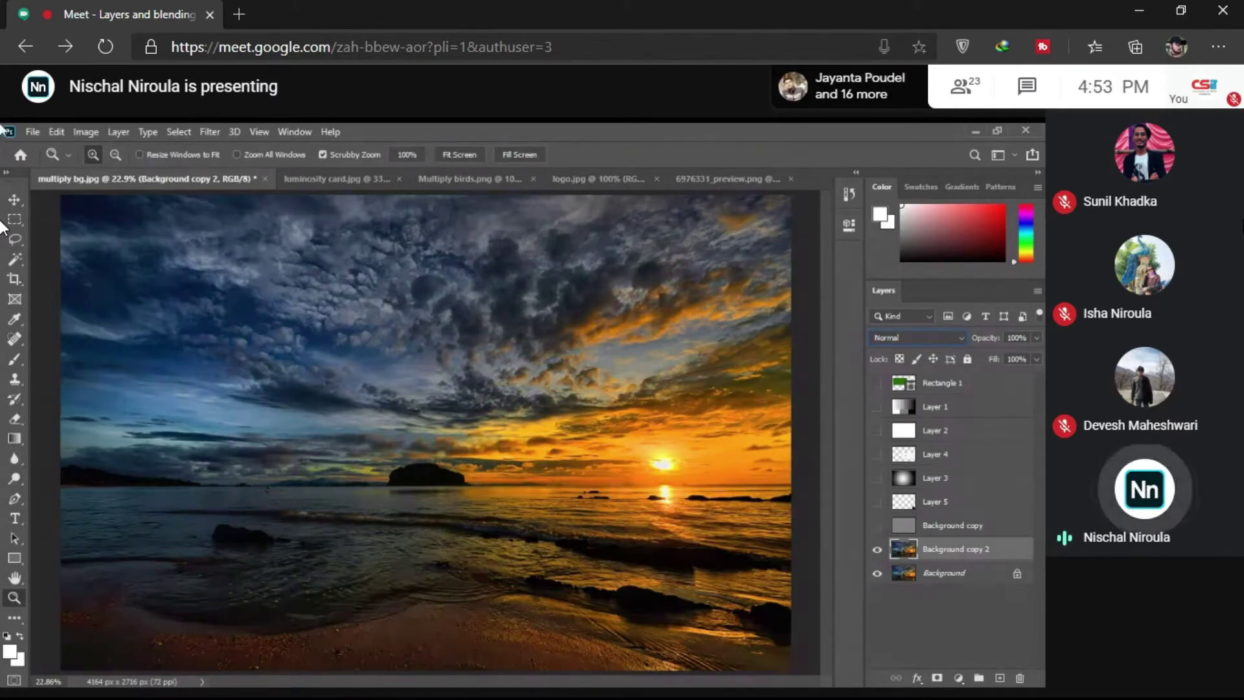
key("v")
left_click_drag(680, 464, 674, 464)
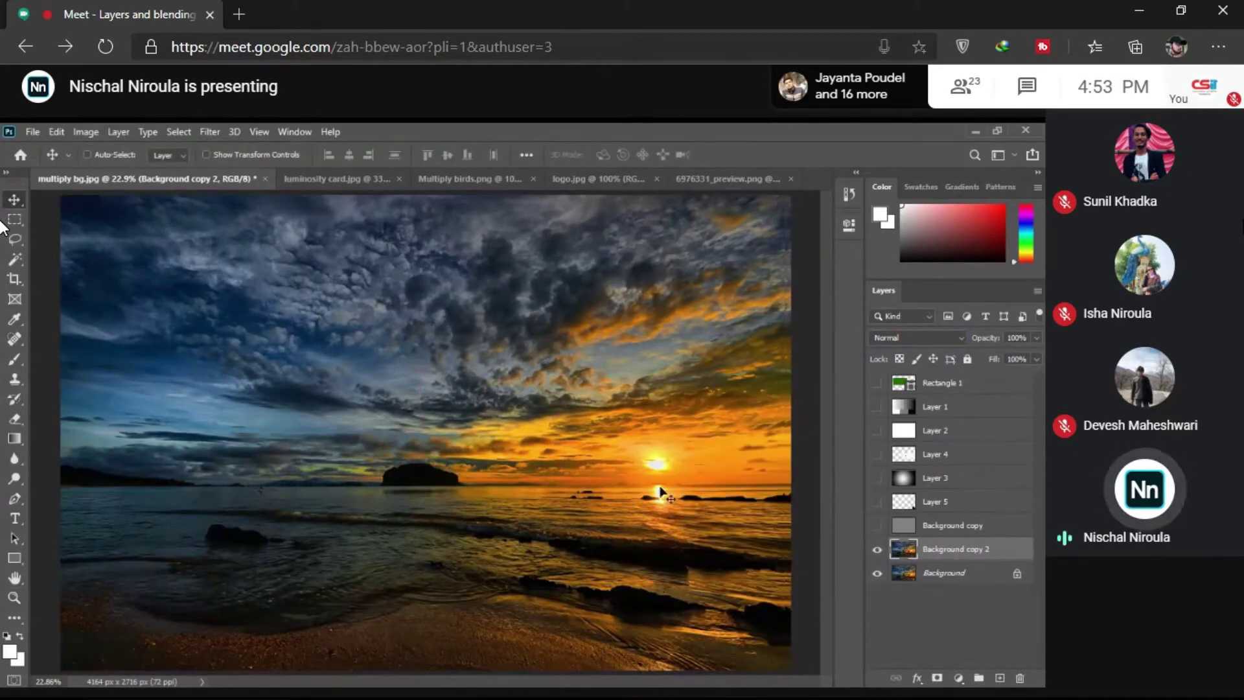
Step: Cycle the copy's blend modes while aligning it over the original, then return it to Normal
left_click(931, 340)
scroll(931, 341, "down", 19)
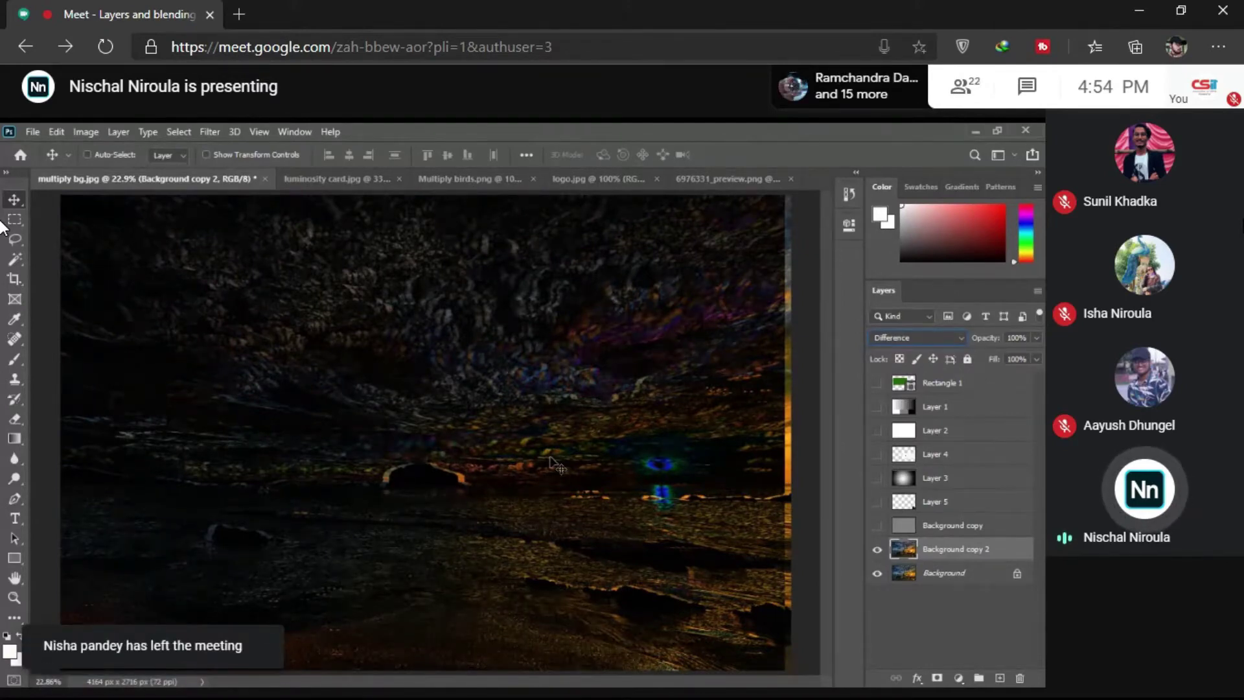
left_click_drag(487, 397, 543, 379)
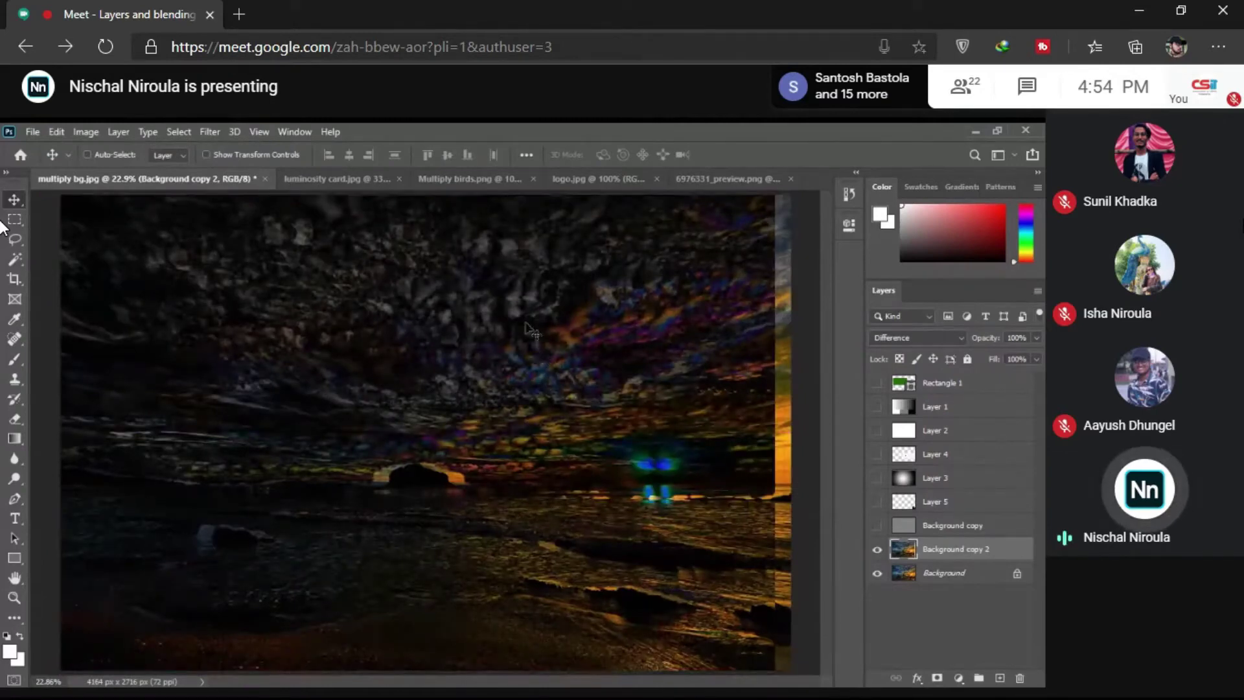
key("ctrl+z")
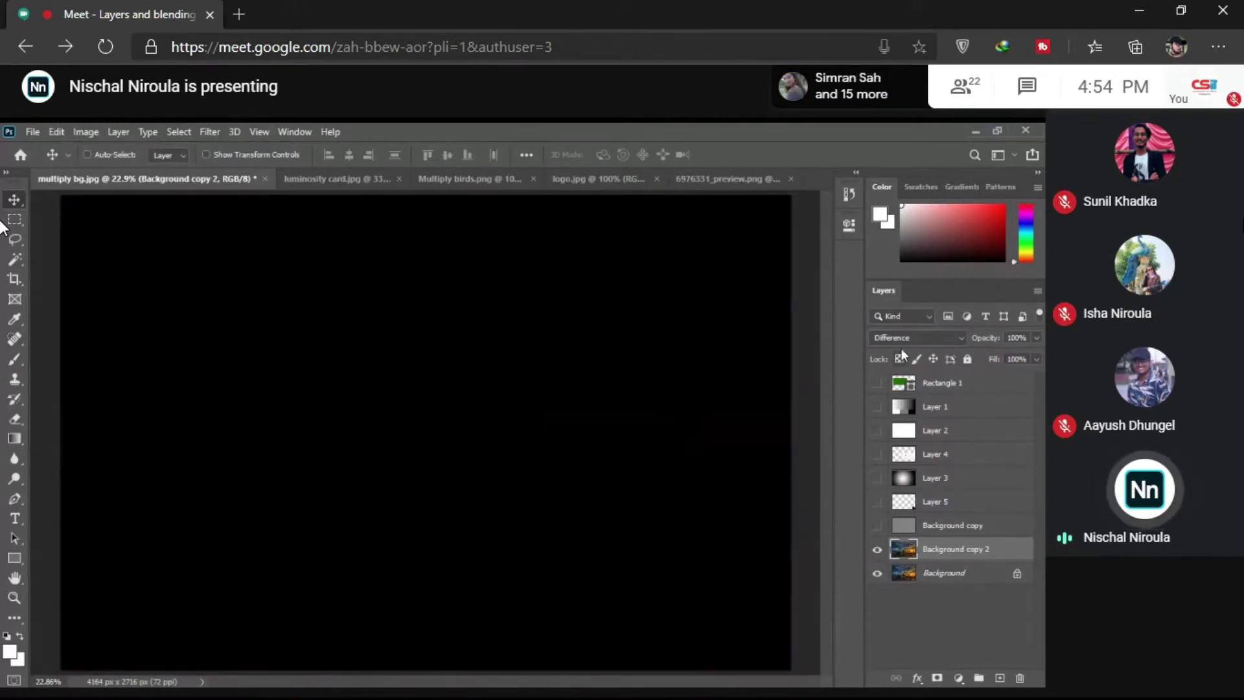
left_click(930, 338)
left_click(919, 350)
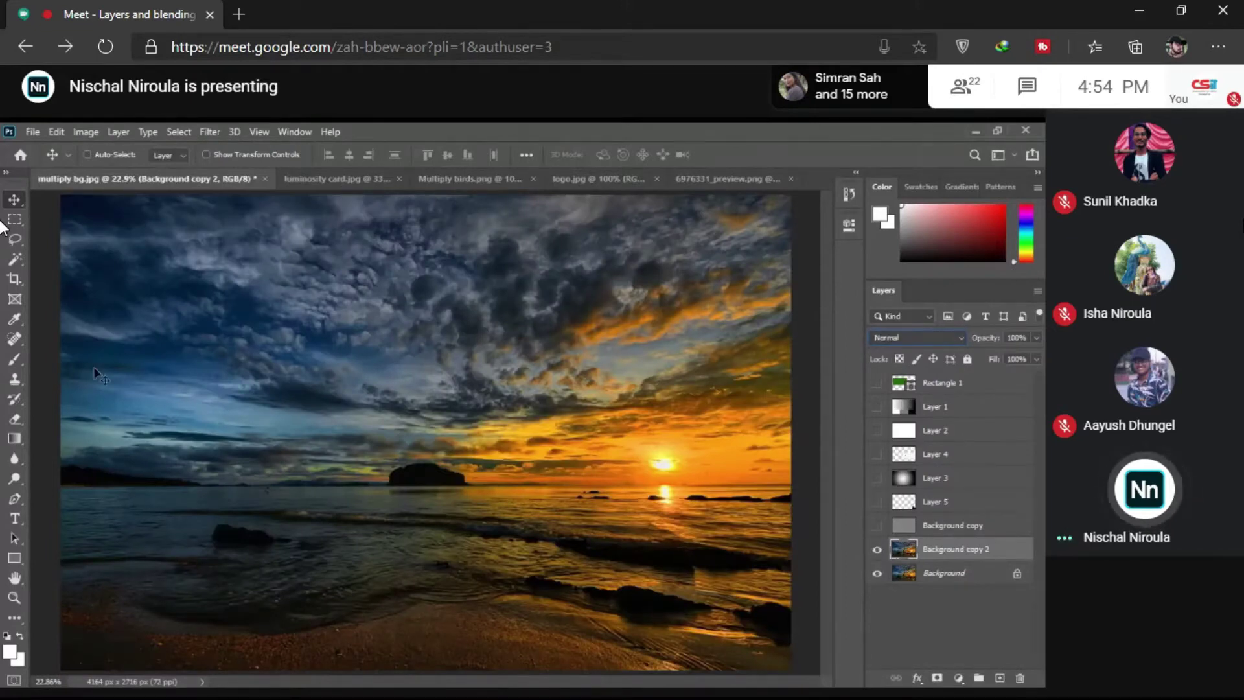
key("shift+alt+c")
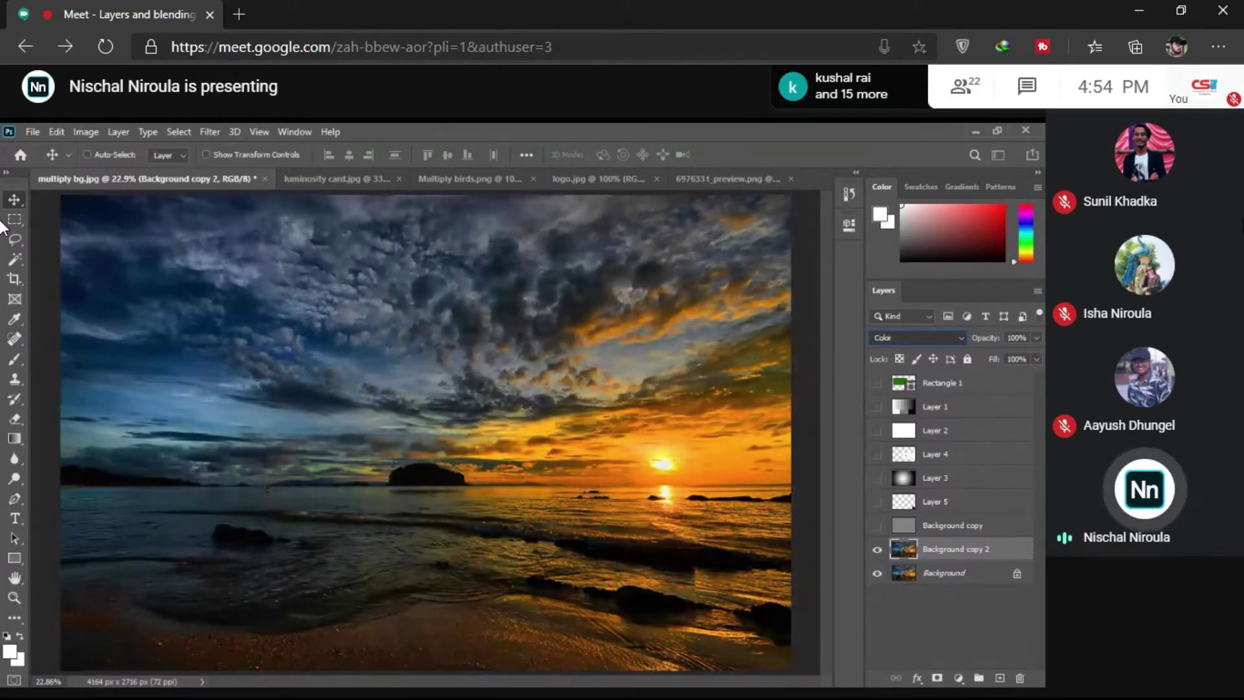
key("shift+alt+n")
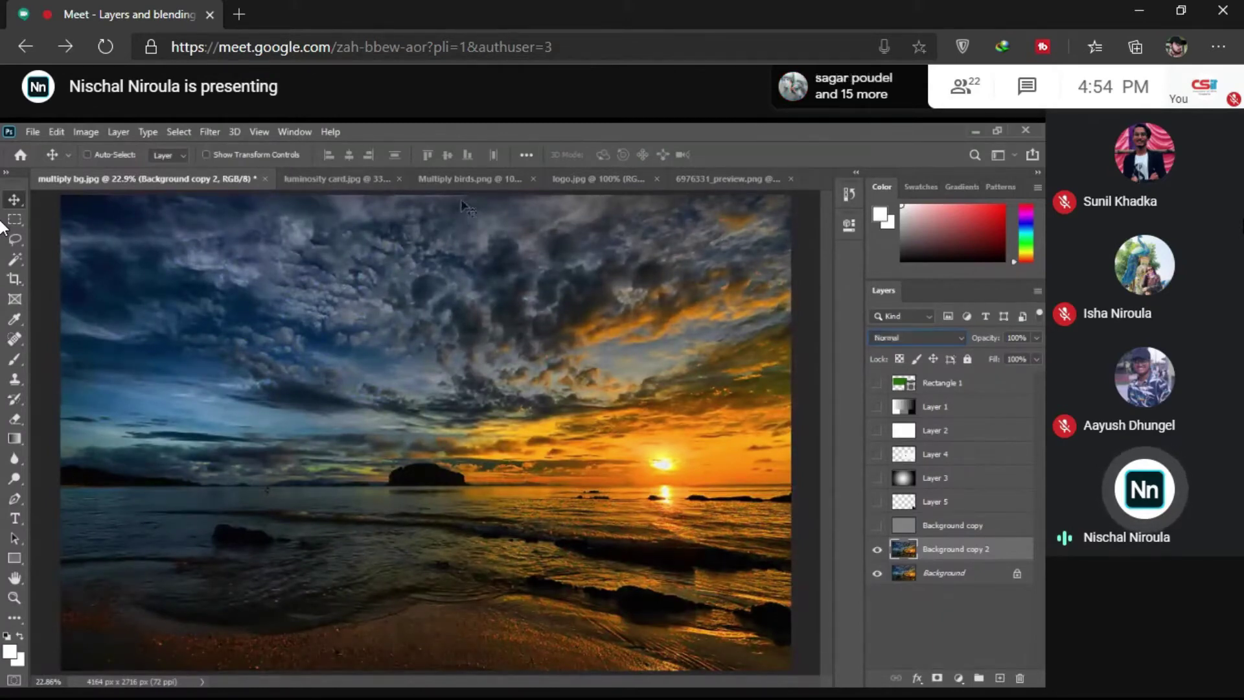
Step: Open the portrait photo and add a new empty Layer 1 above its Background
left_click(625, 315)
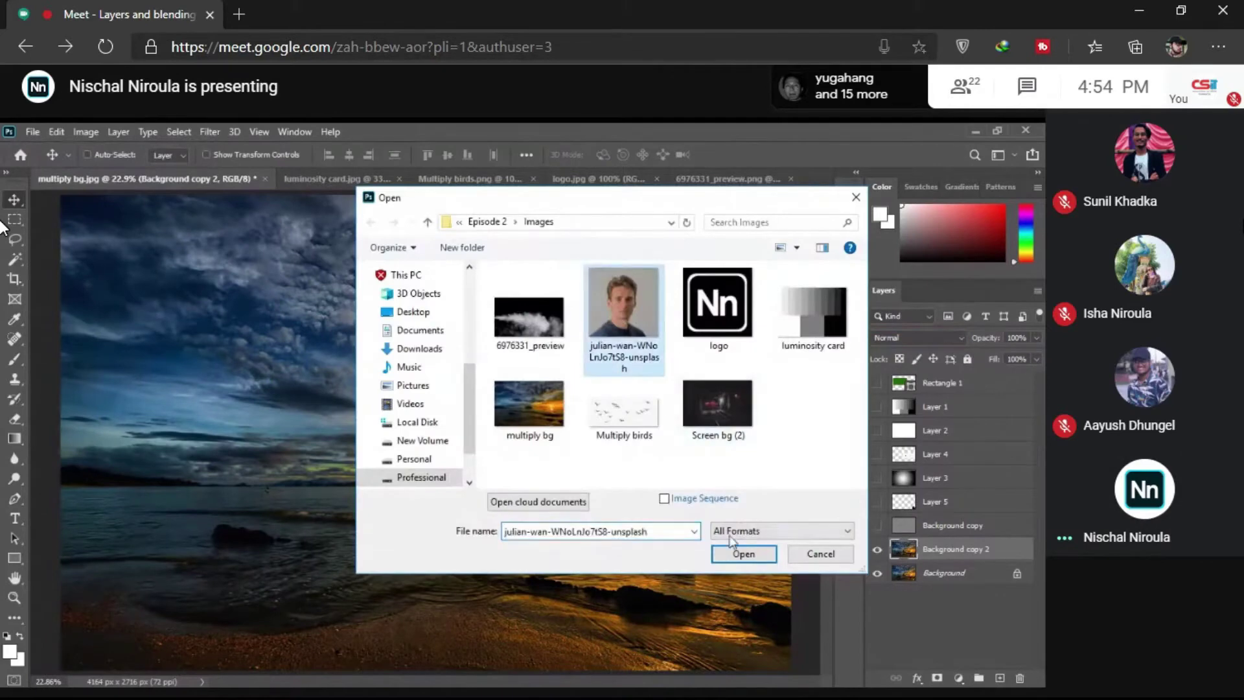
left_click(745, 557)
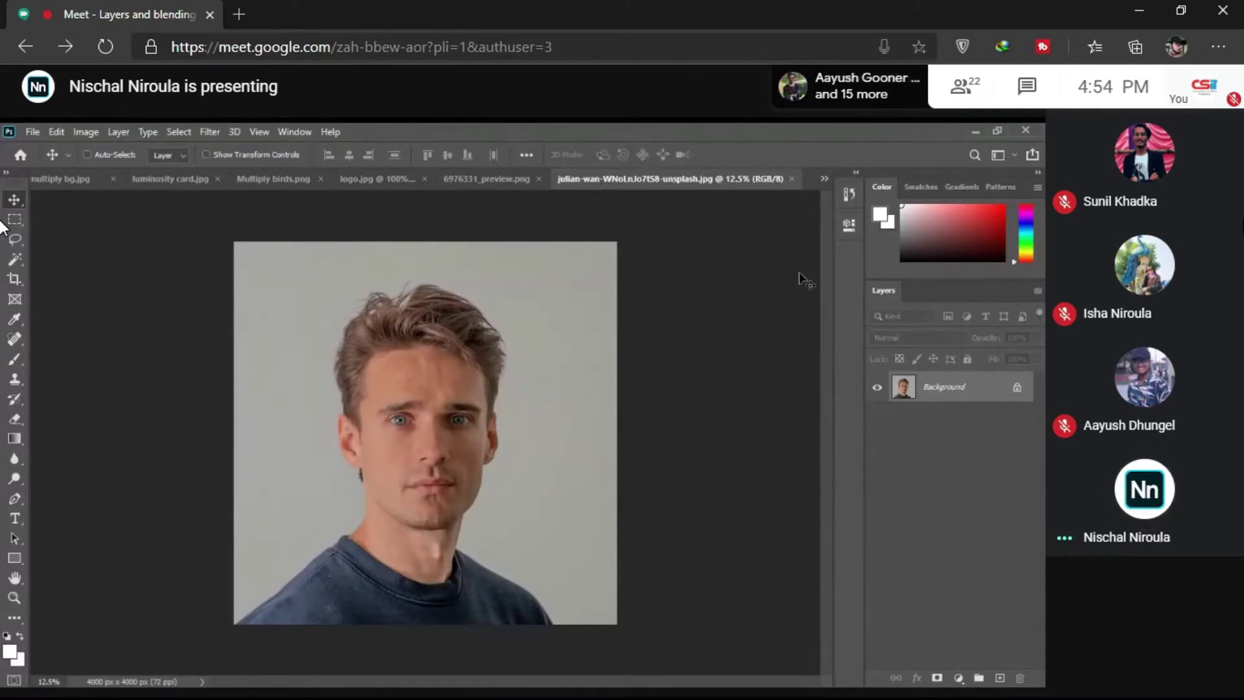
right_click(956, 403)
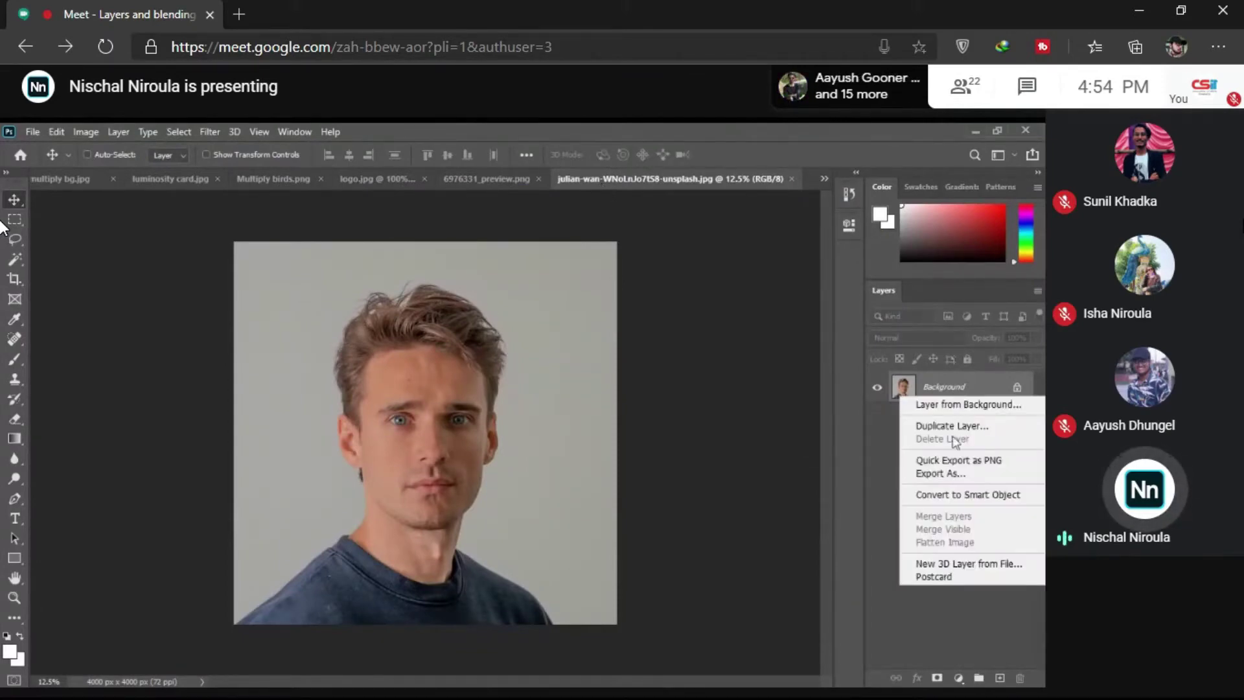
left_click(958, 648)
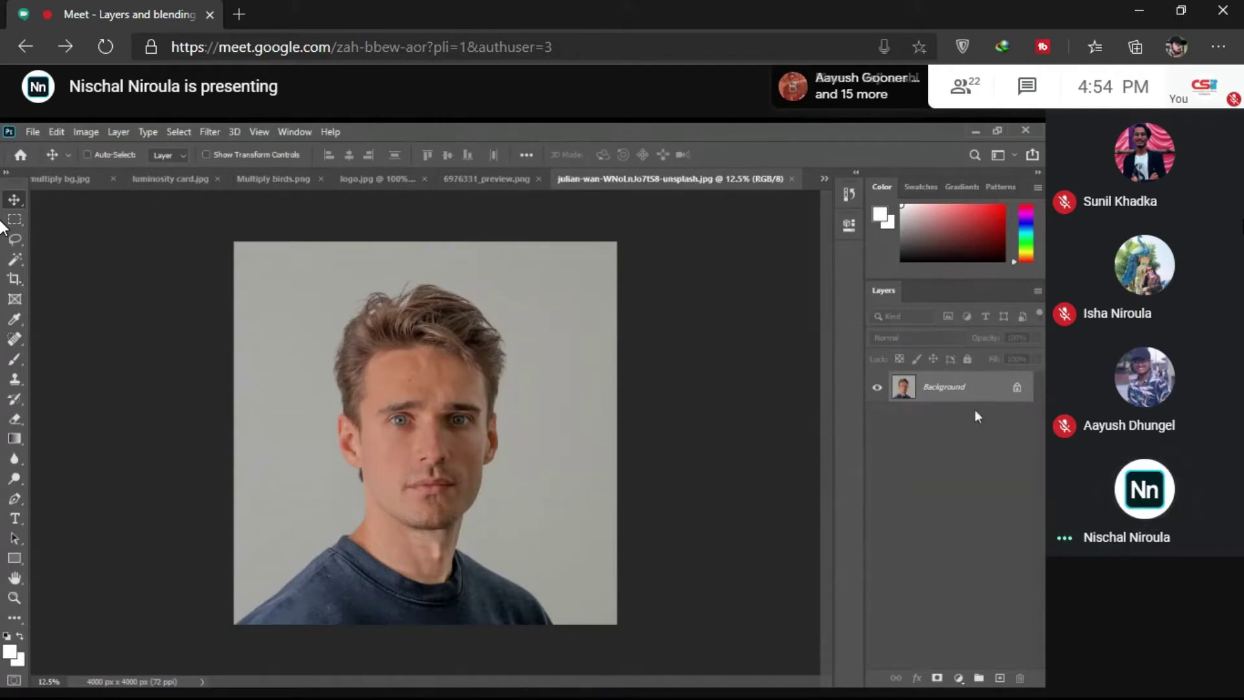
left_click(999, 678)
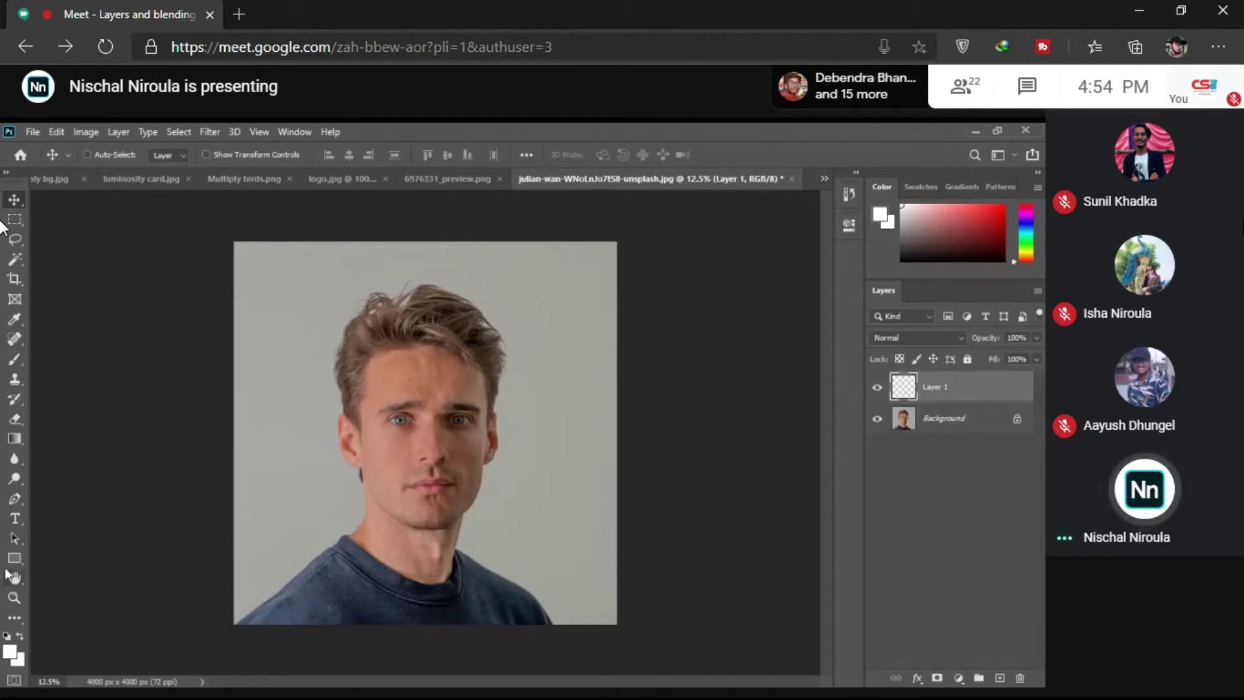
left_click(10, 653)
Step: Set the foreground to red and paint an 800 px brush blob over the man's face and hair
left_click(802, 348)
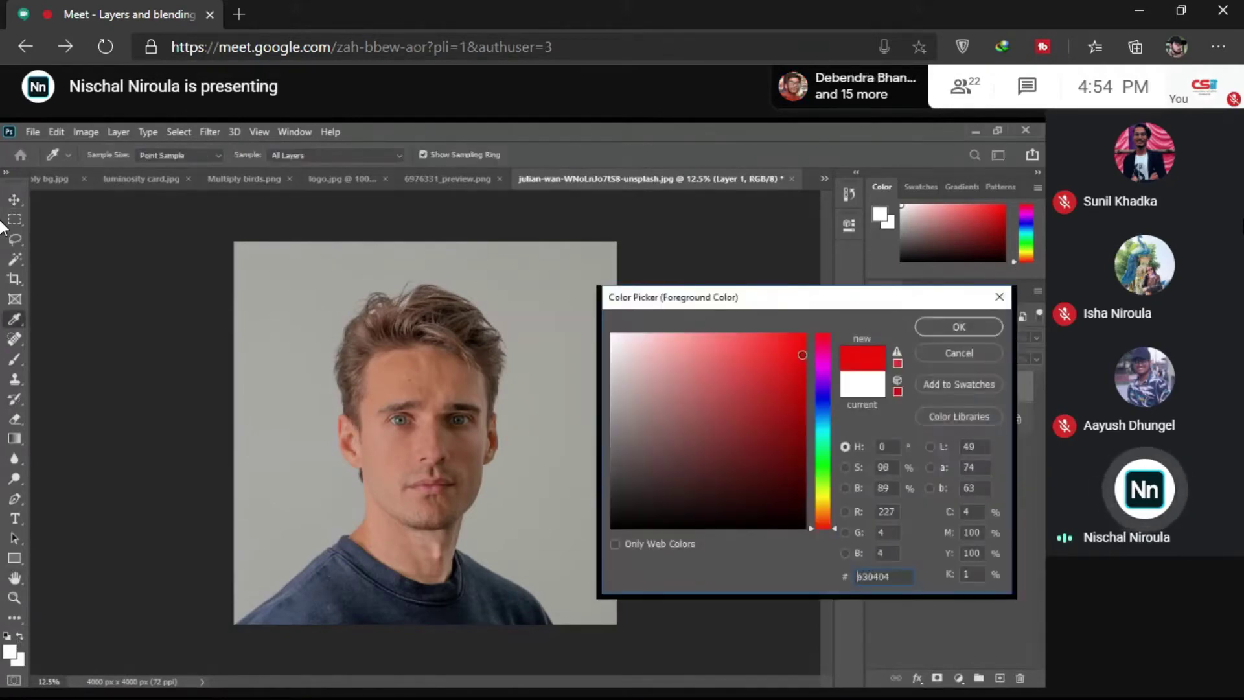
left_click(919, 329)
key("b")
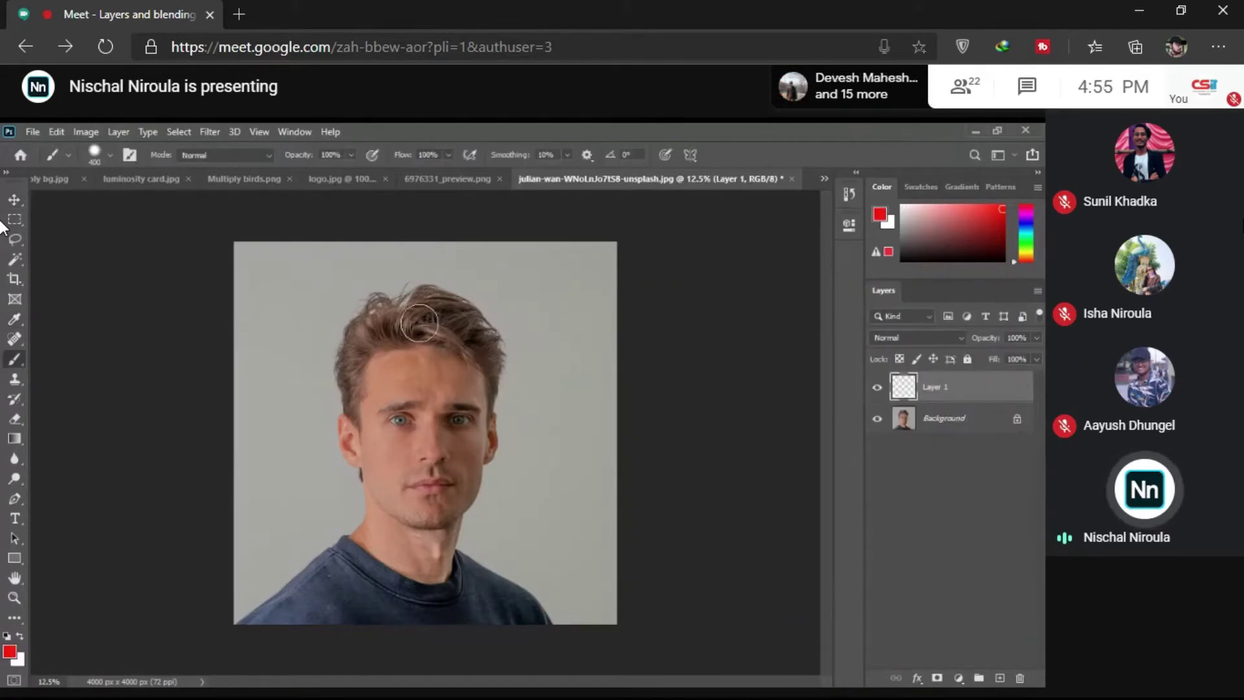
key("bracketright")
key("bracketright")
key("bracketright")
key("bracketright")
mouse_move(402, 344)
left_mouse_down()
mouse_move(449, 332)
mouse_move(369, 340)
mouse_move(458, 506)
mouse_move(445, 500)
mouse_move(498, 330)
left_mouse_up()
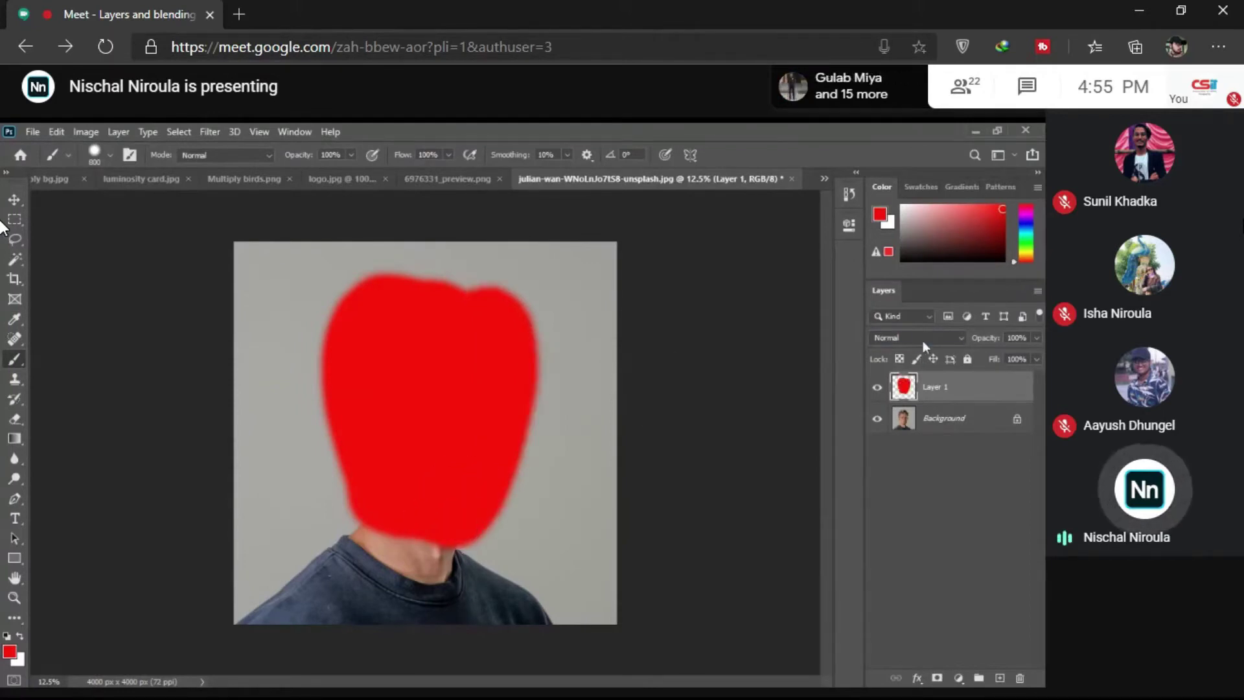
Step: Try Color blending on the red layer, revert to Normal, and toggle its visibility to compare
left_click(922, 341)
key("Up")
key("Up")
key("Up")
key("Up")
key("Up")
key("Up")
key("Up")
key("Up")
key("Up")
key("Up")
key("Up")
key("Up")
key("Up")
key("Up")
key("Up")
key("Up")
key("Up")
key("Up")
key("Up")
key("Up")
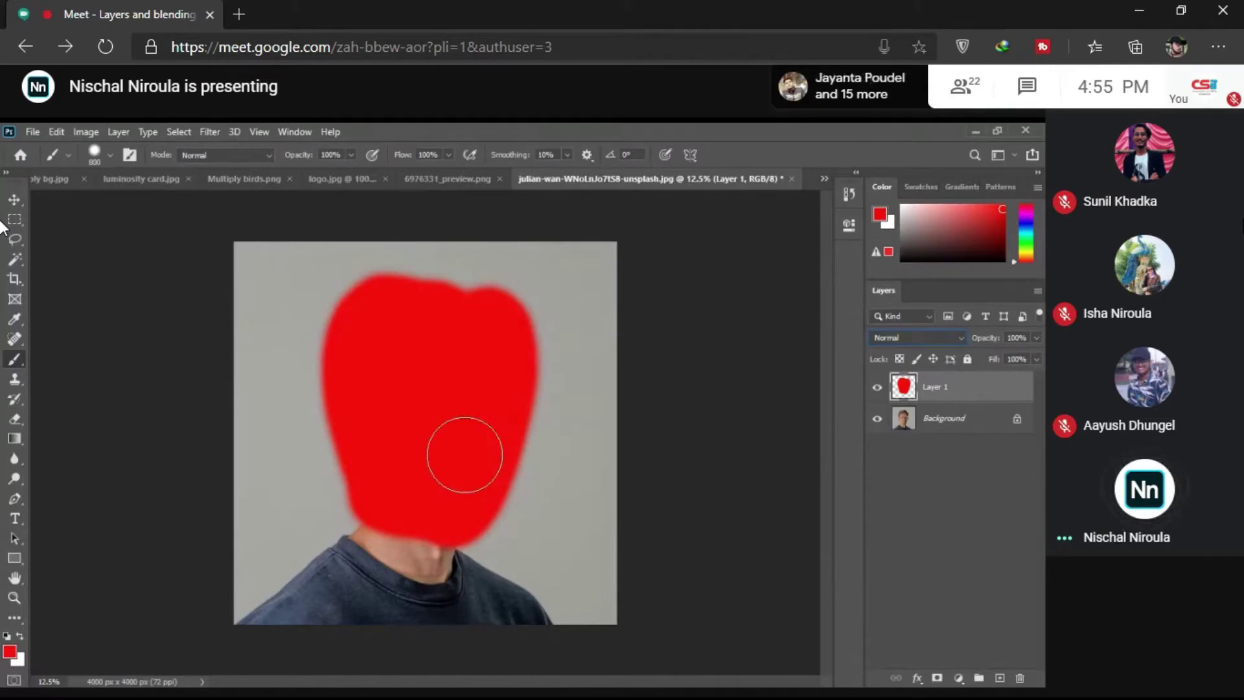
left_click(878, 388)
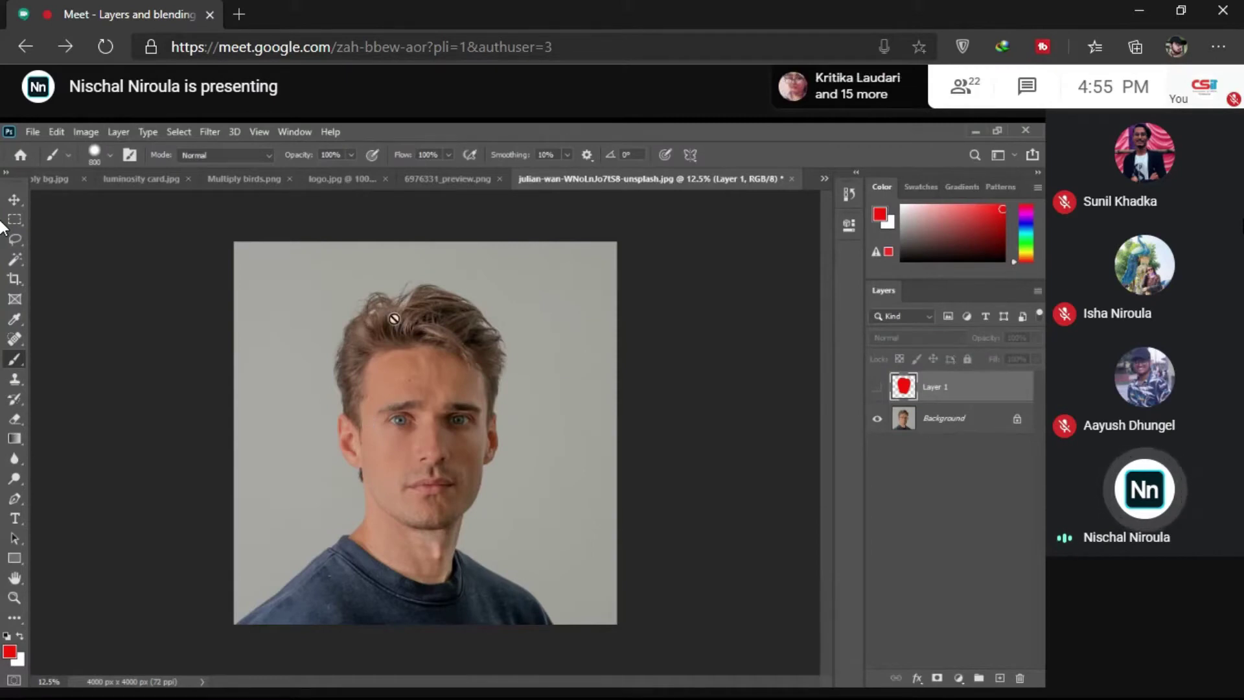
left_click(877, 388)
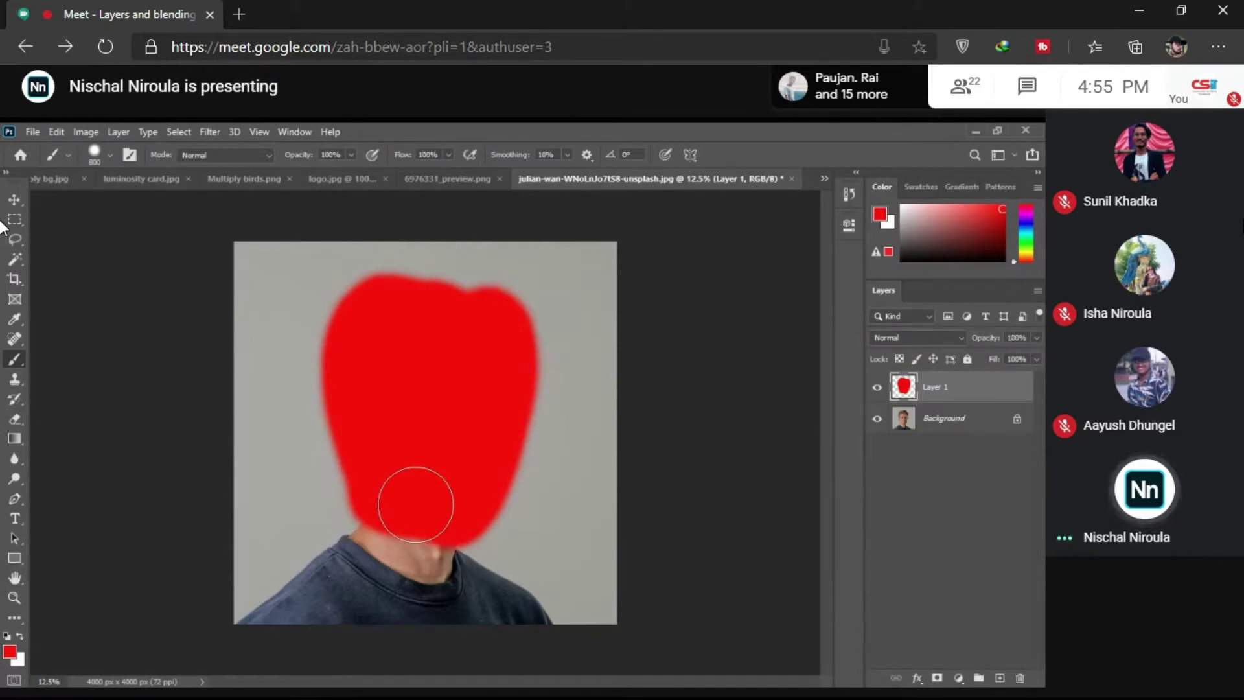
left_click(875, 390)
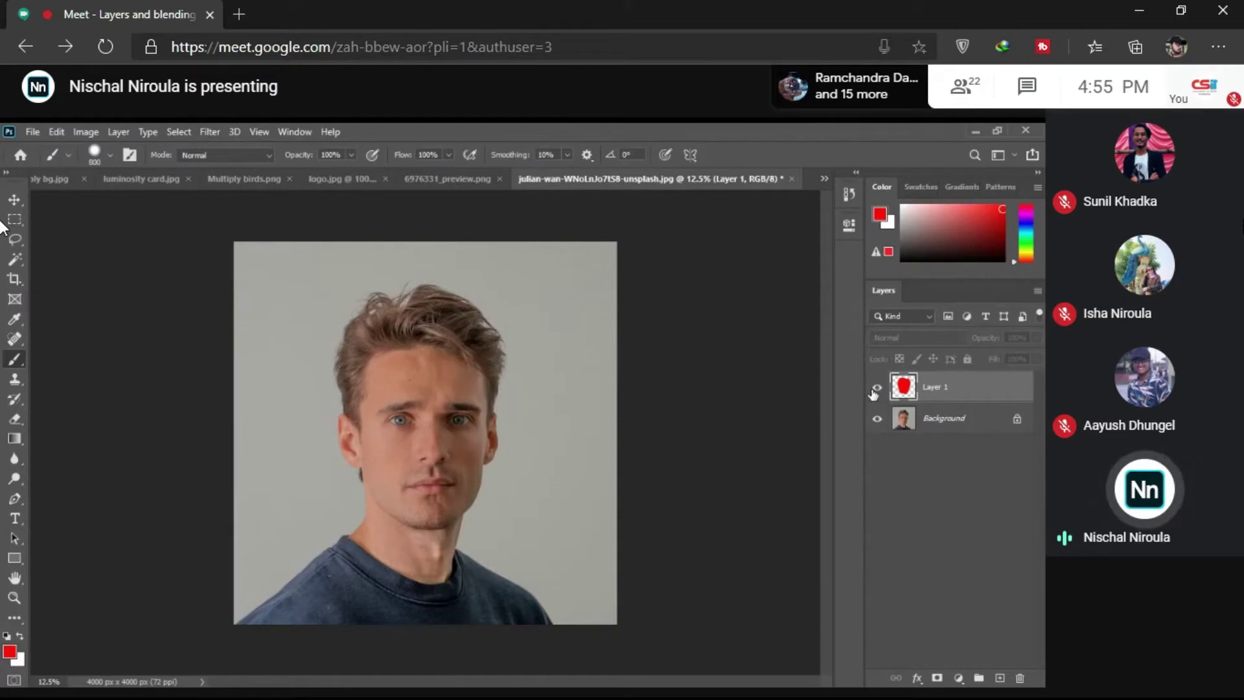
left_click(876, 388)
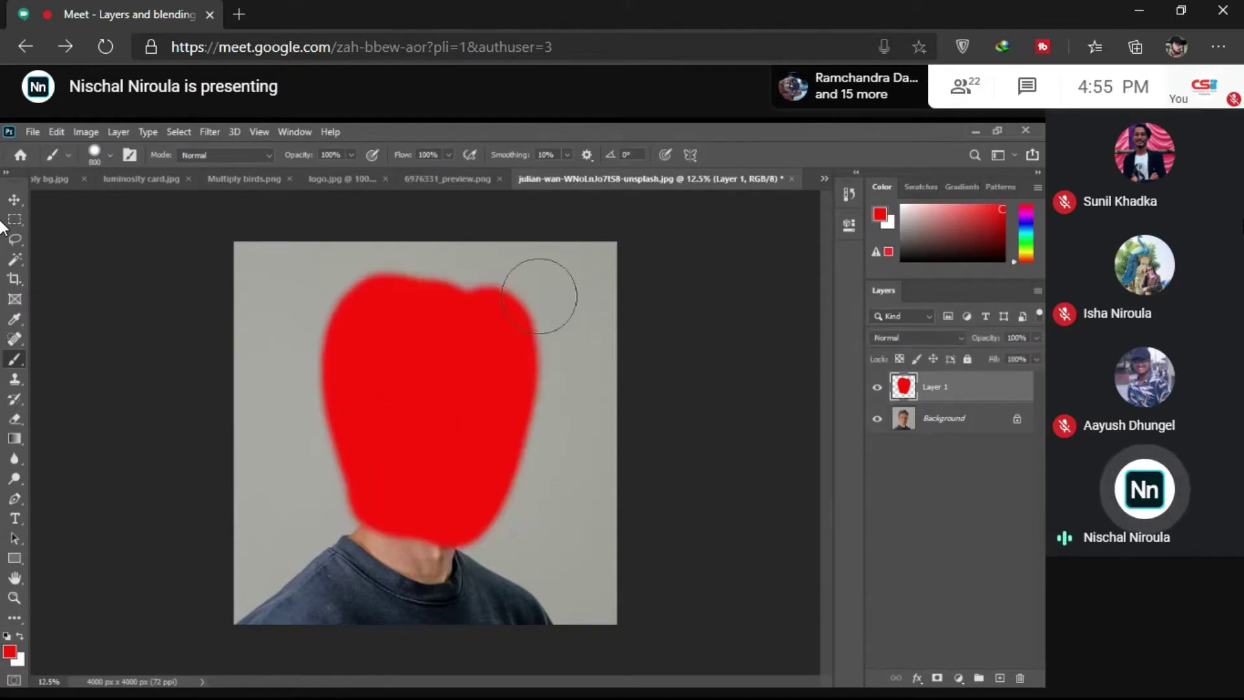
left_click(874, 390)
left_click(945, 418)
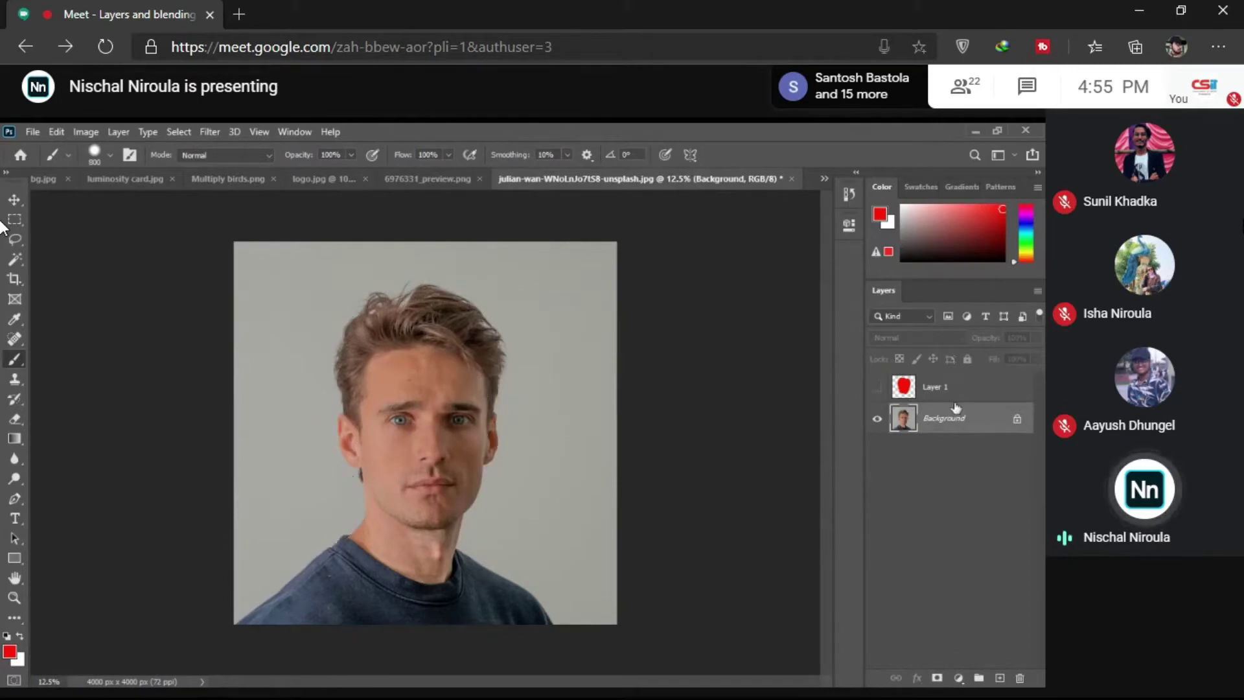
left_click(877, 388)
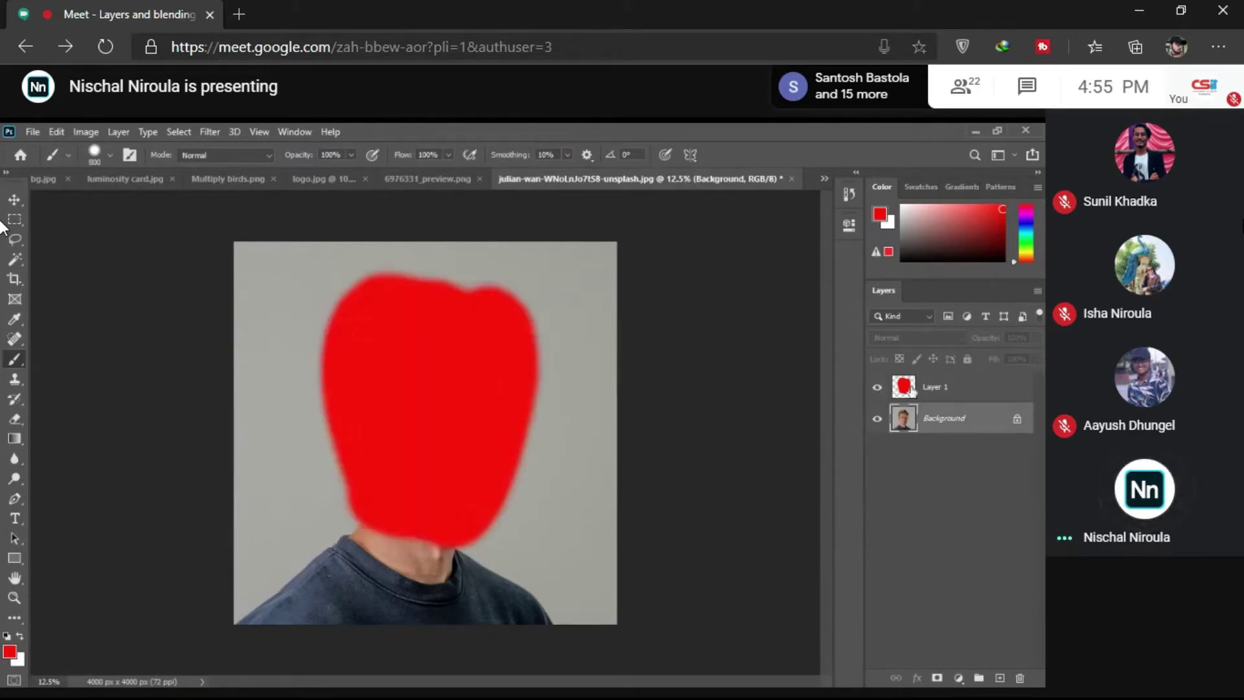
left_click(912, 388)
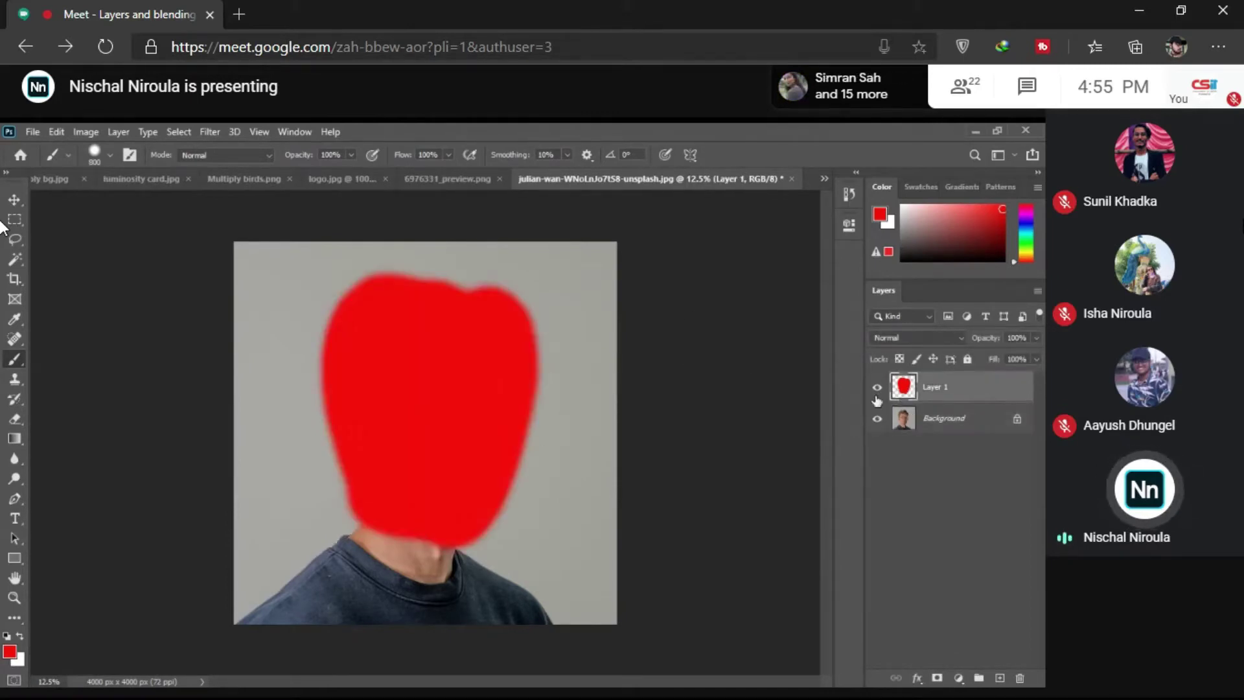
Step: Scroll the red layer's blend modes to Darker Color so the man's features show through
scroll(930, 340, "down", 6)
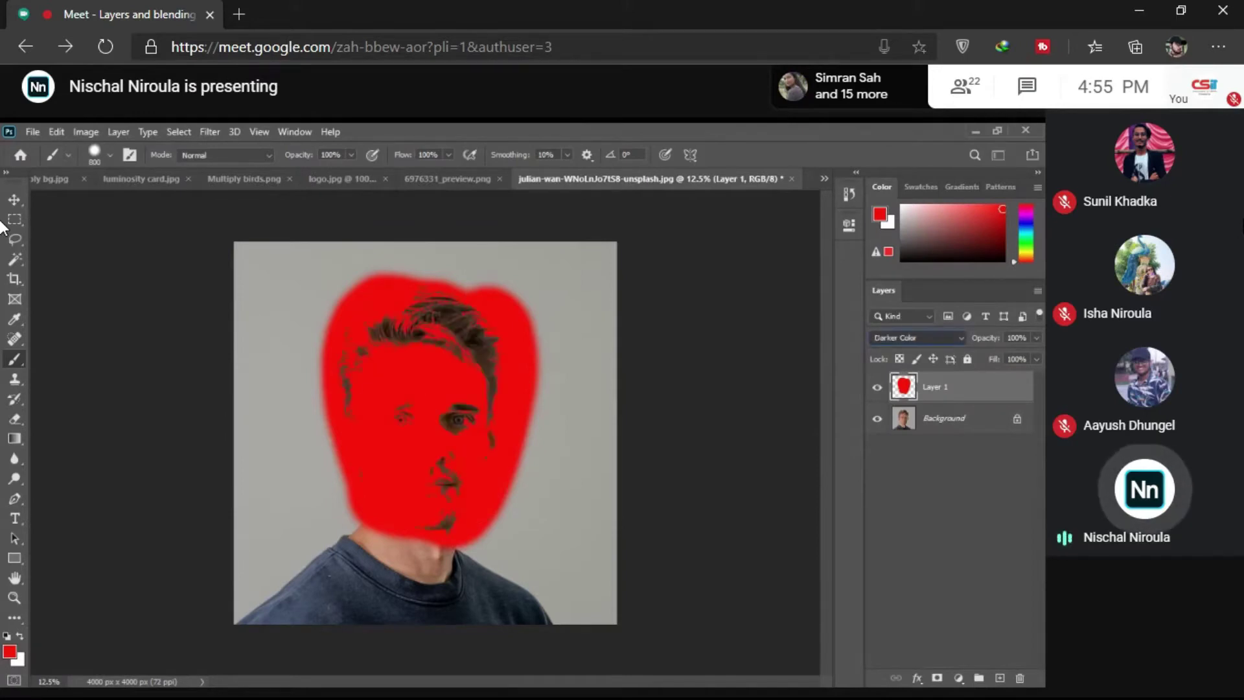
scroll(930, 340, "down", 17)
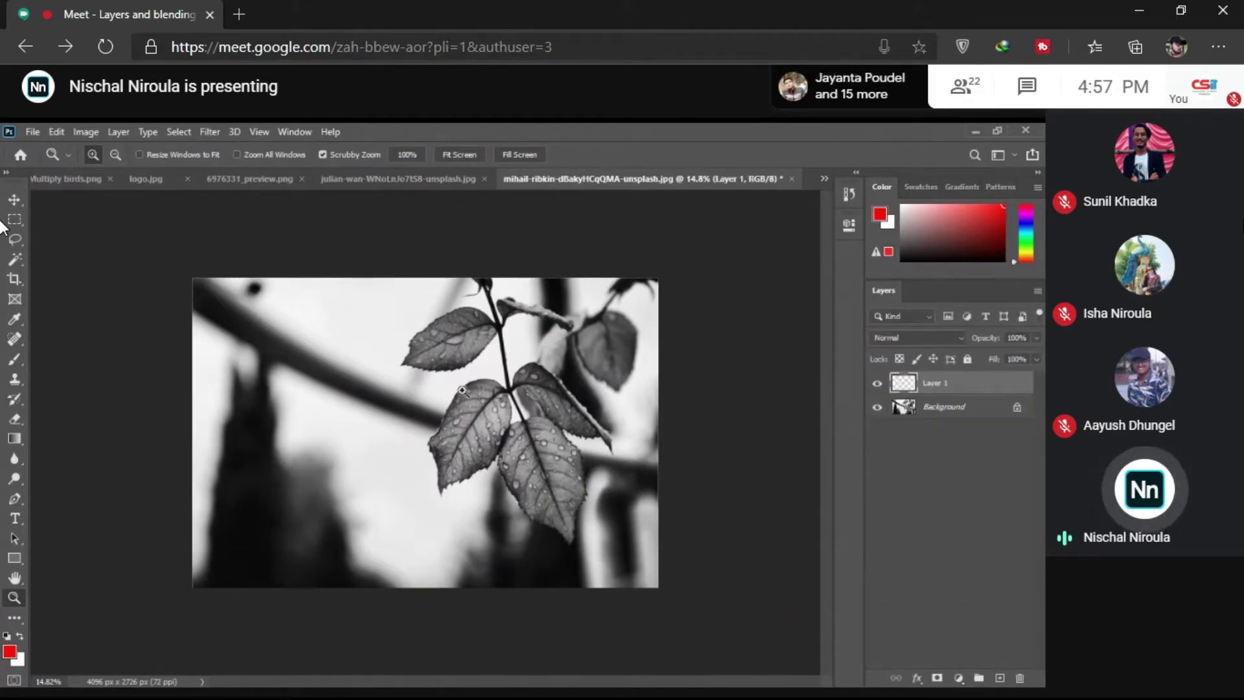
Step: Check the portrait's Color-blended Layer 1, then return to the black-and-white leaf photo
left_click(949, 406)
left_click(426, 180)
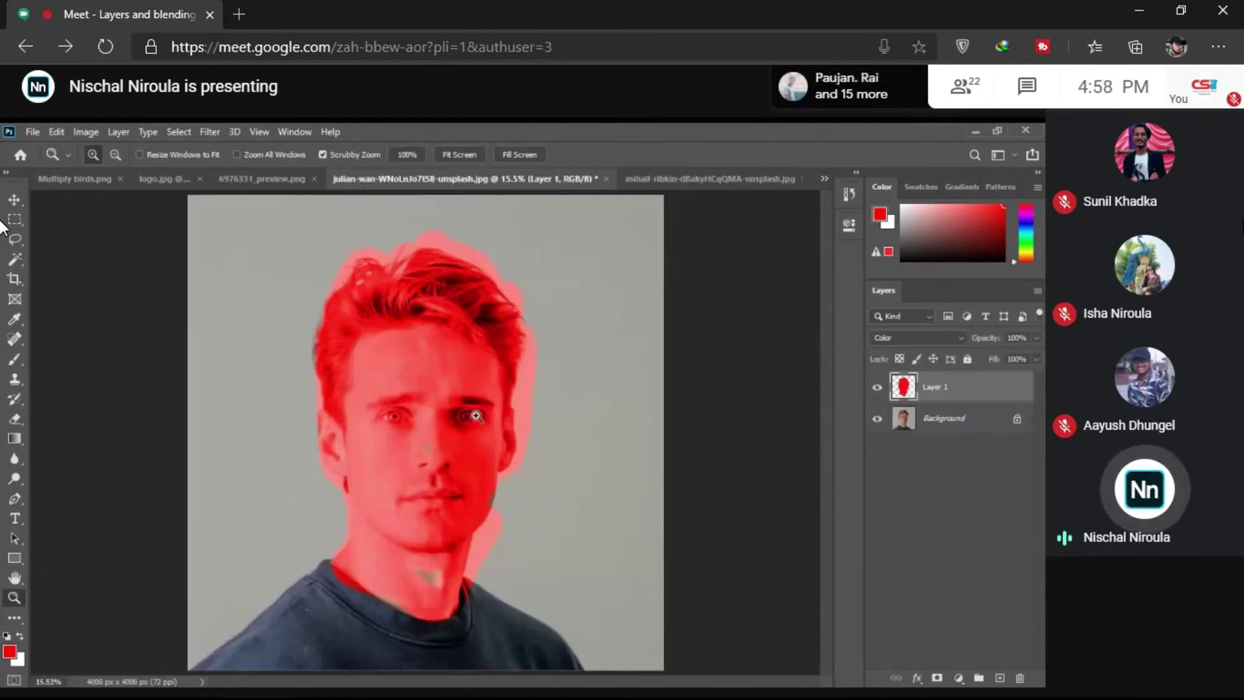
left_click(945, 420)
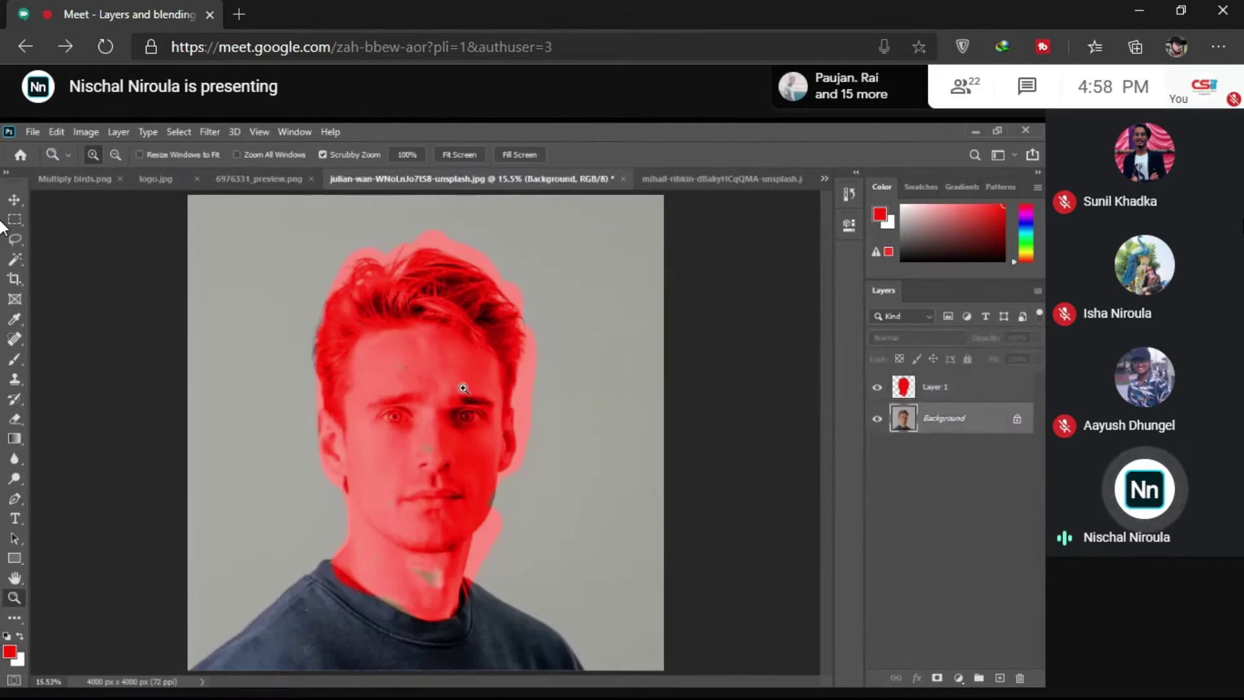
left_click(936, 388)
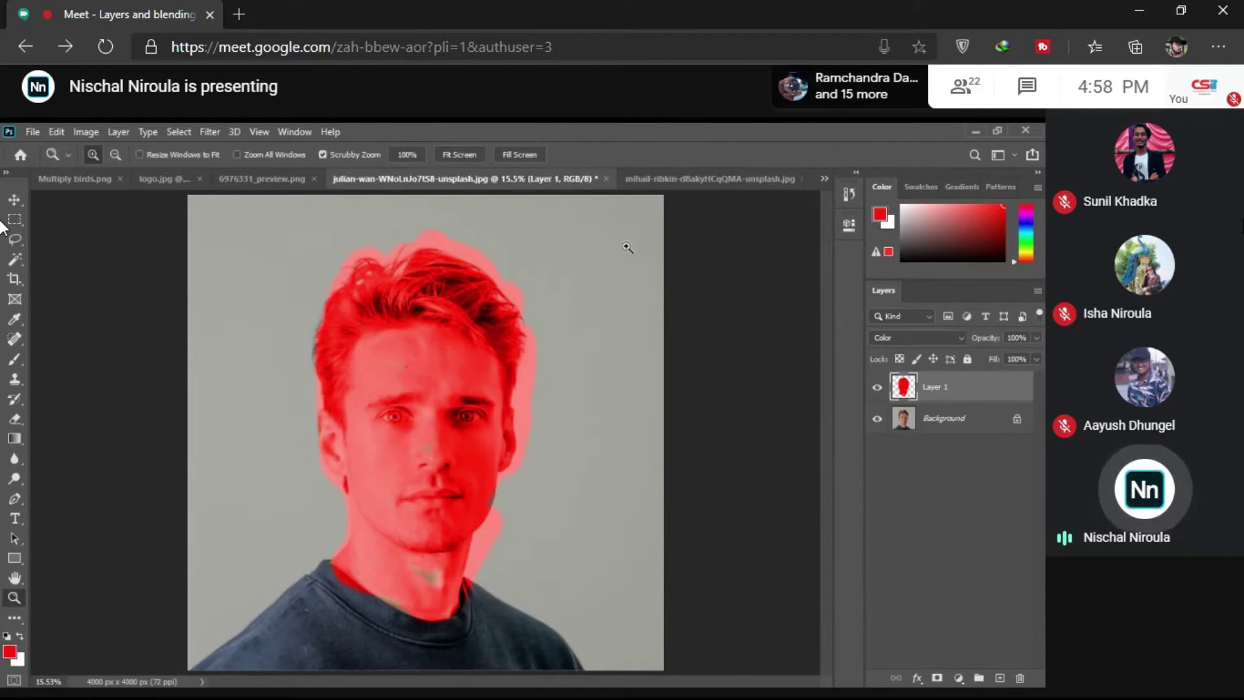
left_click(659, 182)
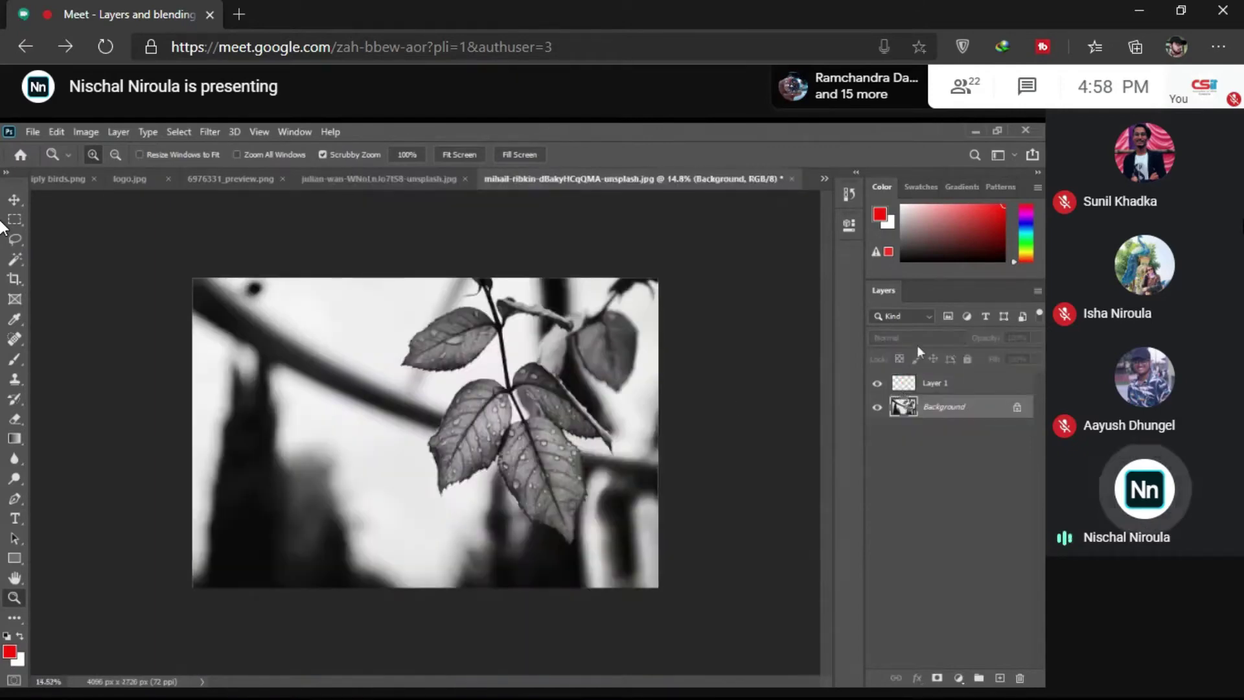
Step: Select the leaf photo's Layer 1 and cycle its blend mode to Linear Dodge (Add)
left_click(932, 383)
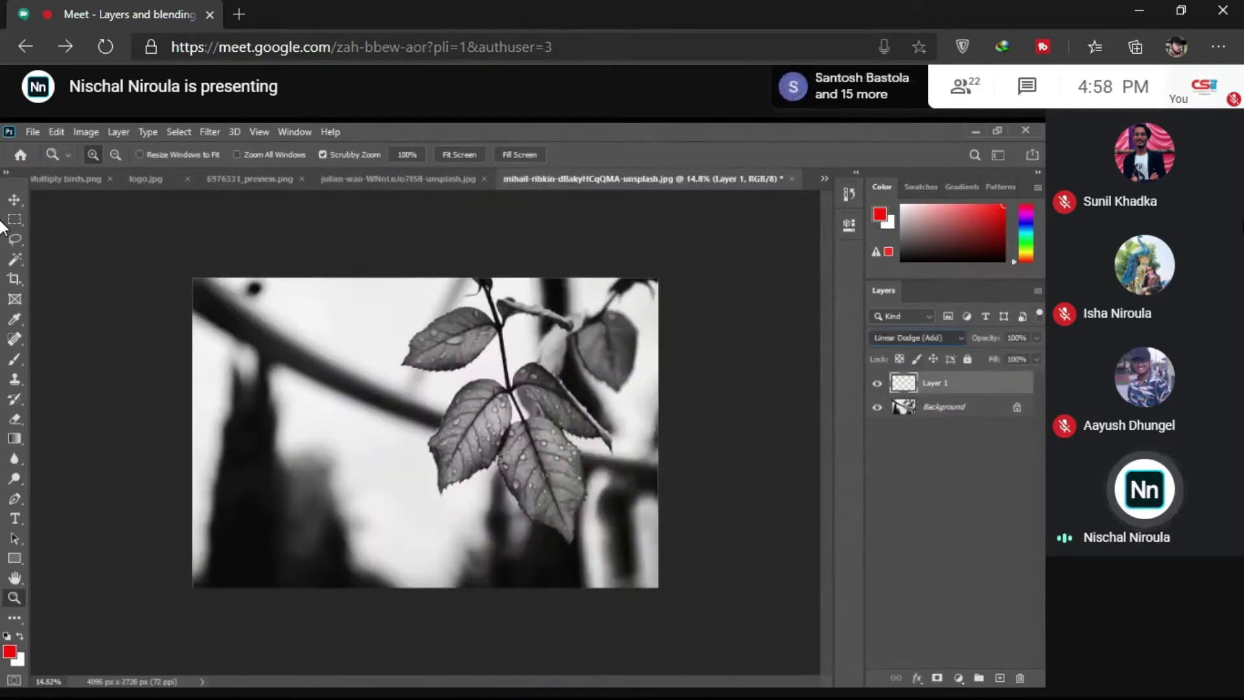
scroll(915, 338, "down", 12)
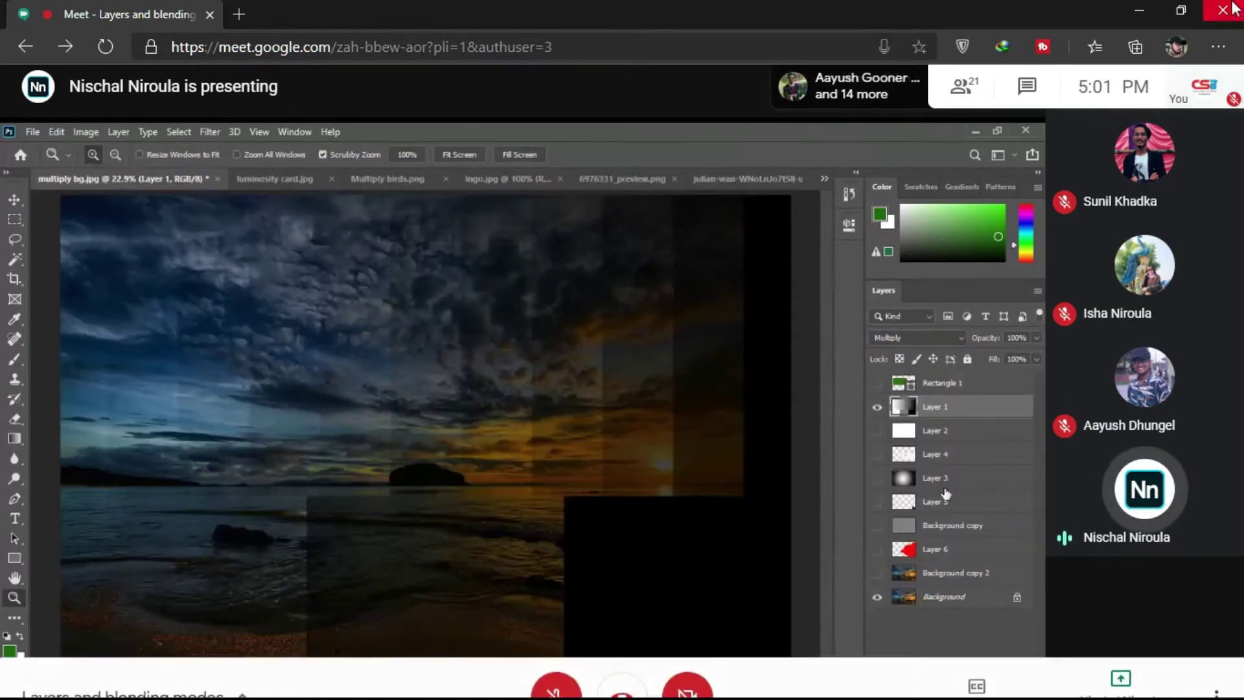
Step: Turn on the Meet microphone and hide Layer 1 to show the sunset without Multiply
mouse_move(1216, 109)
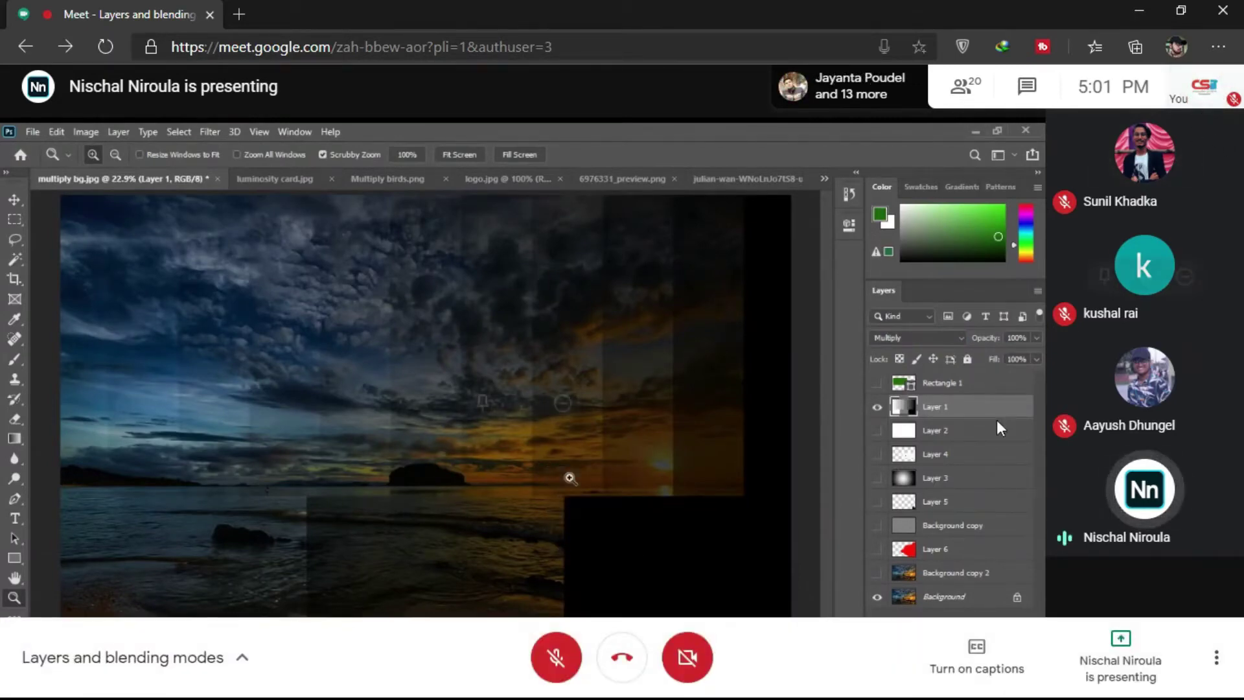
left_click(553, 658)
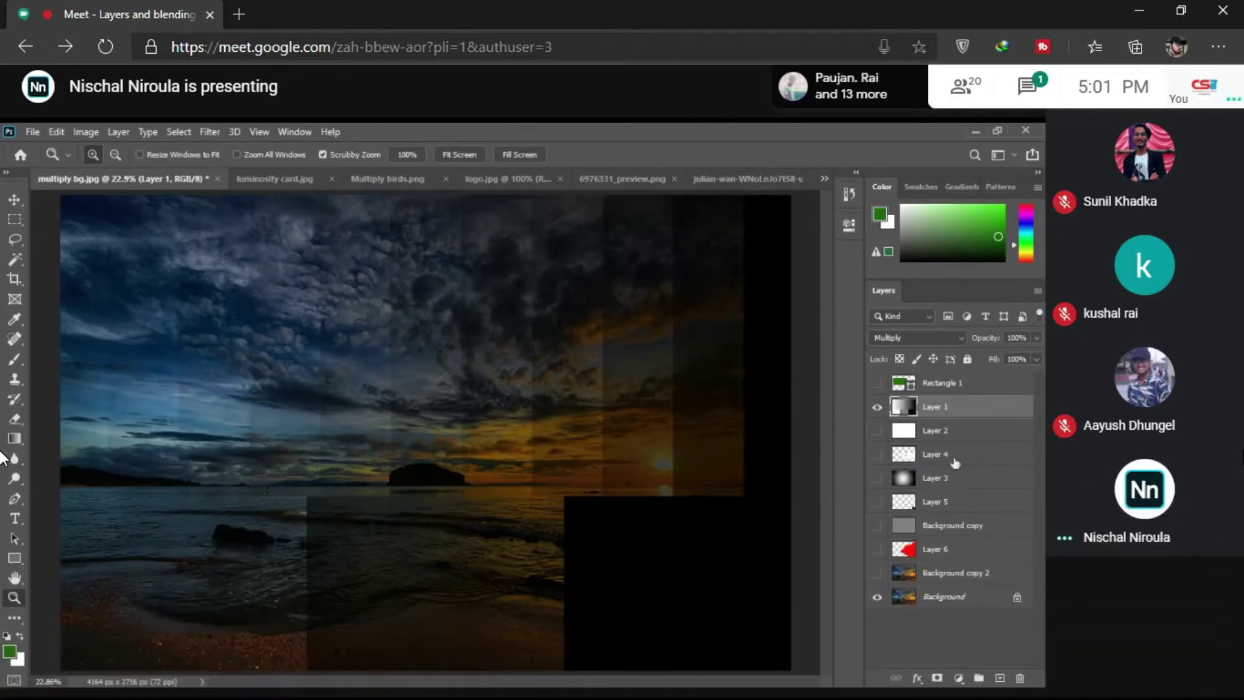
left_click(876, 408)
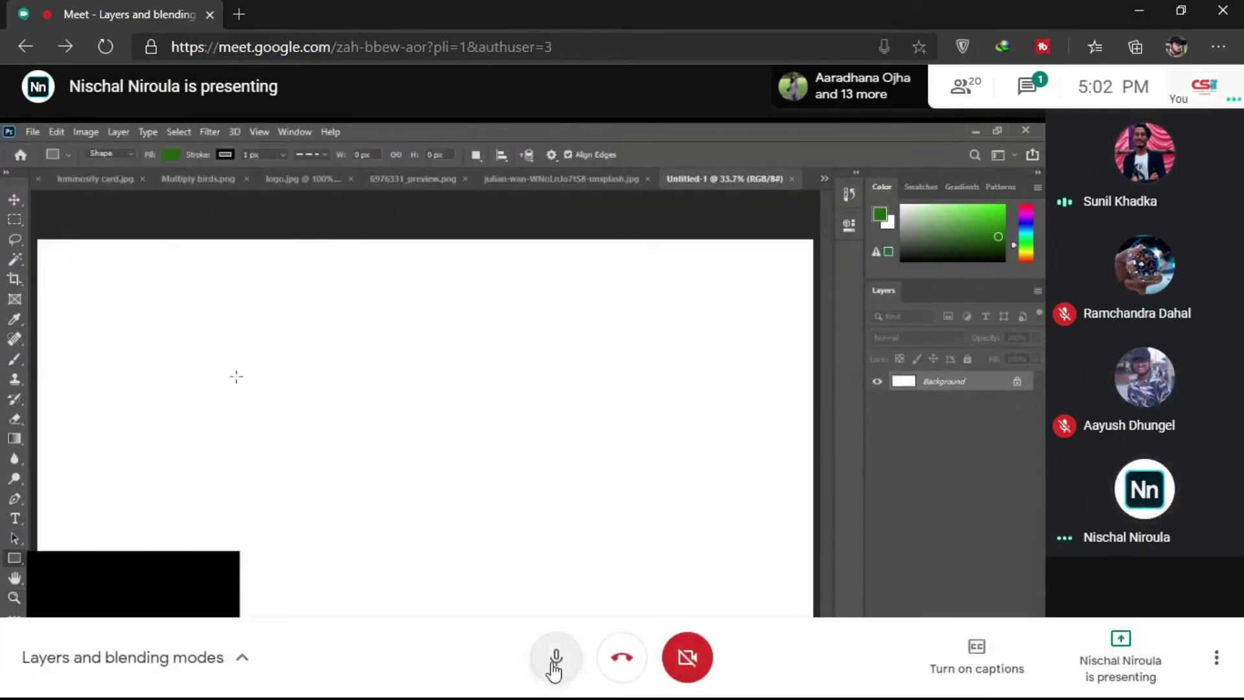
Step: Turn the Meet microphone back off and mute a participant for everyone in the call
left_click(553, 664)
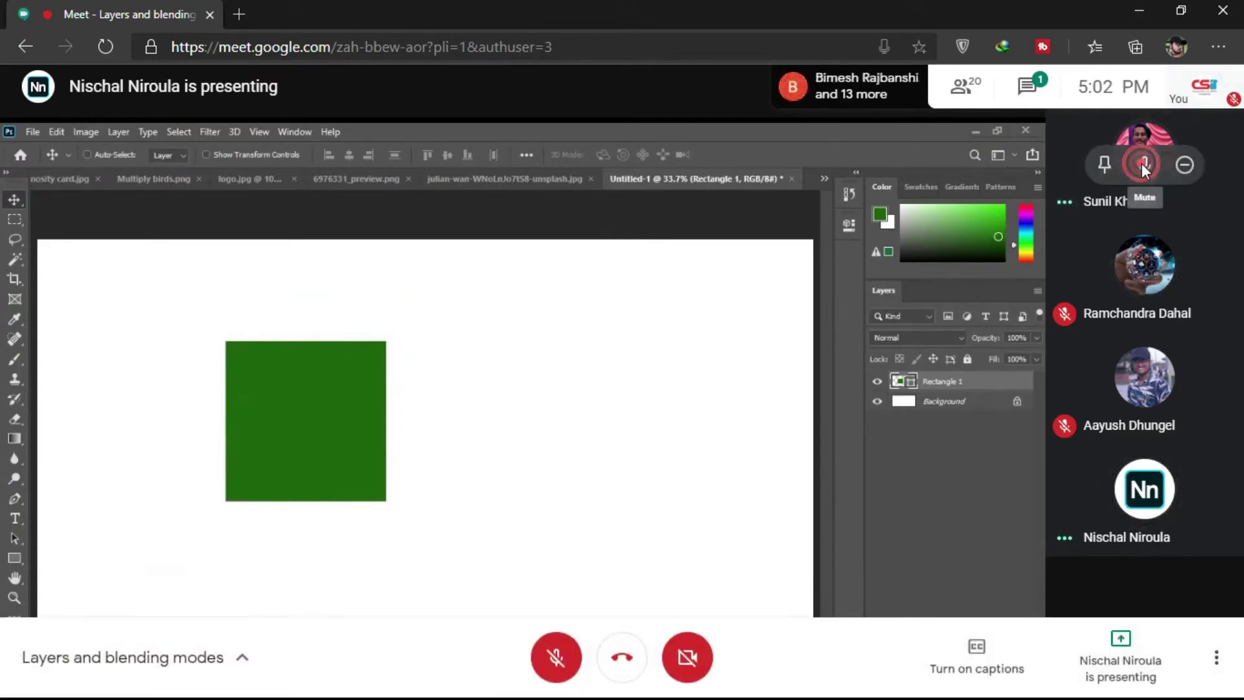
left_click(1141, 163)
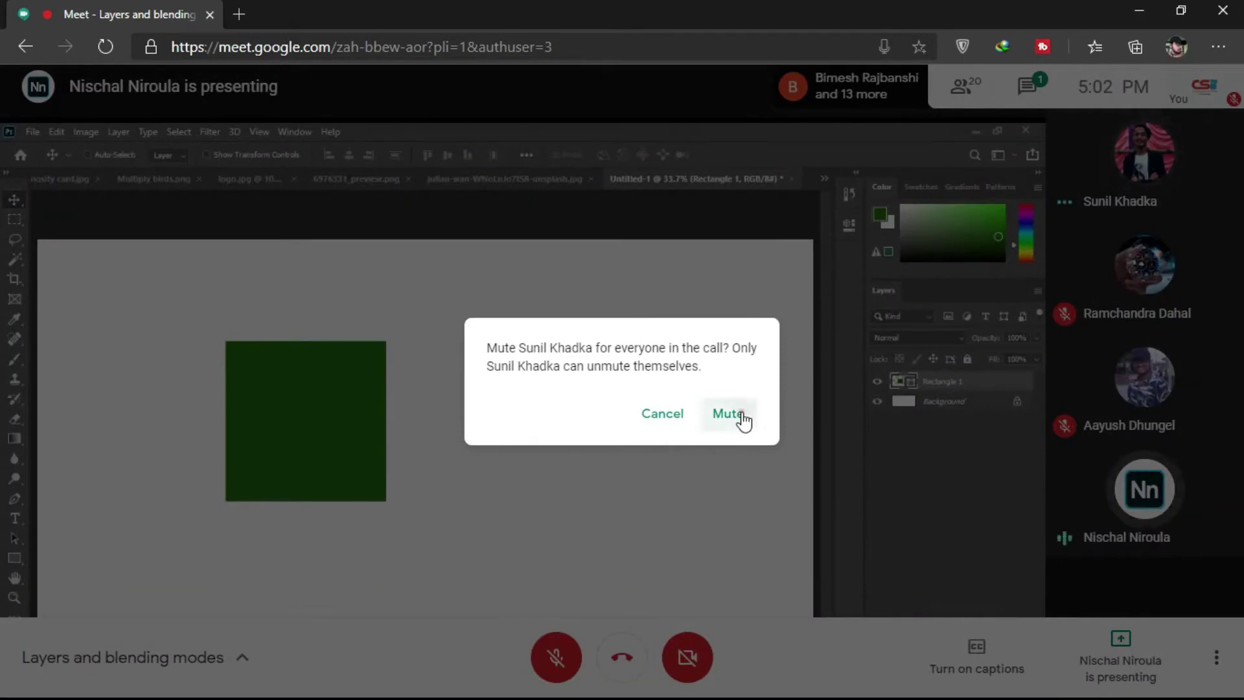
left_click(742, 418)
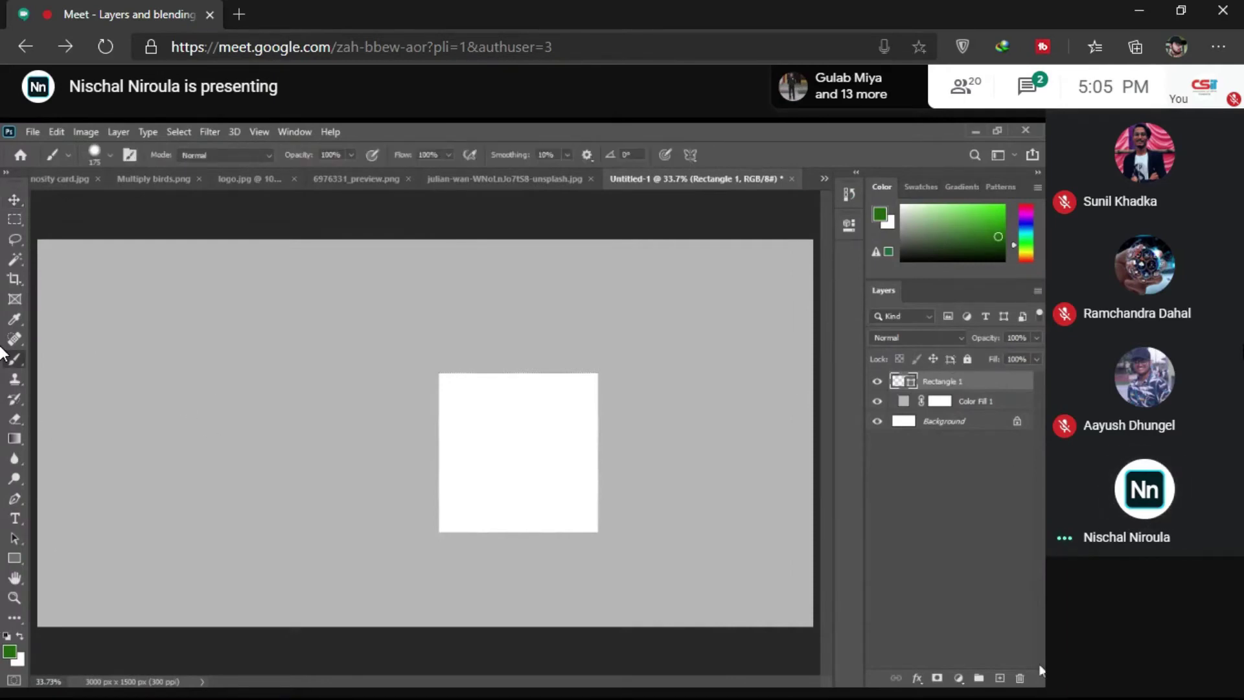
Step: Add a new empty layer, enlarge the brush to 1000 px, and set a near-white foreground
key("ctrl+shift+alt+n")
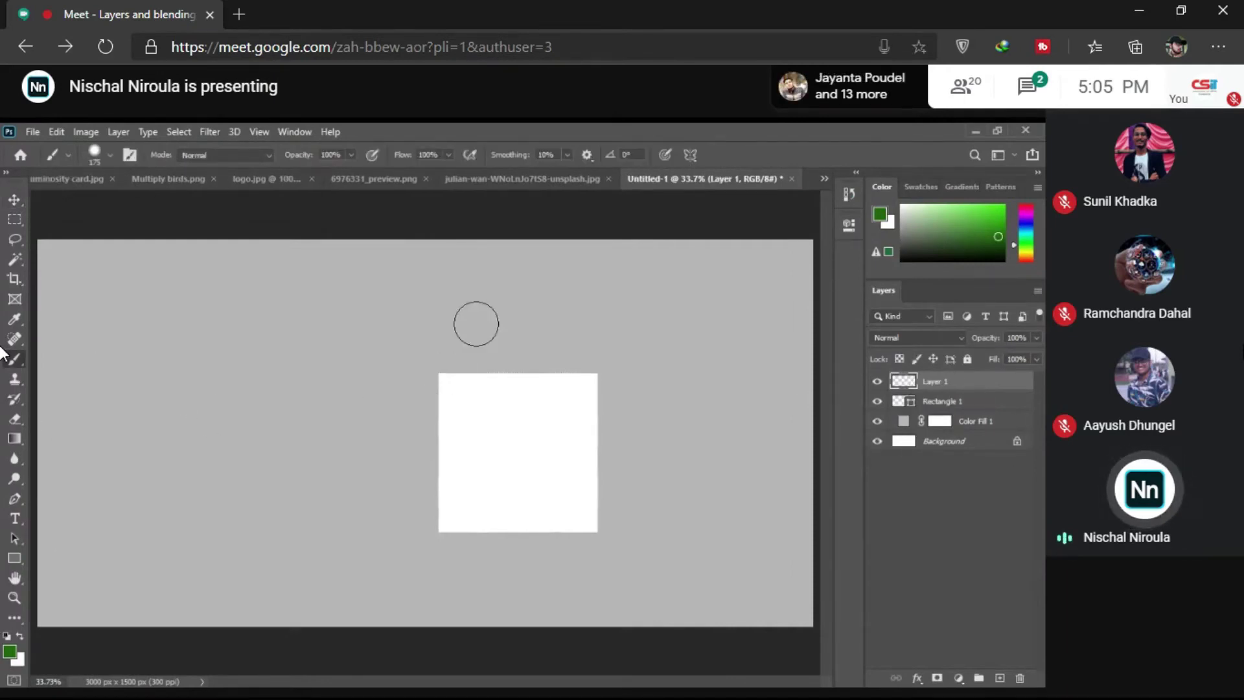
key("bracketright")
key("bracketright")
key("bracketright")
key("bracketright")
key("bracketright")
key("bracketright")
key("bracketright")
key("bracketright")
key("bracketright")
key("bracketright")
key("bracketright")
left_click(9, 651)
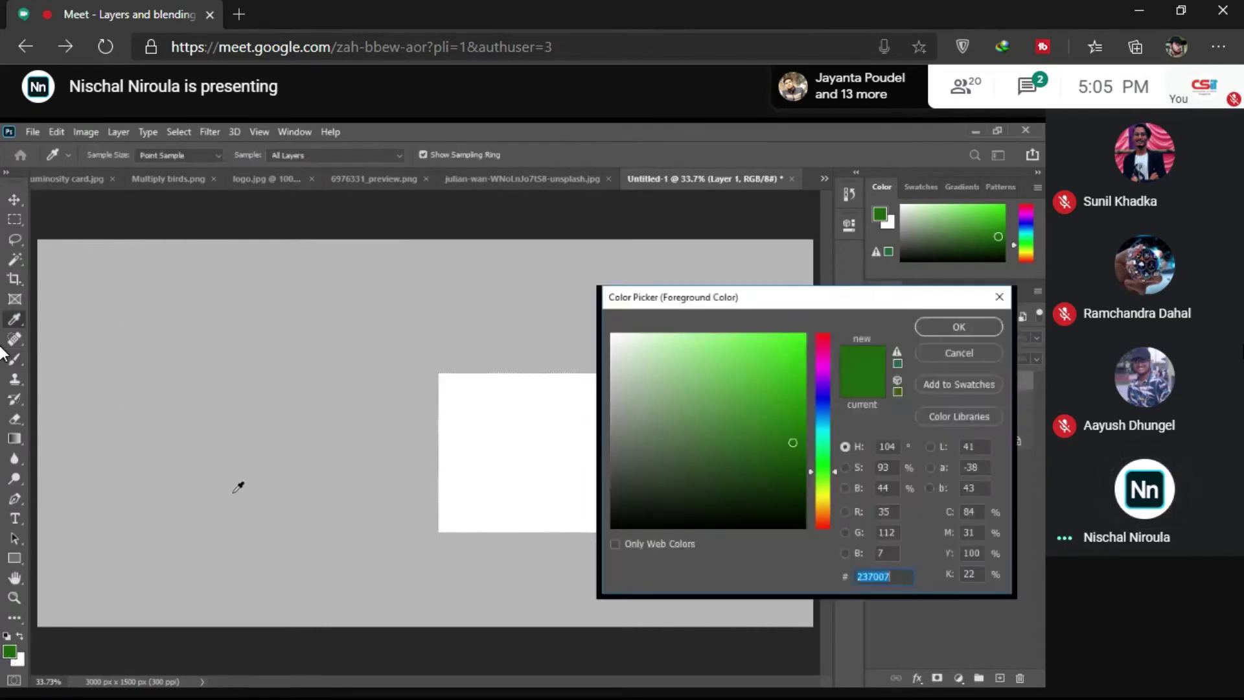
left_click(620, 334)
left_click(958, 327)
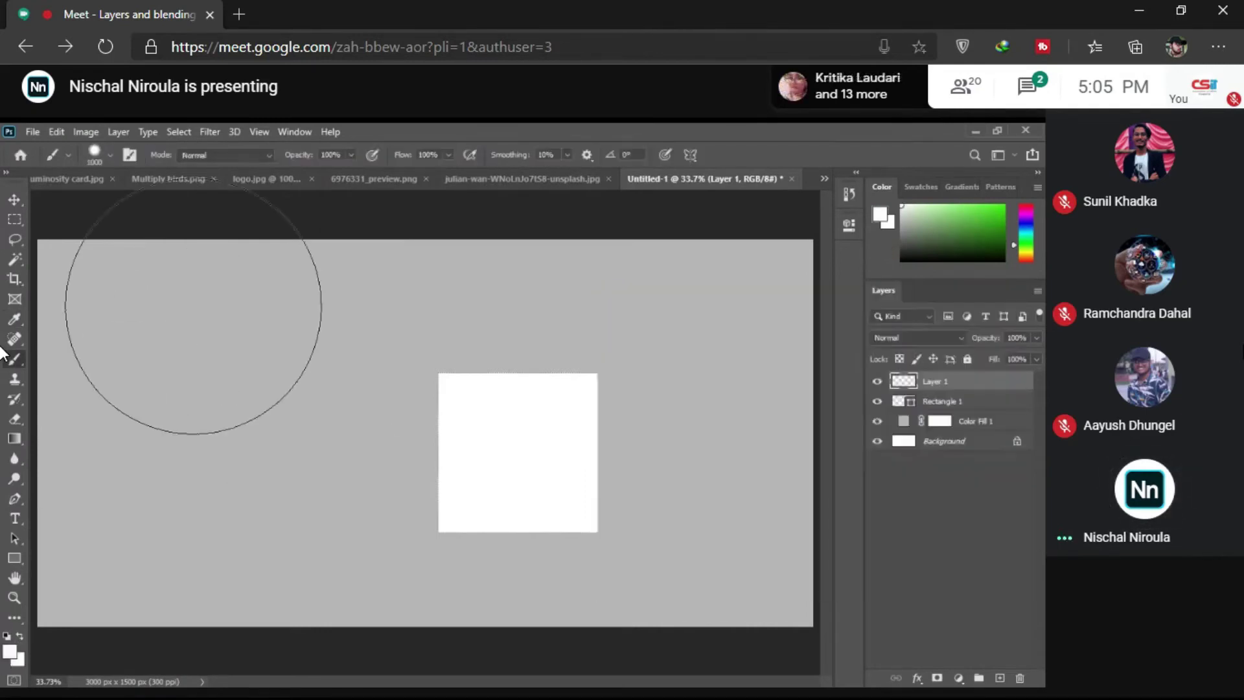
Step: Set brush hardness to 0% and paint a soft white glow over the canvas's upper-left
right_click(287, 364)
left_click_drag(352, 399, 259, 386)
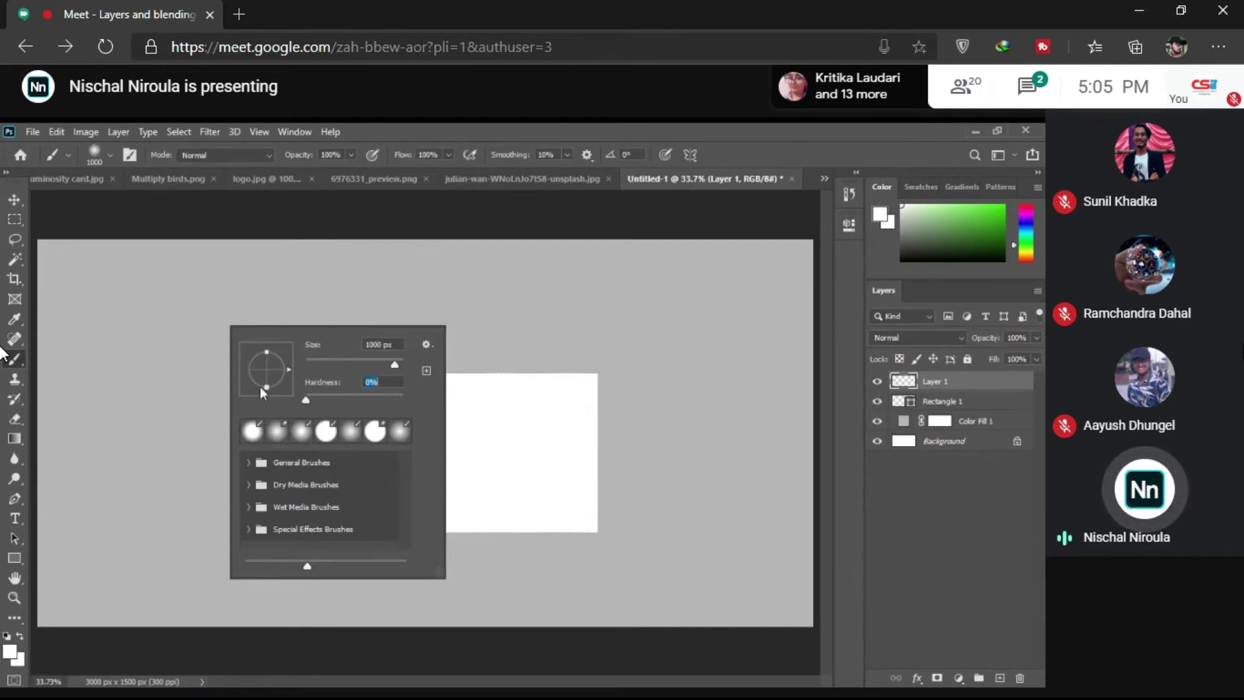
left_click(476, 129)
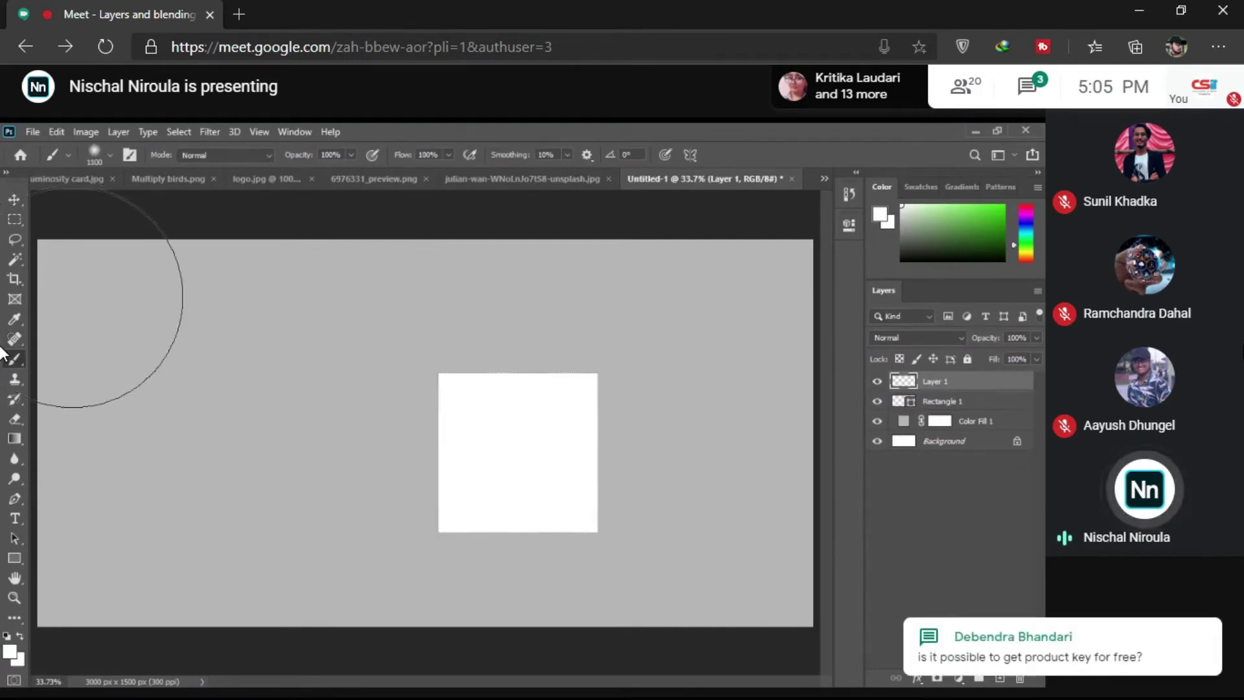
mouse_move(71, 298)
left_mouse_down()
mouse_move(88, 337)
mouse_move(61, 283)
left_mouse_up()
key("bracketright")
key("bracketright")
key("bracketright")
key("bracketright")
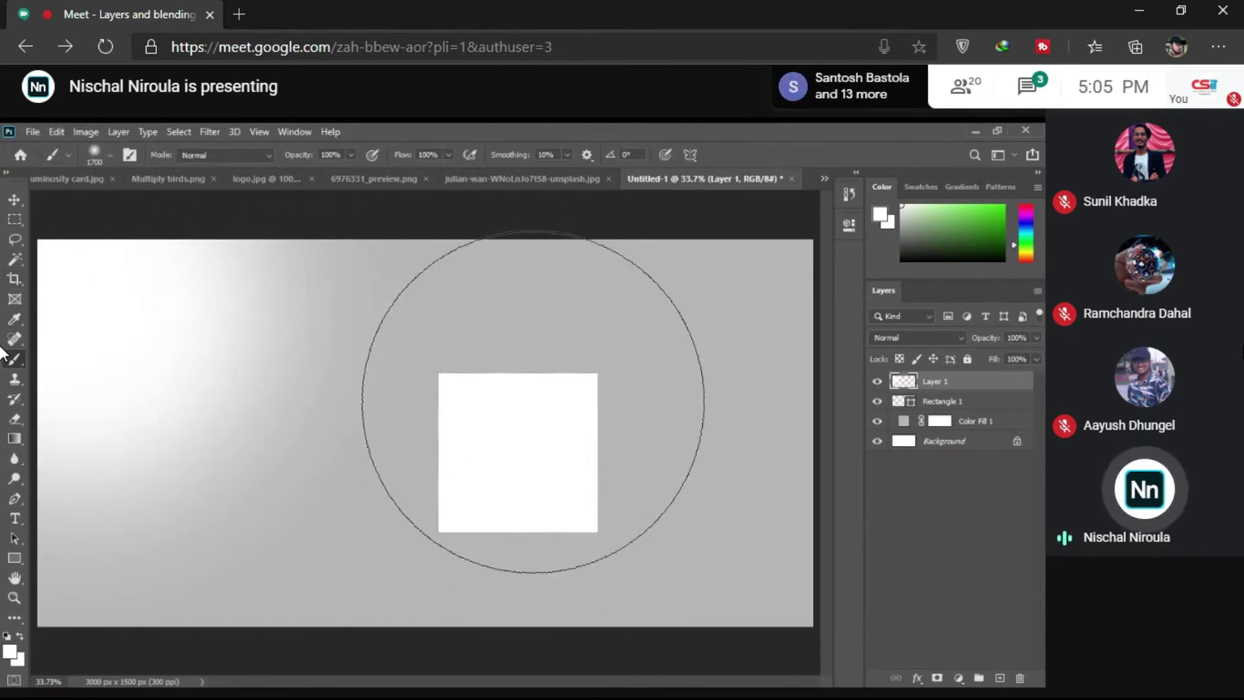
left_click(949, 404)
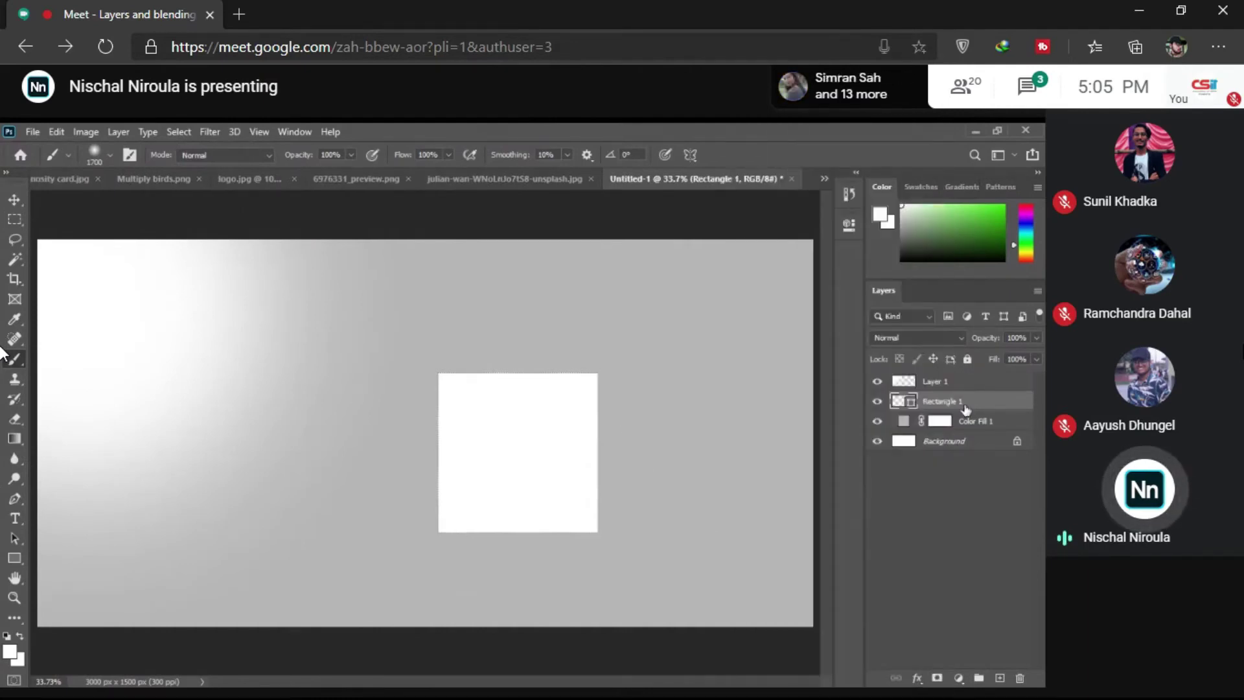
Step: Give Rectangle 1 a black Drop Shadow (100% opacity, 90°, 41 px) and admit the waiting guest
left_click_drag(599, 209, 841, 151)
left_click(748, 441)
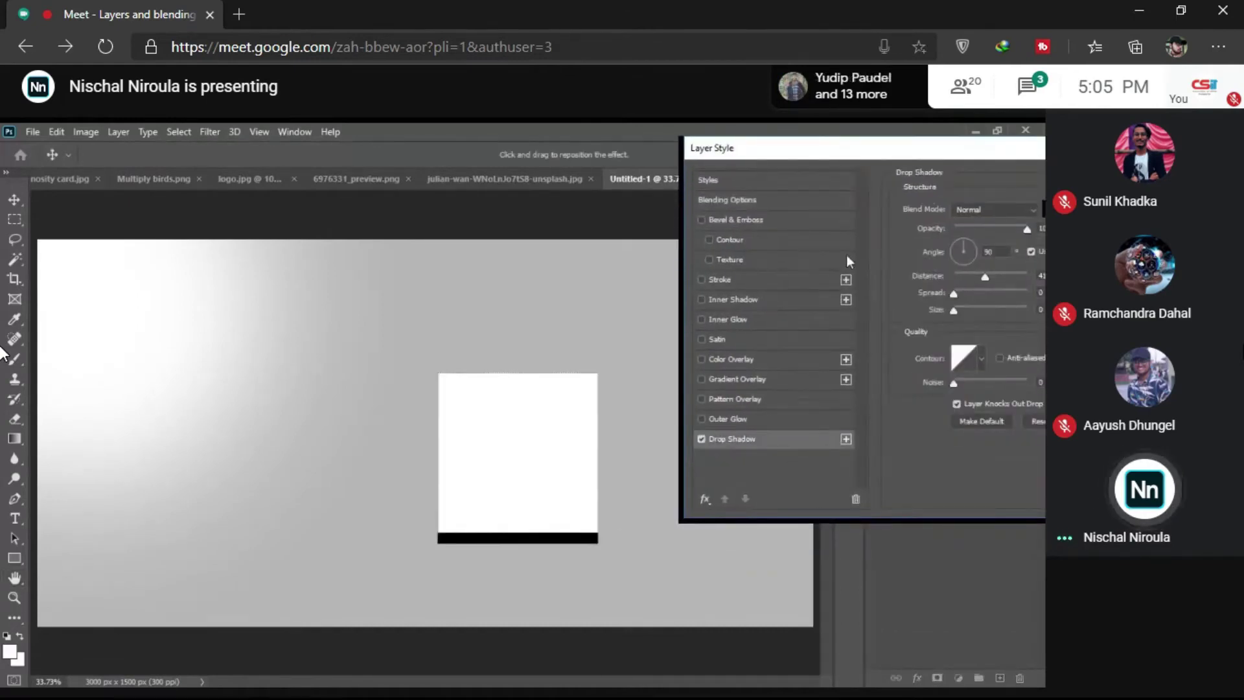
left_click_drag(887, 148, 738, 161)
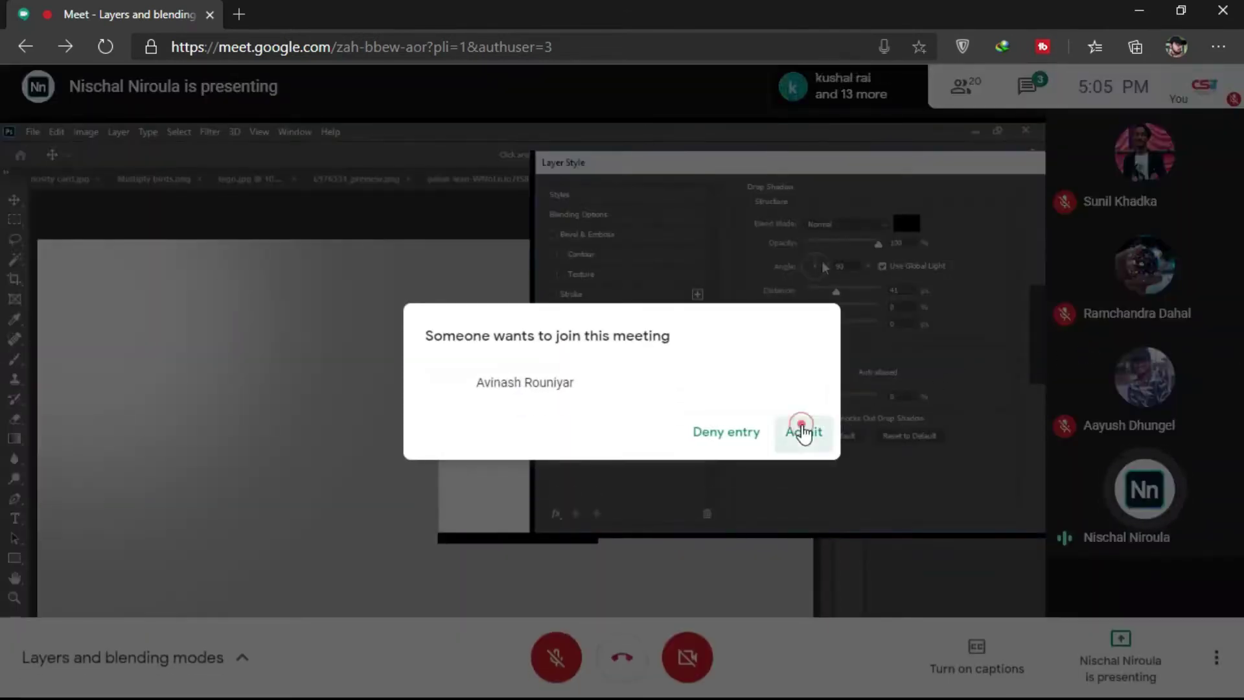
left_click(803, 431)
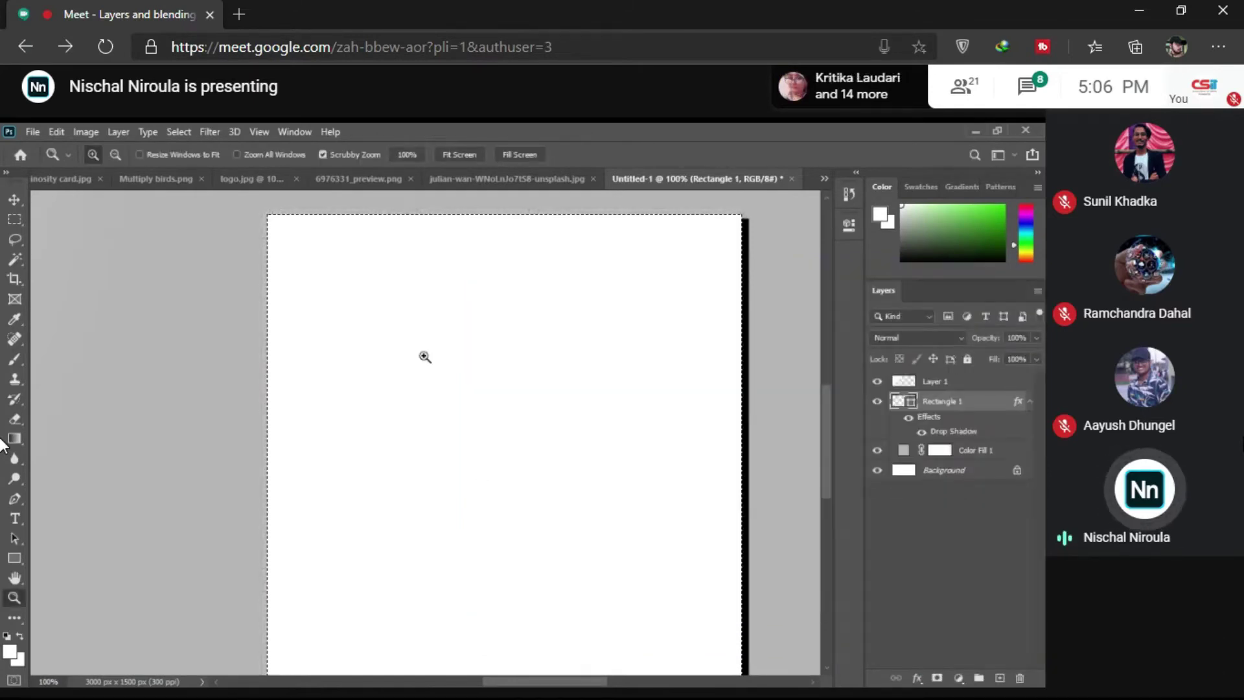
key("XF86AudioMute")
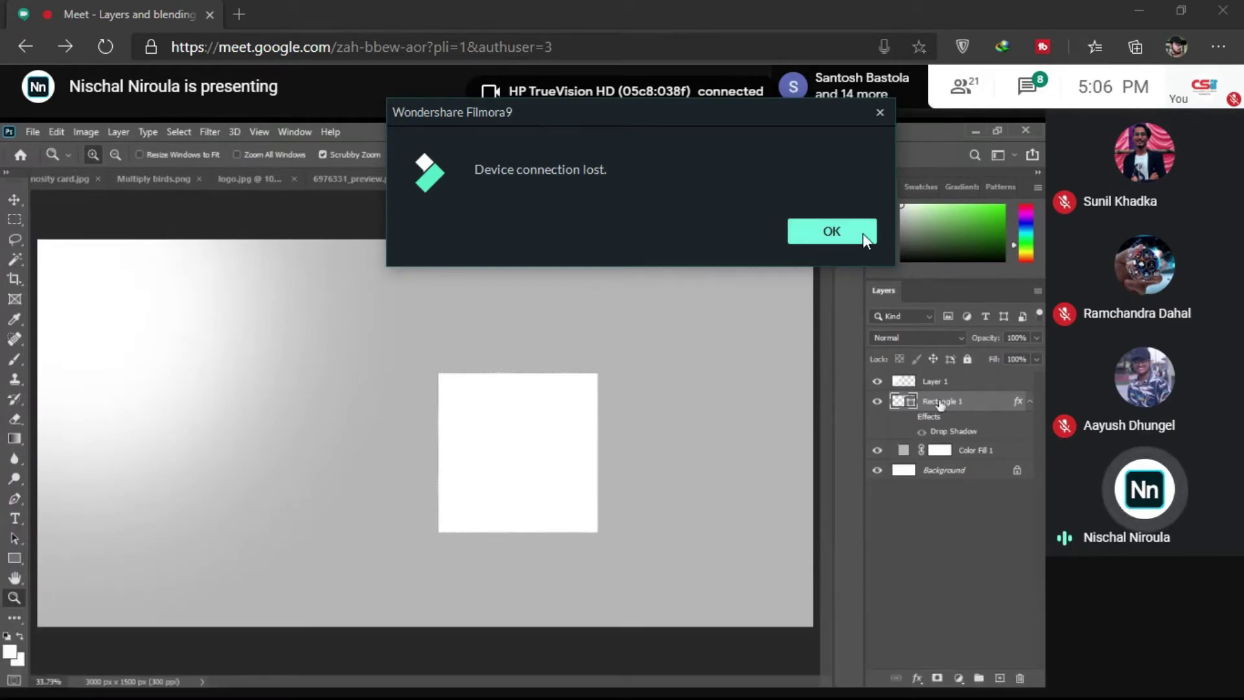
left_click(861, 233)
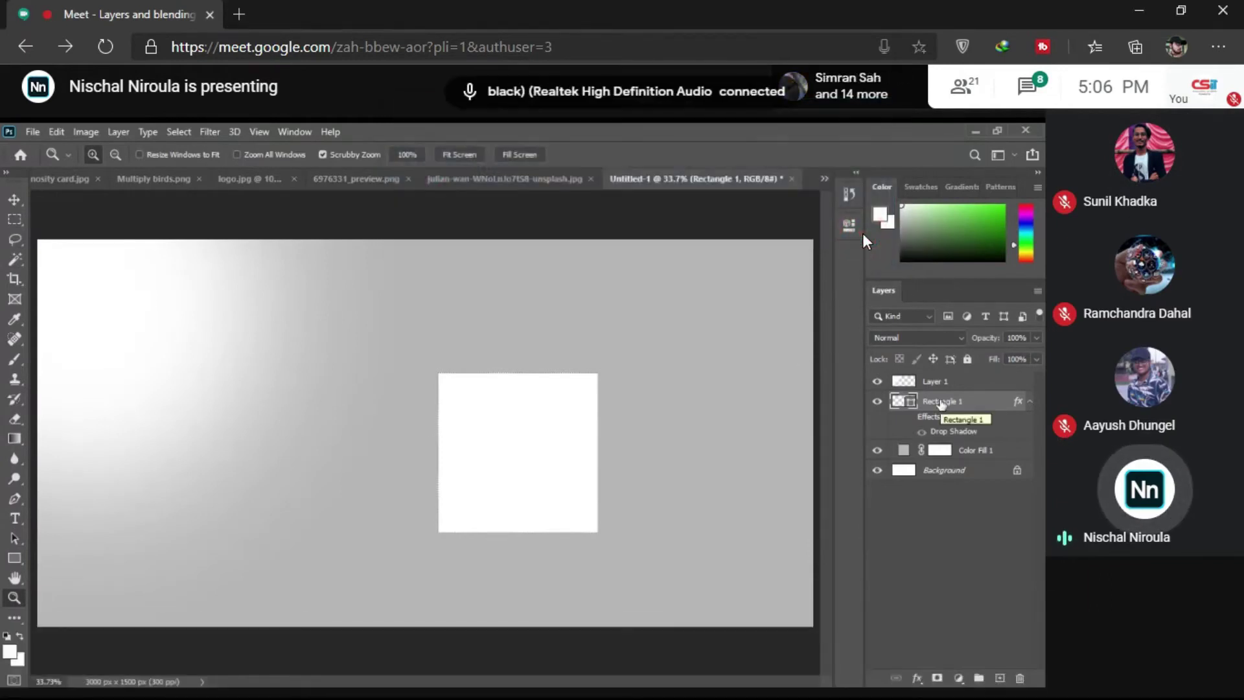
key("XF86AudioRaiseVolume")
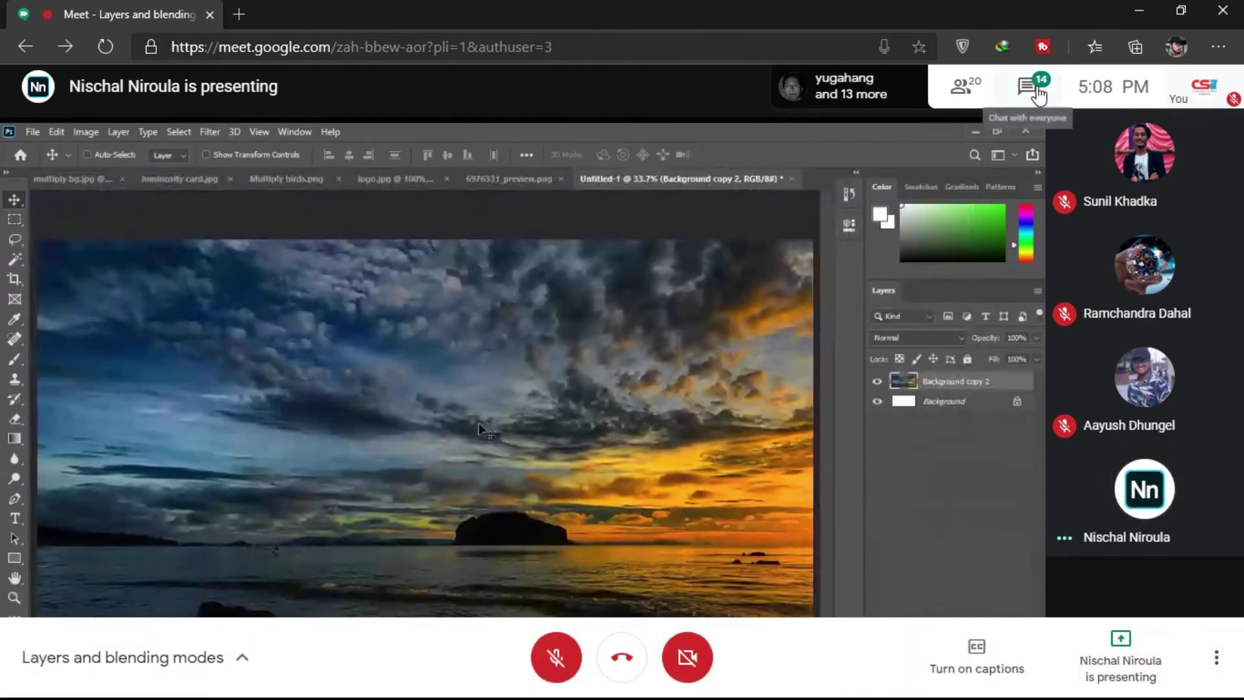
Step: Open the Meet chat to read messages, then close the chat panel
left_click(1030, 87)
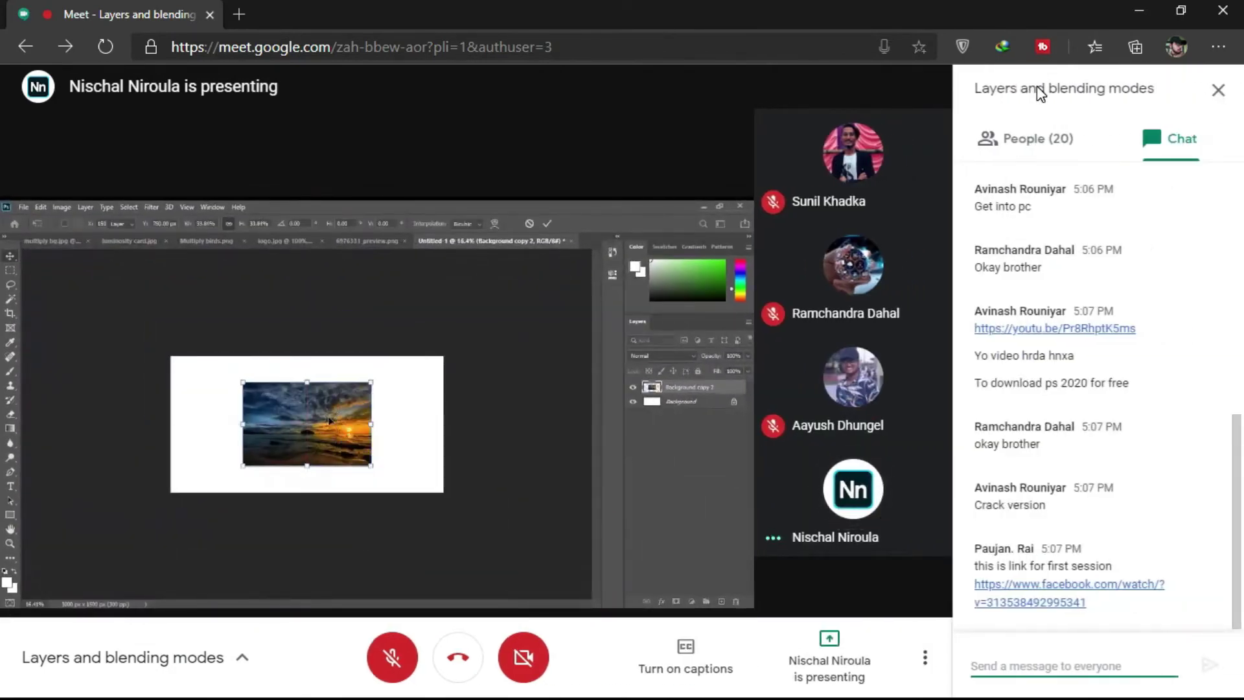
left_click(1038, 93)
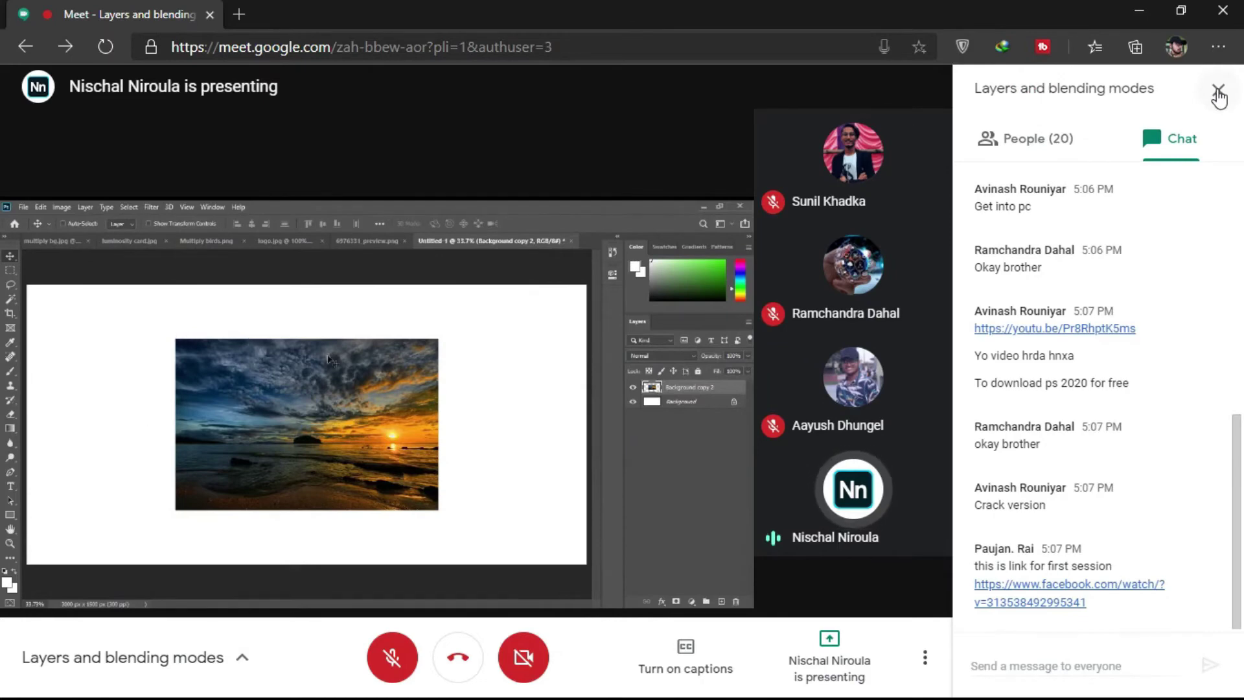
left_click(1217, 92)
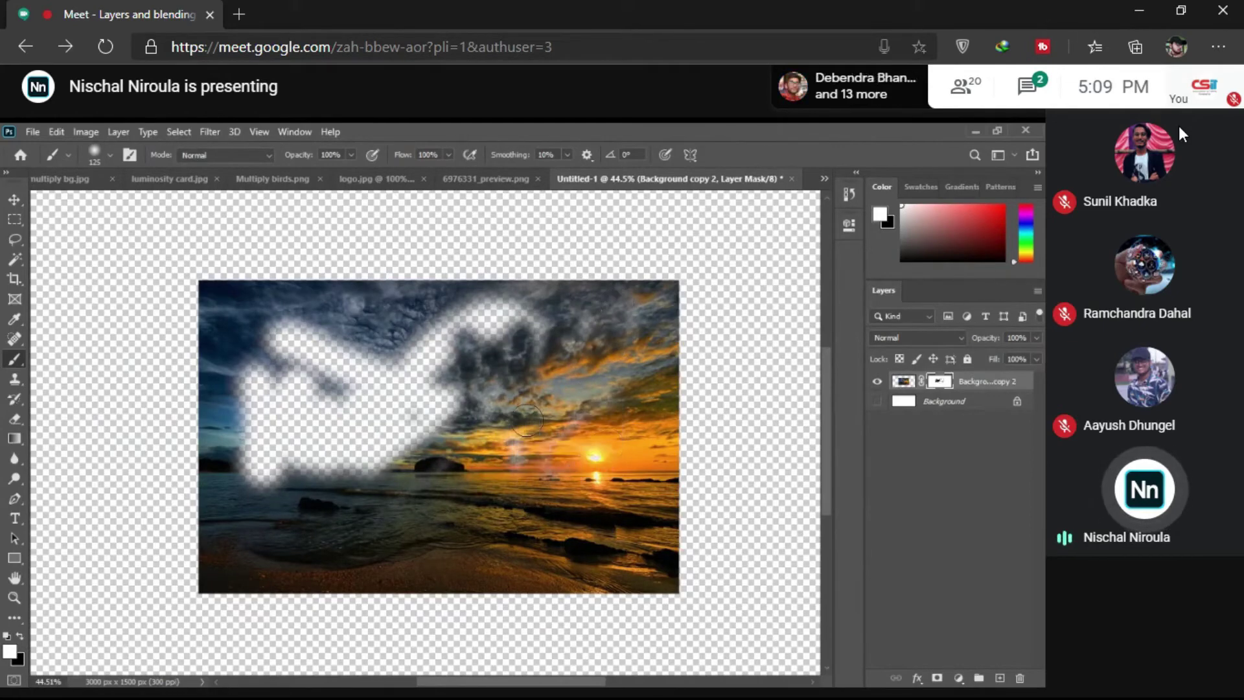
Step: Open the Windows Start menu
key("super")
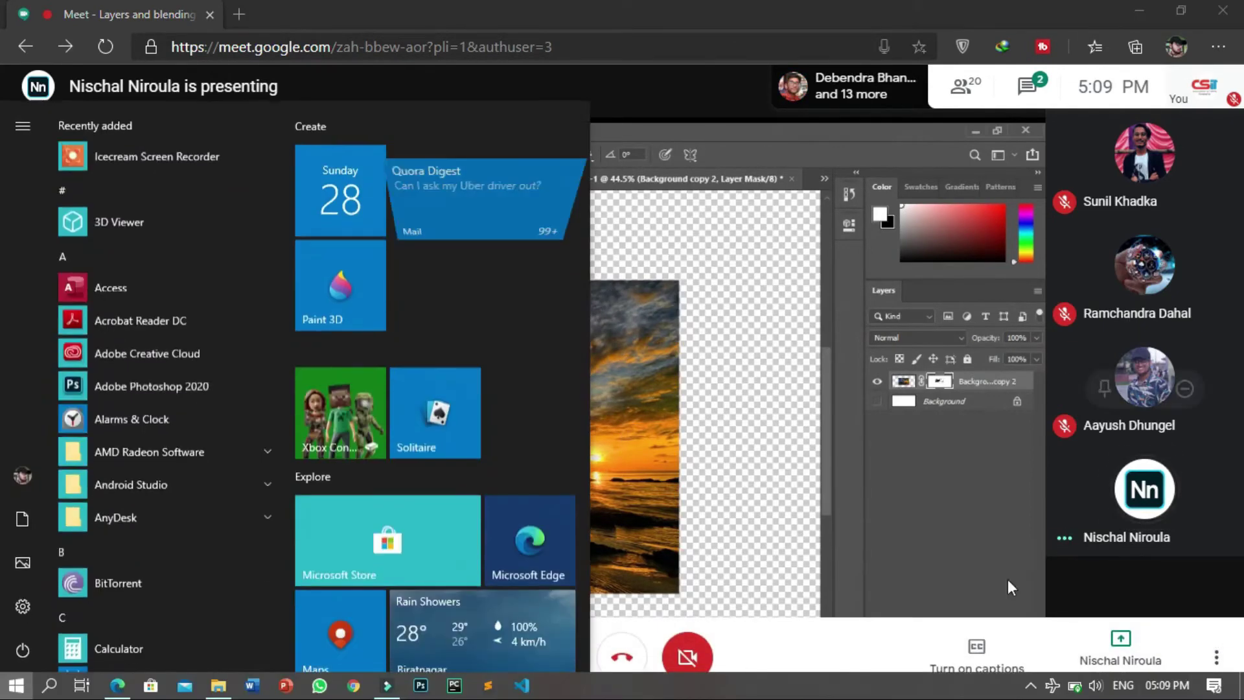
Step: Bring up Icecream Screen Recorder's controls from the system tray, then minimize it while it keeps recording
left_click(1030, 685)
left_click(1051, 615)
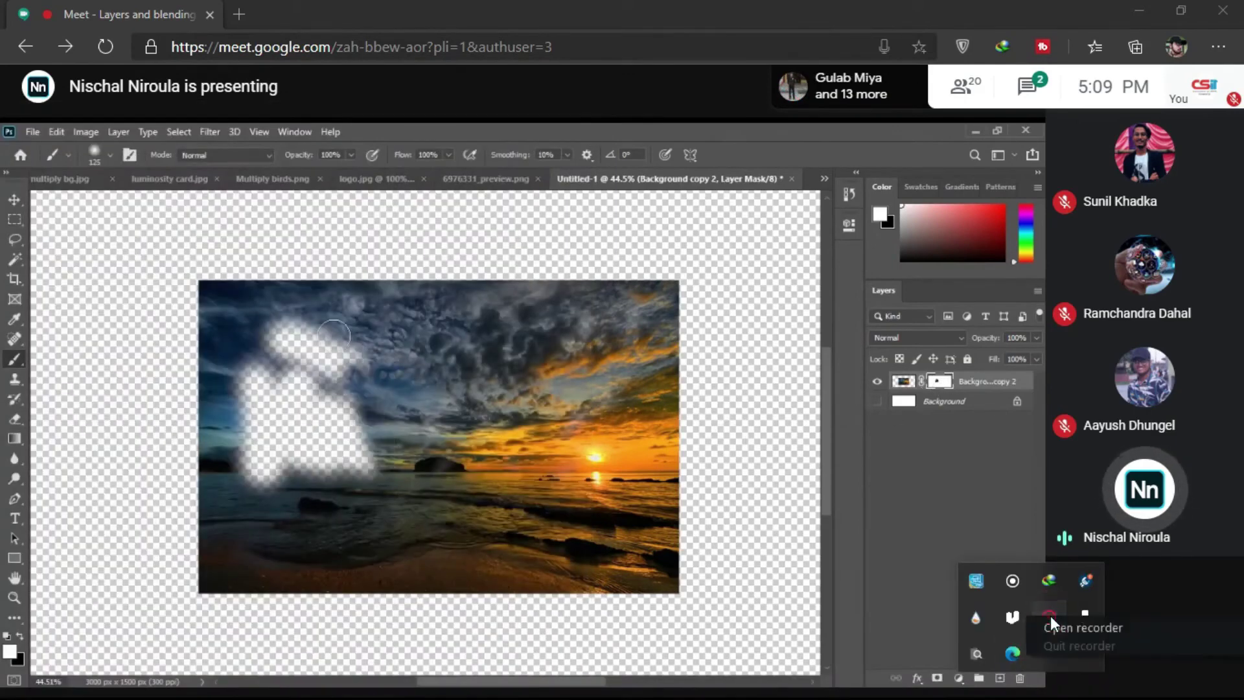
left_click_drag(1050, 615, 1059, 628)
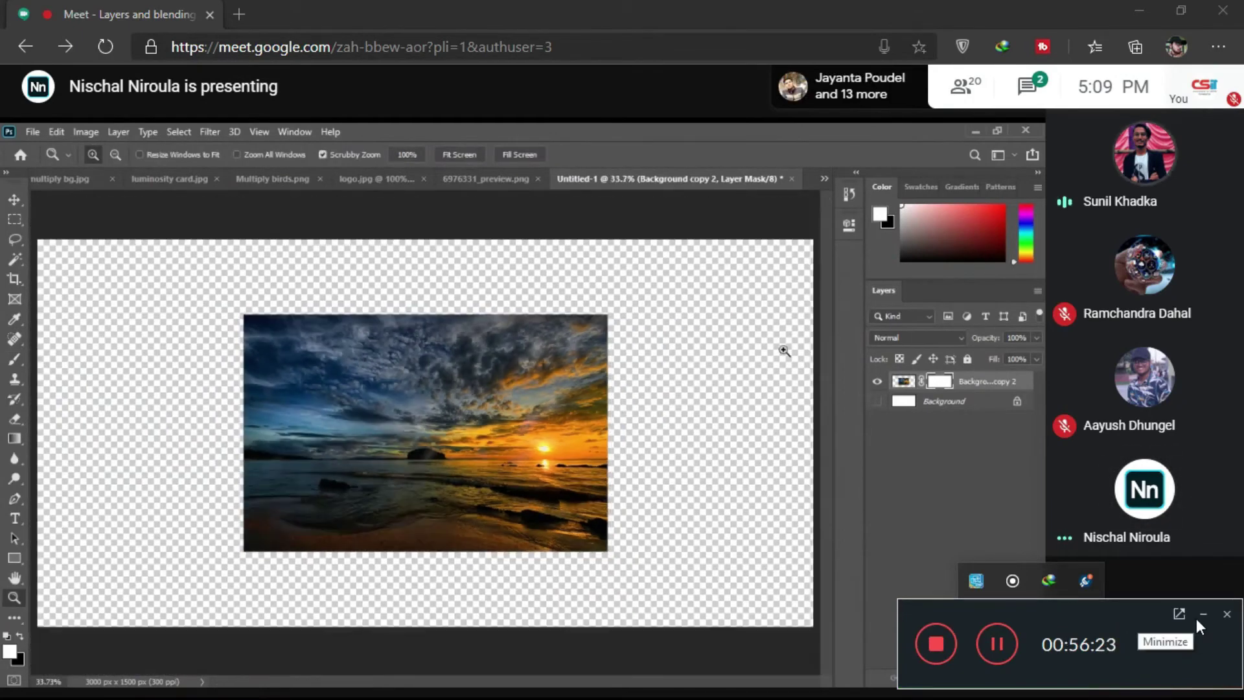
left_click(1196, 621)
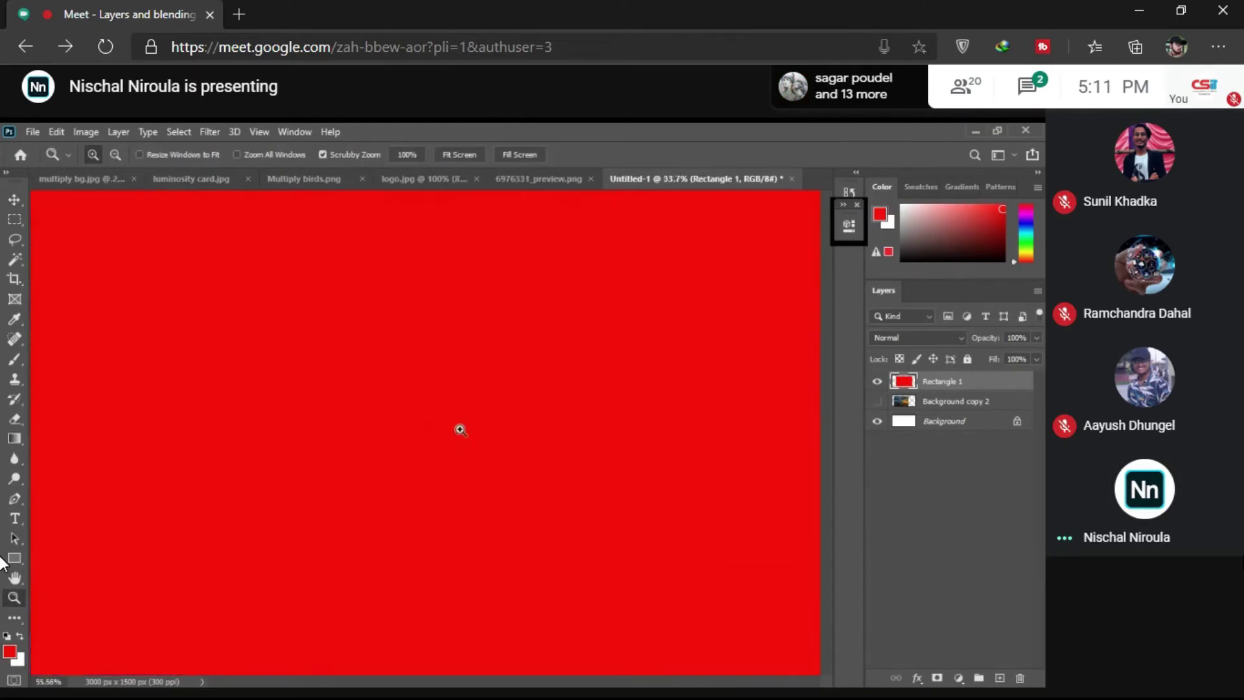
Step: Zoom in on the canvas, start a free transform on the red rectangle, and open the Meet chat
left_click_drag(459, 430, 447, 391)
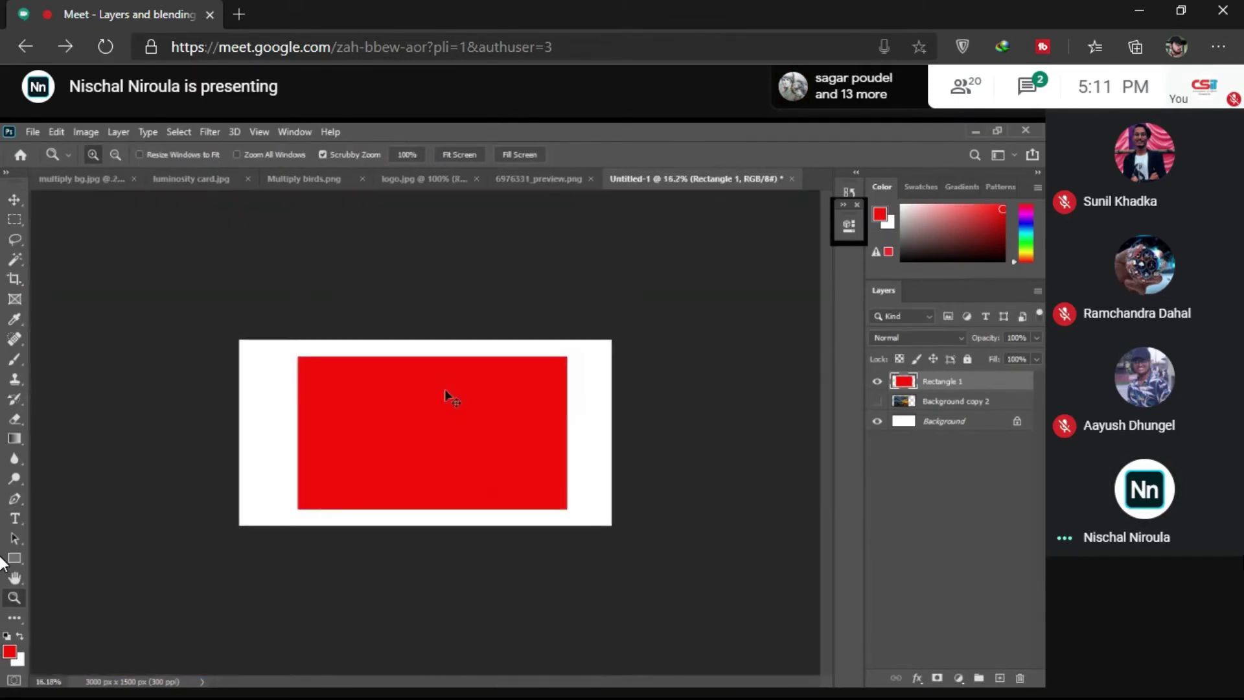
key("ctrl+t")
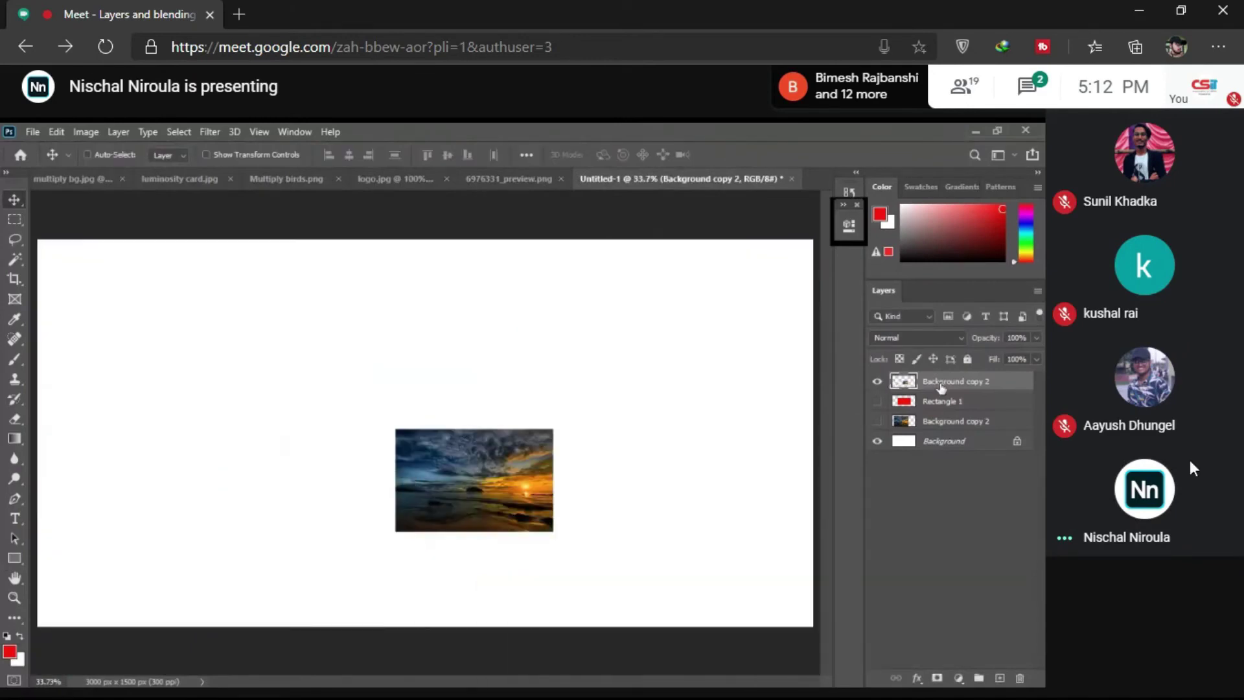
left_click(1028, 92)
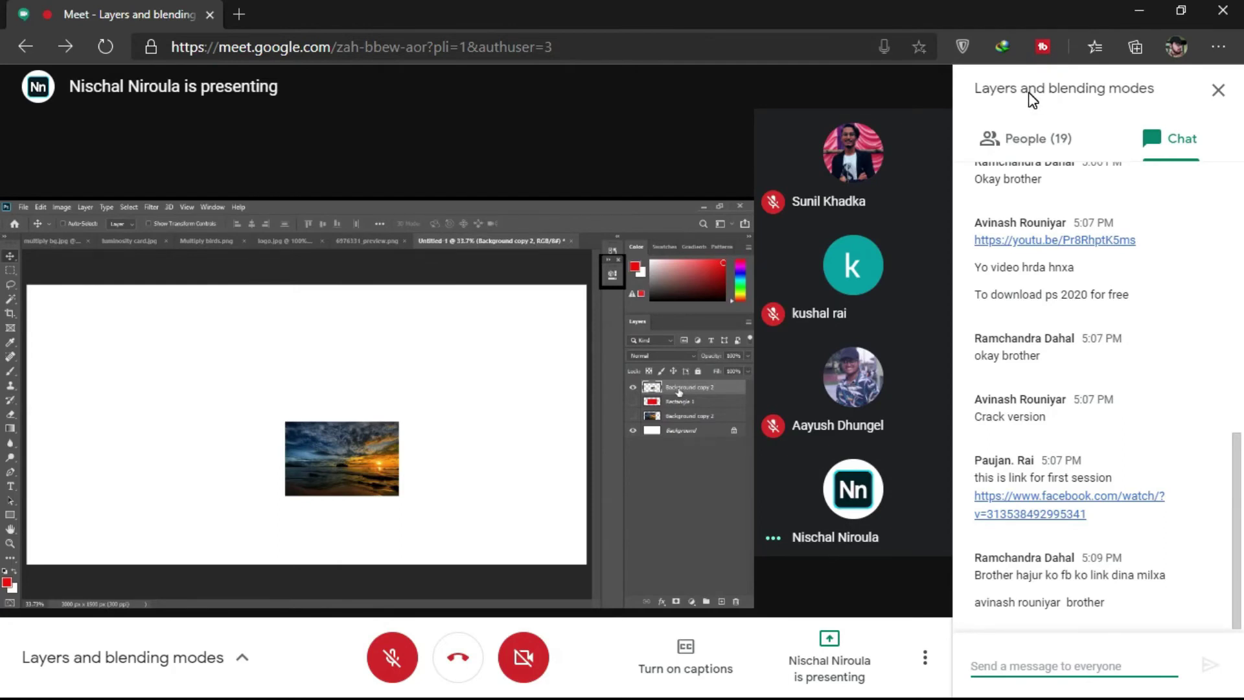
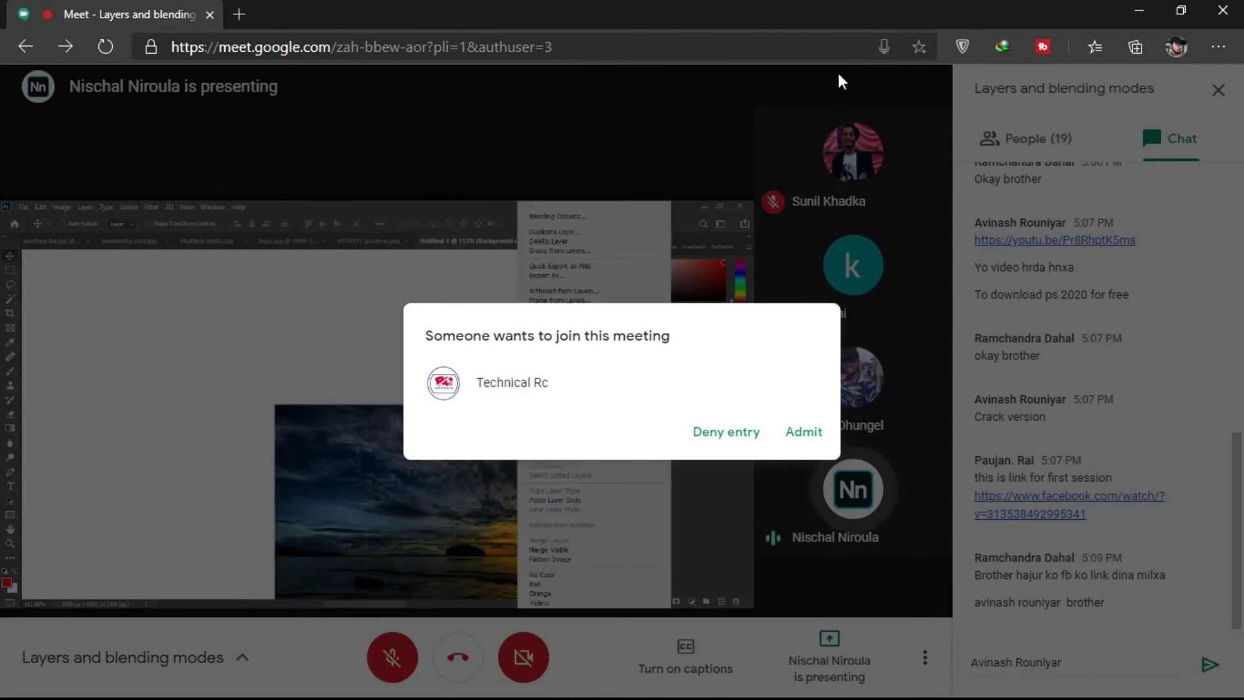
Step: Admit the waiting guest, clear the typed name, and send a Facebook profile link to everyone in chat
left_click(803, 434)
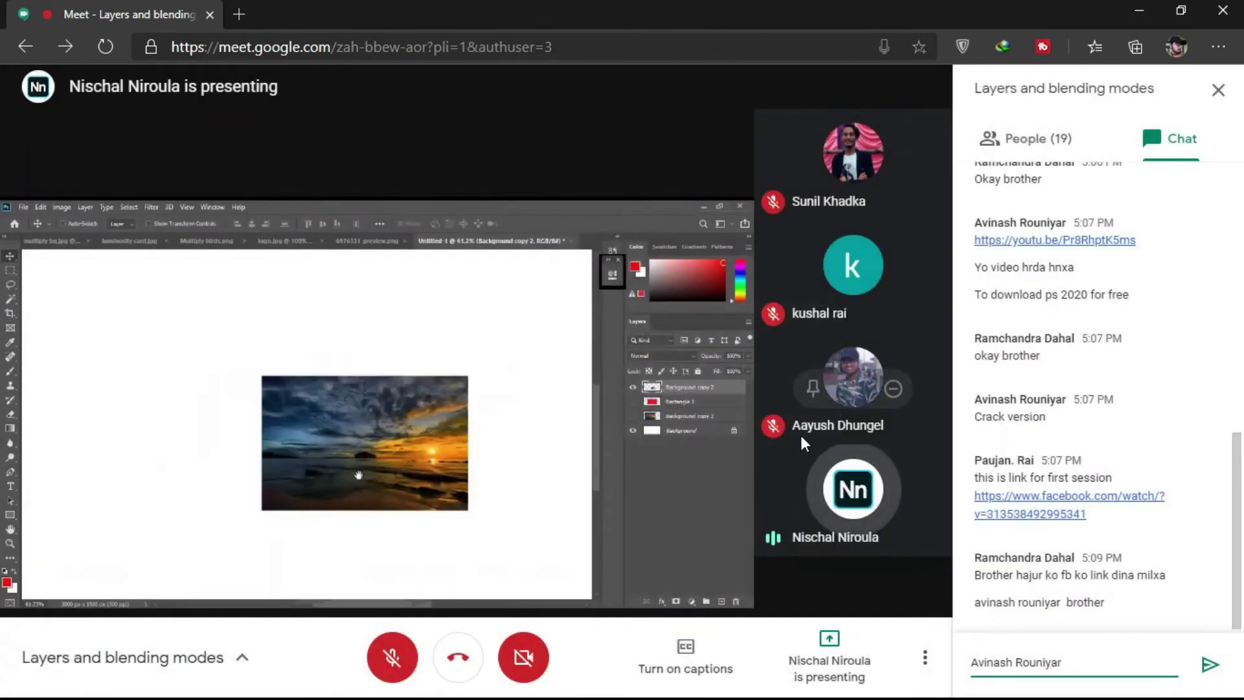
key("BackSpace")
key("BackSpace")
key("BackSpace")
key("BackSpace")
key("BackSpace")
key("BackSpace")
key("BackSpace")
key("BackSpace")
key("BackSpace")
key("BackSpace")
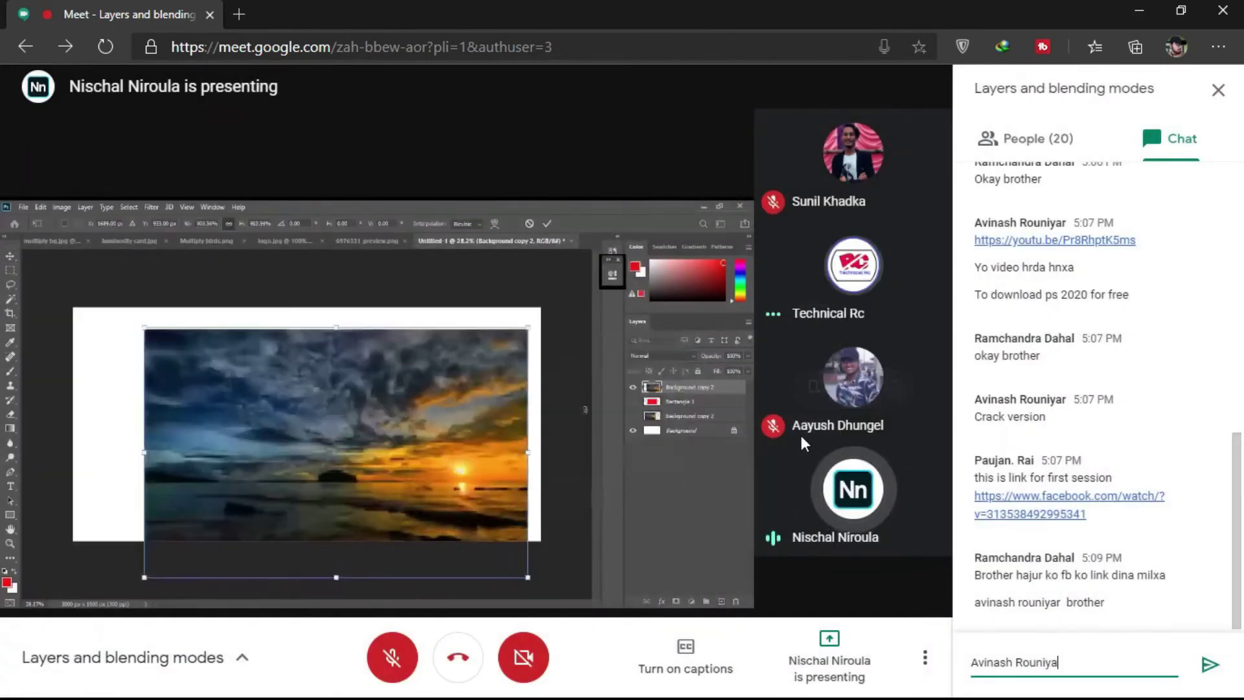
key("BackSpace")
key("BackSpace")
key("BackSpace")
key("BackSpace")
key("BackSpace")
key("BackSpace")
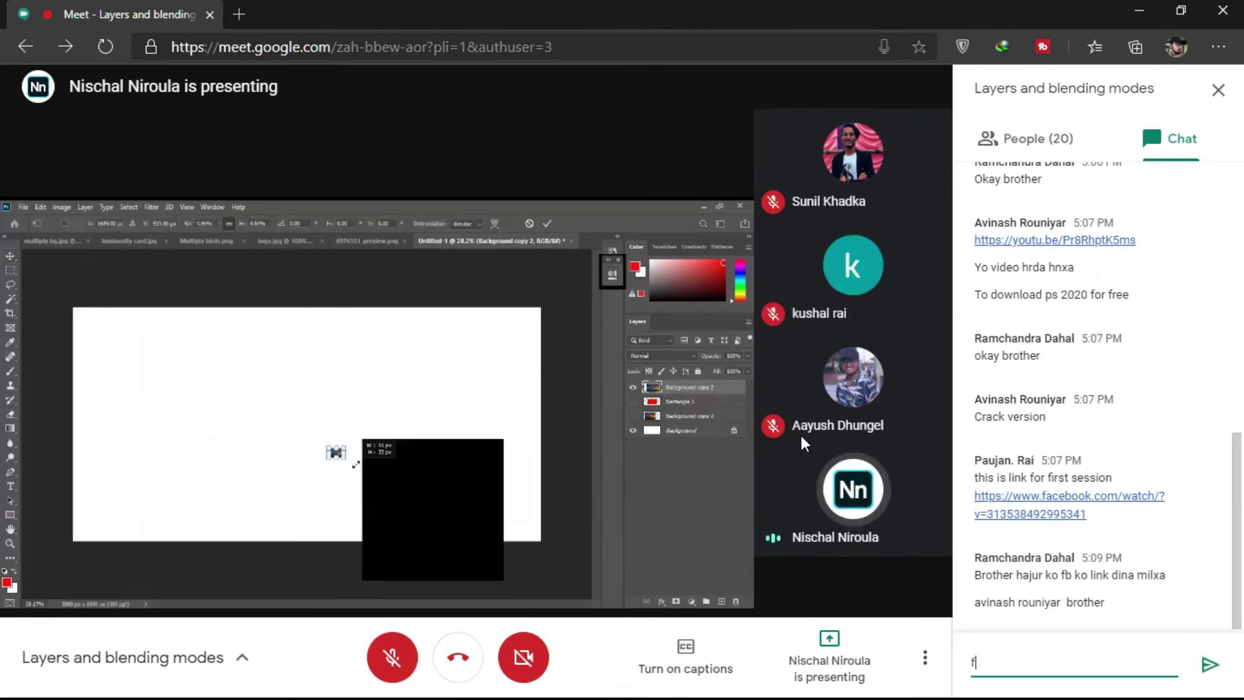
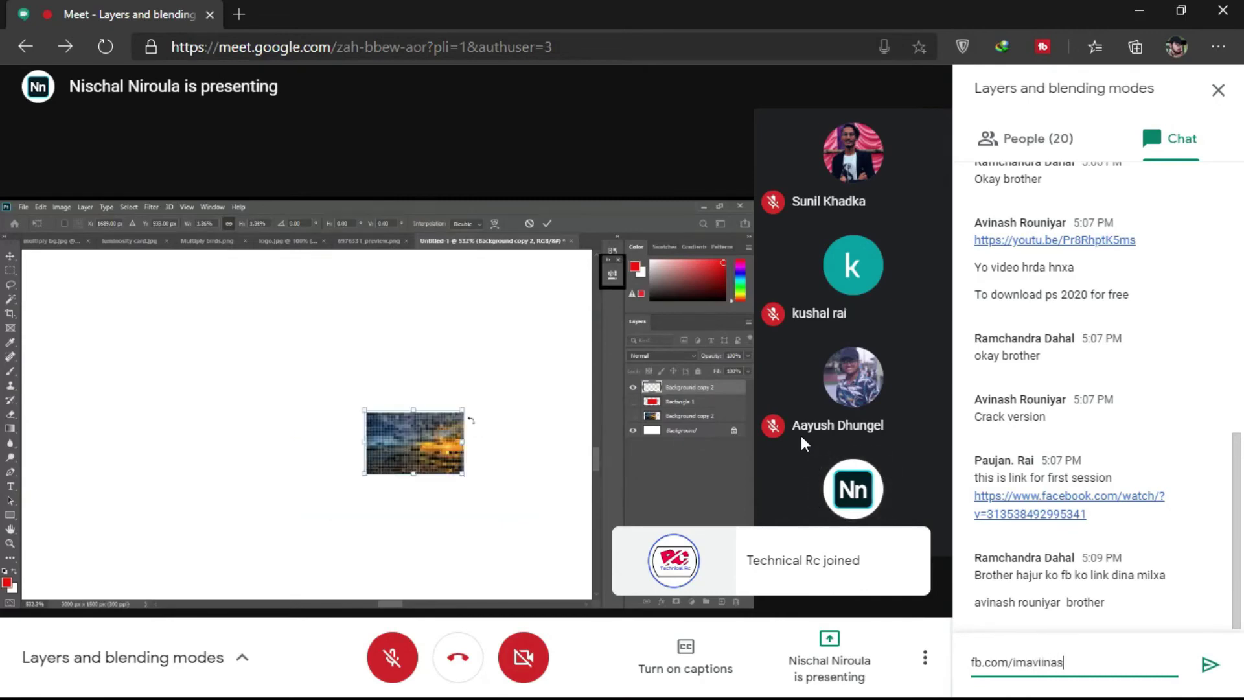
key("Return")
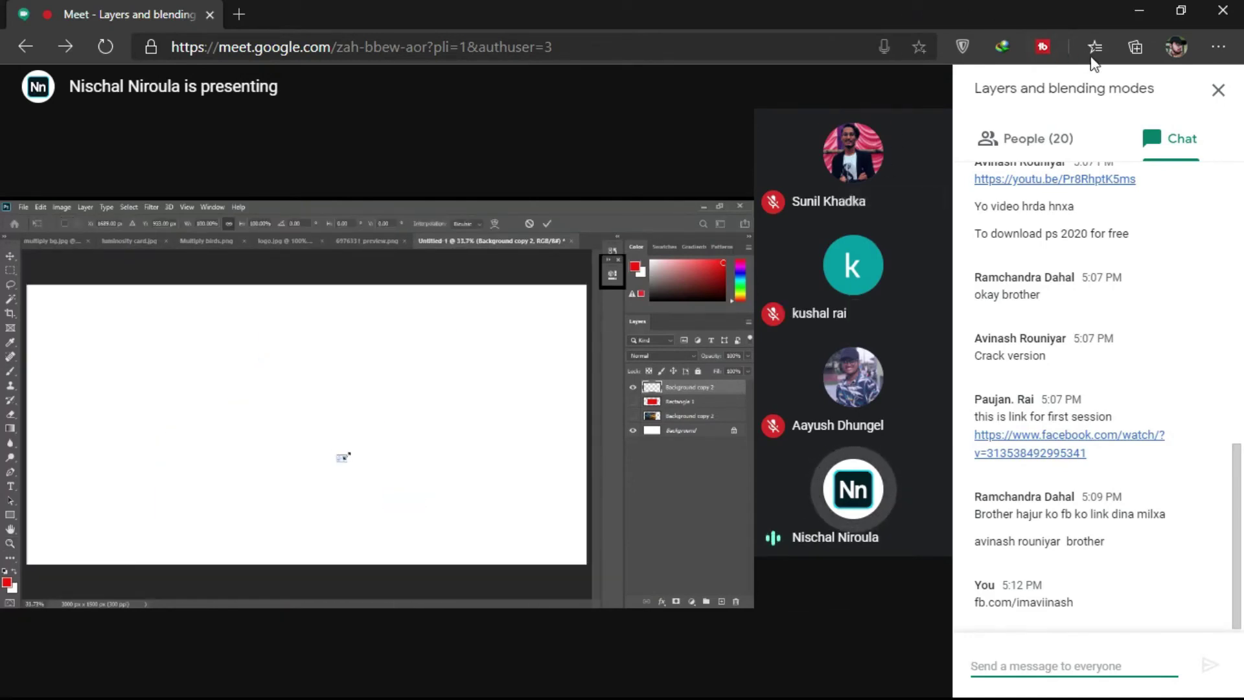
Step: Close the Meet chat panel and dismiss the muted-microphone notice to enlarge the shared Photoshop view
left_click(1219, 91)
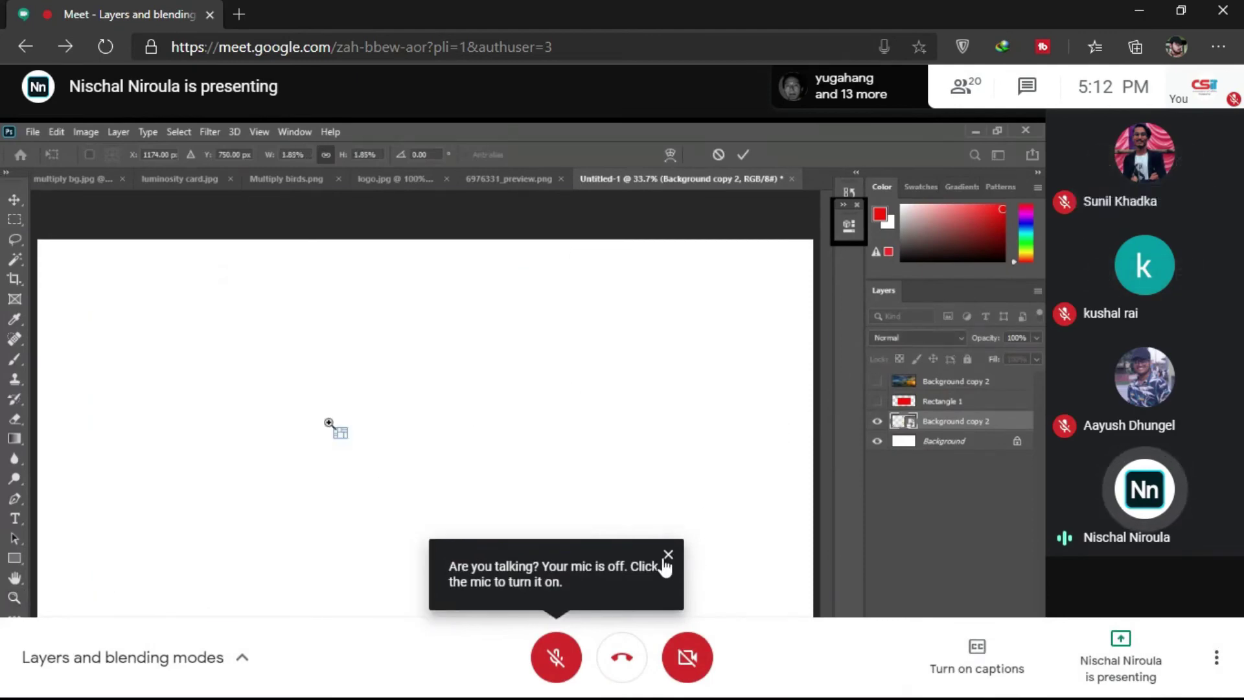
left_click(667, 556)
mouse_move(1144, 499)
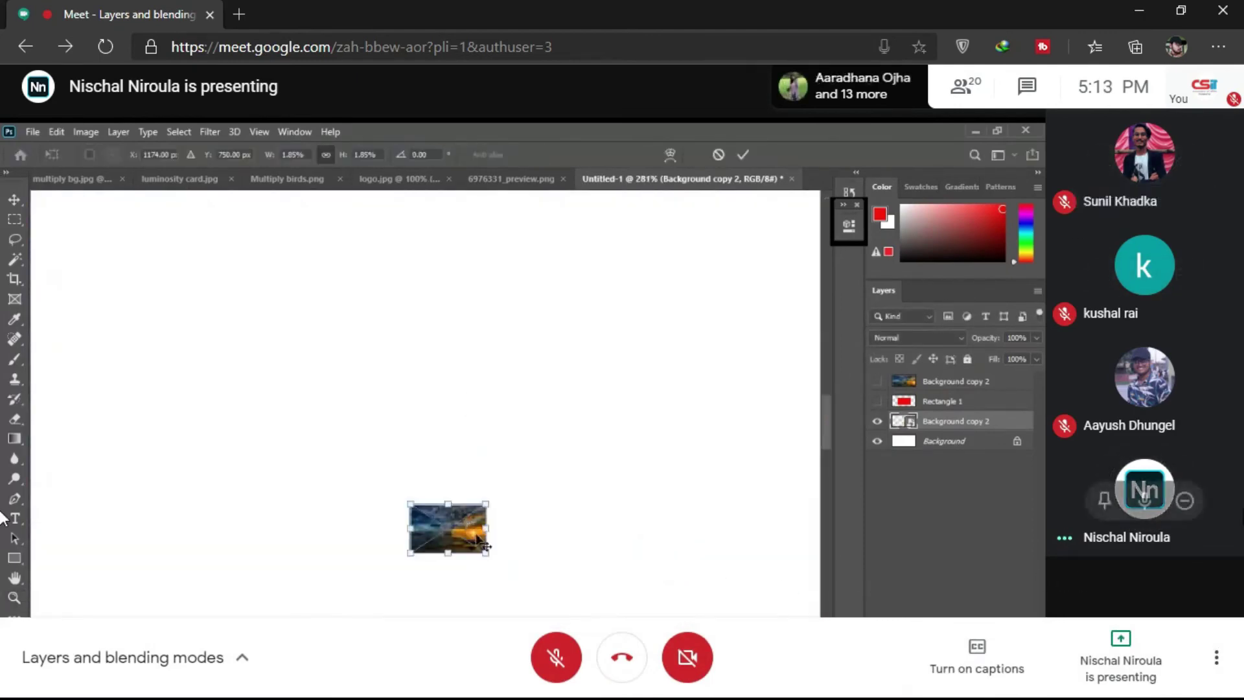
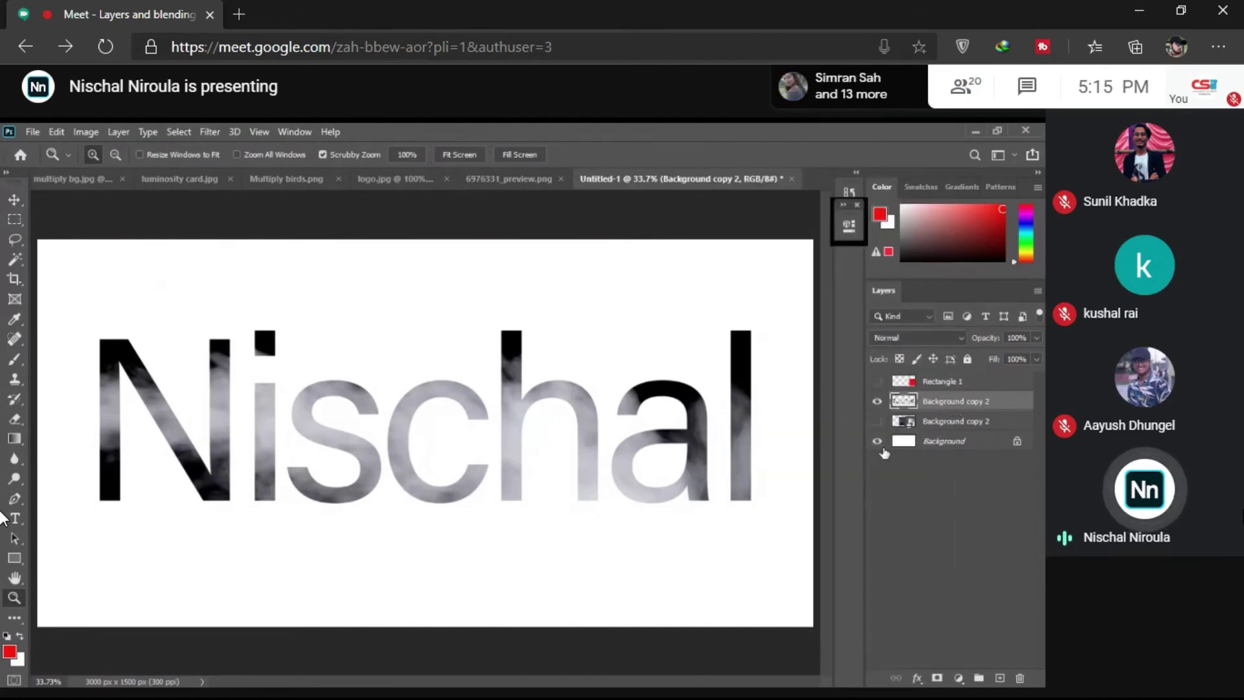
Step: Convert the Background copy 2 name-text layer to a Smart Object, then adjust the canvas zoom
key("ctrl+minus")
key("ctrl+minus")
key("ctrl+minus")
key("ctrl+minus")
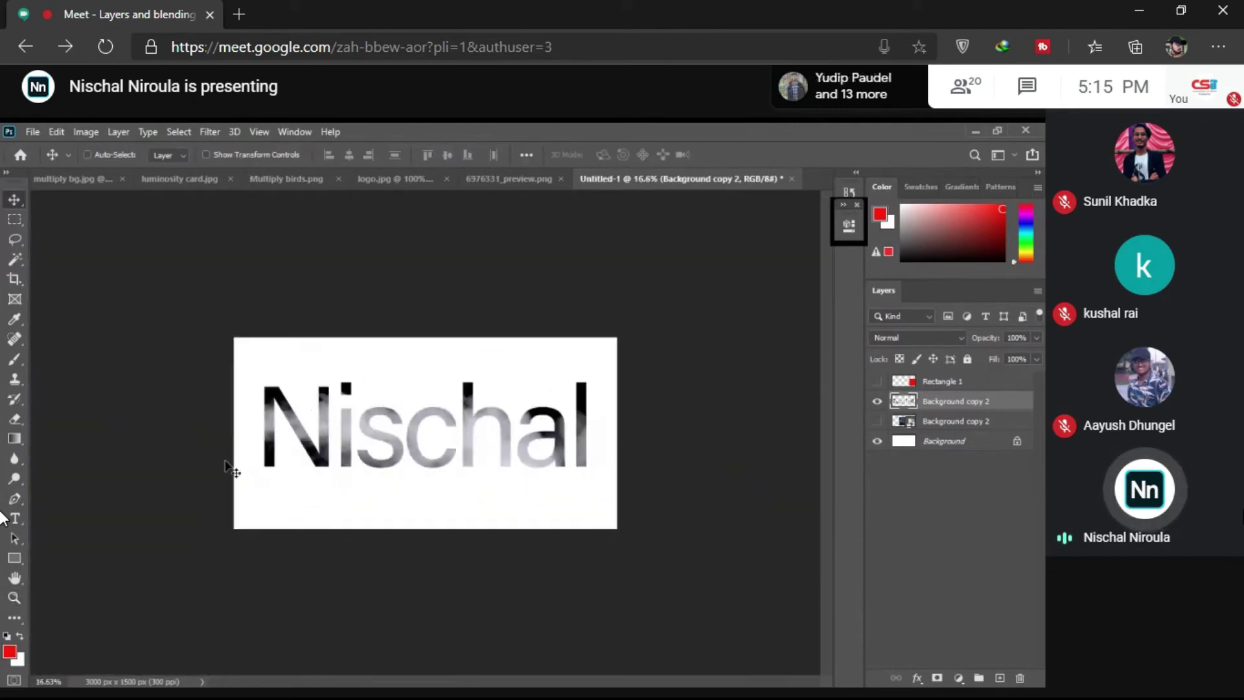
scroll(231, 471, "up", 3)
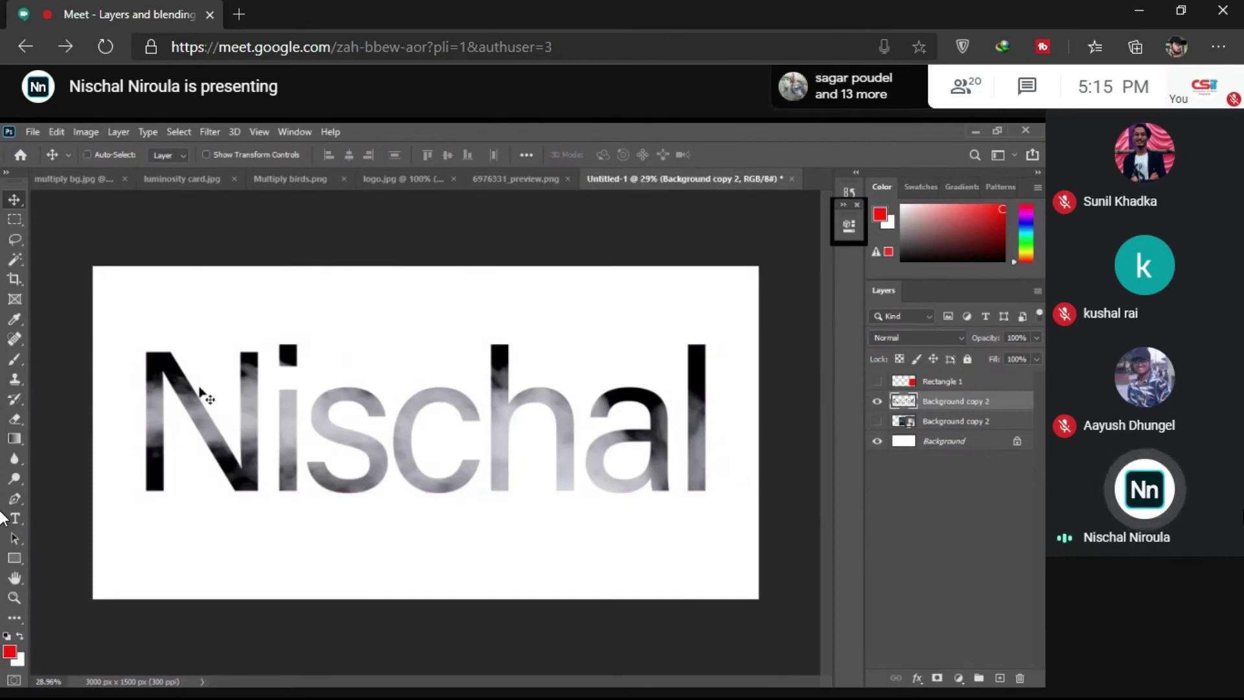
right_click(966, 404)
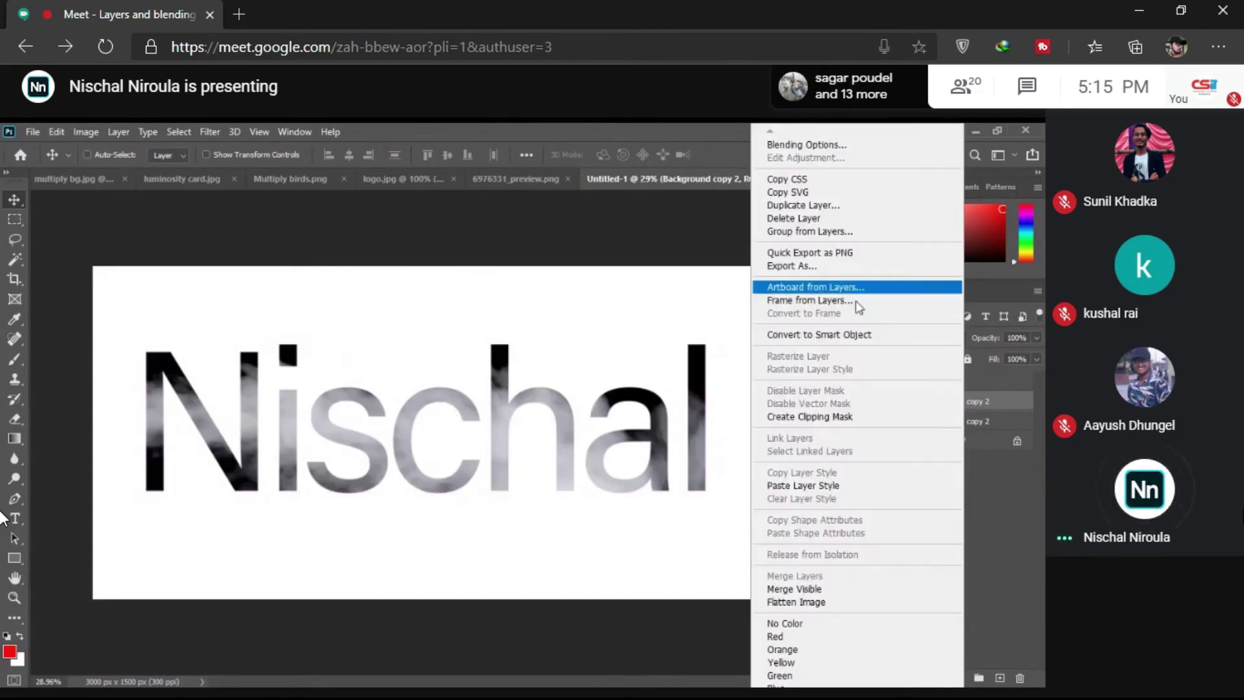
left_click(797, 334)
key("z")
scroll(536, 446, "up", 1)
scroll(537, 443, "up", 1)
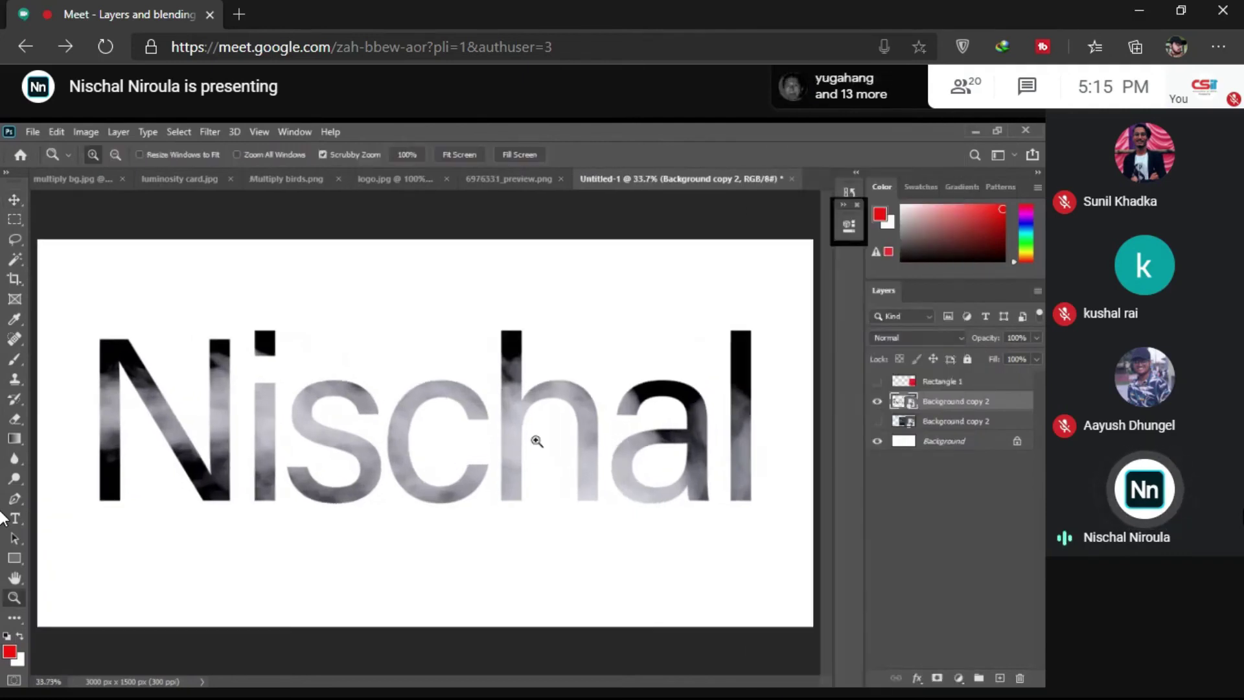
right_click(460, 405)
key("Escape")
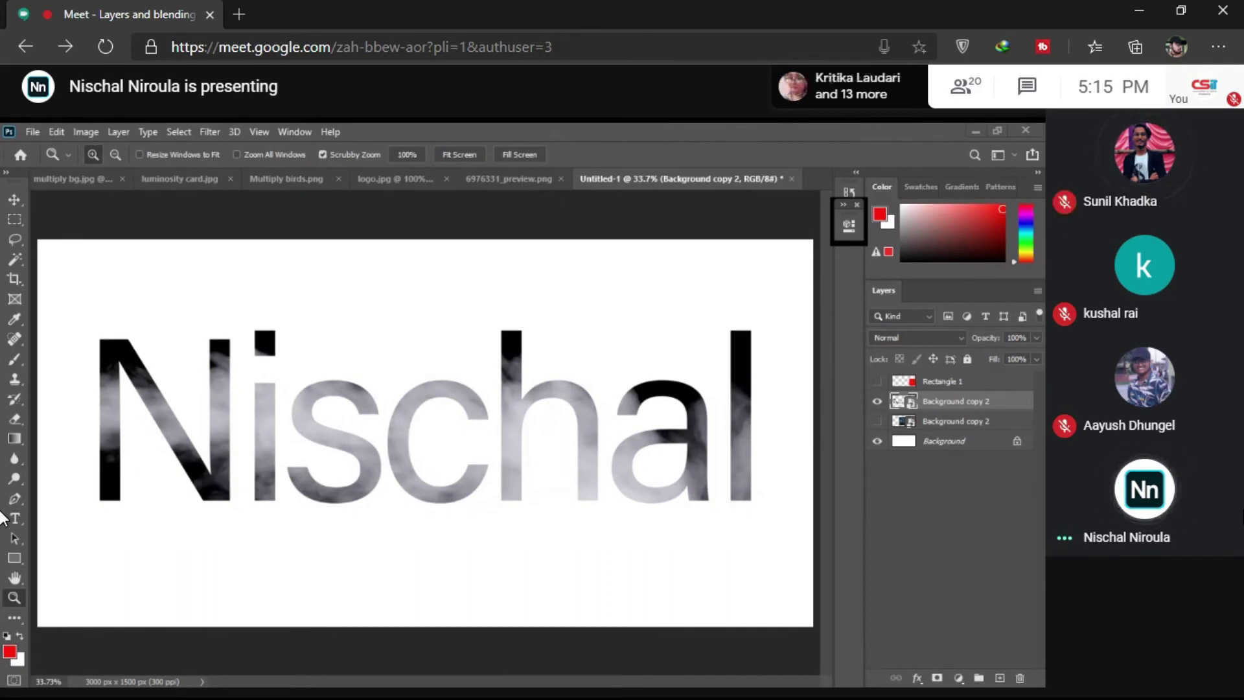
mouse_move(1042, 606)
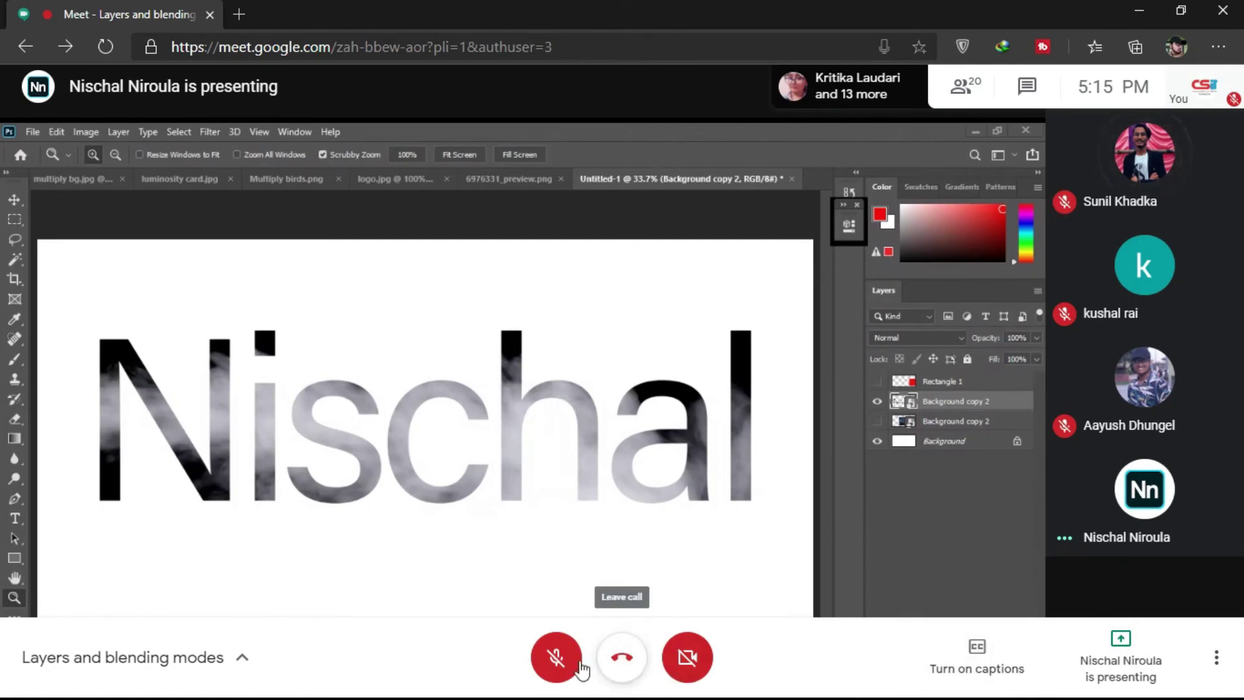
left_click(558, 658)
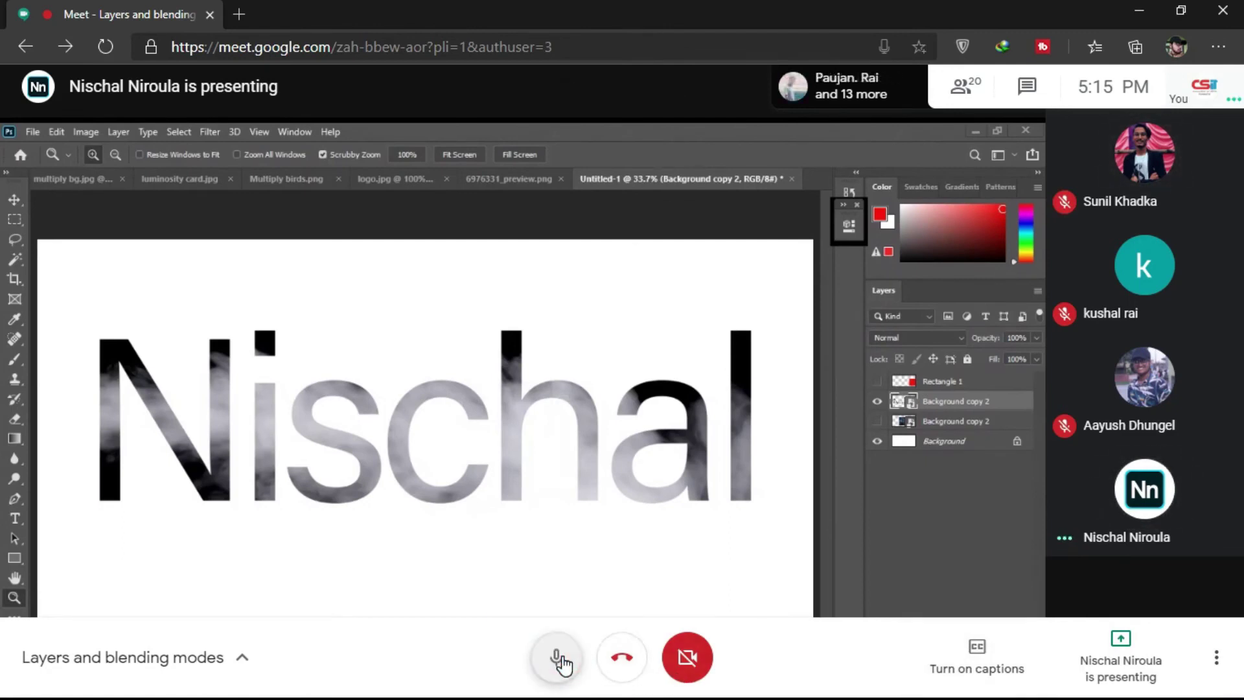
left_click(558, 658)
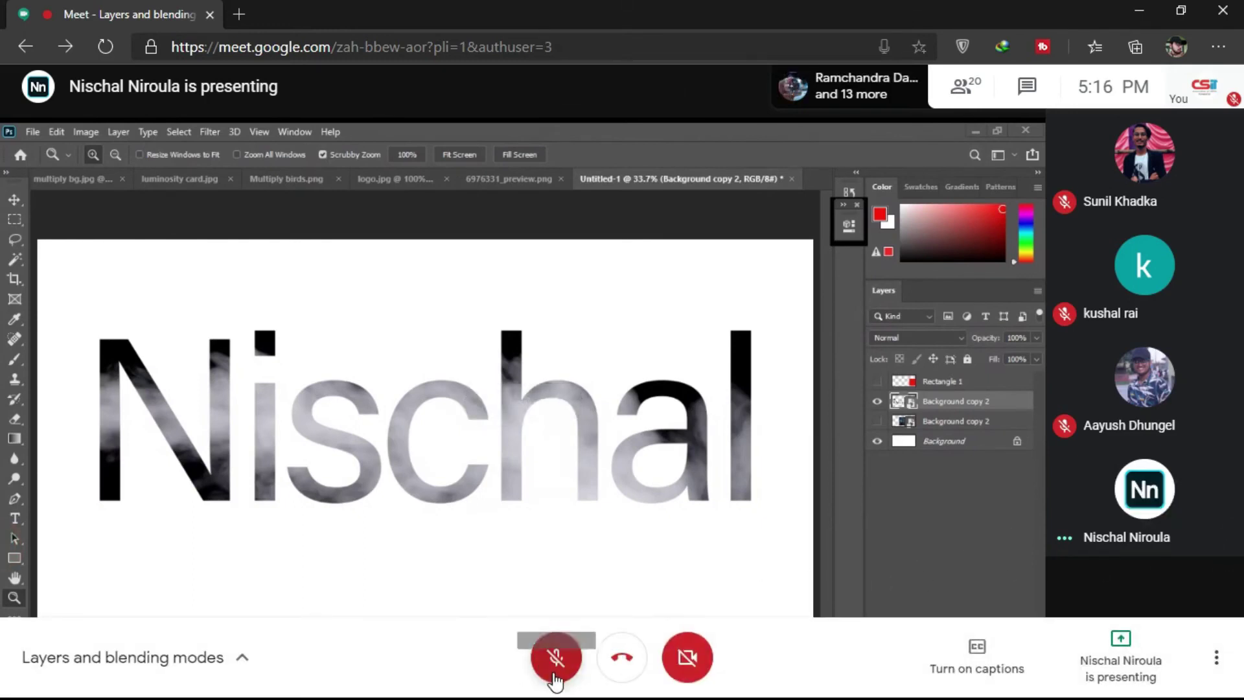
left_click(555, 674)
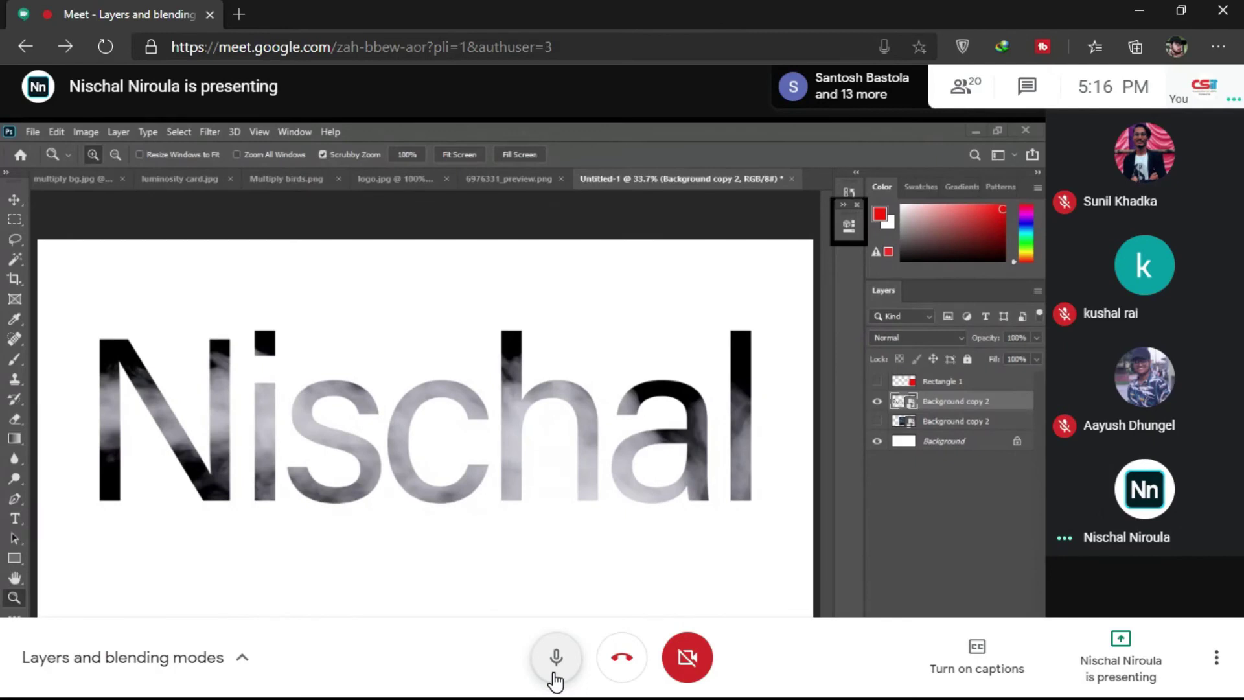
left_click(556, 659)
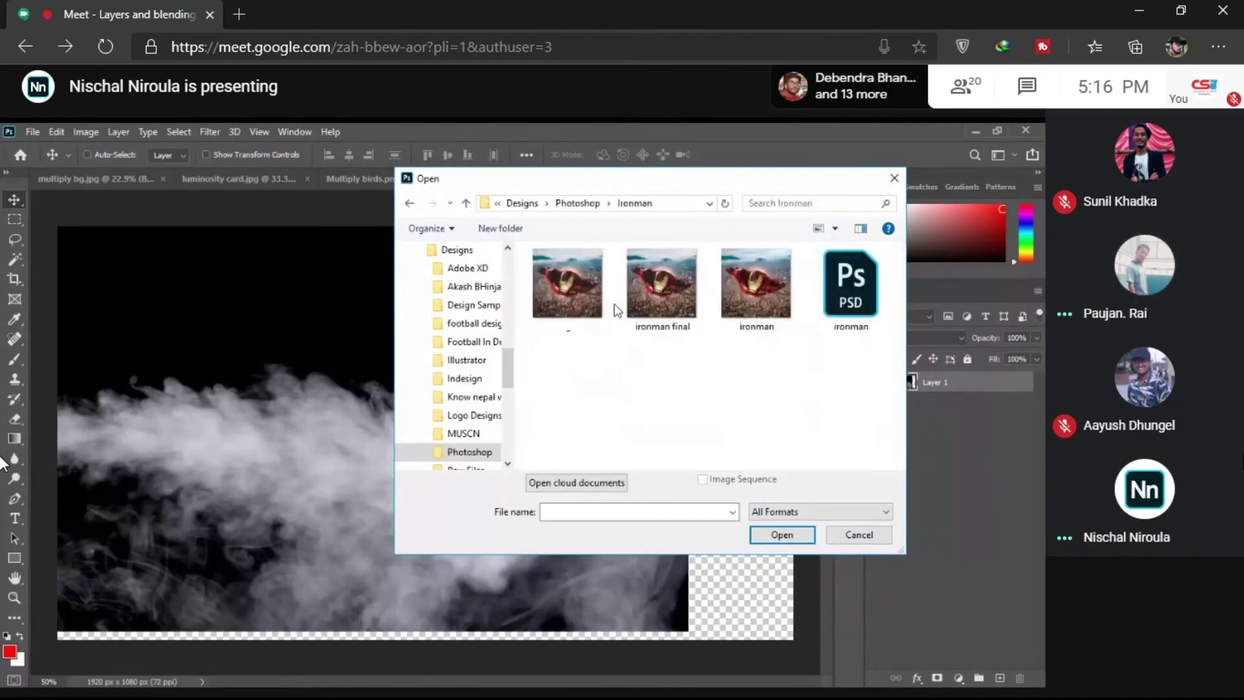
Step: Check the Meet chat messages, close the chat panel, and unmute the microphone
mouse_move(1140, 175)
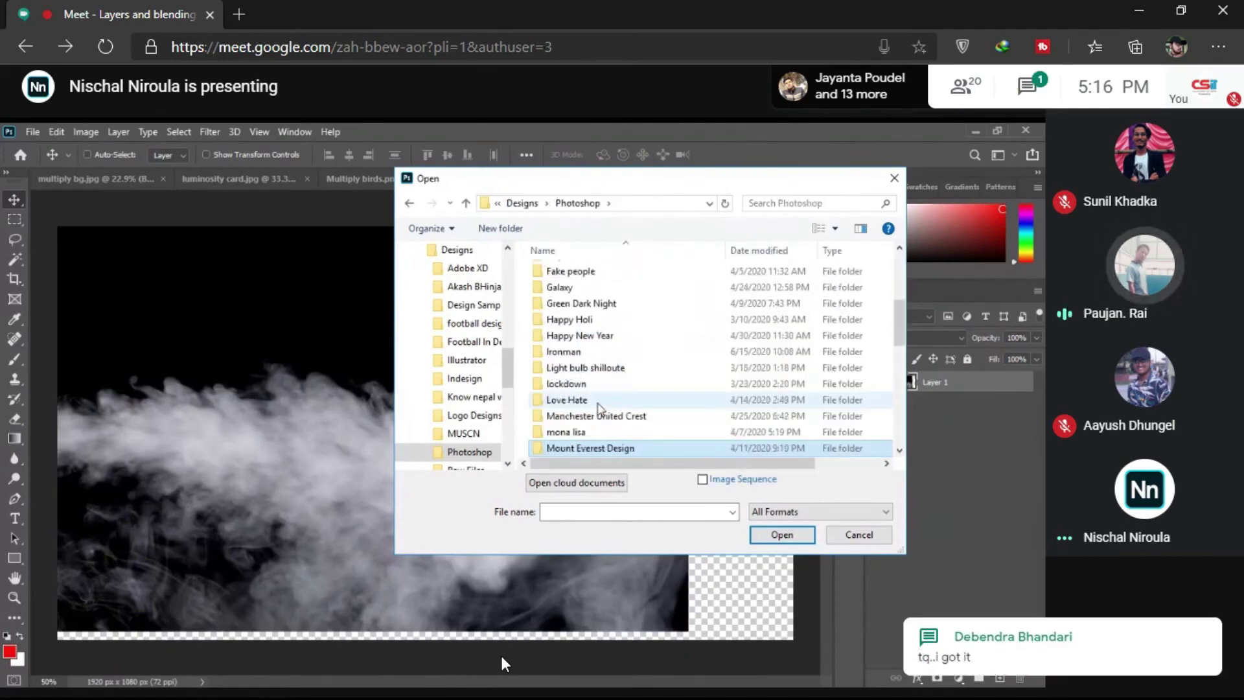
mouse_move(546, 681)
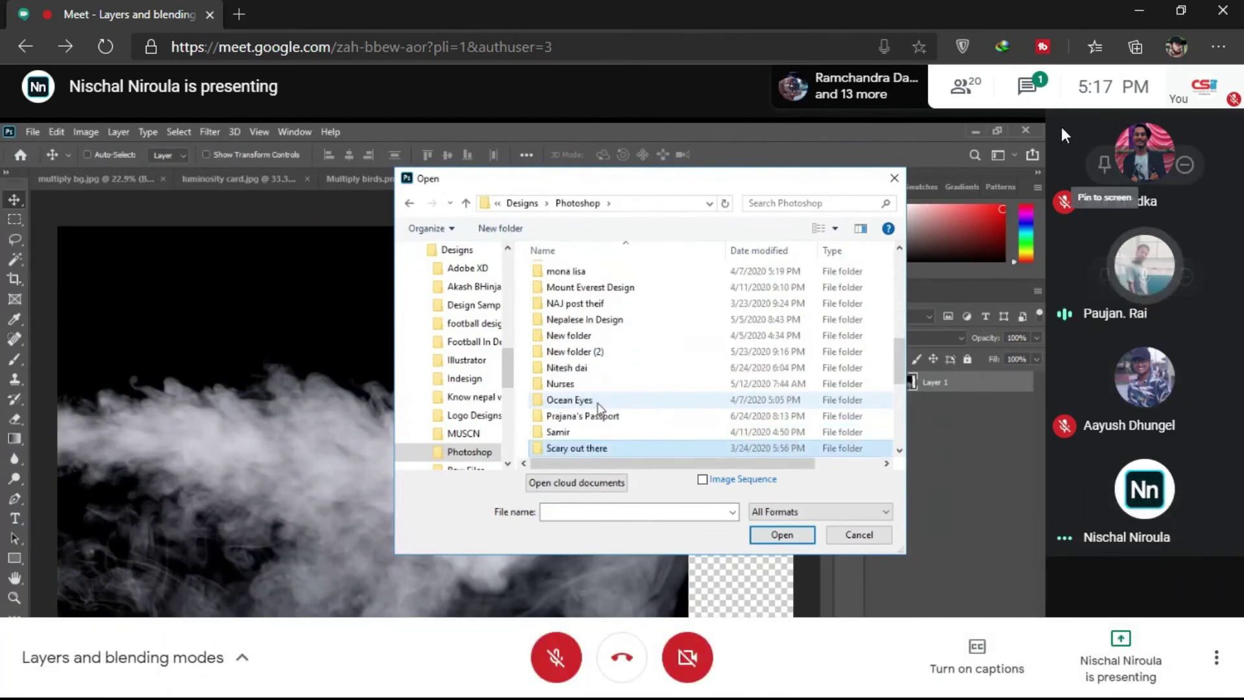
left_click(1041, 96)
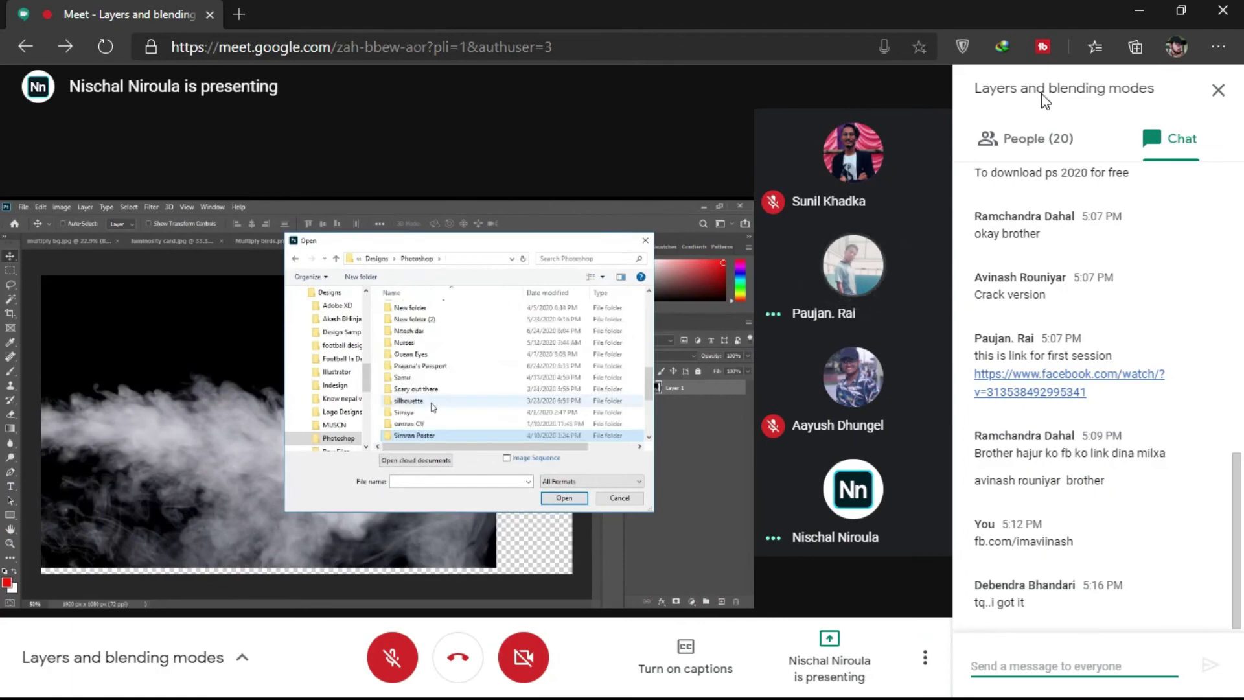
left_click(1040, 93)
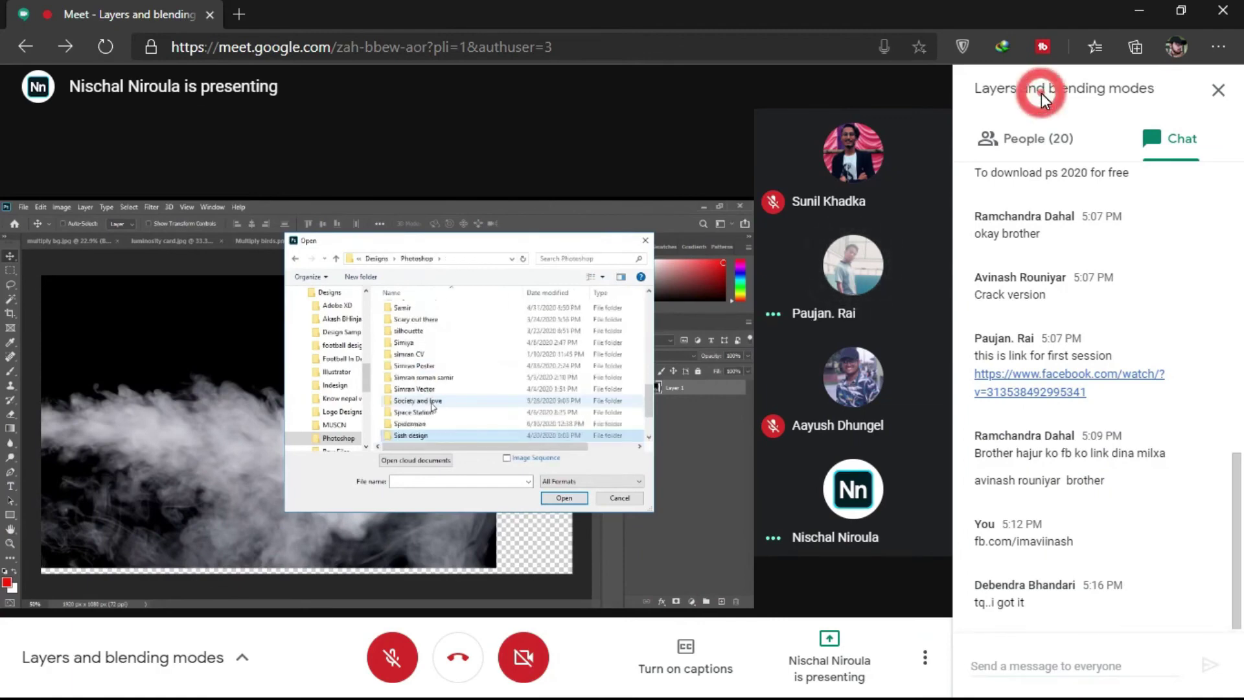
left_click(1217, 90)
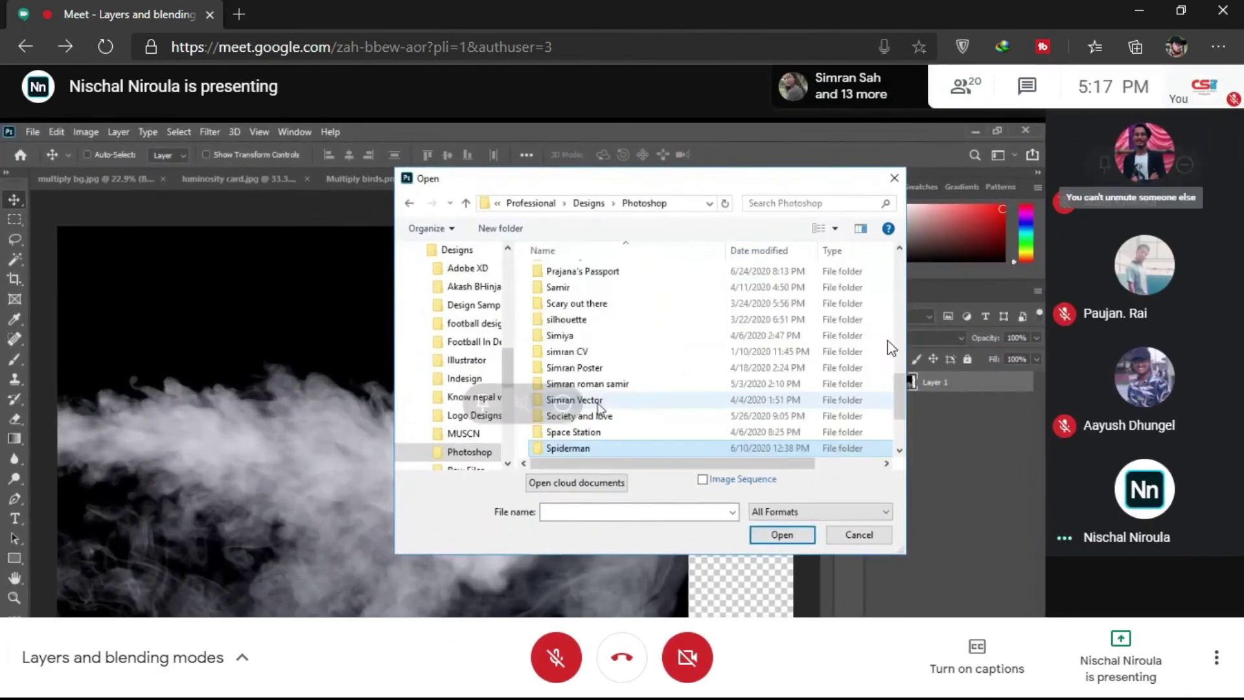
left_click(548, 651)
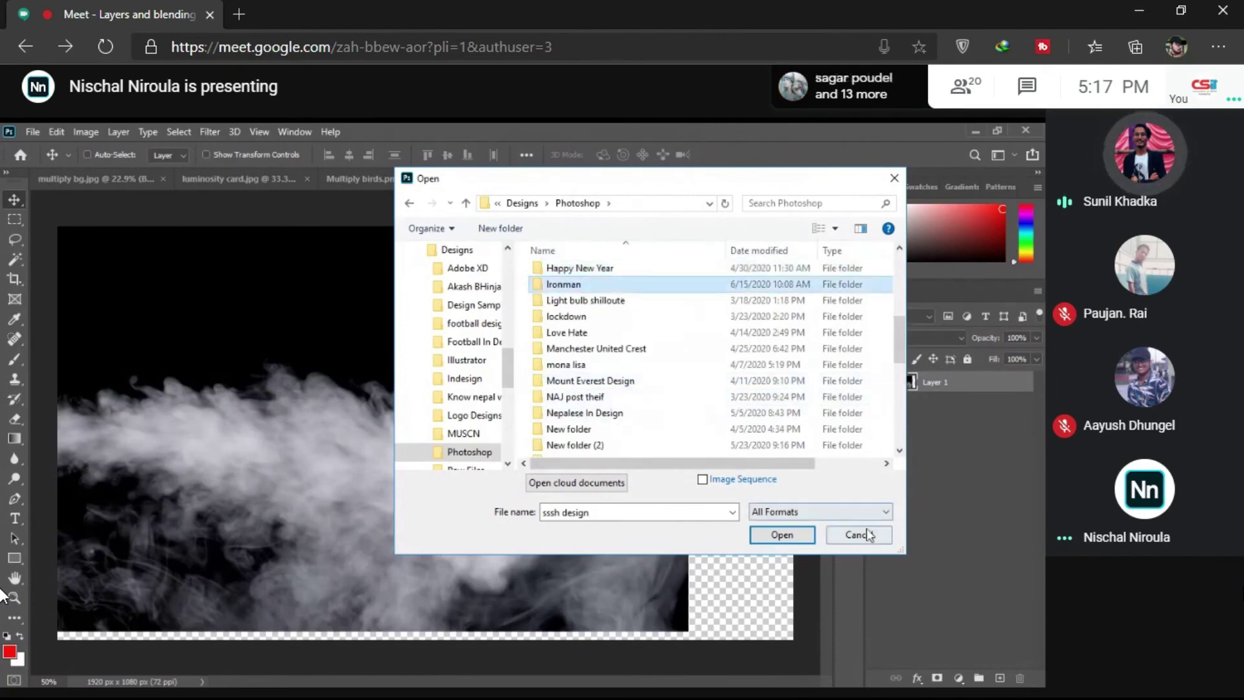
Step: Mute the microphone using the Meet control bar's mic button
mouse_move(428, 687)
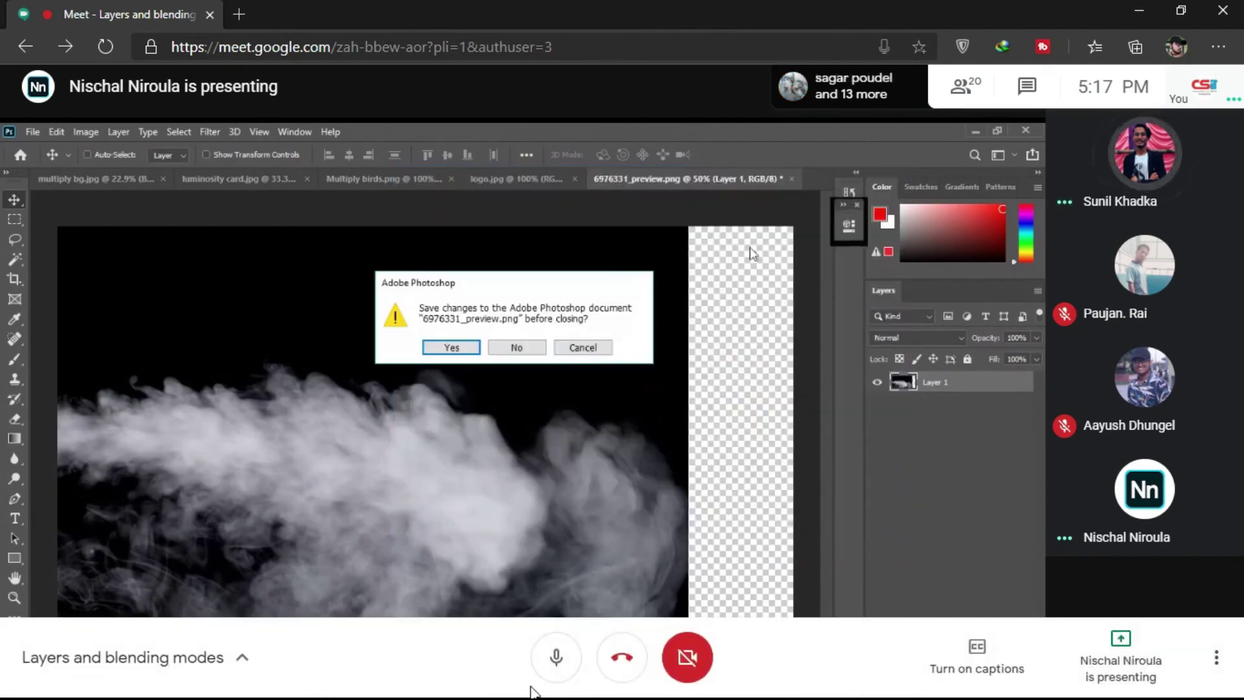
left_click(559, 664)
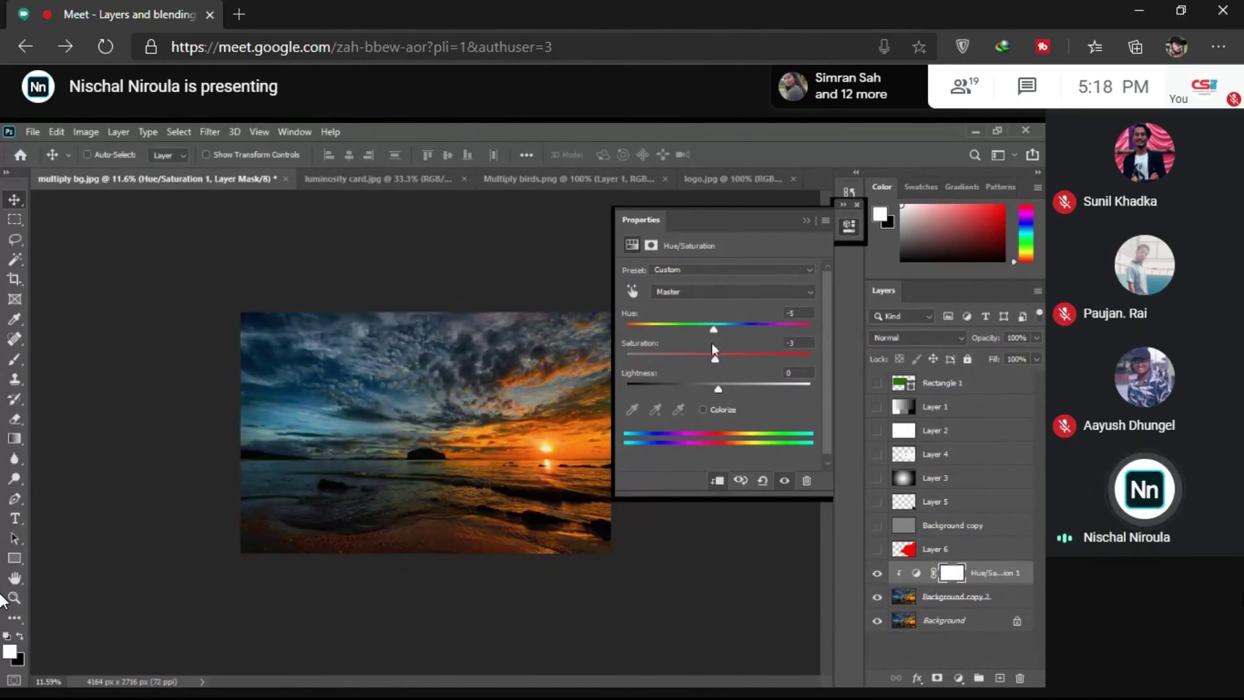
Step: Move the Hue/Saturation sliders, ending at Hue -4, Saturation -100, Lightness -10
left_click_drag(714, 332, 655, 359)
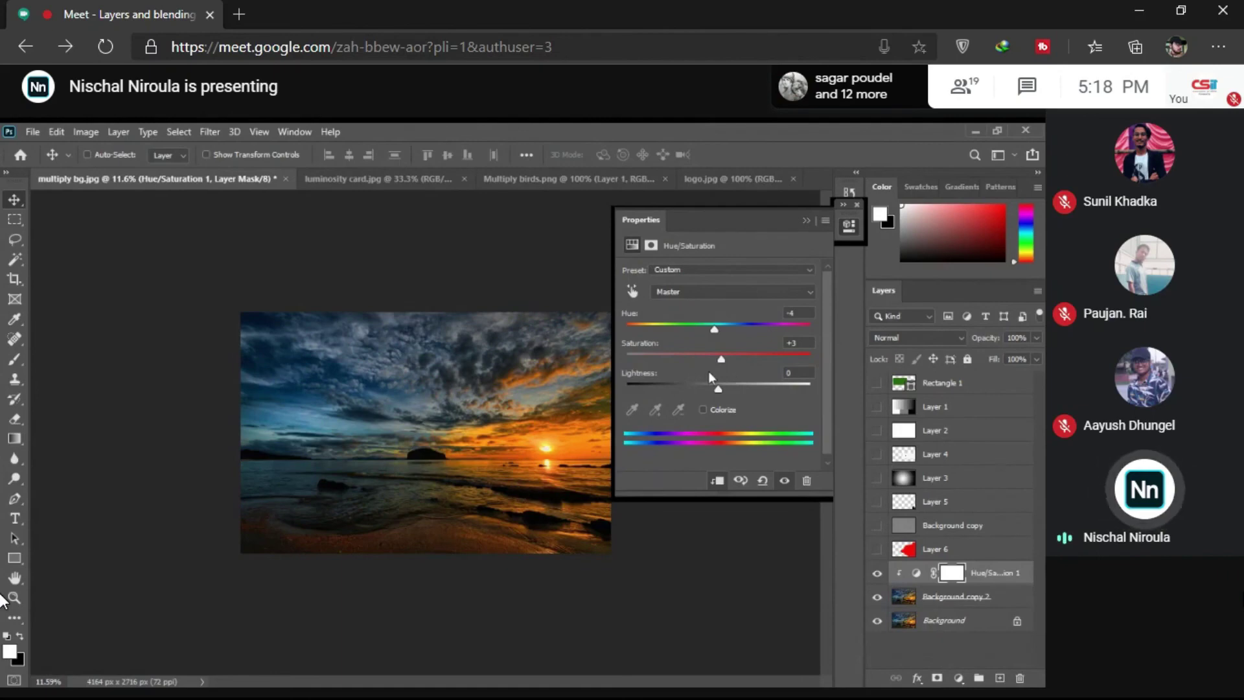
left_click_drag(772, 366, 718, 364)
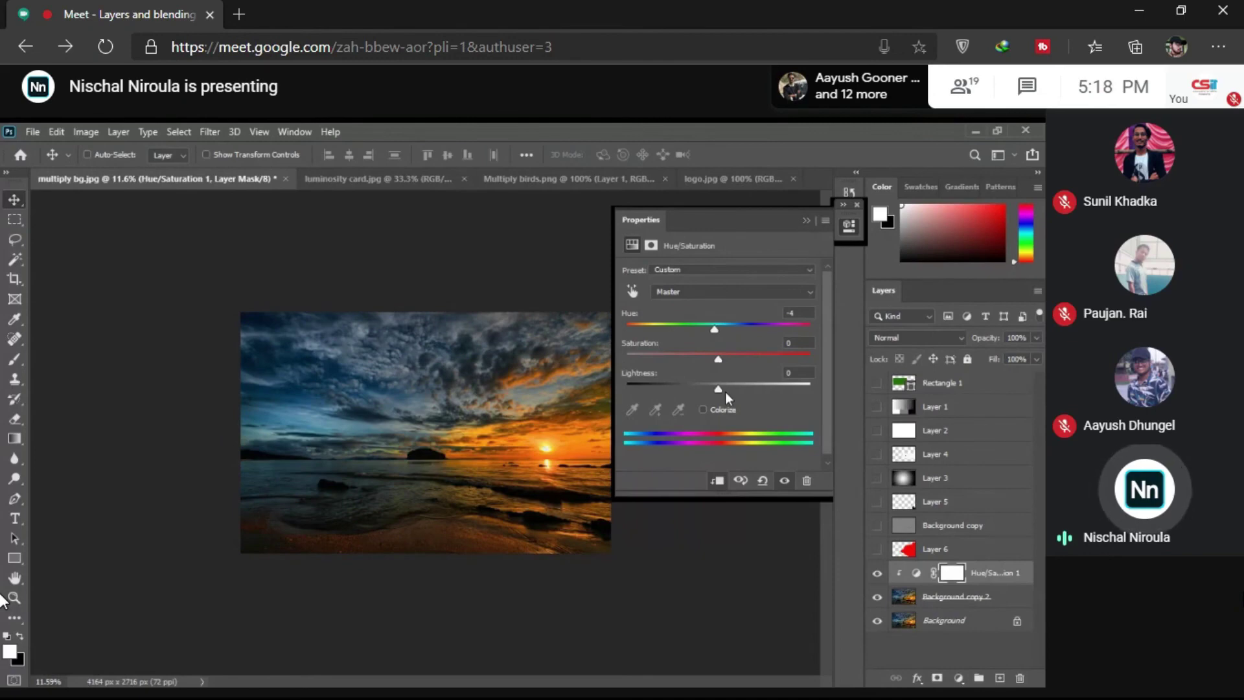
left_click_drag(725, 392, 716, 390)
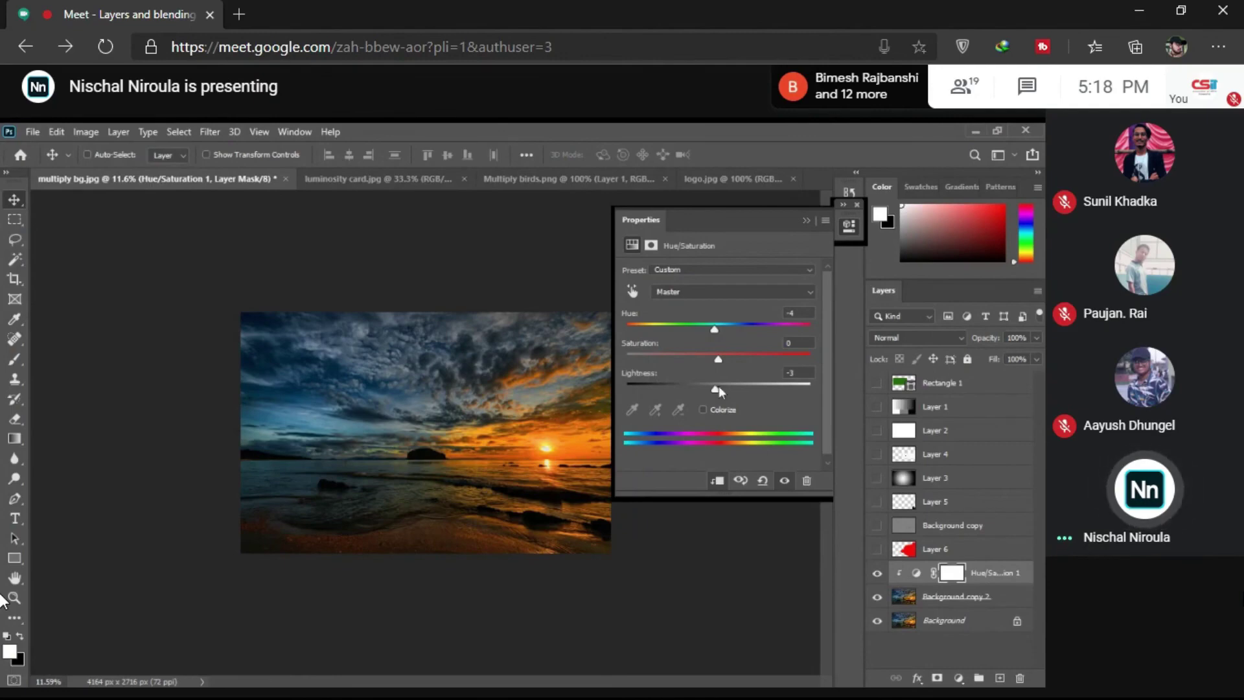
mouse_move(717, 388)
left_mouse_down()
mouse_move(791, 394)
mouse_move(639, 386)
mouse_move(787, 386)
mouse_move(716, 386)
mouse_move(720, 360)
mouse_move(791, 363)
mouse_move(681, 360)
mouse_move(717, 364)
left_mouse_up()
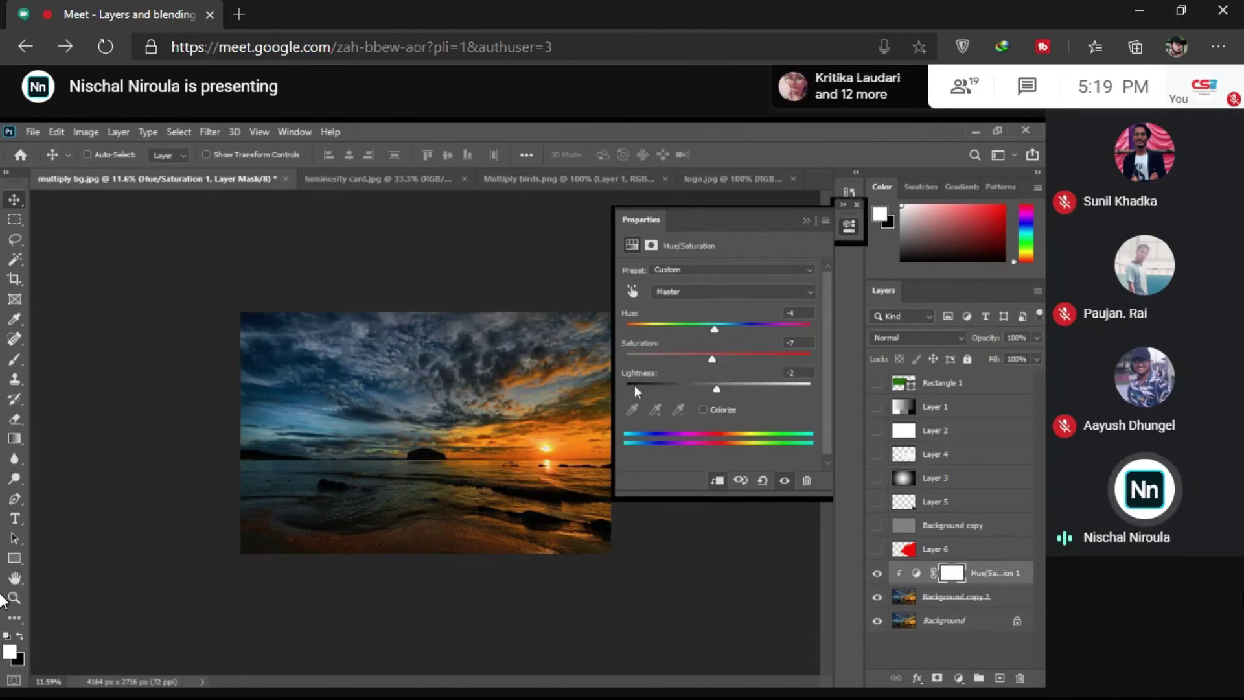
mouse_move(712, 386)
left_mouse_down()
mouse_move(631, 388)
mouse_move(787, 386)
mouse_move(682, 375)
mouse_move(710, 386)
left_mouse_up()
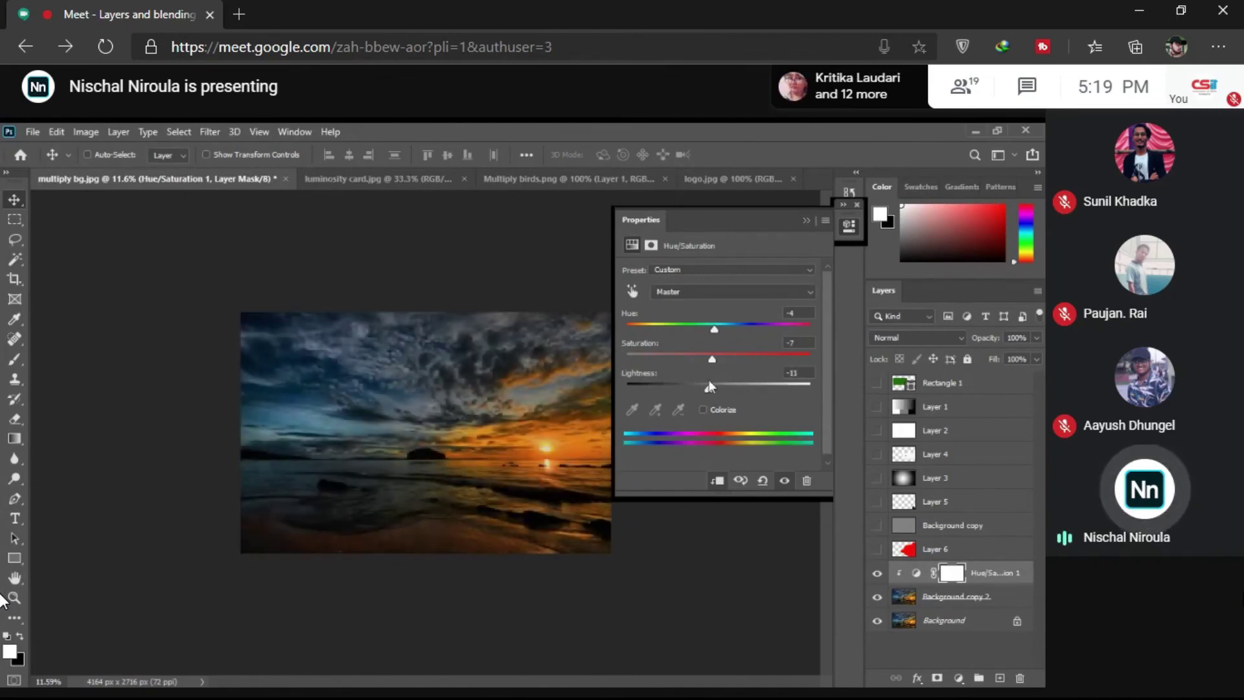
mouse_move(1216, 523)
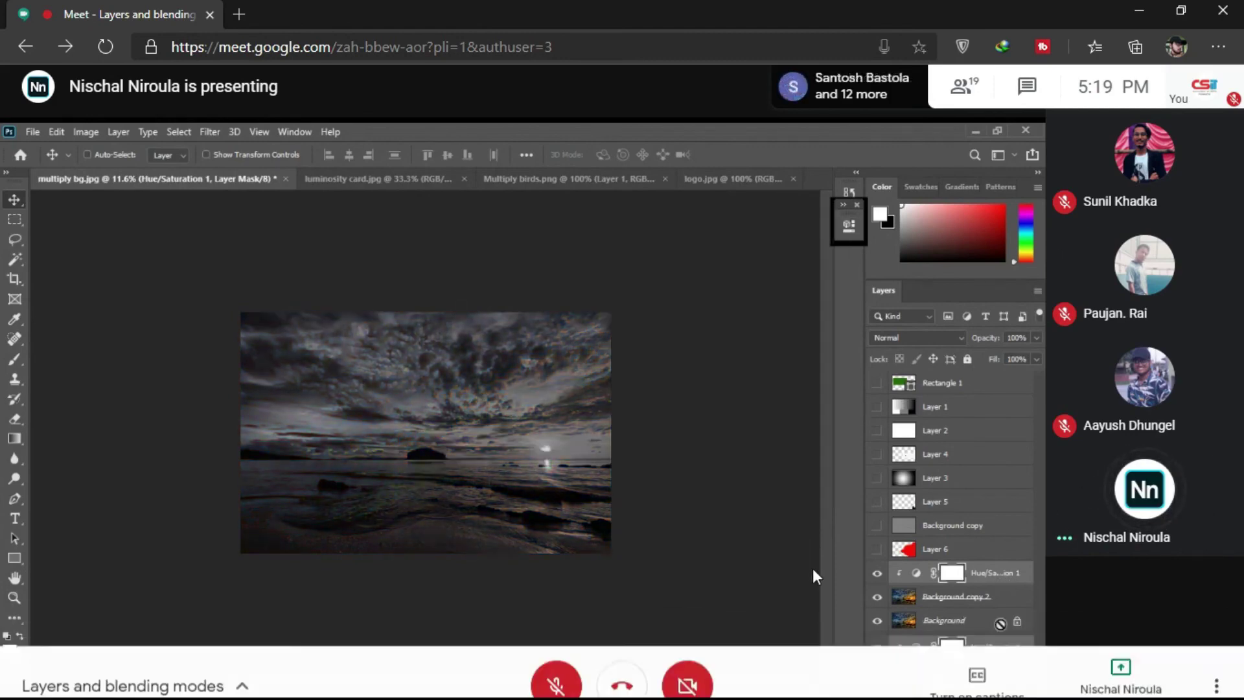
Step: Briefly unmute the Meet microphone, then mute it again
left_click(555, 656)
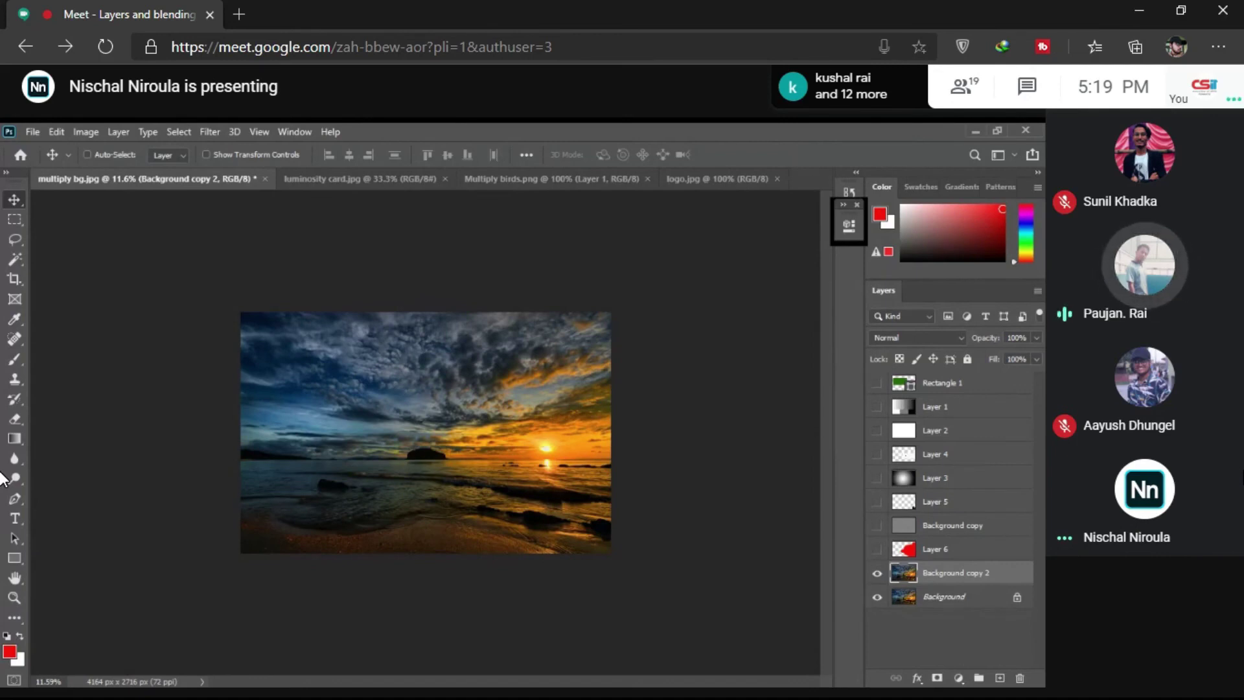
mouse_move(801, 593)
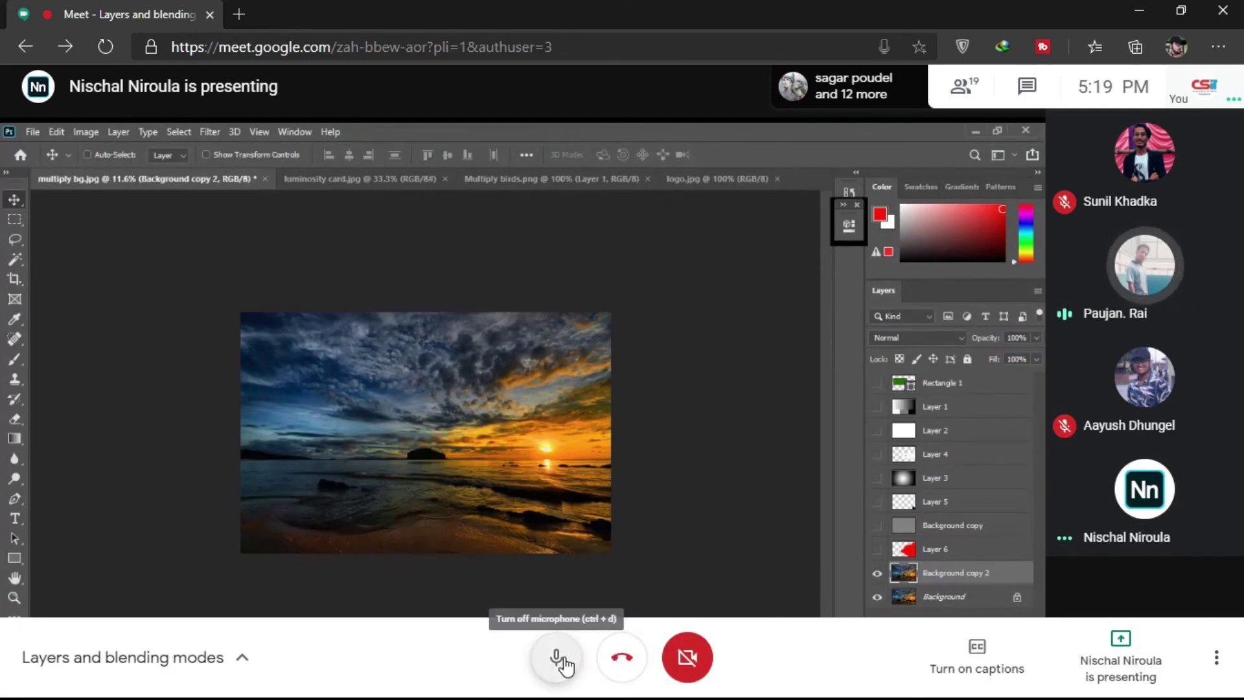
left_click(559, 658)
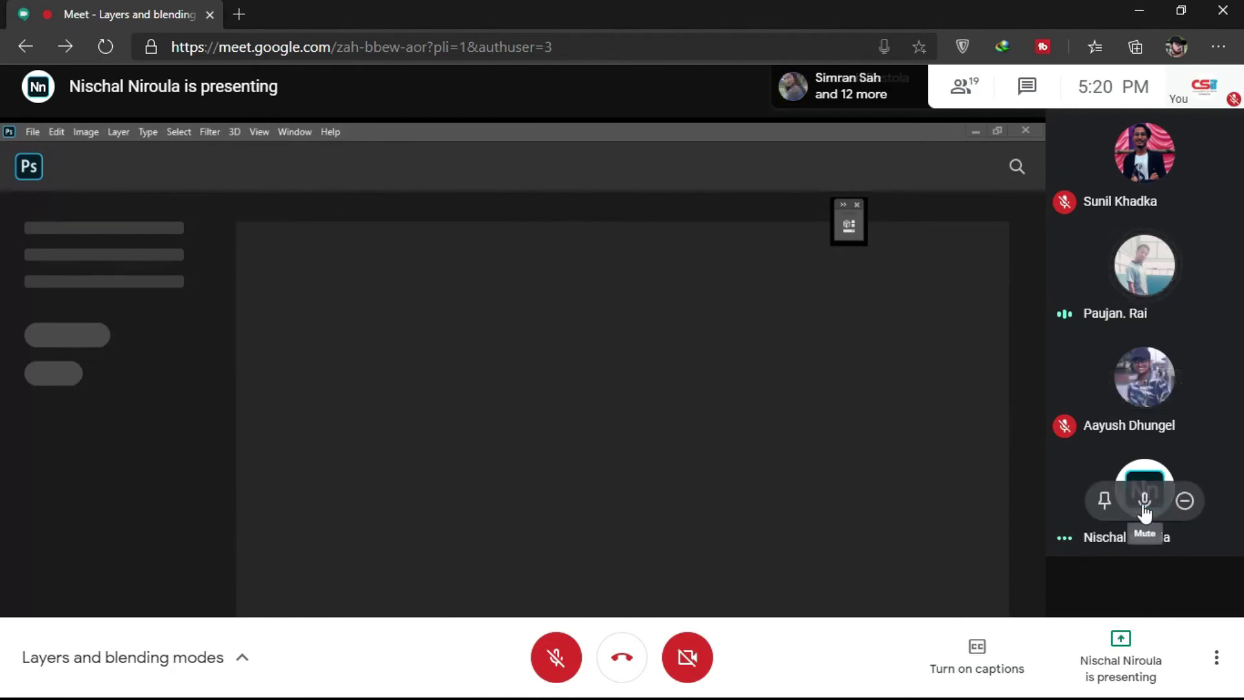
Step: Use the presenter tile's mute control and confirm Mute in the dialog
left_click(1144, 502)
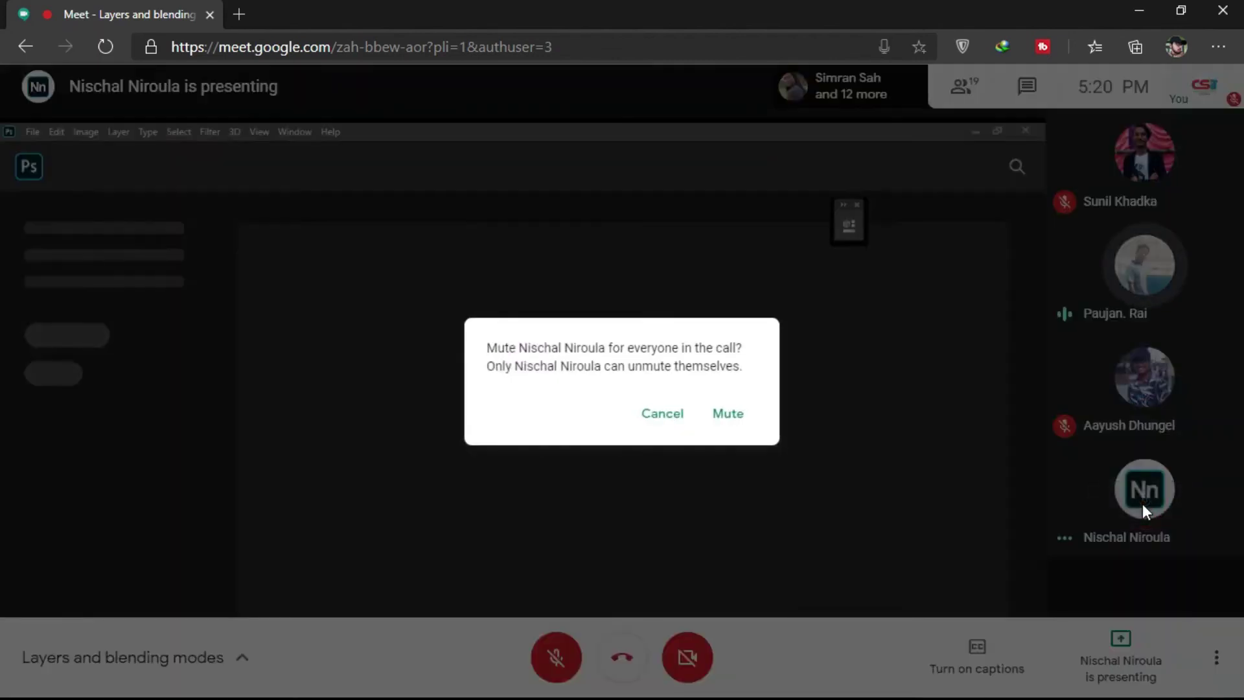
left_click(734, 428)
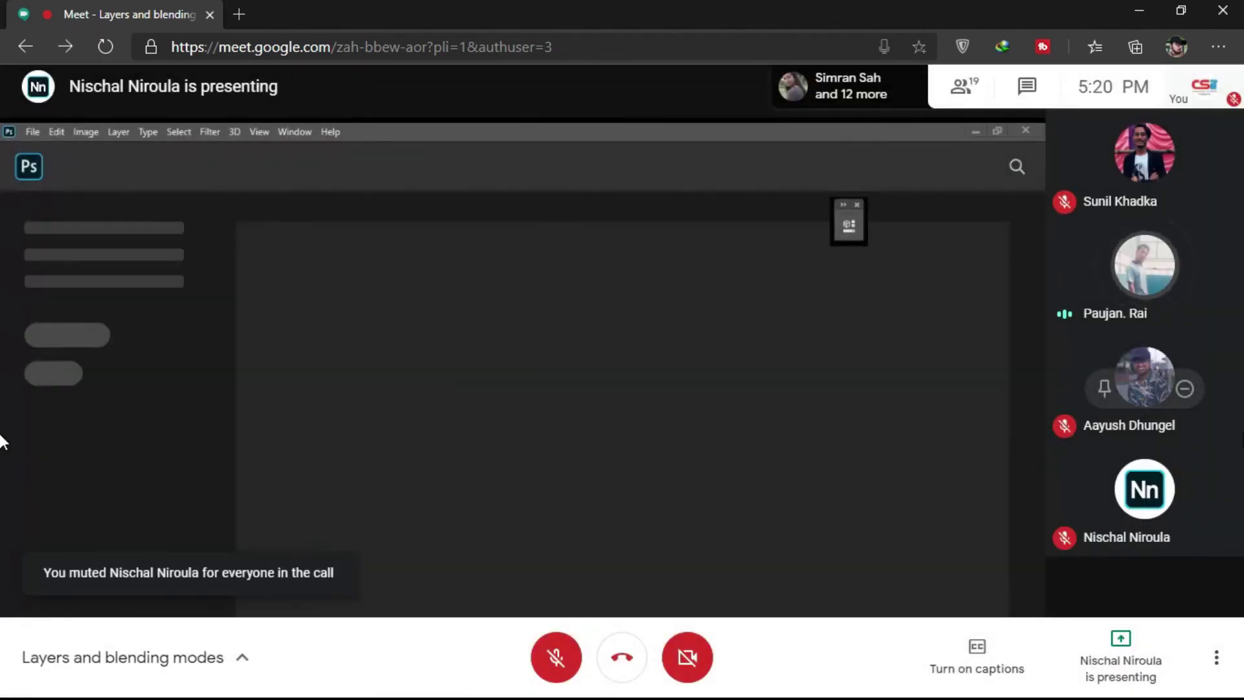